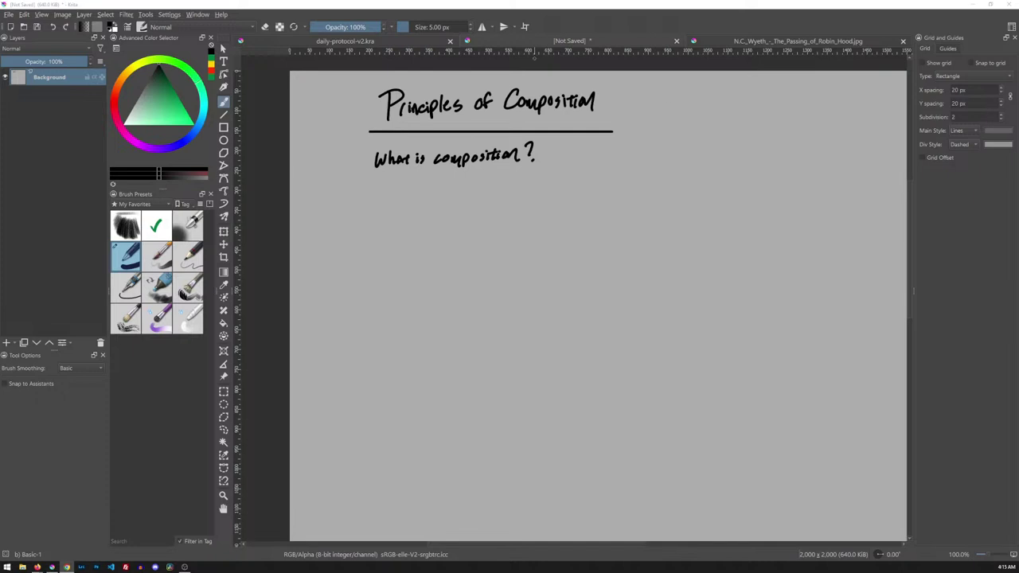
Step: Handwrite 'SVSLearn.com' to the right of the Principles of Composition heading
left_click(707, 90)
mouse_move(710, 90)
left_mouse_down()
mouse_move(694, 106)
mouse_move(723, 89)
mouse_move(720, 104)
mouse_move(760, 91)
mouse_move(770, 101)
mouse_move(784, 87)
mouse_move(796, 99)
left_mouse_up()
left_click(788, 99)
mouse_move(807, 90)
left_mouse_down()
mouse_move(805, 99)
mouse_move(809, 88)
mouse_move(831, 102)
left_mouse_up()
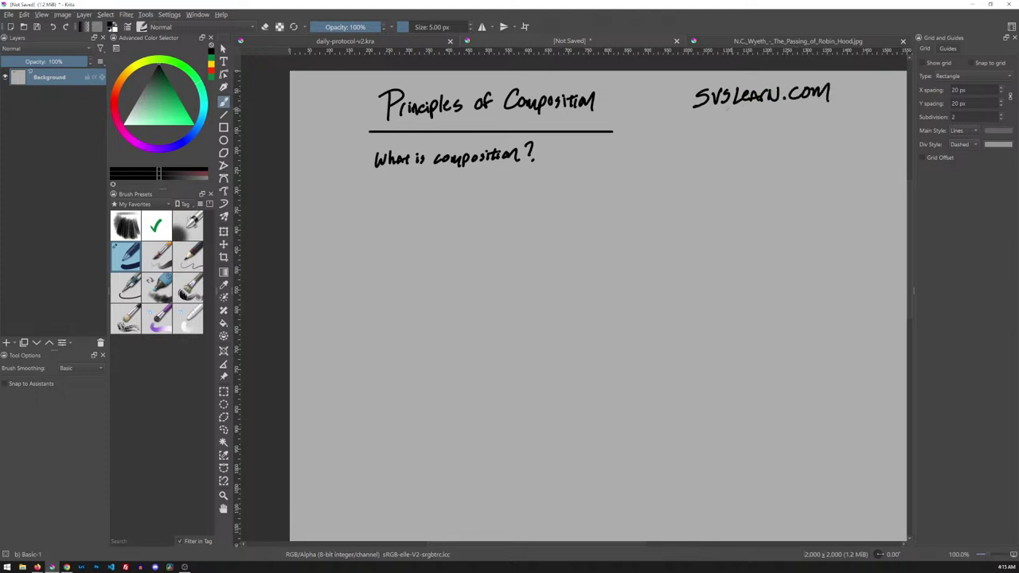
Step: Write 'Creative composition' under the website, then the instructor's name below it
mouse_move(702, 121)
left_mouse_down()
mouse_move(705, 135)
mouse_move(713, 124)
mouse_move(724, 132)
mouse_move(756, 119)
mouse_move(778, 129)
mouse_move(786, 120)
mouse_move(839, 123)
left_mouse_up()
left_click_drag(833, 115, 845, 111)
mouse_move(848, 110)
left_mouse_down()
mouse_move(847, 121)
mouse_move(870, 119)
left_mouse_up()
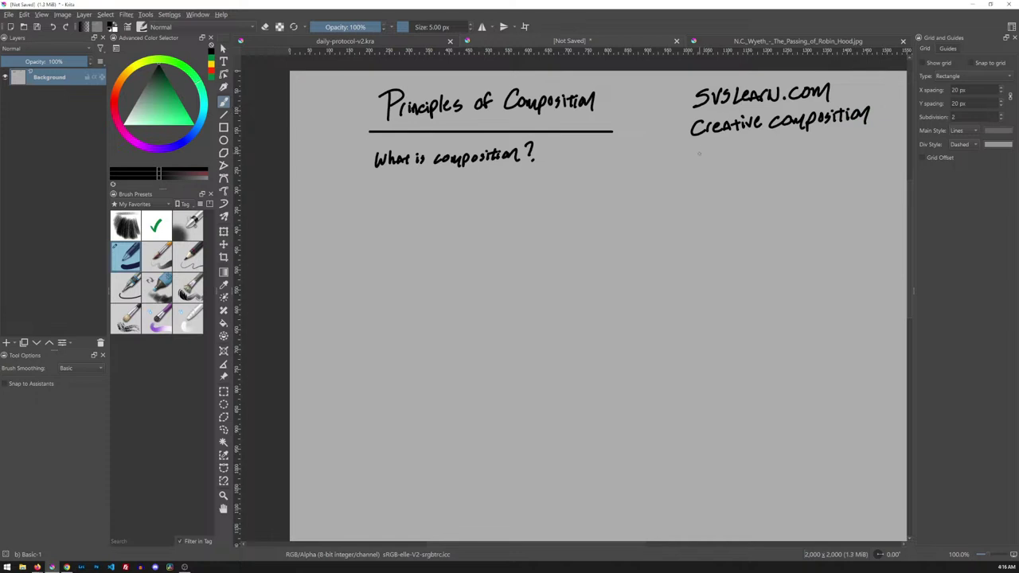
left_click_drag(699, 149, 722, 156)
mouse_move(726, 144)
left_mouse_down()
mouse_move(728, 157)
mouse_move(756, 142)
mouse_move(751, 157)
left_mouse_up()
left_click_drag(753, 151, 777, 145)
mouse_move(778, 143)
left_mouse_down()
mouse_move(788, 142)
mouse_move(777, 167)
left_mouse_up()
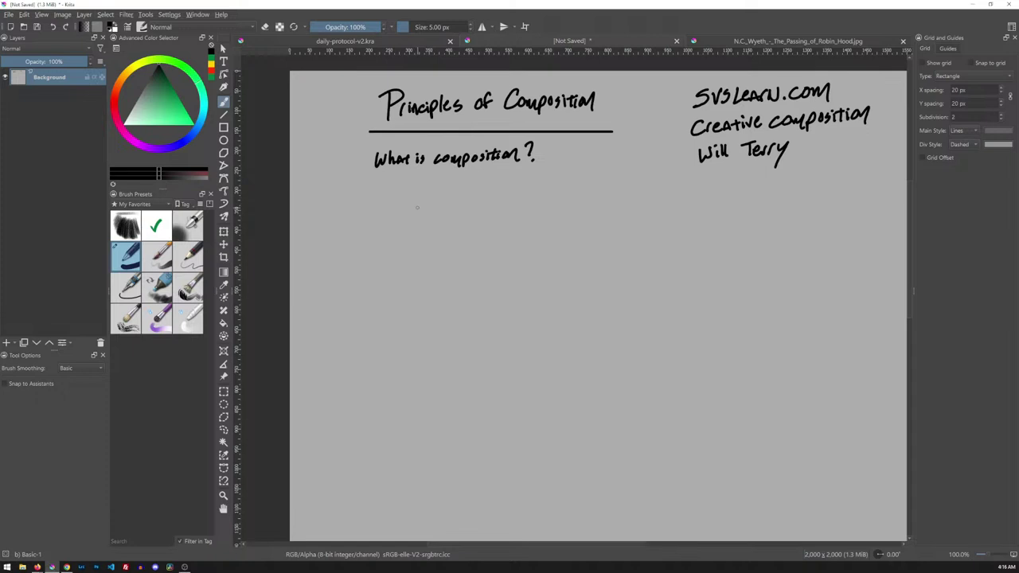
Step: Handwrite 'Order to chaos' beneath 'What is composition?'
mouse_move(402, 186)
left_mouse_down()
mouse_move(421, 199)
mouse_move(440, 188)
mouse_move(453, 197)
left_mouse_up()
left_click_drag(463, 187, 466, 186)
mouse_move(488, 185)
left_mouse_down()
mouse_move(477, 186)
mouse_move(482, 196)
left_mouse_up()
mouse_move(487, 174)
left_mouse_down()
mouse_move(492, 194)
mouse_move(511, 188)
left_mouse_up()
left_click_drag(519, 185, 516, 192)
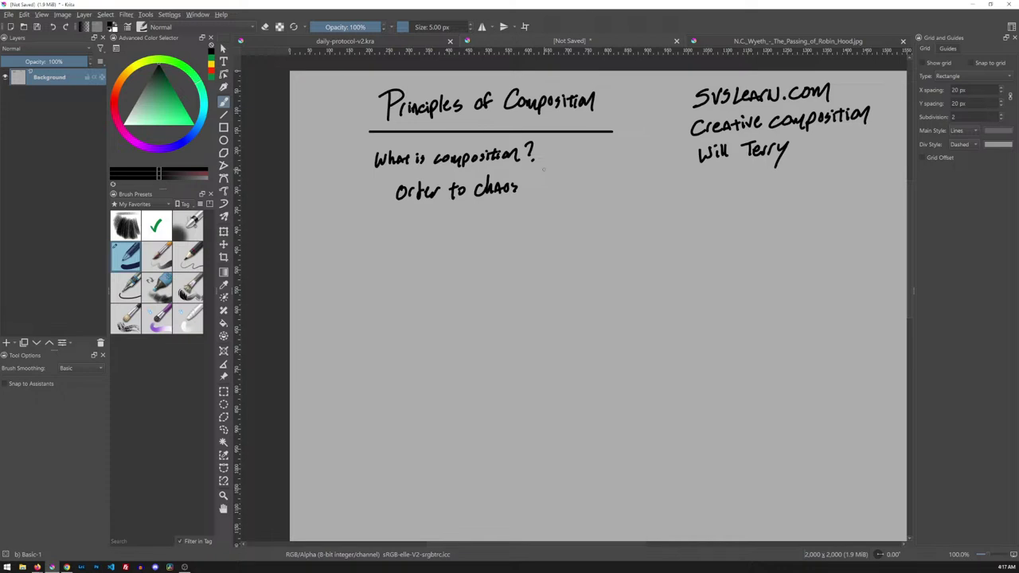
Step: Handwrite 'Tell a story - narrative *' below 'Order to chaos'
mouse_move(397, 216)
left_mouse_down()
mouse_move(411, 215)
mouse_move(404, 232)
mouse_move(443, 231)
left_mouse_up()
mouse_move(445, 225)
left_mouse_down()
mouse_move(479, 216)
mouse_move(473, 229)
left_mouse_up()
left_click_drag(481, 218, 483, 223)
left_click_drag(488, 225, 495, 224)
mouse_move(498, 215)
left_mouse_down()
mouse_move(495, 239)
mouse_move(535, 211)
mouse_move(570, 220)
left_mouse_up()
left_click_drag(565, 210, 586, 213)
mouse_move(574, 206)
left_mouse_down()
mouse_move(599, 213)
mouse_move(589, 214)
mouse_move(604, 206)
left_mouse_up()
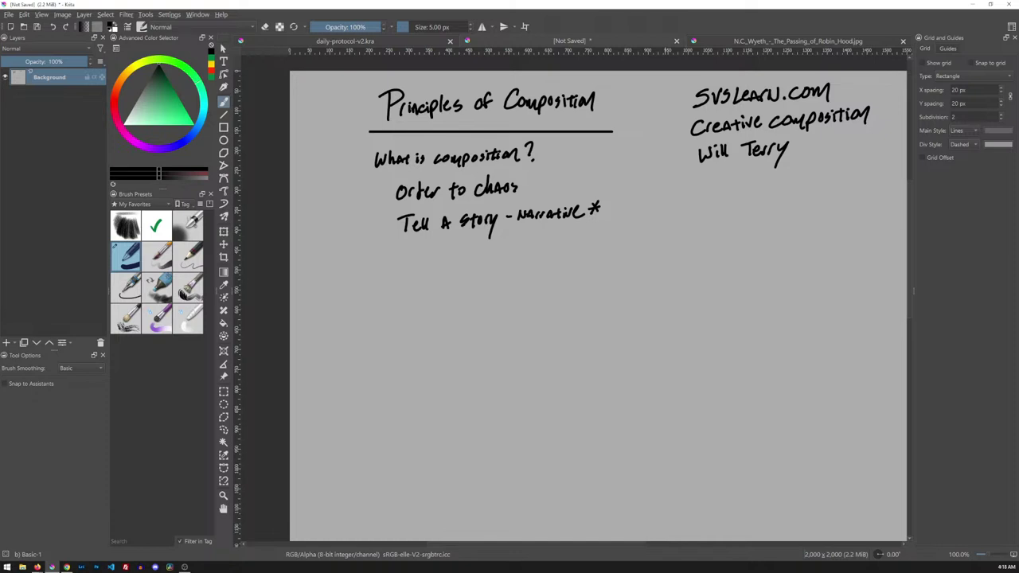
Step: Draw dashes before the note lines and write '- Start with a plan' below them
mouse_move(383, 195)
left_mouse_down()
mouse_move(394, 194)
mouse_move(395, 226)
left_mouse_up()
mouse_move(386, 254)
left_mouse_down()
mouse_move(442, 259)
mouse_move(451, 250)
mouse_move(464, 259)
mouse_move(488, 245)
mouse_move(509, 259)
mouse_move(532, 246)
mouse_move(551, 252)
mouse_move(564, 237)
left_mouse_up()
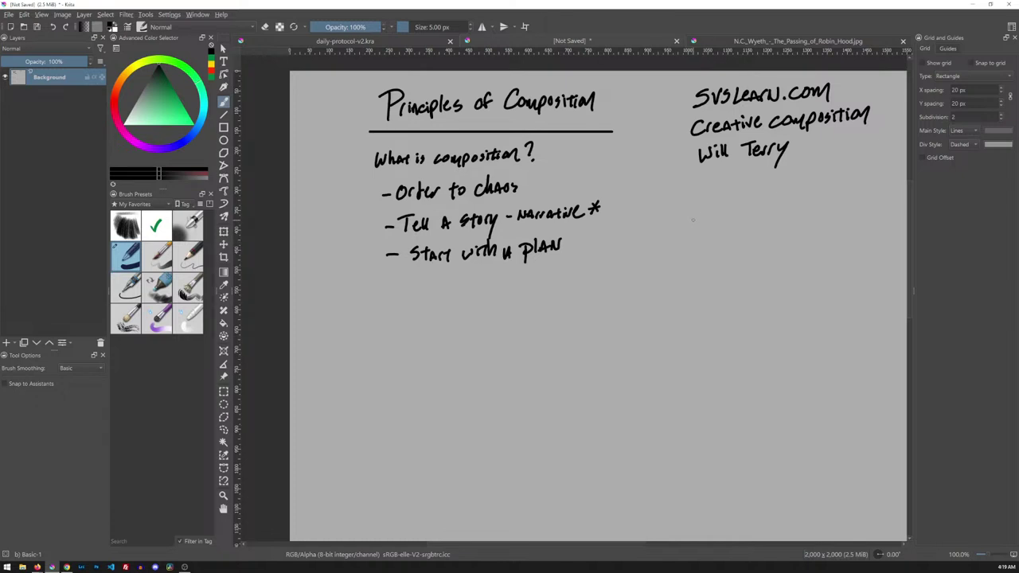
Step: Draw a rectangular thumbnail frame and the figure's head inside it
mouse_move(688, 191)
left_mouse_down()
mouse_move(690, 241)
mouse_move(759, 185)
mouse_move(762, 278)
left_mouse_up()
left_click_drag(689, 280, 769, 280)
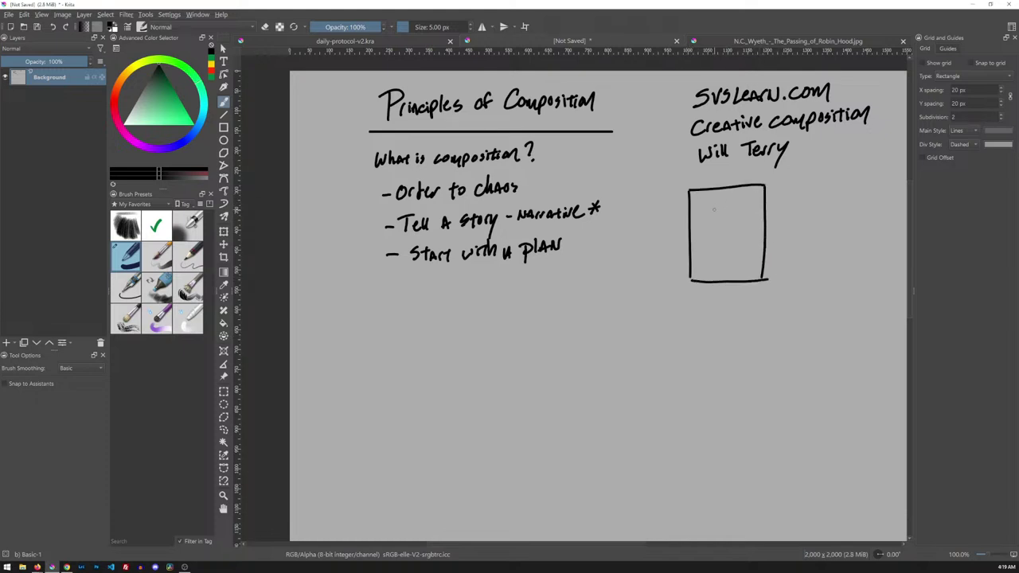
left_click_drag(714, 199, 721, 209)
key("ctrl+z")
mouse_move(712, 198)
left_mouse_down()
mouse_move(722, 195)
mouse_move(732, 217)
mouse_move(732, 201)
left_mouse_up()
Step: Sketch the figure's arm, torso and body lines, and give it a hat
mouse_move(707, 237)
left_mouse_down()
mouse_move(739, 222)
mouse_move(708, 244)
mouse_move(723, 248)
left_mouse_up()
left_click_drag(719, 246, 723, 262)
mouse_move(738, 222)
left_mouse_down()
mouse_move(746, 243)
mouse_move(726, 262)
mouse_move(761, 244)
left_mouse_up()
left_click_drag(728, 274, 760, 257)
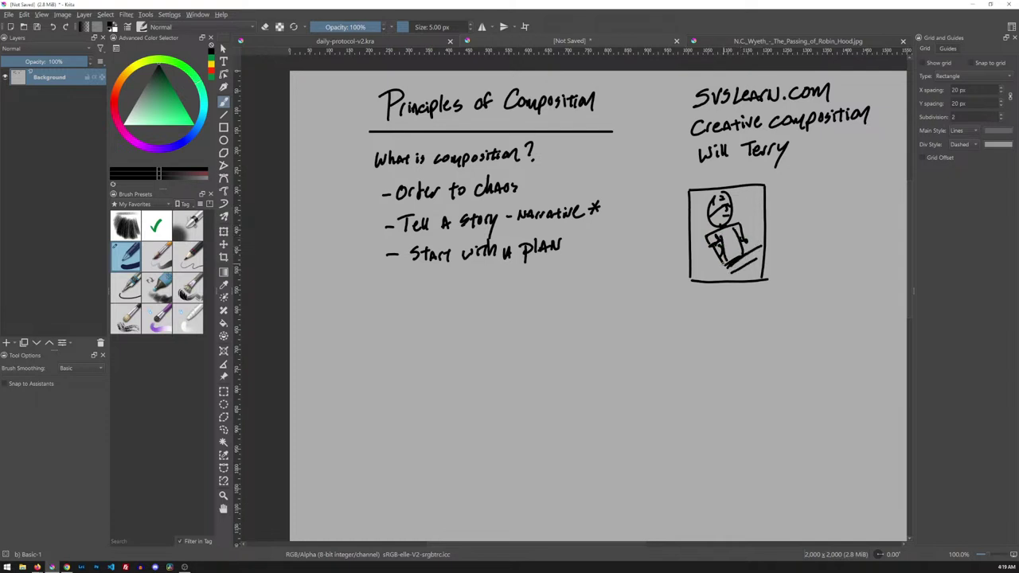
mouse_move(702, 281)
left_mouse_down()
mouse_move(726, 262)
mouse_move(744, 280)
mouse_move(754, 266)
left_mouse_up()
left_click_drag(740, 222, 765, 220)
left_click_drag(711, 205, 728, 193)
left_click_drag(715, 204, 742, 188)
left_click_drag(727, 196, 739, 188)
key("ctrl+z")
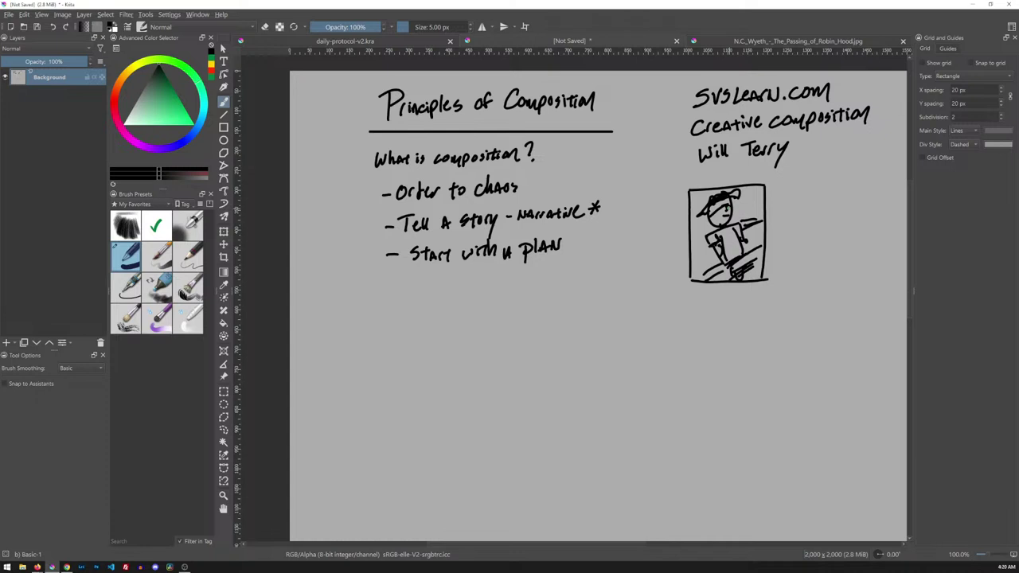
Step: Write the label 'Life Drawing' to the right of the thumbnail
left_click_drag(778, 188, 786, 202)
mouse_move(784, 195)
left_mouse_down()
mouse_move(803, 199)
mouse_move(818, 188)
left_mouse_up()
mouse_move(812, 189)
left_mouse_down()
mouse_move(812, 199)
mouse_move(855, 195)
left_mouse_up()
left_click_drag(862, 188, 855, 204)
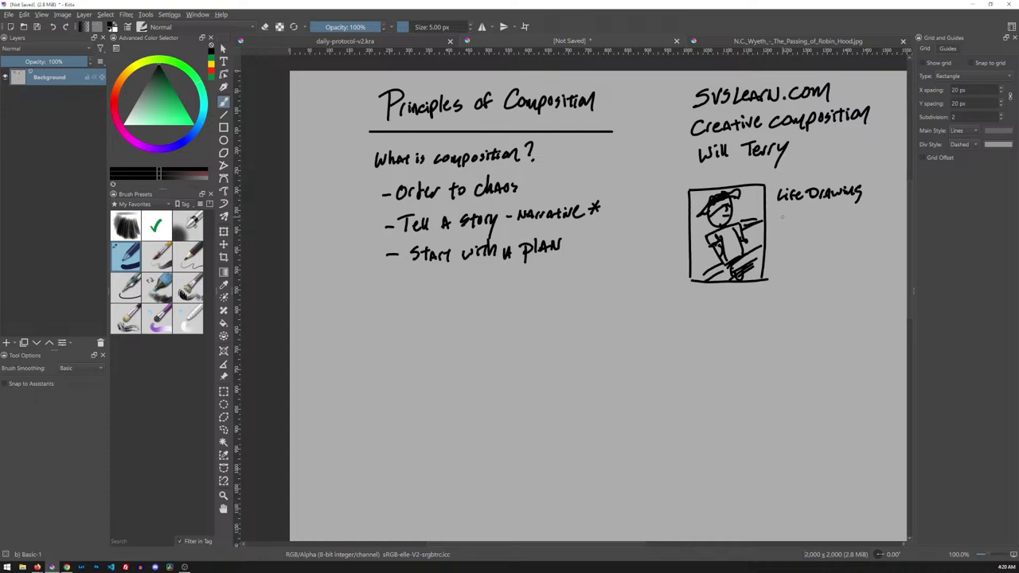
Step: Write 'Anatomy' and 'Learning' under Life Drawing, then begin a fourth dashed note
mouse_move(781, 216)
left_mouse_down()
mouse_move(826, 215)
mouse_move(838, 227)
left_mouse_up()
left_click_drag(777, 235, 835, 247)
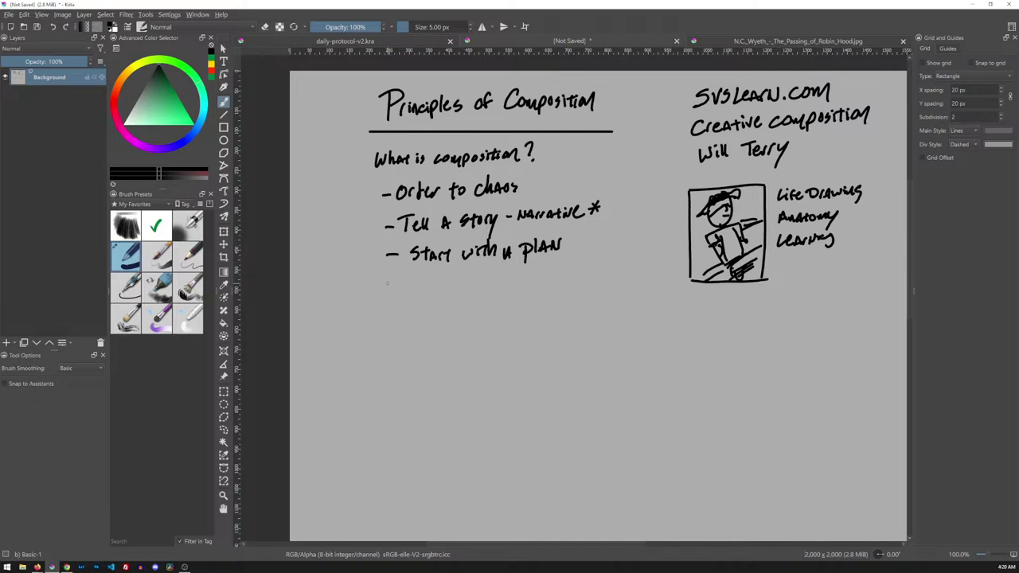
left_click_drag(386, 284, 396, 282)
mouse_move(417, 276)
left_mouse_down()
mouse_move(416, 290)
mouse_move(468, 280)
left_mouse_up()
scroll(597, 336, "down", 3)
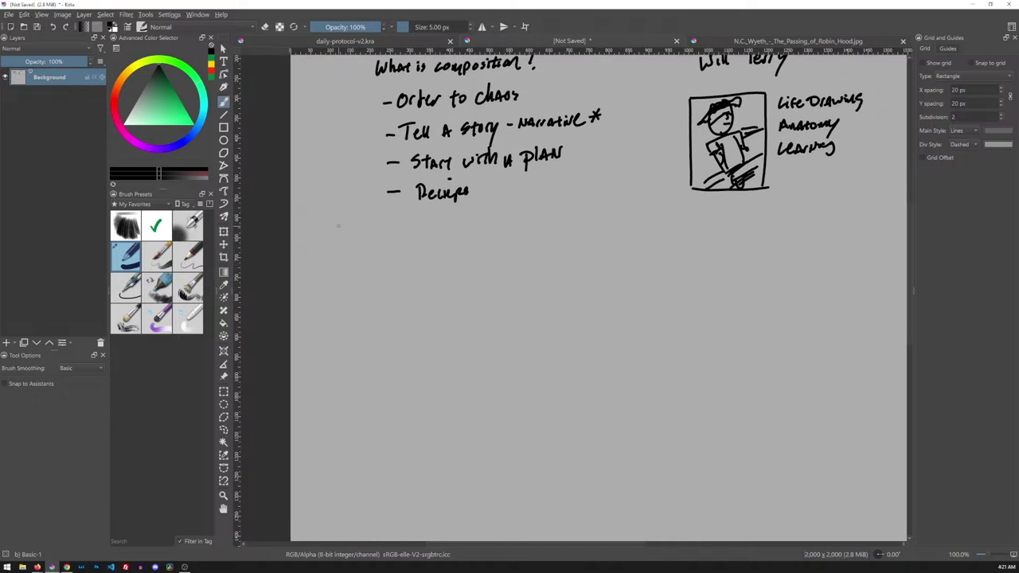
Step: Brush a box under the notes with a circle inside, cross-hatched and darkened on the right
left_click_drag(335, 225, 410, 222)
mouse_move(334, 227)
left_mouse_down()
mouse_move(339, 298)
mouse_move(408, 291)
left_mouse_up()
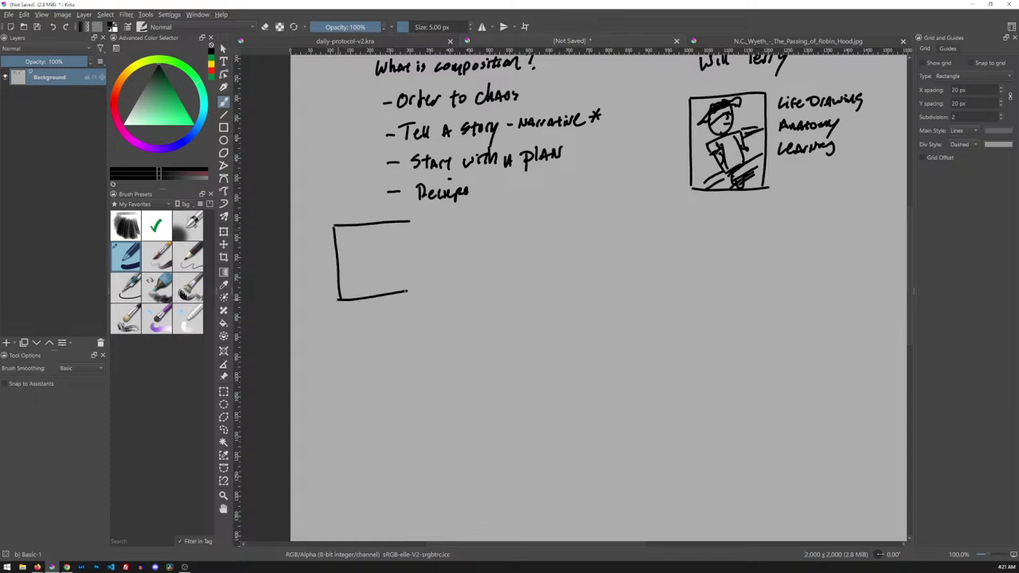
left_click_drag(410, 224, 412, 289)
mouse_move(380, 238)
left_mouse_down()
mouse_move(368, 282)
mouse_move(390, 253)
mouse_move(379, 239)
mouse_move(351, 271)
mouse_move(377, 282)
mouse_move(368, 281)
mouse_move(385, 274)
left_mouse_up()
left_click_drag(369, 246, 389, 269)
left_click_drag(379, 250, 414, 293)
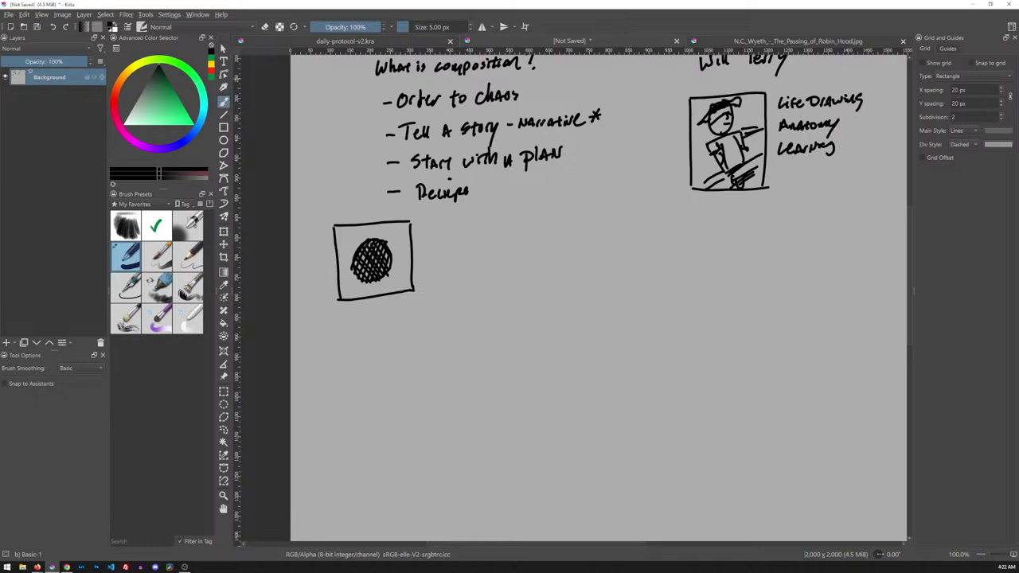
Step: Open the Art Screen Saver reference folder and select 2020-02-06_1115.png
key("super+e")
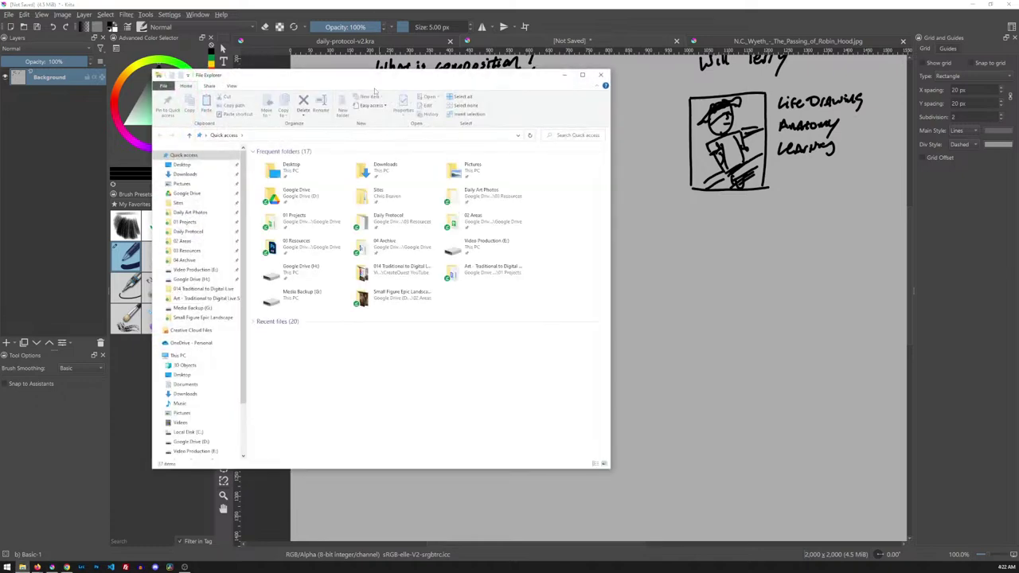
key("alt+F4")
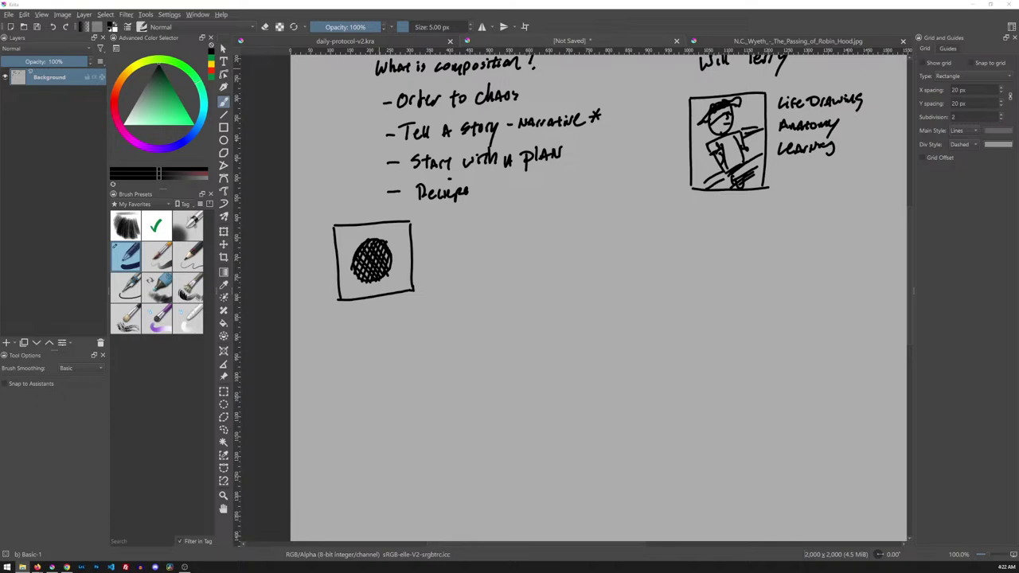
key("alt+Tab")
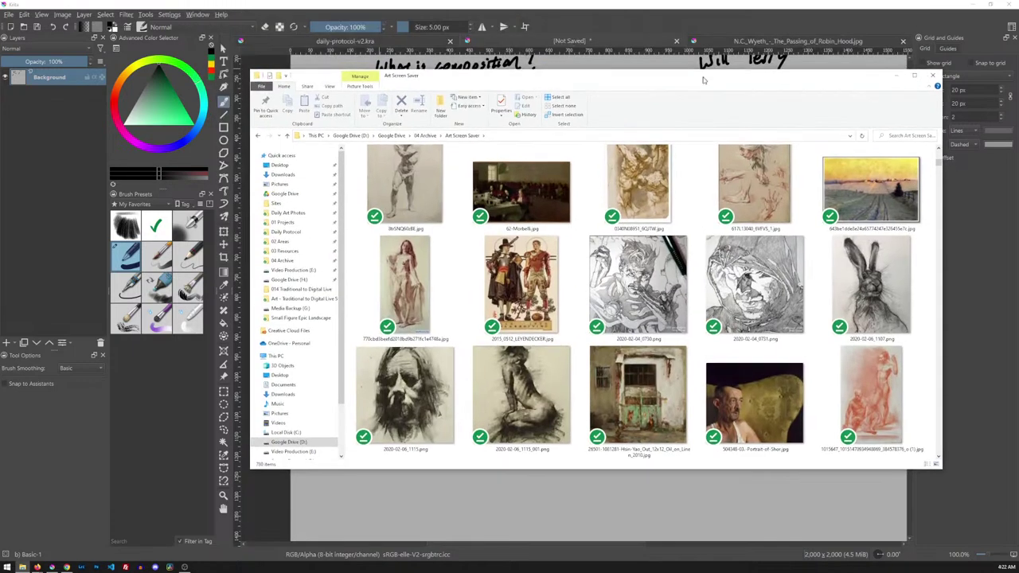
left_click(392, 386)
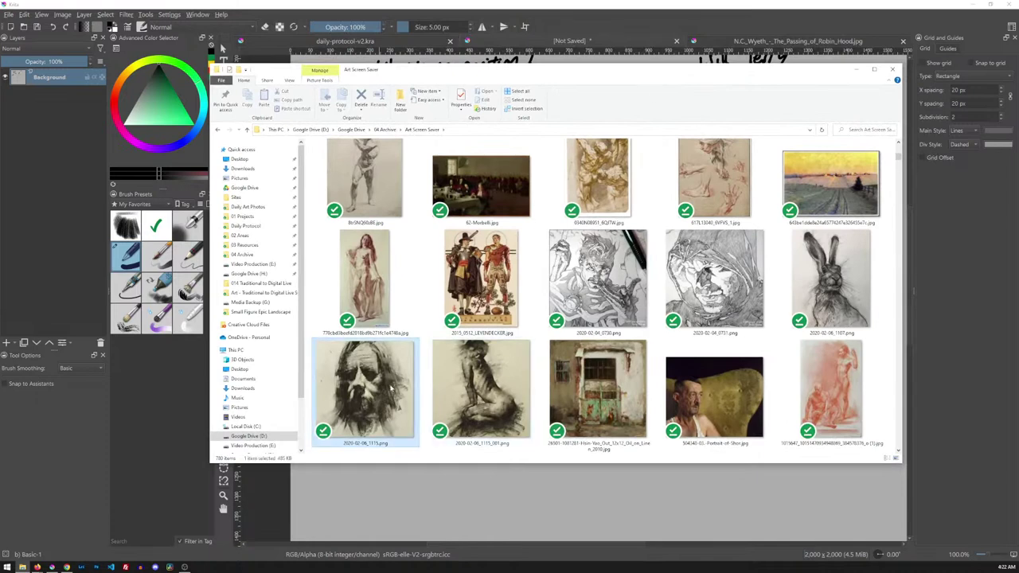
Step: View 2020-02-06_1115.png in ImageGlass at 175% in an enlarged window, then close it
double_click(390, 387)
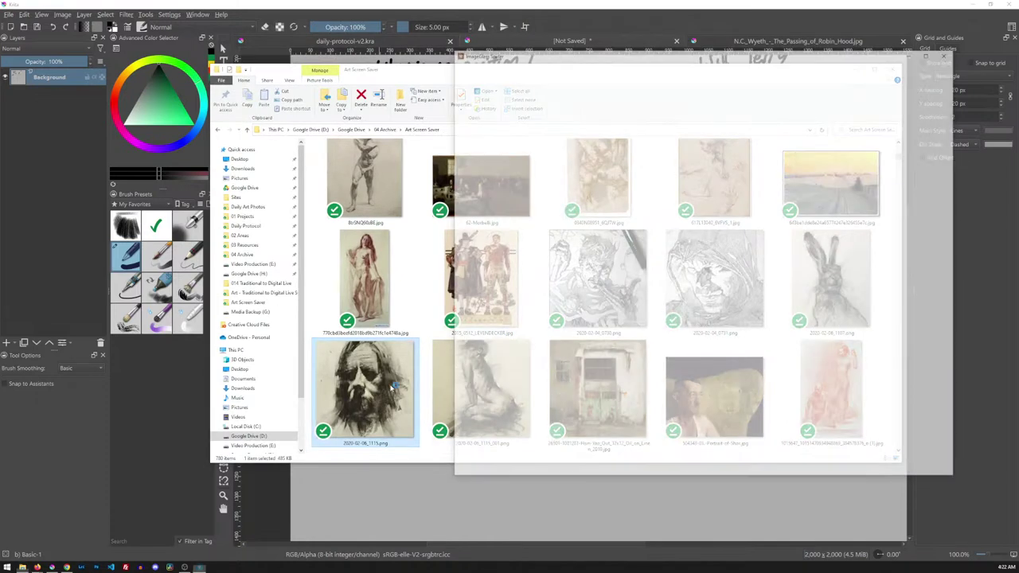
left_click_drag(833, 55, 582, 38)
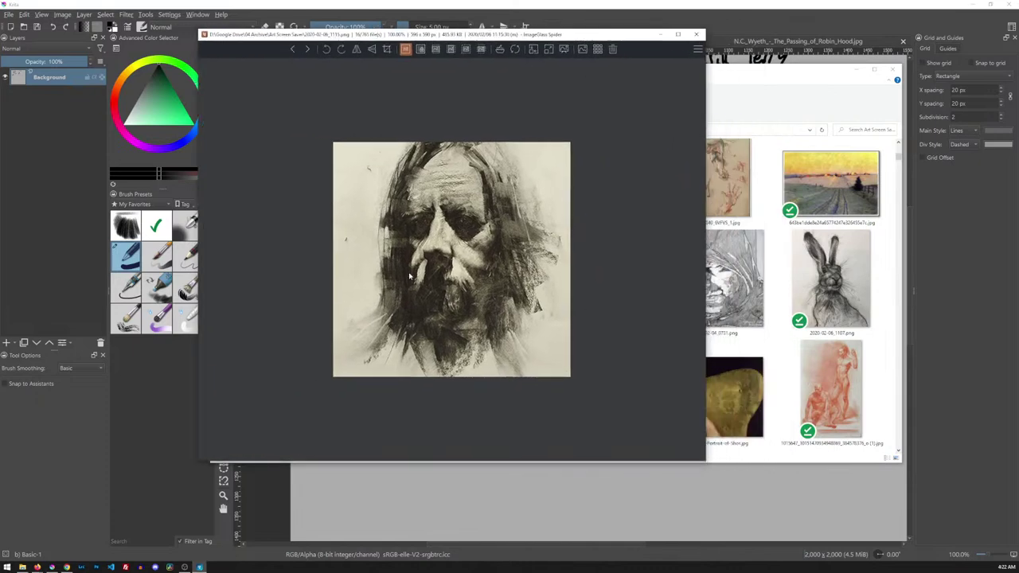
scroll(437, 256, "up", 3)
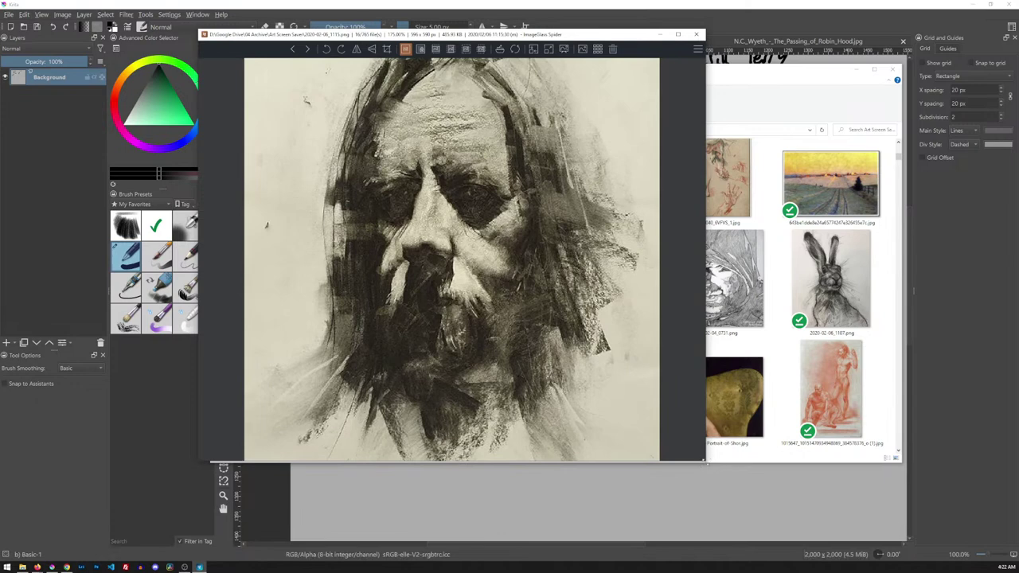
left_click_drag(706, 464, 801, 514)
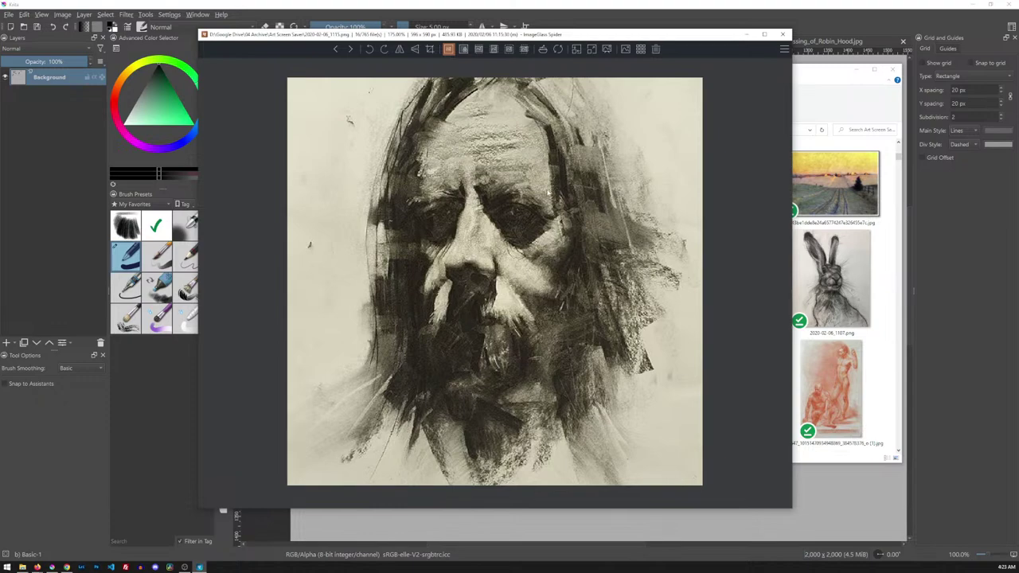
left_click(783, 36)
Step: Open the hare drawing full-size in ImageGlass and close it
left_click(844, 264)
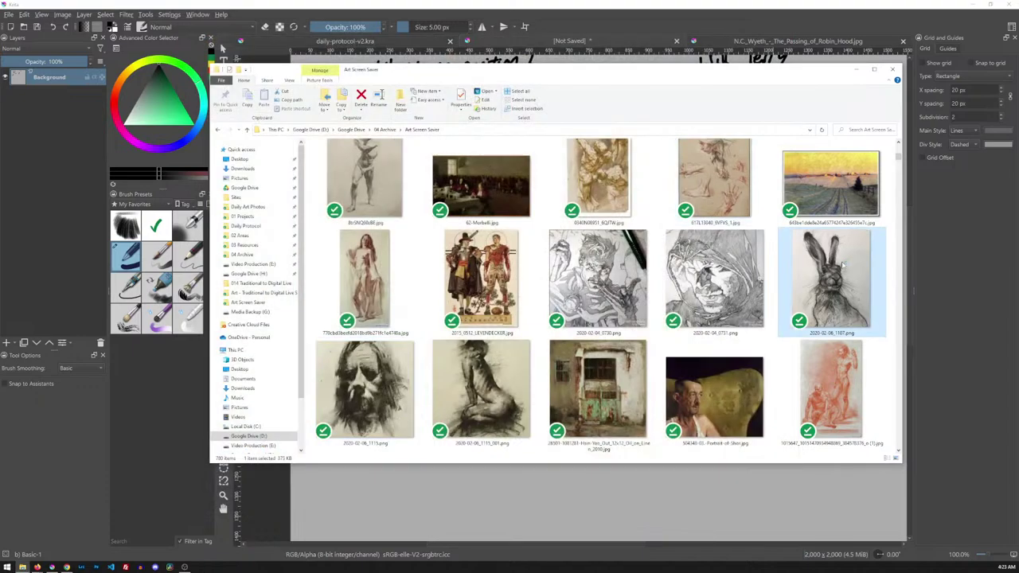
double_click(843, 264)
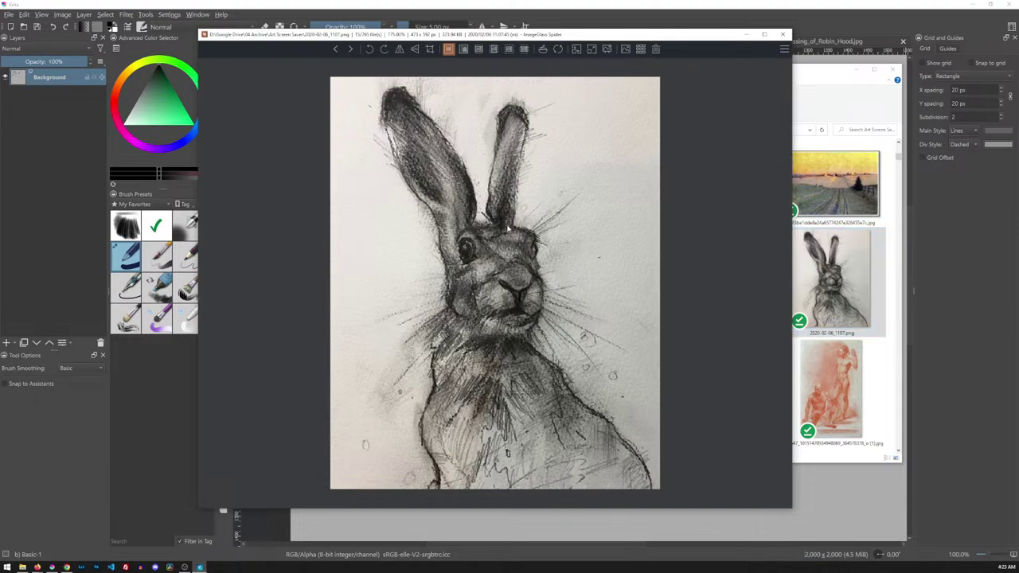
left_click(784, 35)
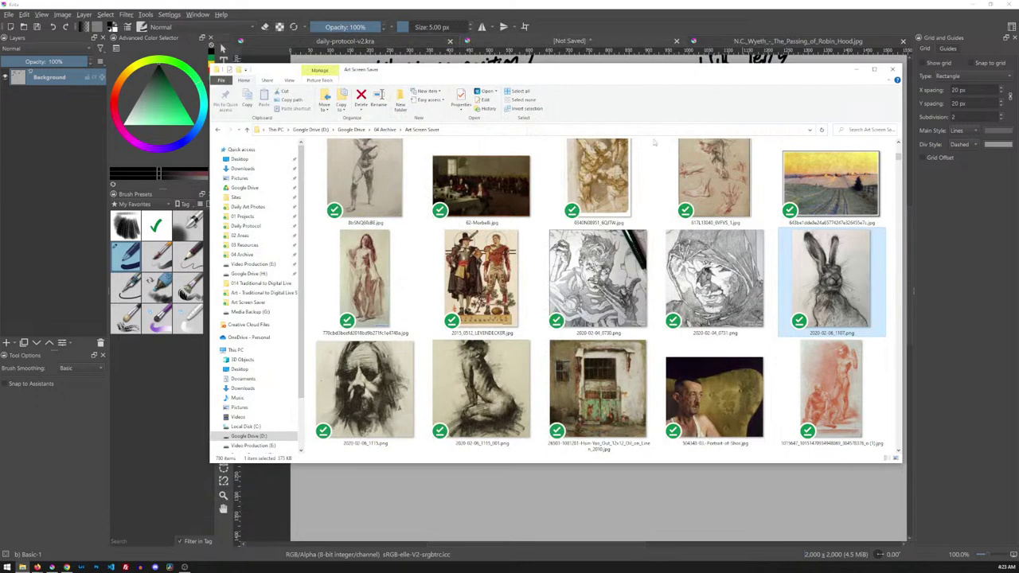
Step: View the standing figure drawing 8trSNQ60r8E.jpg full-size, then close the viewer
scroll(515, 279, "up", 1)
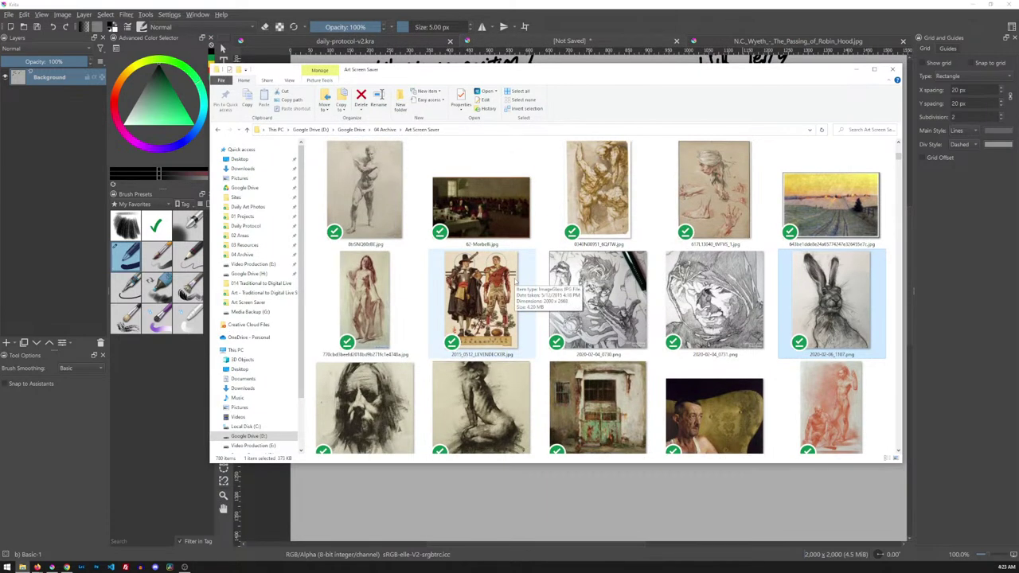
left_click(365, 195)
double_click(363, 197)
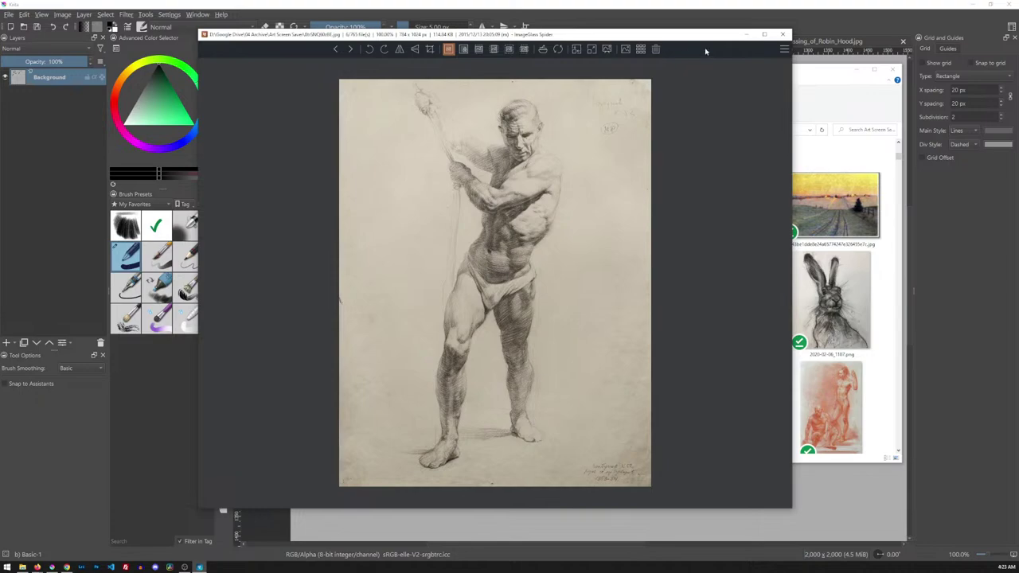
left_click(784, 35)
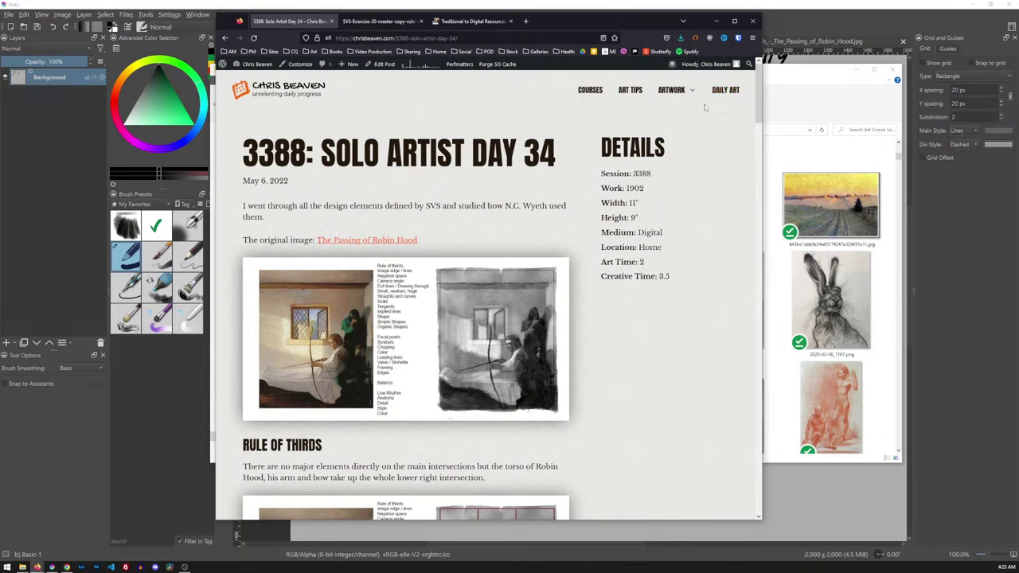
Step: Open Paintings from the ARTWORK menu in a new Firefox tab
mouse_move(671, 90)
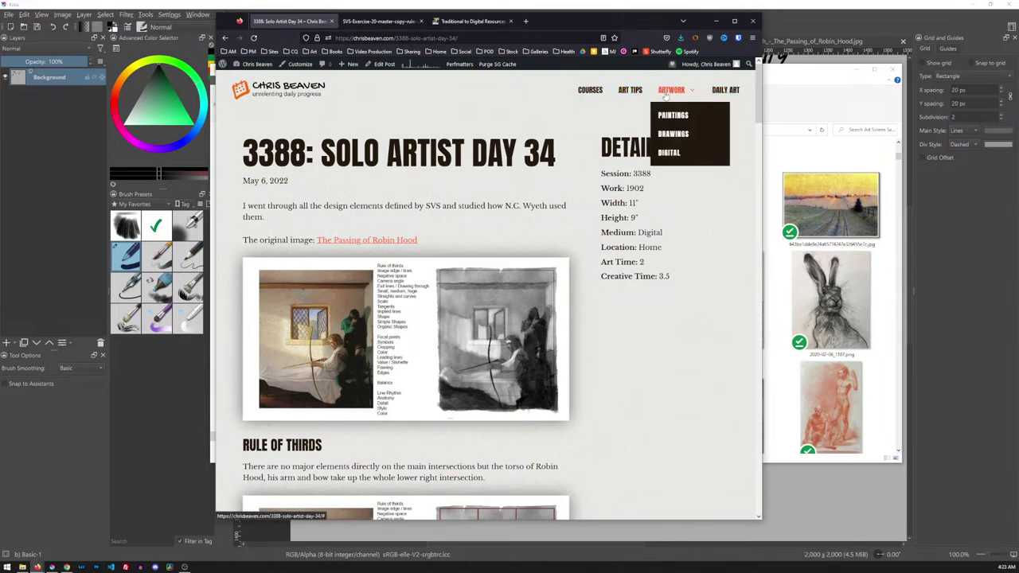
right_click(671, 117)
left_click(677, 125)
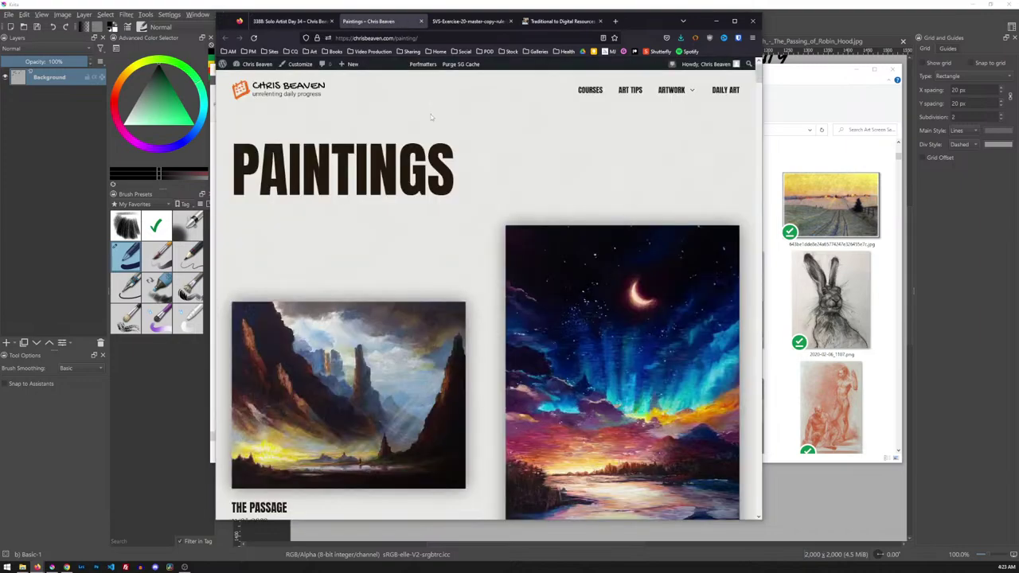
Step: Scroll the Firefox Paintings gallery past In the Bend and Recovery, then Alt+Tab back to Krita
scroll(480, 182, "down", 15)
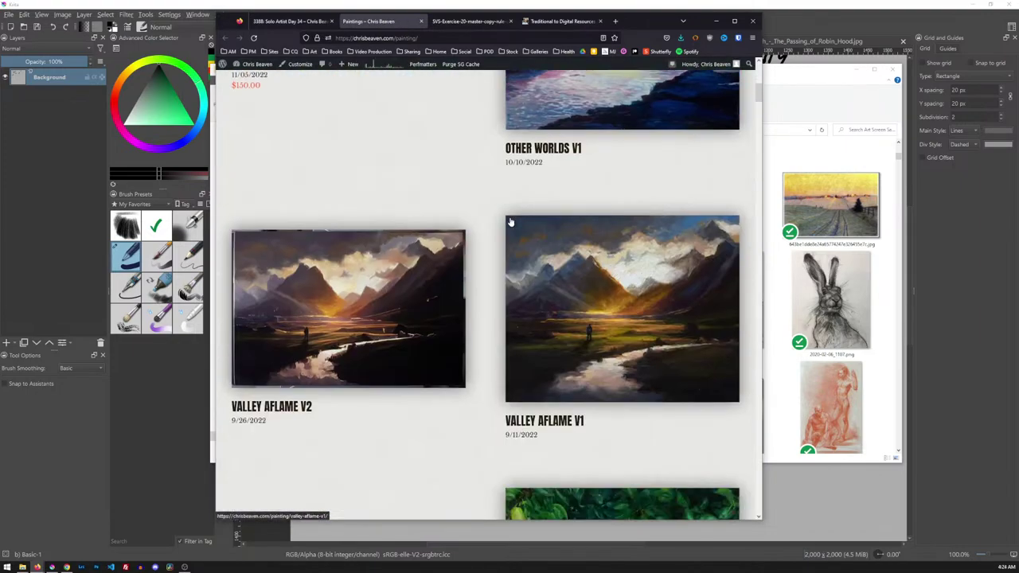
scroll(511, 222, "down", 15)
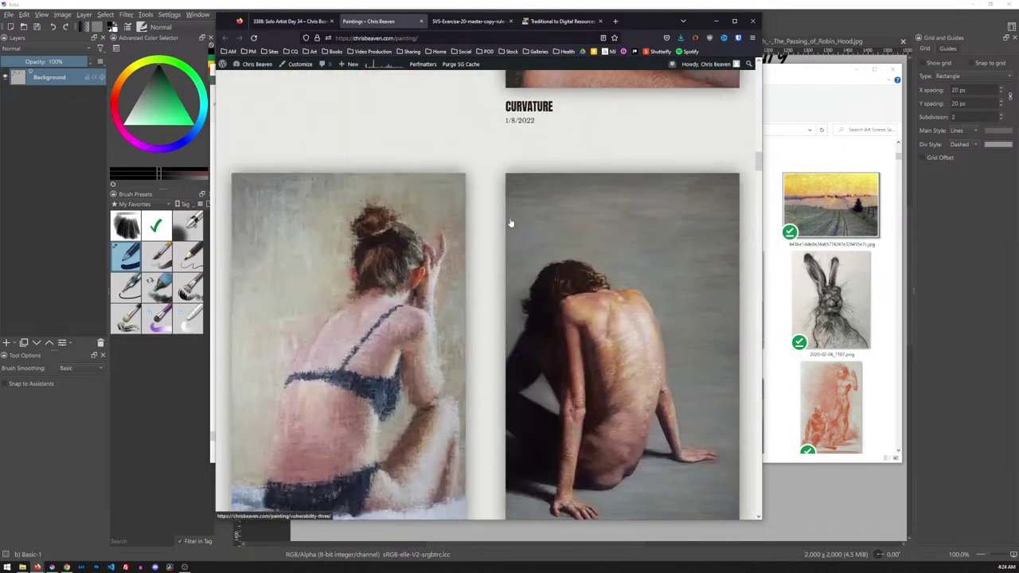
scroll(511, 223, "down", 10)
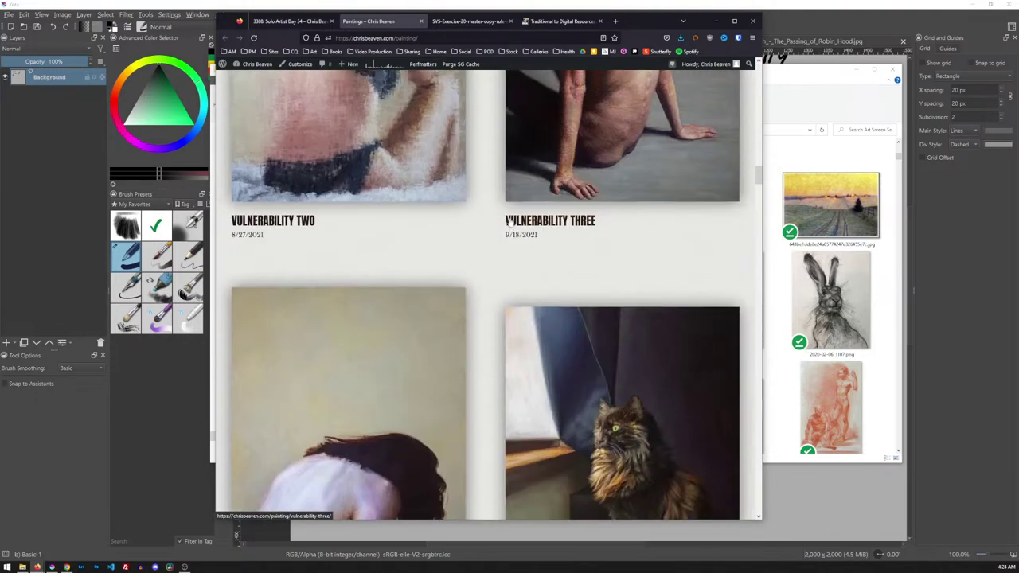
scroll(525, 264, "down", 8)
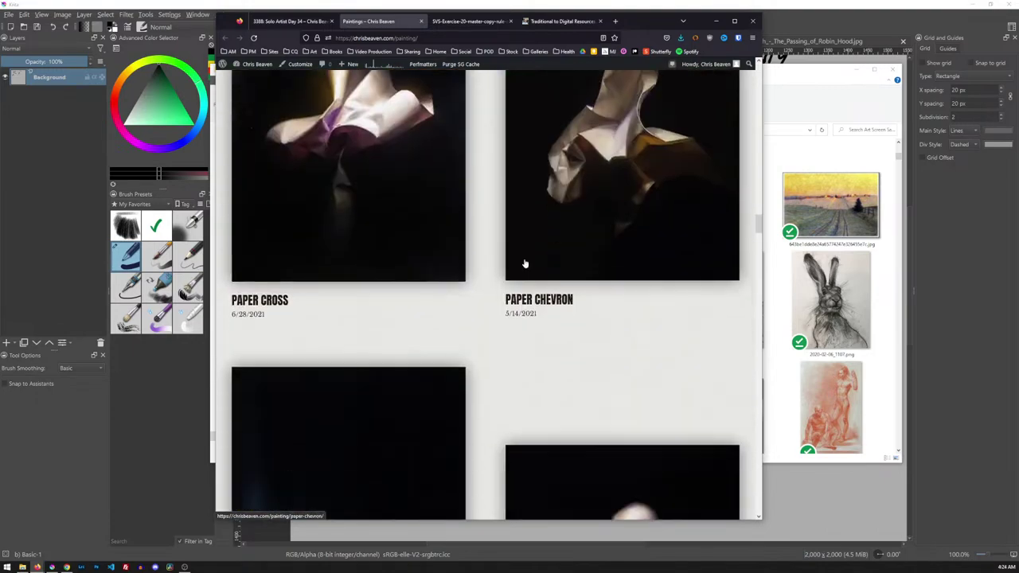
scroll(525, 263, "up", 4)
scroll(524, 263, "up", 2)
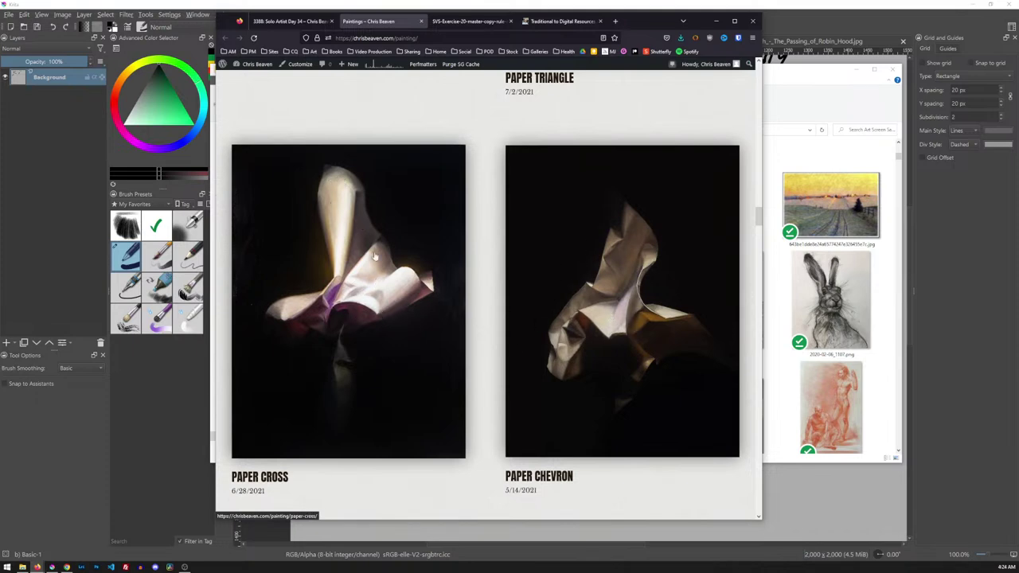
scroll(474, 343, "down", 2)
scroll(473, 342, "down", 10)
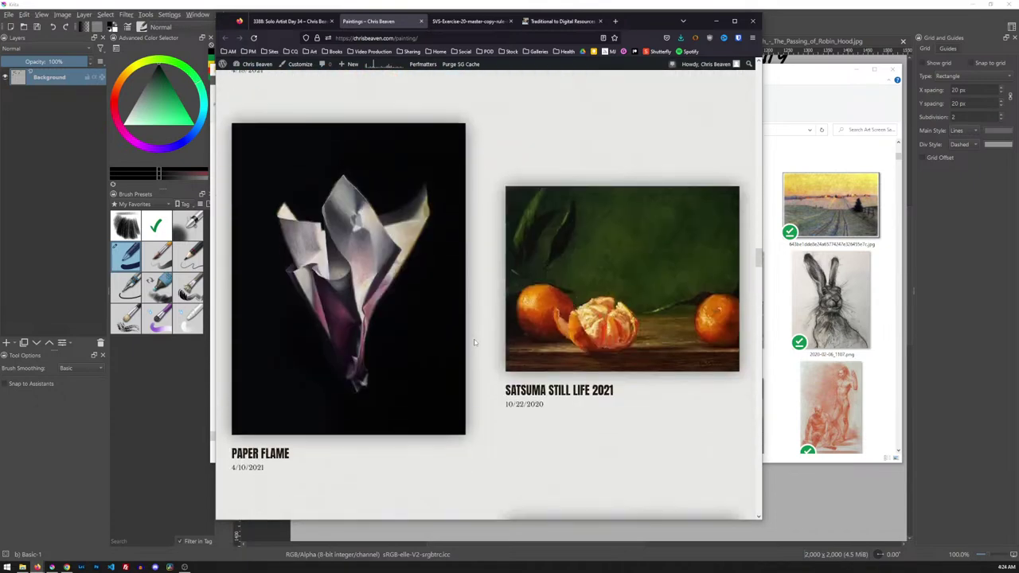
scroll(351, 316, "down", 5)
scroll(382, 312, "down", 2)
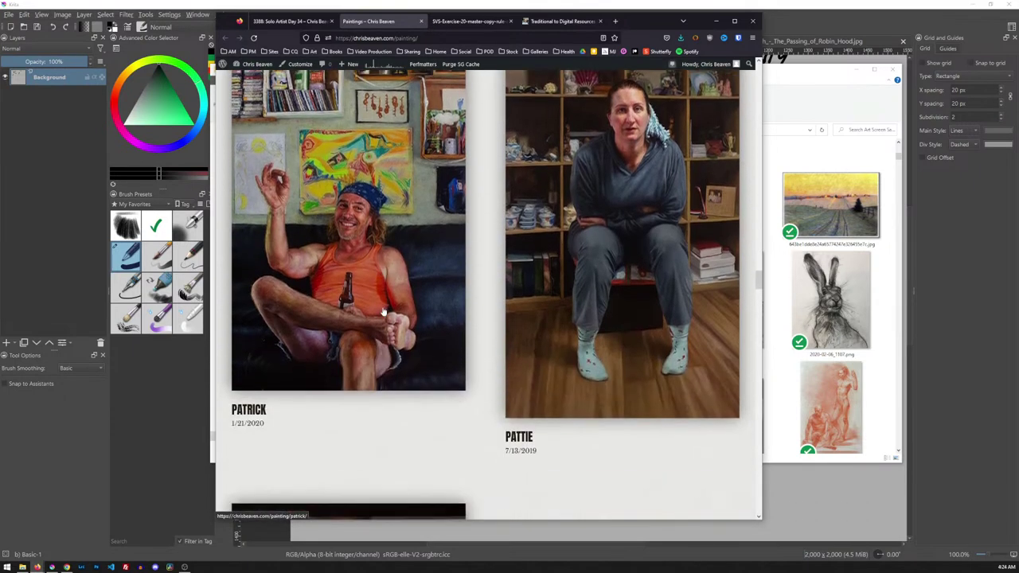
scroll(383, 312, "up", 2)
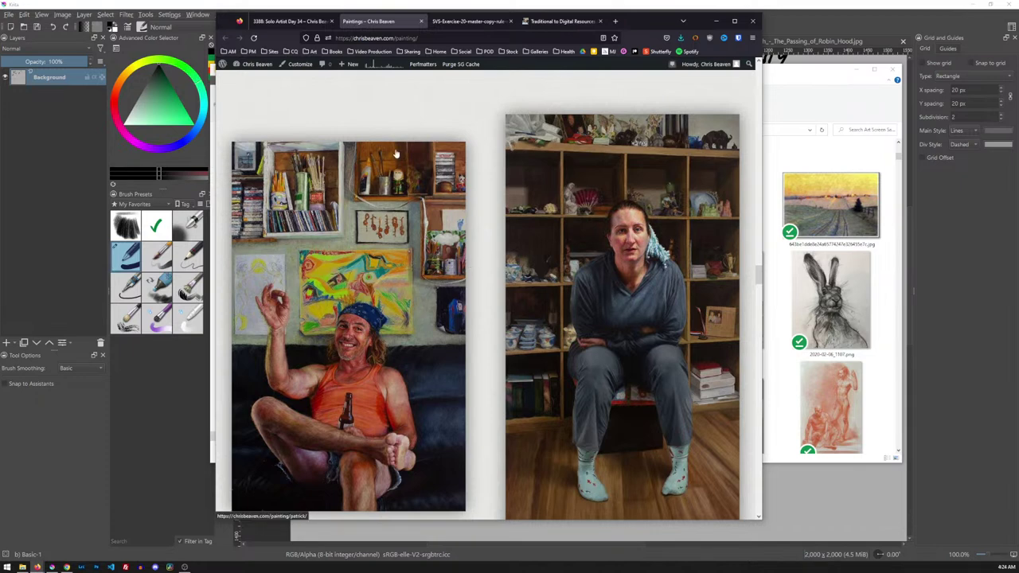
scroll(545, 304, "down", 5)
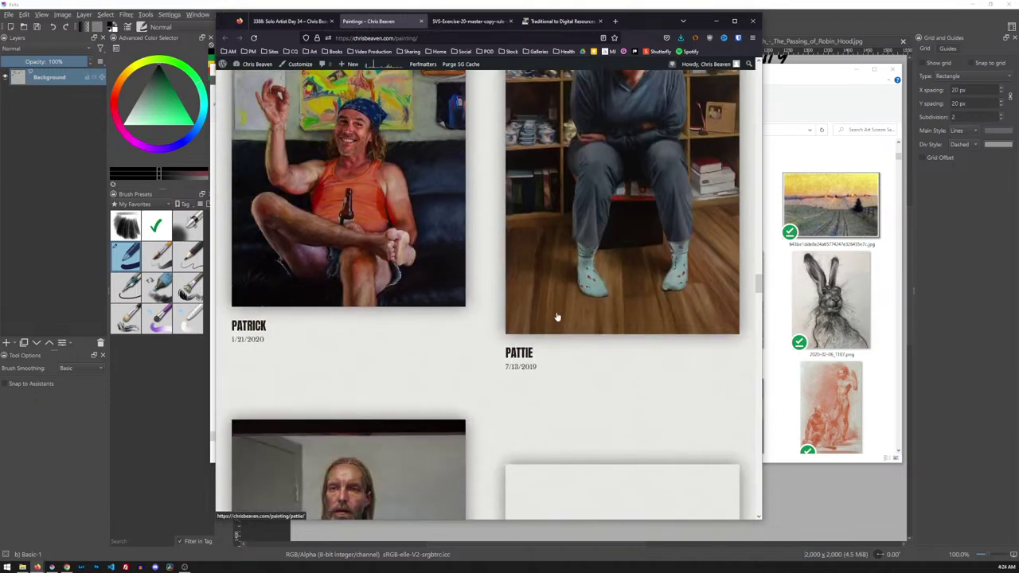
scroll(557, 317, "down", 10)
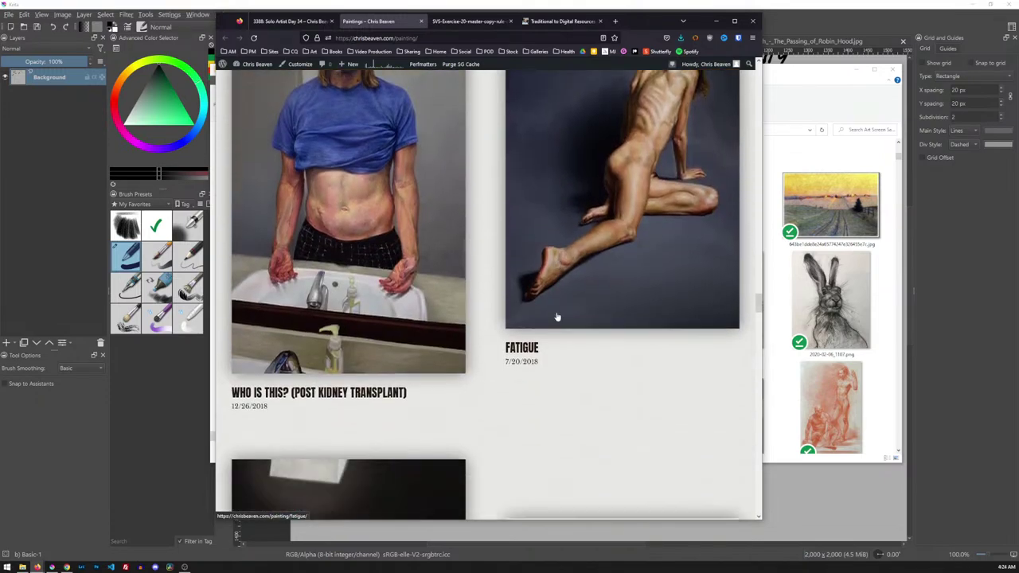
scroll(557, 317, "down", 5)
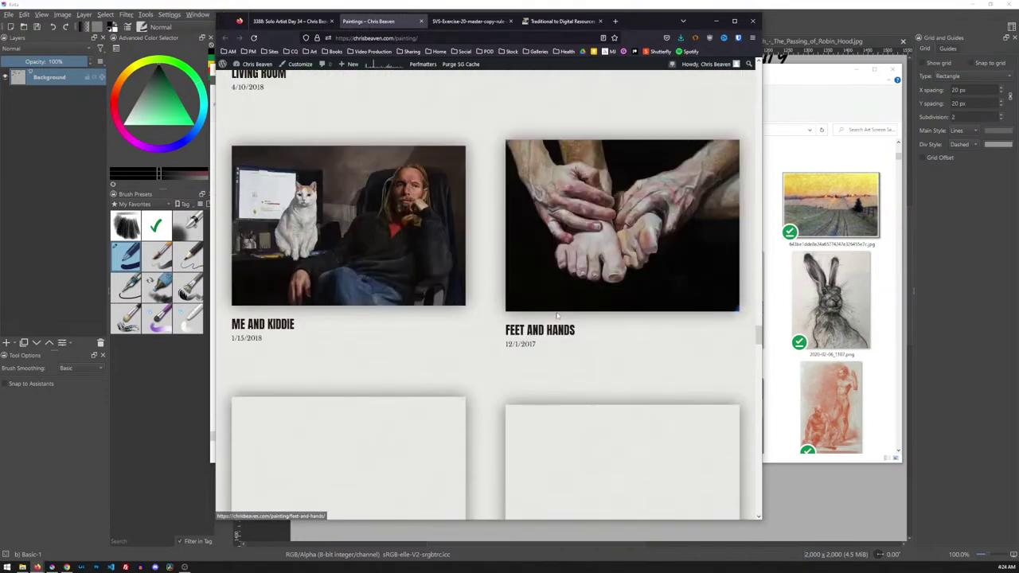
scroll(557, 317, "up", 2)
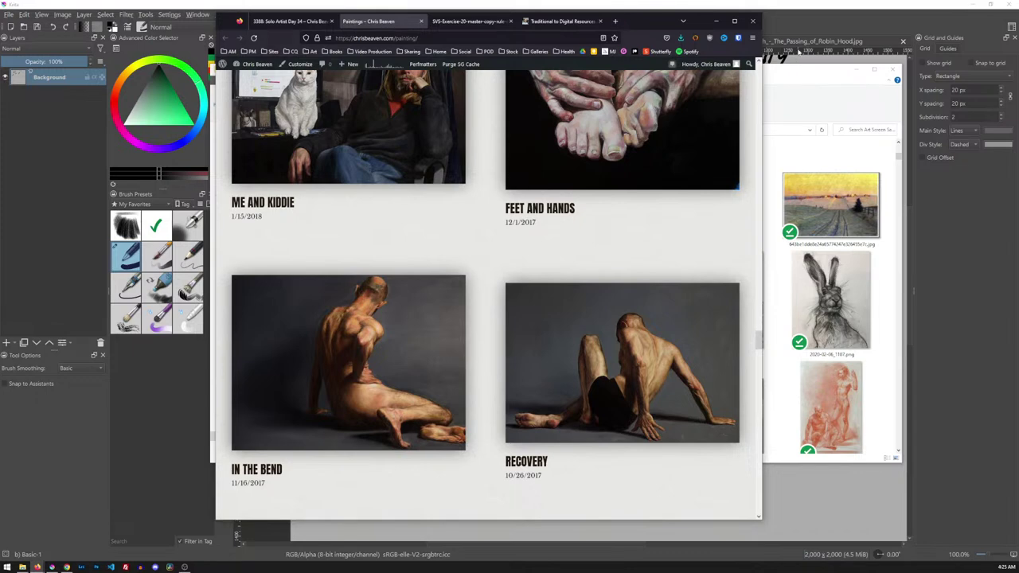
key("alt+Tab")
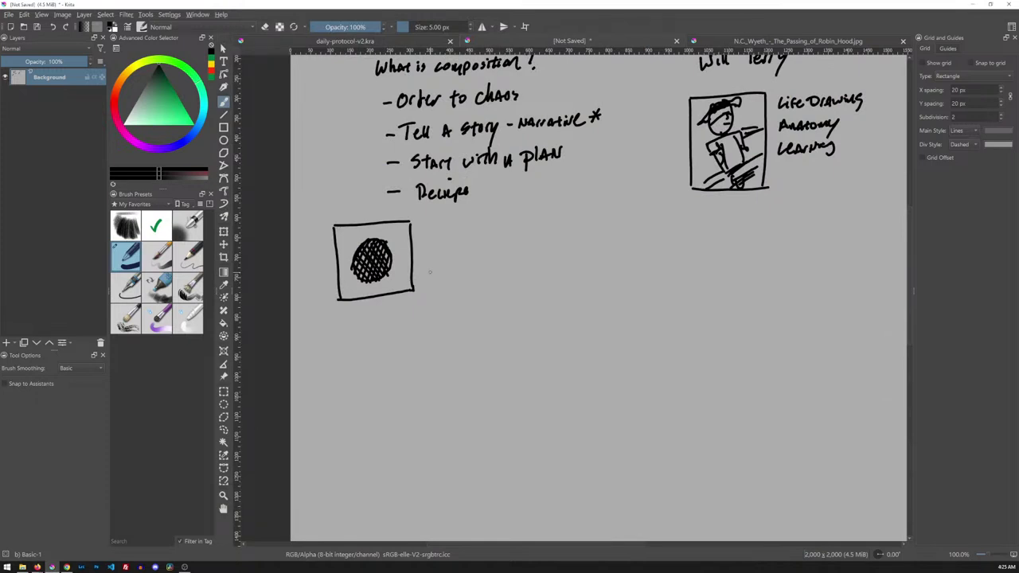
Step: Draw a second thumbnail frame beside the circle box with a horizontal line, figure and window
left_click_drag(434, 219, 438, 293)
mouse_move(436, 217)
left_mouse_down()
mouse_move(528, 214)
mouse_move(526, 261)
mouse_move(525, 288)
left_mouse_up()
left_click_drag(444, 293, 524, 287)
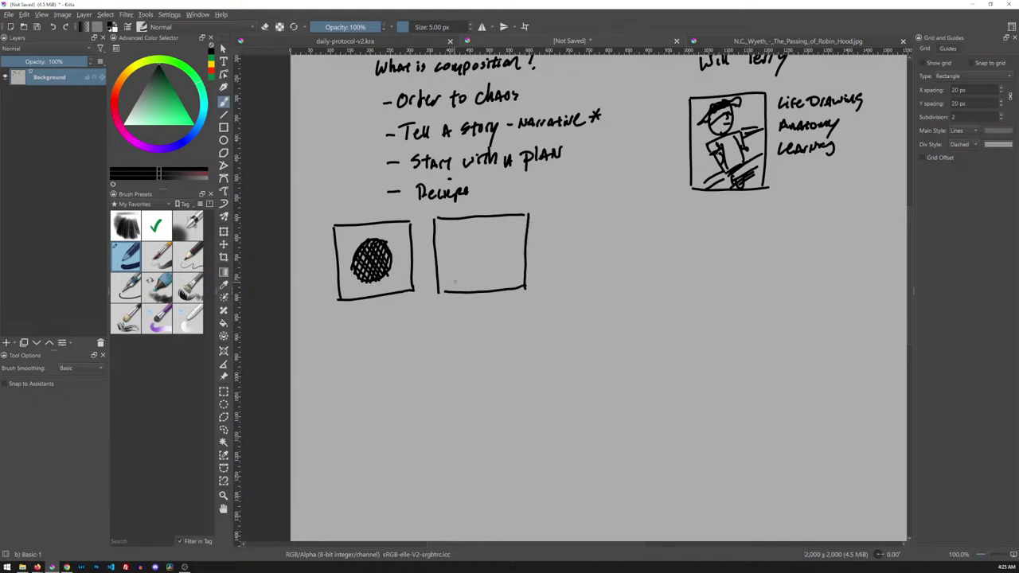
mouse_move(442, 271)
left_mouse_down()
mouse_move(519, 270)
mouse_move(504, 282)
left_mouse_up()
left_click_drag(508, 271, 508, 283)
left_click_drag(512, 242, 507, 273)
mouse_move(455, 224)
left_mouse_down()
mouse_move(456, 255)
mouse_move(480, 253)
mouse_move(479, 224)
mouse_move(455, 223)
mouse_move(510, 247)
mouse_move(507, 239)
mouse_move(485, 273)
mouse_move(498, 262)
mouse_move(448, 266)
mouse_move(508, 264)
left_mouse_up()
Step: Add the figure detail, arch, window panes and base line, then bring up The Passing of Robin Hood
mouse_move(503, 232)
left_mouse_down()
mouse_move(506, 256)
mouse_move(521, 253)
mouse_move(509, 282)
mouse_move(514, 267)
left_mouse_up()
left_click_drag(508, 273, 517, 281)
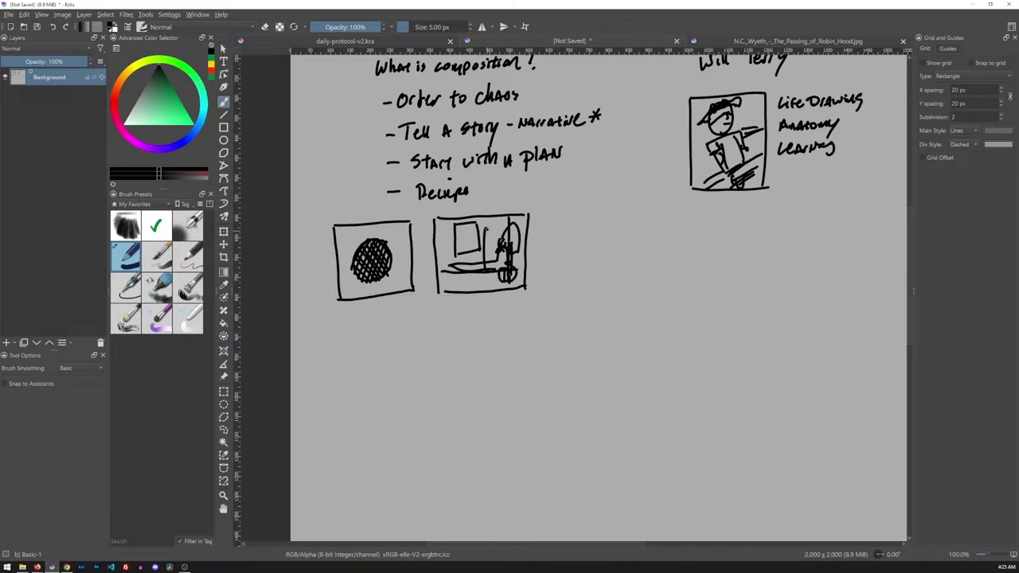
mouse_move(487, 227)
left_mouse_down()
mouse_move(499, 269)
mouse_move(467, 260)
mouse_move(479, 238)
mouse_move(465, 242)
mouse_move(489, 220)
left_mouse_up()
left_click_drag(455, 219, 478, 232)
mouse_move(454, 290)
left_mouse_down()
mouse_move(473, 276)
mouse_move(521, 285)
left_mouse_up()
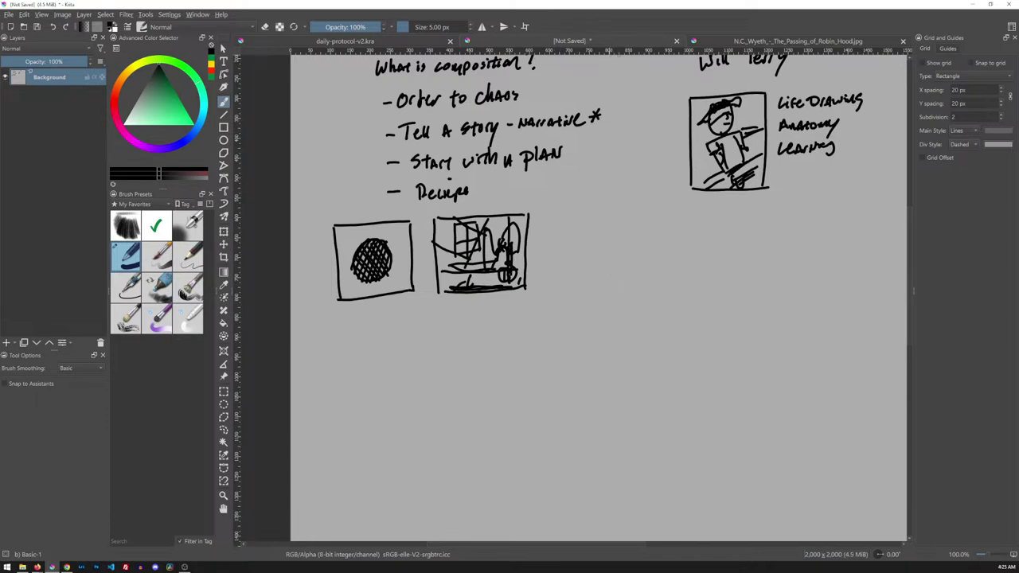
left_click(740, 42)
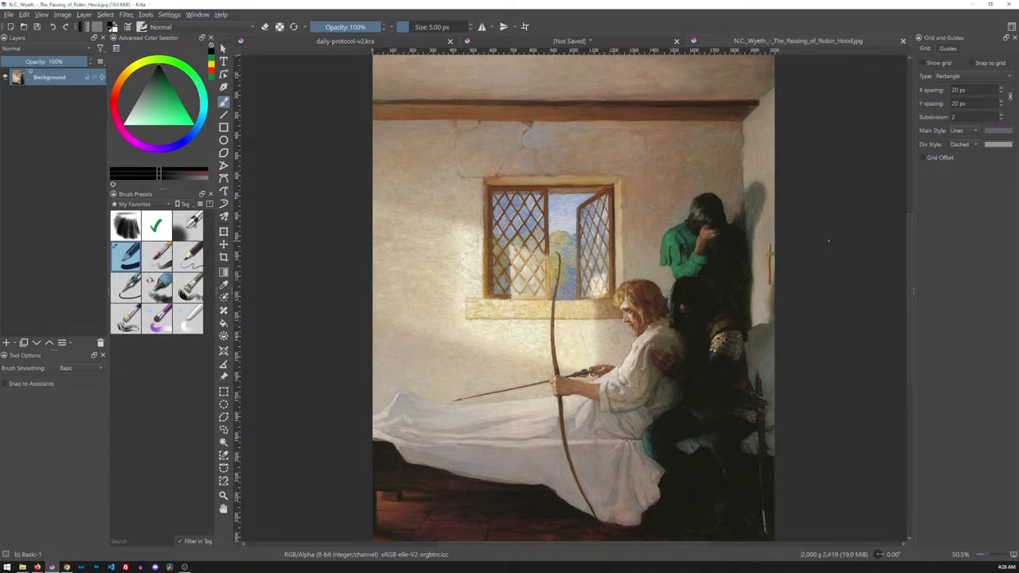
key("1")
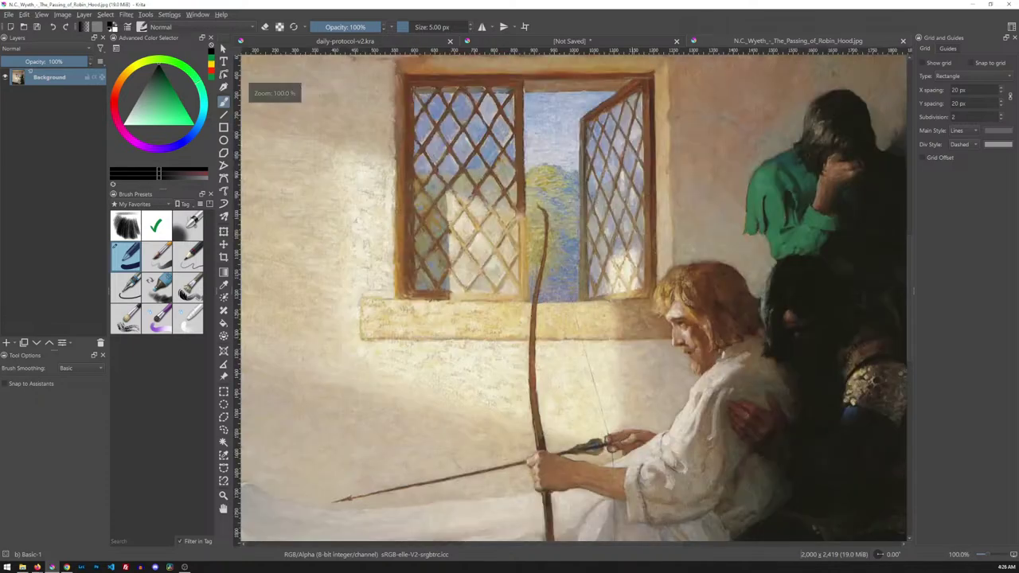
mouse_move(786, 328)
left_mouse_down()
mouse_move(743, 311)
mouse_move(642, 236)
mouse_move(653, 230)
mouse_move(651, 251)
left_mouse_up()
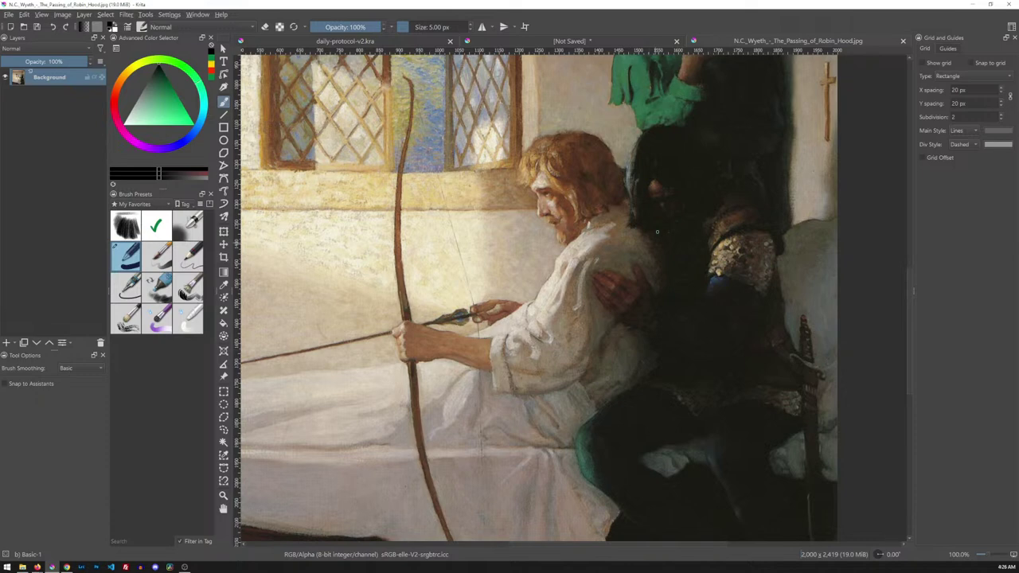
scroll(643, 204, "down", 3)
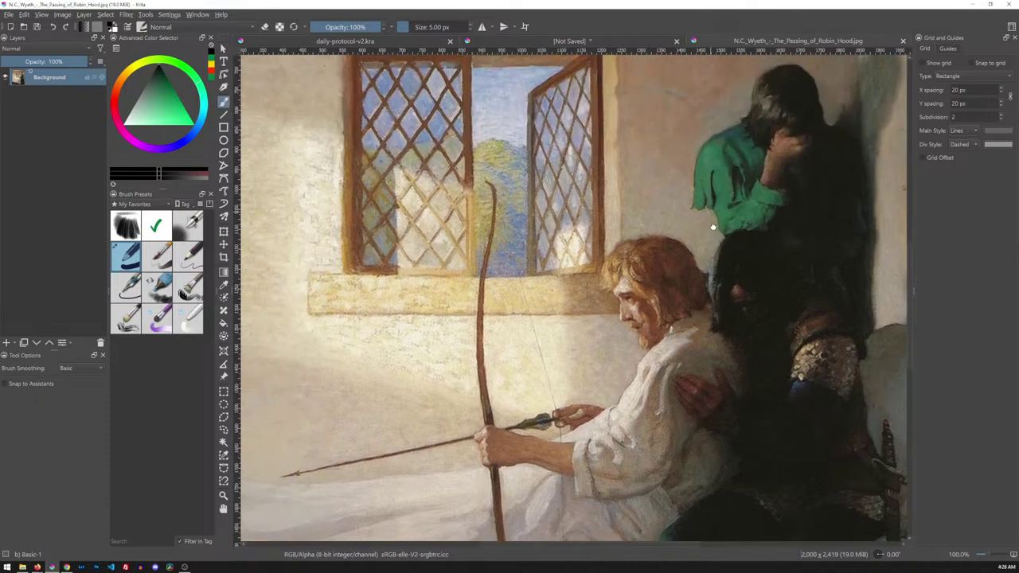
key("2")
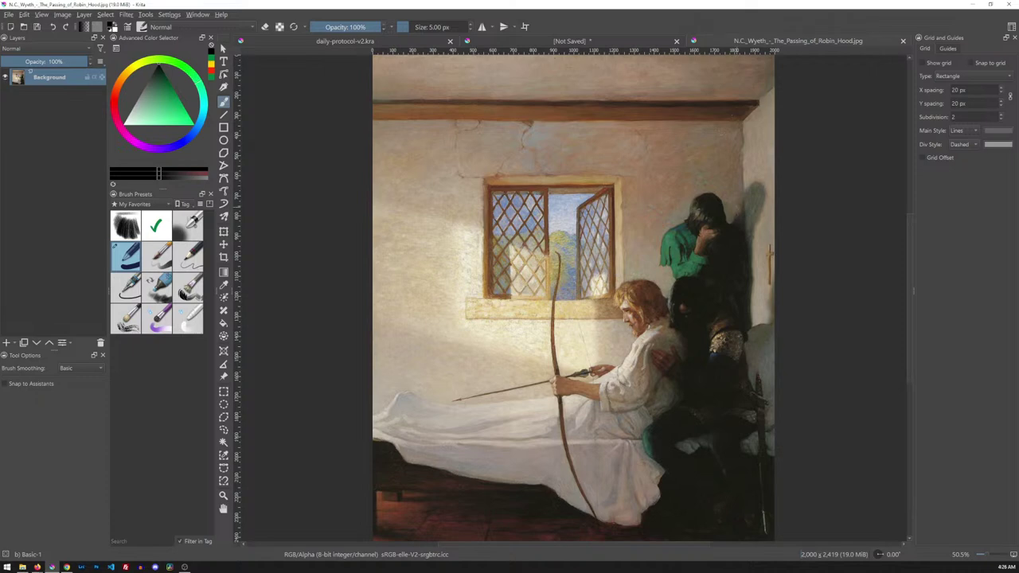
Step: On a new paint layer, draw arrows at the cloaked figure, the window and the seated figure
key("Insert")
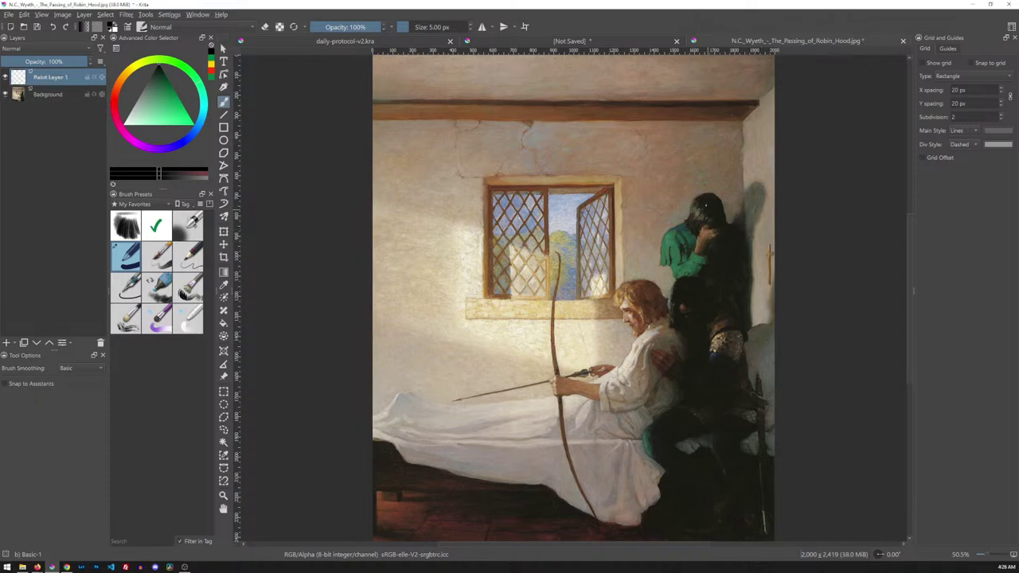
left_click_drag(671, 136, 687, 193)
left_click_drag(679, 172, 691, 175)
left_click_drag(585, 263, 613, 296)
left_click_drag(609, 268, 613, 295)
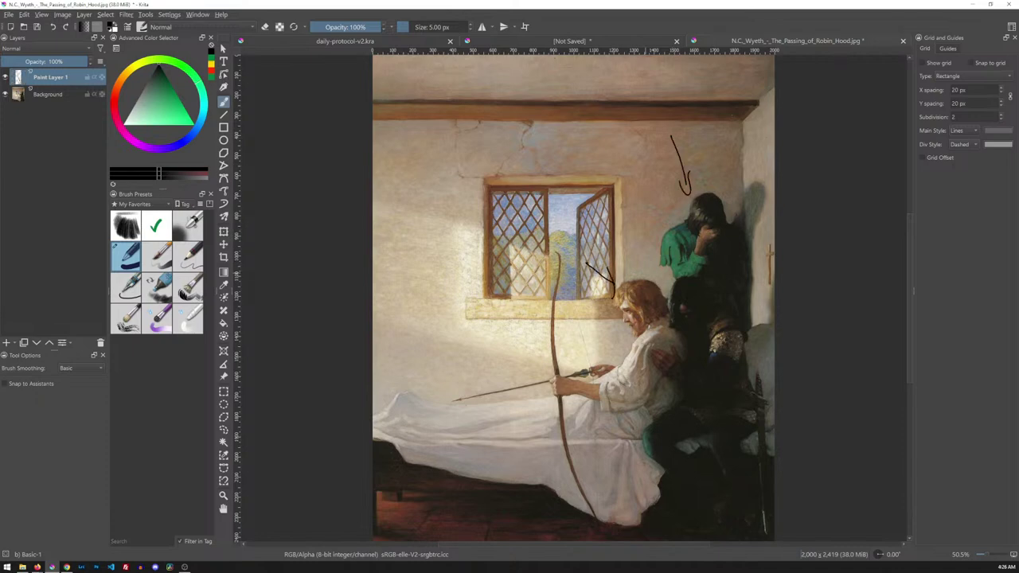
mouse_move(651, 375)
left_mouse_down()
mouse_move(676, 338)
mouse_move(681, 359)
left_mouse_up()
Step: Draw a box around the window, the sill and beam lines, and diagonals toward the figures and bed
mouse_move(615, 176)
left_mouse_down()
mouse_move(564, 178)
mouse_move(486, 309)
mouse_move(626, 204)
mouse_move(617, 174)
left_mouse_up()
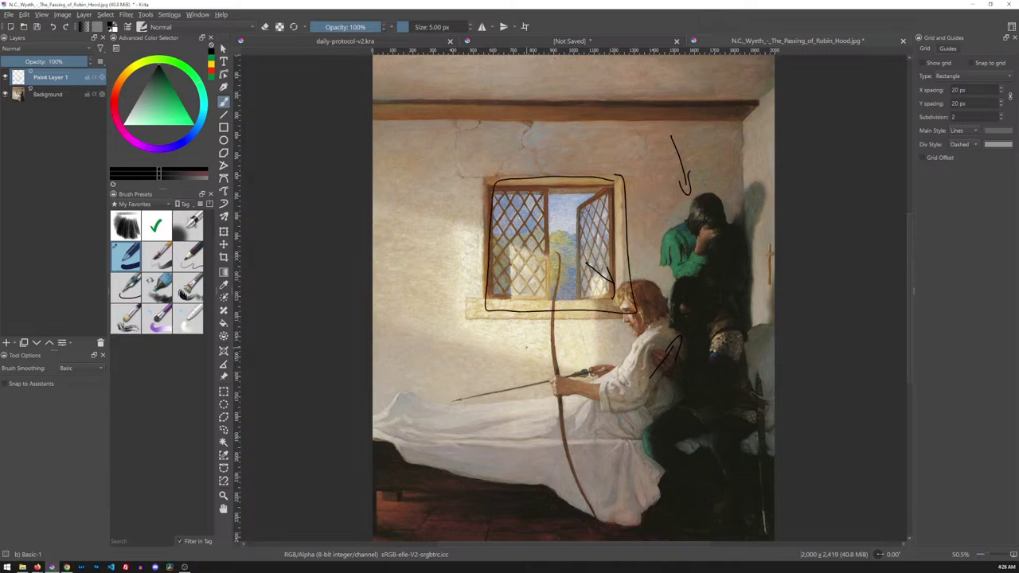
mouse_move(463, 301)
left_mouse_down()
mouse_move(629, 315)
mouse_move(476, 321)
left_mouse_up()
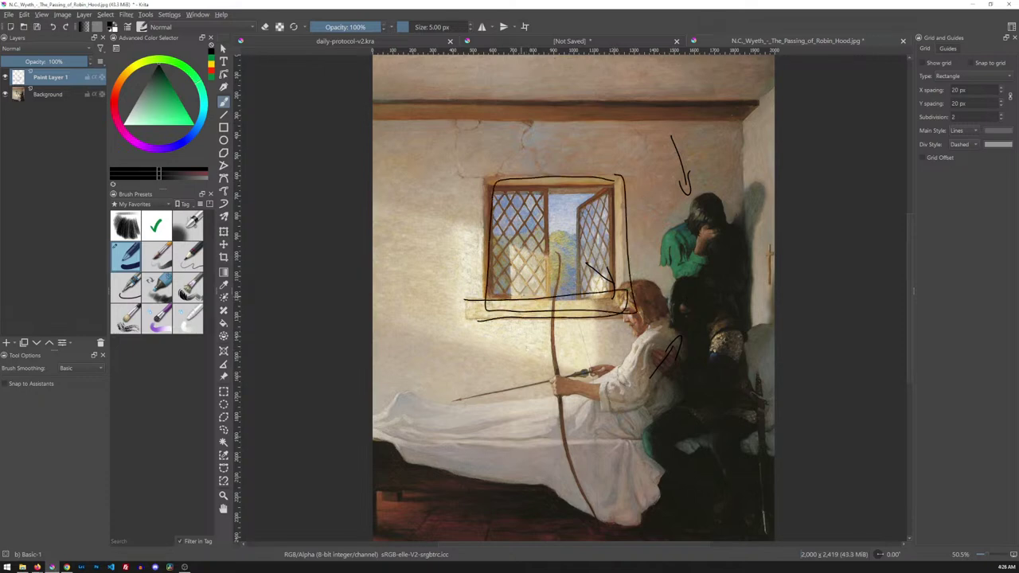
mouse_move(373, 308)
left_mouse_down()
mouse_move(591, 373)
mouse_move(605, 306)
left_mouse_up()
left_click_drag(385, 199, 612, 284)
mouse_move(379, 106)
left_mouse_down()
mouse_move(757, 104)
mouse_move(754, 116)
mouse_move(378, 126)
left_mouse_up()
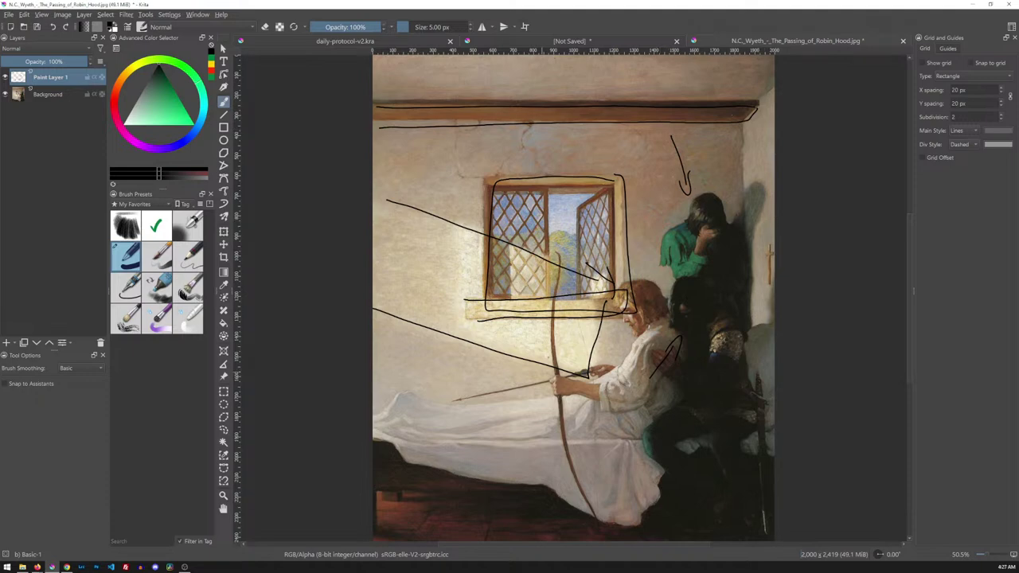
left_click_drag(372, 442, 686, 524)
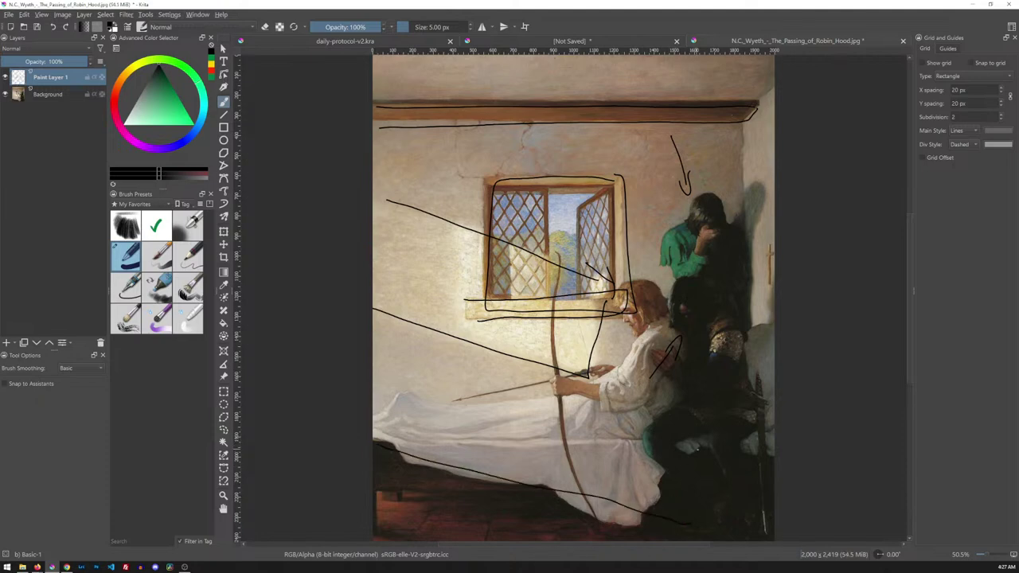
Step: Circle the figures with ovals, then undo them
mouse_move(683, 509)
left_mouse_down()
mouse_move(671, 501)
mouse_move(678, 185)
mouse_move(766, 438)
mouse_move(647, 359)
mouse_move(753, 223)
mouse_move(747, 456)
mouse_move(670, 210)
mouse_move(763, 303)
mouse_move(661, 537)
left_mouse_up()
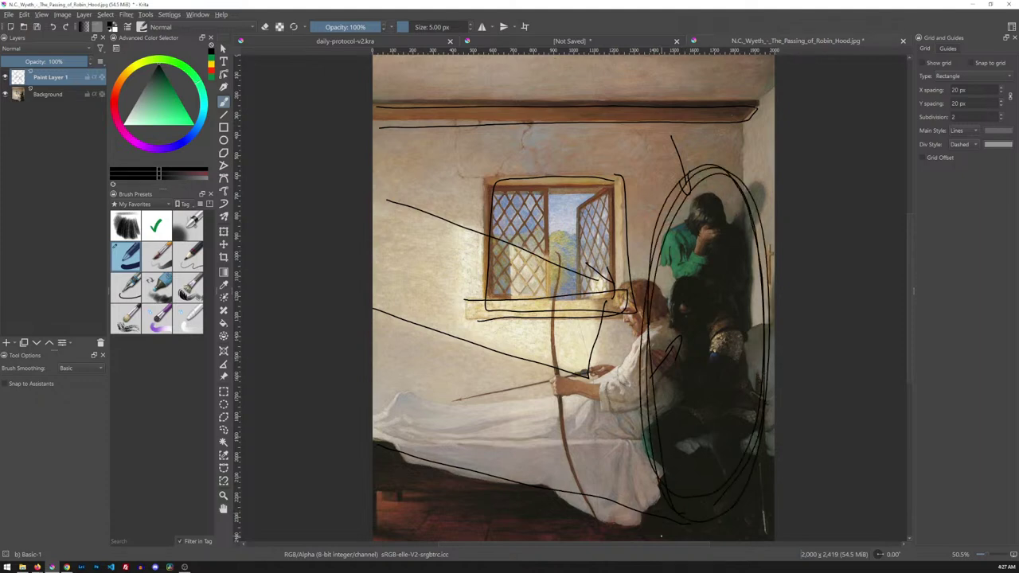
mouse_move(704, 161)
left_mouse_down()
mouse_move(607, 343)
mouse_move(703, 498)
mouse_move(752, 280)
left_mouse_up()
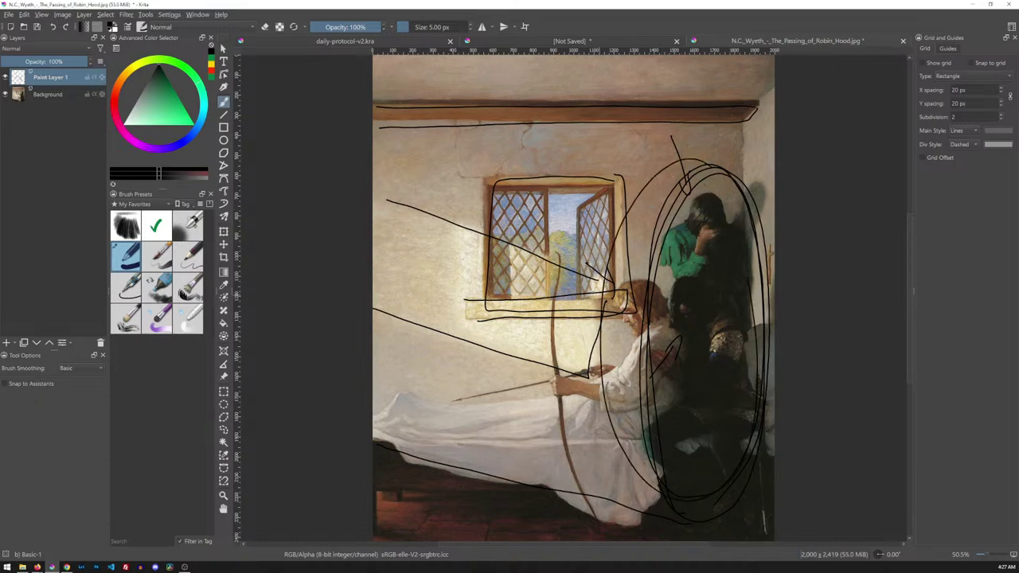
mouse_move(546, 397)
left_mouse_down()
mouse_move(598, 412)
mouse_move(527, 372)
mouse_move(667, 320)
left_mouse_up()
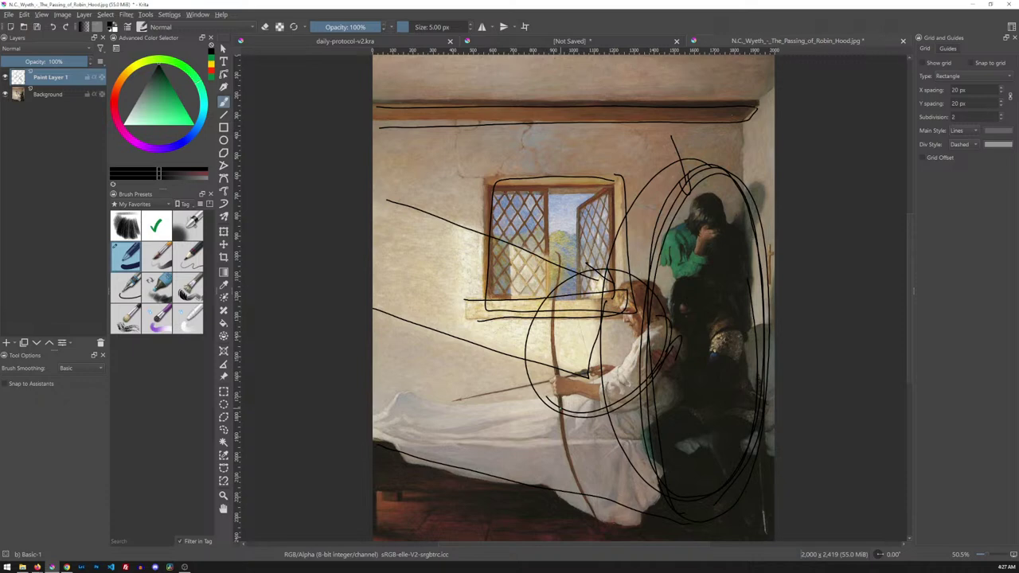
key("ctrl+z")
key("ctrl+z")
key("ctrl+z")
key("ctrl+z")
key("ctrl+z")
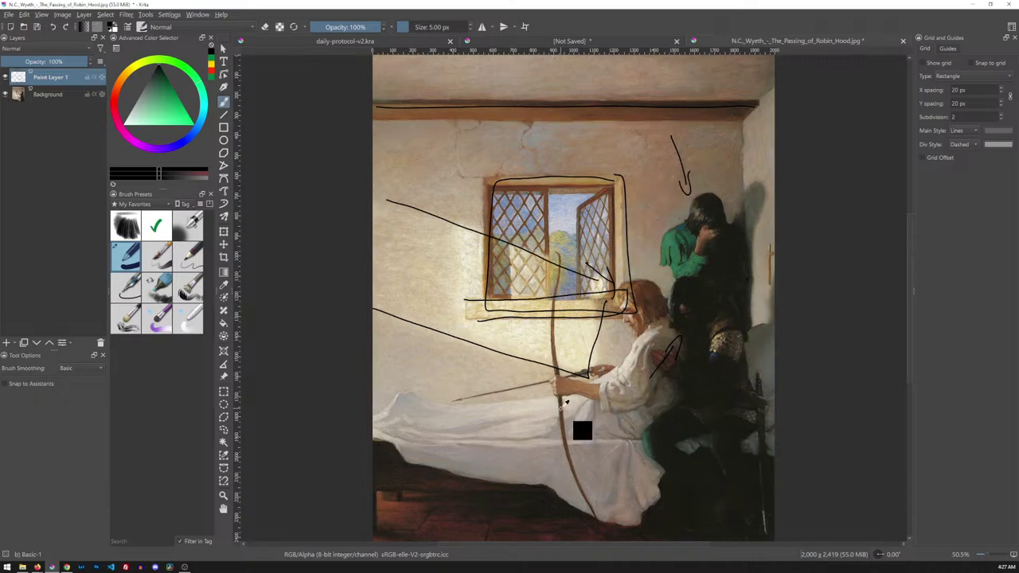
Step: Undo the painting's annotations, return to the unsaved notes page, and write 'Simple' and 'complex'
key("ctrl+z")
key("ctrl+z")
key("ctrl+z")
key("ctrl+z")
key("ctrl+z")
key("ctrl+z")
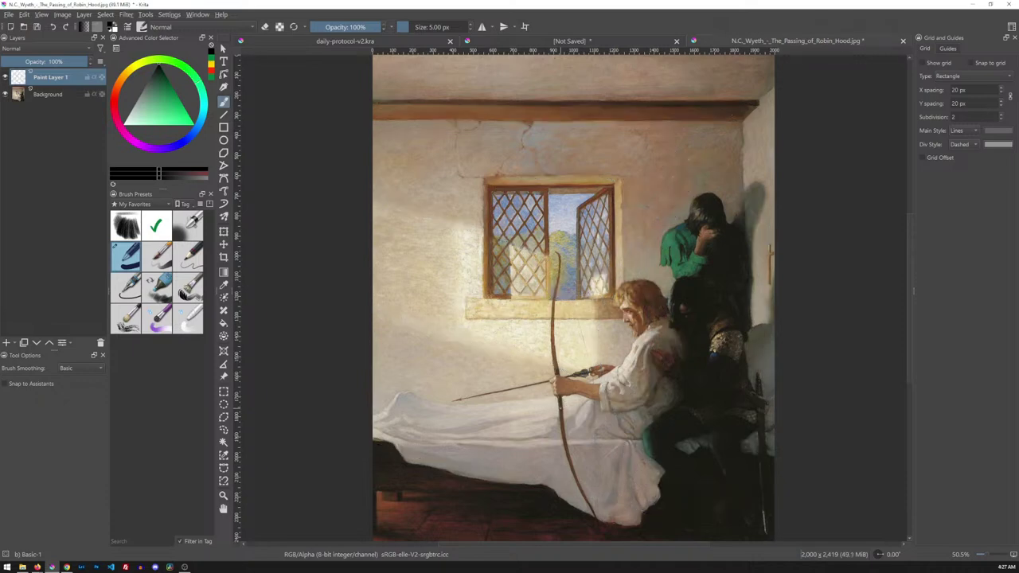
left_click(411, 43)
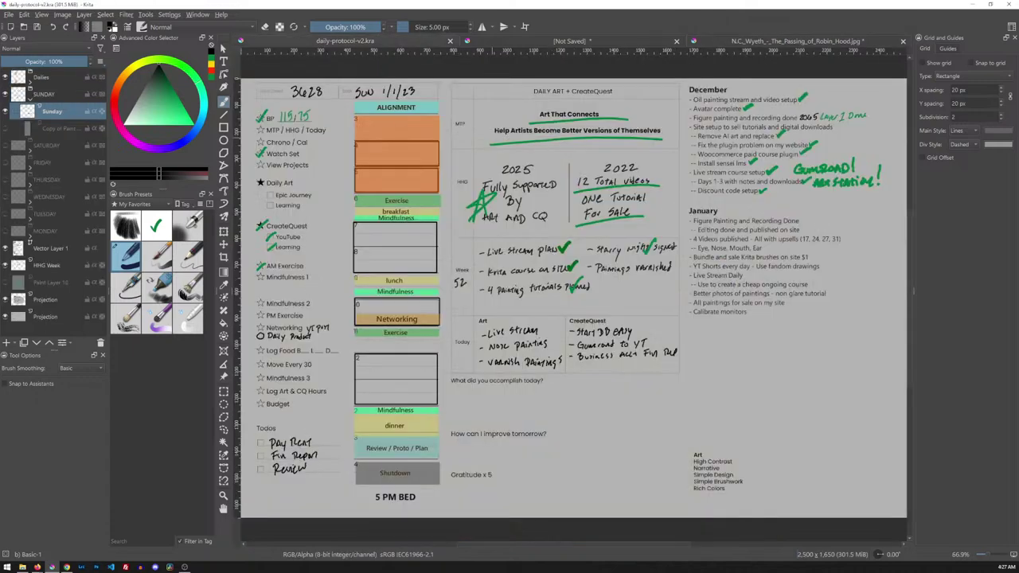
left_click(569, 43)
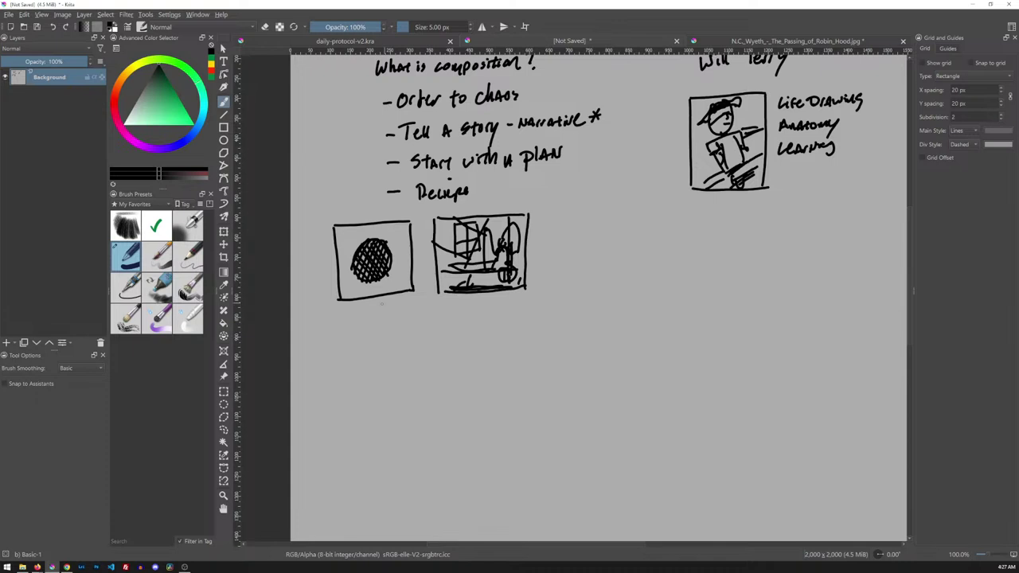
mouse_move(361, 311)
left_mouse_down()
mouse_move(353, 326)
mouse_move(365, 312)
mouse_move(394, 320)
left_mouse_up()
mouse_move(460, 304)
left_mouse_down()
mouse_move(449, 309)
mouse_move(508, 315)
left_mouse_up()
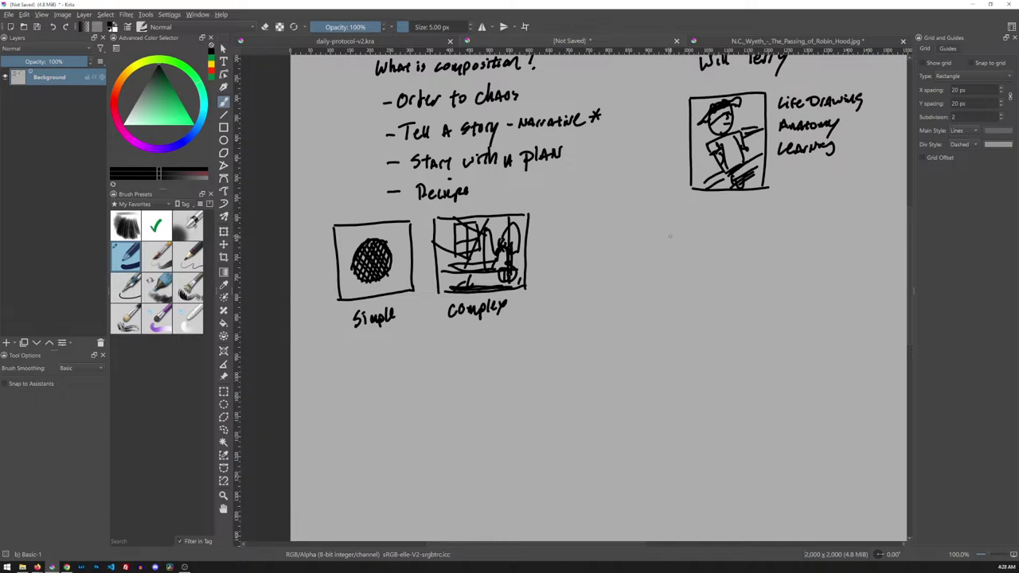
Step: Handwrite a dashed 'Dividing space' item below the Life Drawing sketch, undoing a stray stroke
left_click_drag(669, 215, 657, 232)
key("ctrl+z")
mouse_move(658, 221)
left_mouse_down()
mouse_move(657, 235)
mouse_move(648, 233)
mouse_move(671, 233)
left_mouse_up()
mouse_move(674, 223)
left_mouse_down()
mouse_move(687, 231)
mouse_move(686, 219)
left_mouse_up()
left_click_drag(689, 218, 698, 226)
left_click_drag(700, 226, 762, 224)
left_click(749, 225)
left_click_drag(772, 211, 773, 224)
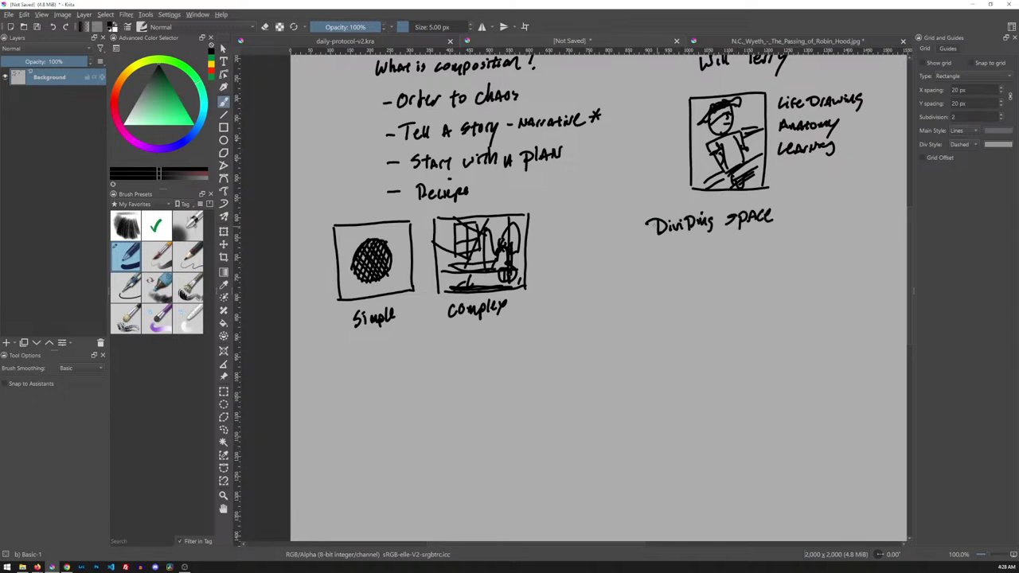
Step: Add dashed 'Balance', 'unity' and 'empasis' items and an arrow pointing at Dividing space
mouse_move(627, 235)
left_mouse_down()
mouse_move(642, 233)
mouse_move(646, 263)
mouse_move(660, 269)
mouse_move(669, 247)
mouse_move(663, 269)
left_mouse_up()
left_click_drag(675, 262, 728, 258)
left_click_drag(634, 294, 692, 297)
mouse_move(690, 285)
left_mouse_down()
mouse_move(705, 284)
mouse_move(698, 297)
left_mouse_up()
mouse_move(705, 285)
left_mouse_down()
mouse_move(714, 287)
mouse_move(708, 309)
left_mouse_up()
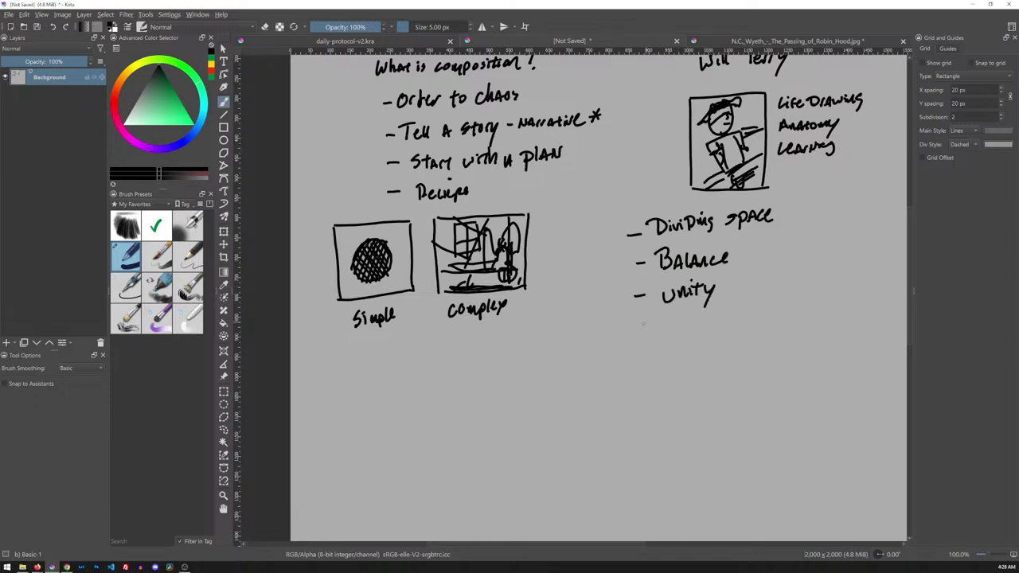
left_click_drag(631, 329, 718, 328)
left_click_drag(728, 317, 734, 326)
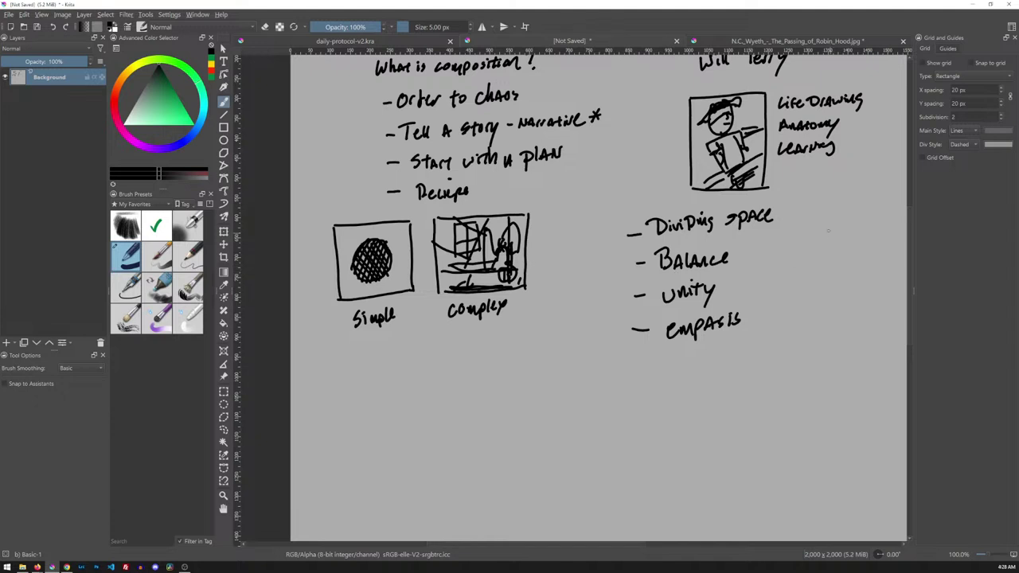
mouse_move(846, 201)
left_mouse_down()
mouse_move(783, 215)
mouse_move(801, 222)
left_mouse_up()
left_click(767, 42)
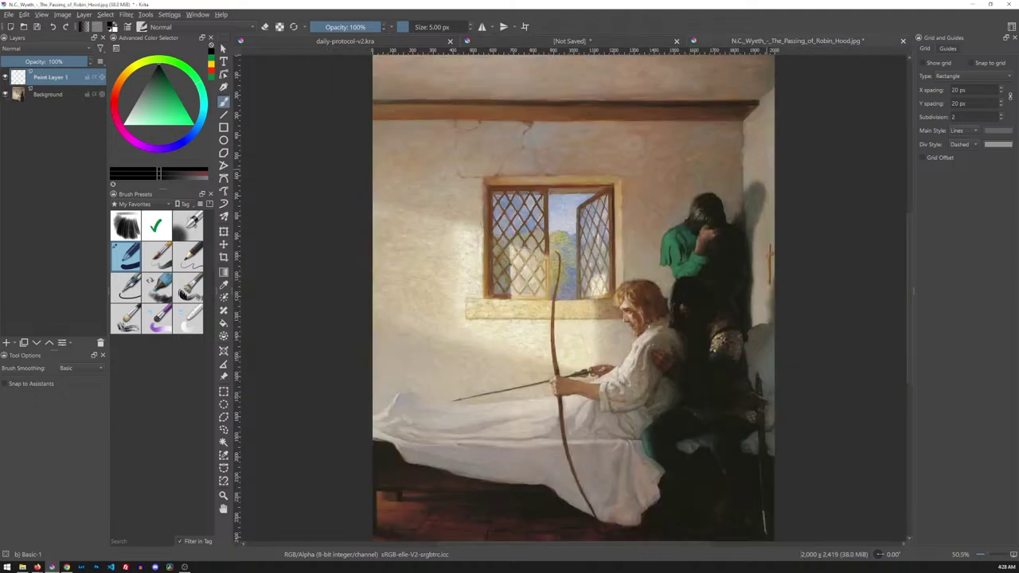
mouse_move(772, 162)
left_mouse_down()
mouse_move(734, 164)
mouse_move(605, 369)
mouse_move(729, 512)
mouse_move(768, 507)
left_mouse_up()
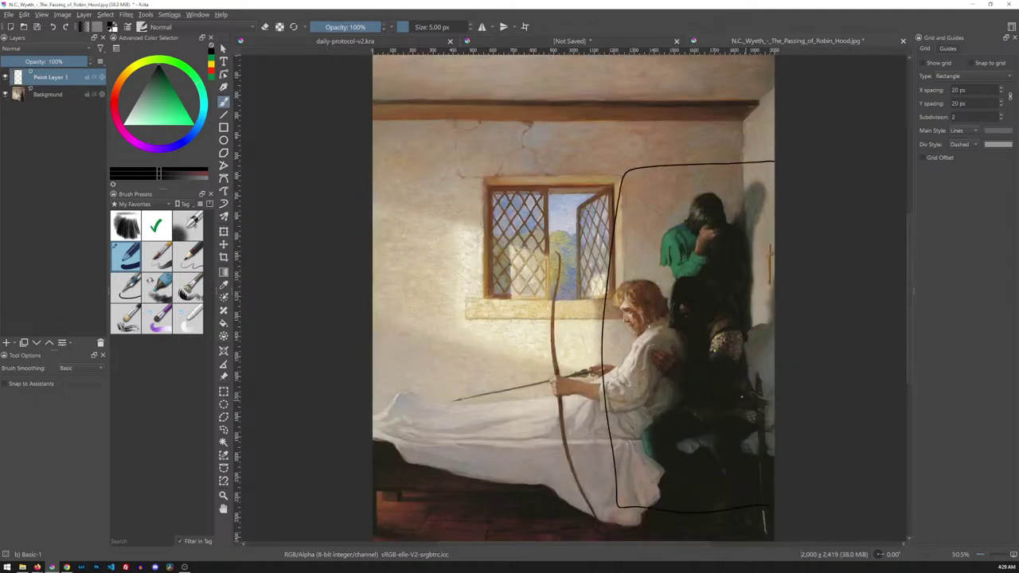
key("ctrl+z")
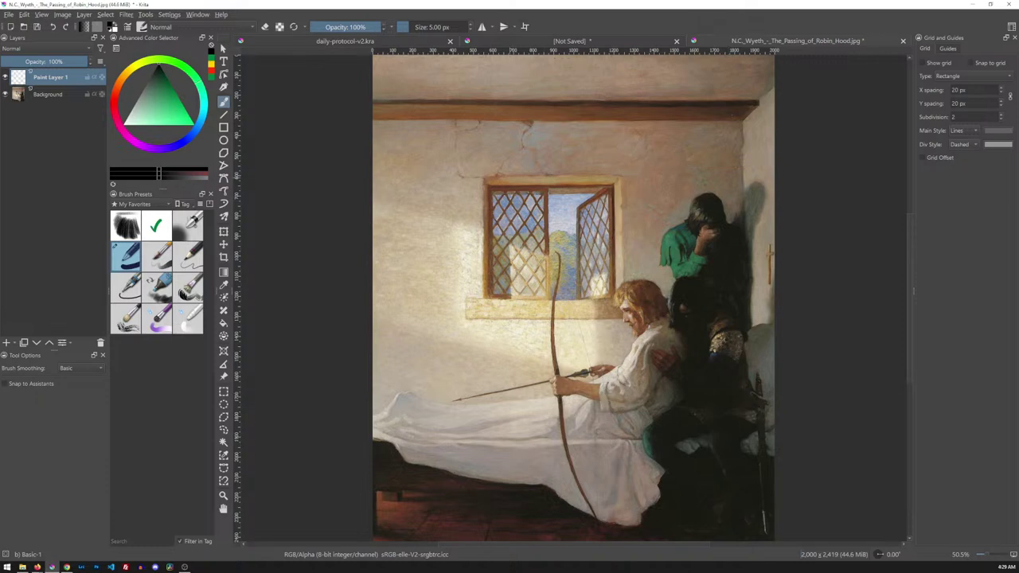
mouse_move(374, 115)
left_mouse_down()
mouse_move(769, 104)
mouse_move(387, 118)
left_mouse_up()
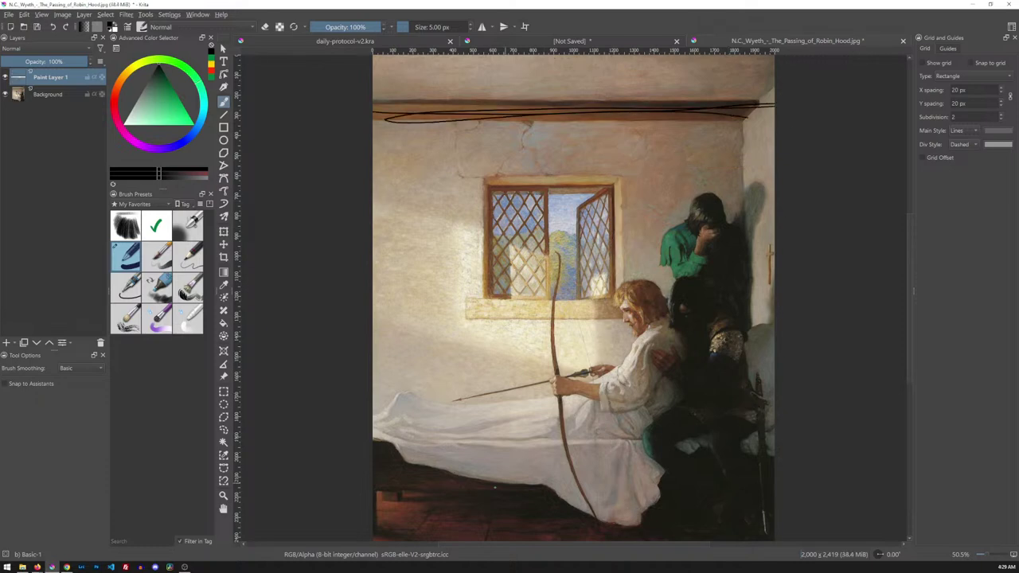
mouse_move(374, 452)
left_mouse_down()
mouse_move(765, 438)
mouse_move(673, 435)
mouse_move(388, 450)
mouse_move(512, 457)
mouse_move(766, 442)
left_mouse_up()
left_click_drag(487, 180, 490, 314)
mouse_move(479, 176)
left_mouse_down()
mouse_move(630, 163)
mouse_move(635, 301)
mouse_move(487, 309)
left_mouse_up()
key("ctrl+z")
key("ctrl+z")
key("ctrl+z")
key("ctrl+z")
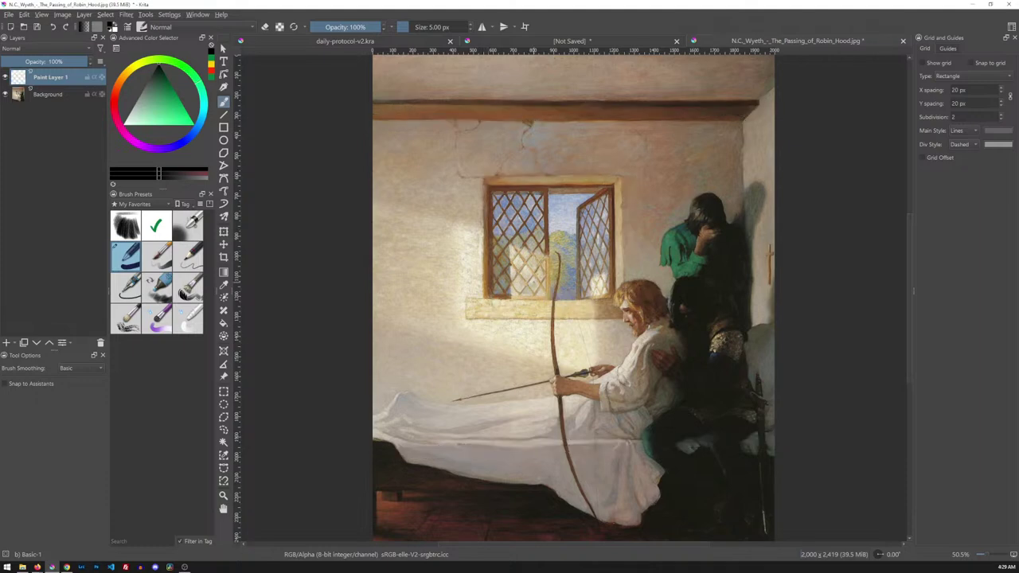
key("ctrl+shift+Tab")
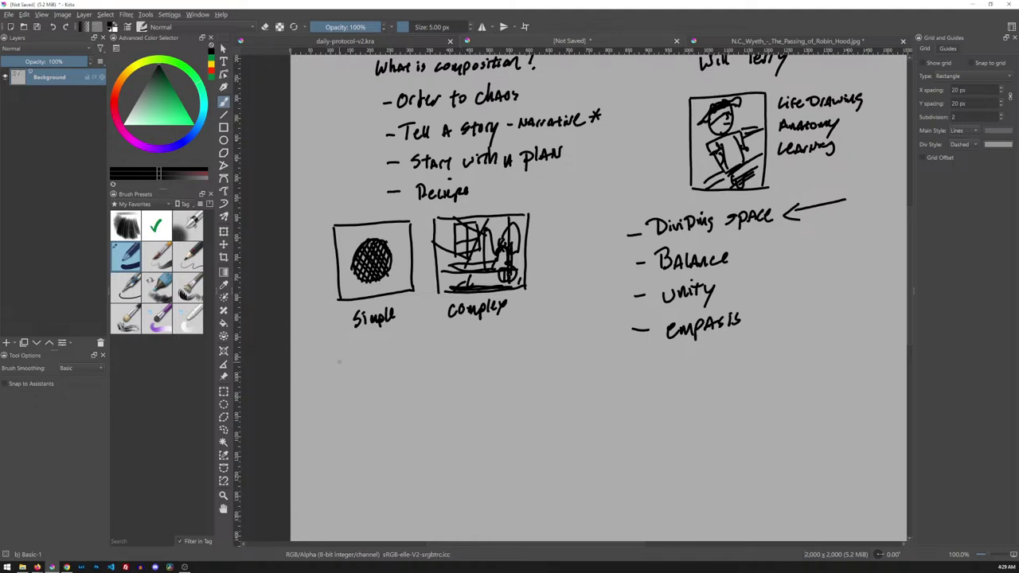
Step: Draw two rectangular thumbnail boxes below the Simple and complex sketches
mouse_move(341, 346)
left_mouse_down()
mouse_move(343, 395)
mouse_move(361, 345)
mouse_move(419, 345)
mouse_move(422, 394)
left_mouse_up()
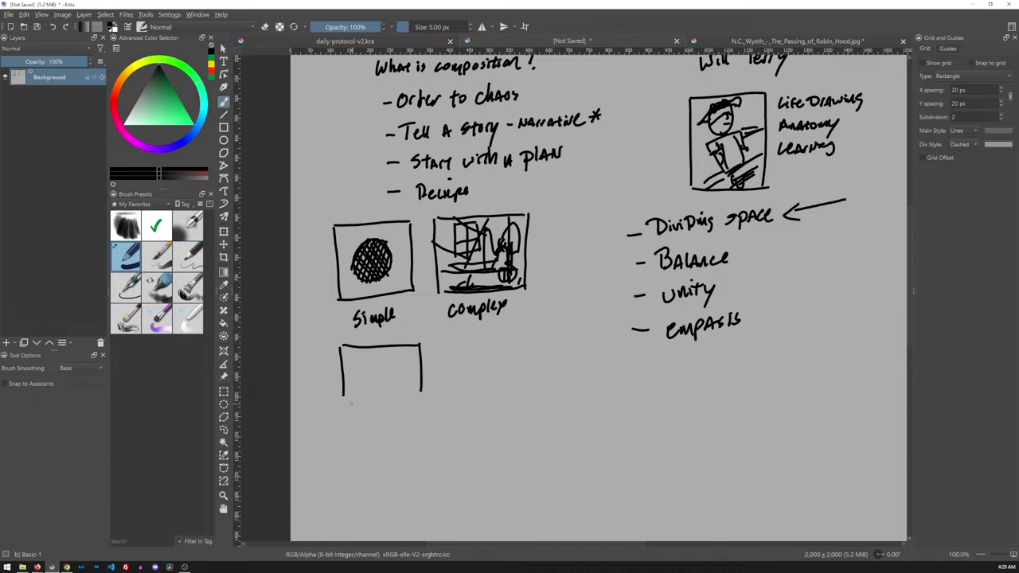
left_click_drag(350, 402, 421, 398)
left_click_drag(444, 341, 449, 402)
mouse_move(444, 340)
left_mouse_down()
mouse_move(545, 336)
mouse_move(544, 391)
left_mouse_up()
left_click_drag(449, 401, 544, 394)
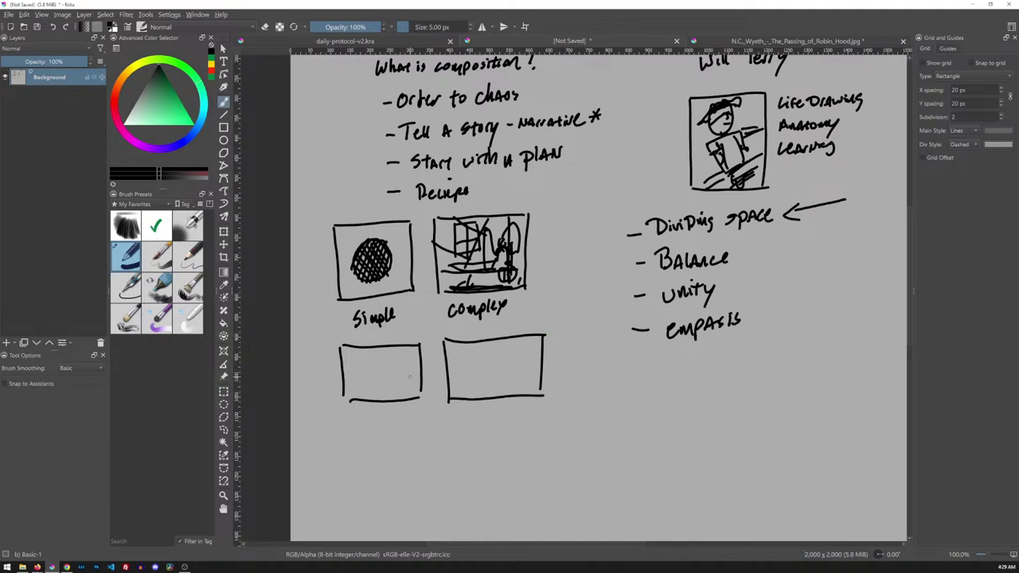
Step: Add balls and arrows to the boxes, a large circle in the second, and fill the first ball black
mouse_move(409, 376)
left_mouse_down()
mouse_move(395, 377)
mouse_move(419, 385)
mouse_move(393, 387)
mouse_move(416, 376)
mouse_move(406, 392)
mouse_move(416, 379)
mouse_move(401, 377)
left_mouse_up()
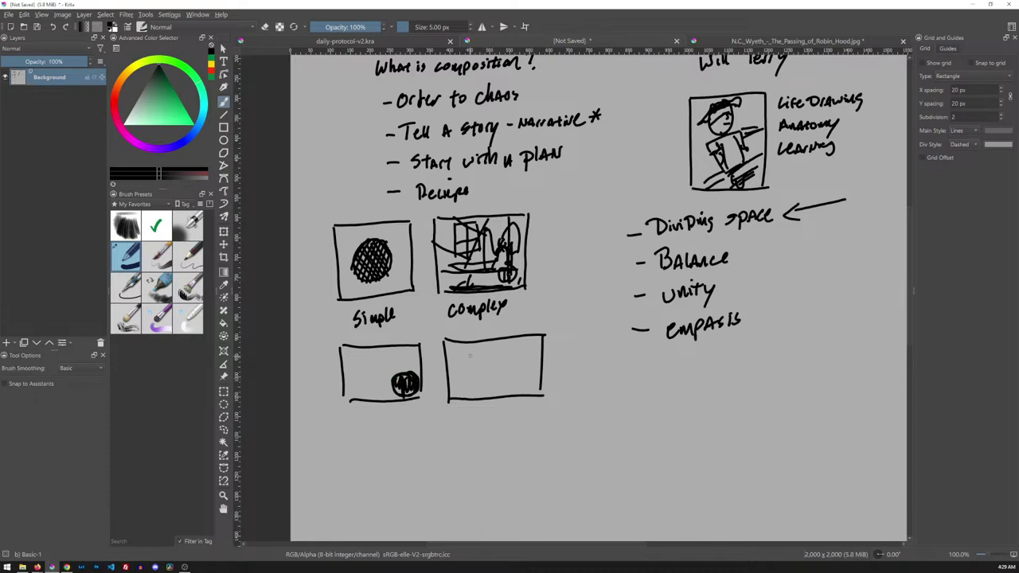
mouse_move(469, 356)
left_mouse_down()
mouse_move(467, 370)
mouse_move(485, 355)
mouse_move(474, 350)
mouse_move(485, 359)
mouse_move(476, 366)
mouse_move(486, 360)
mouse_move(467, 372)
left_mouse_up()
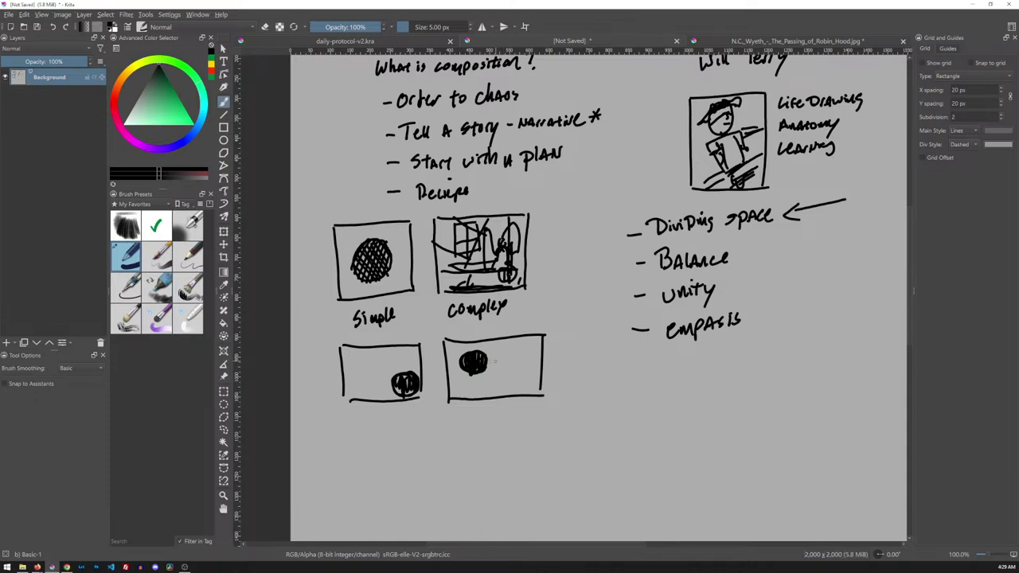
left_click_drag(489, 360, 505, 361)
left_click_drag(450, 389, 468, 369)
mouse_move(523, 341)
left_mouse_down()
mouse_move(532, 378)
mouse_move(513, 340)
left_mouse_up()
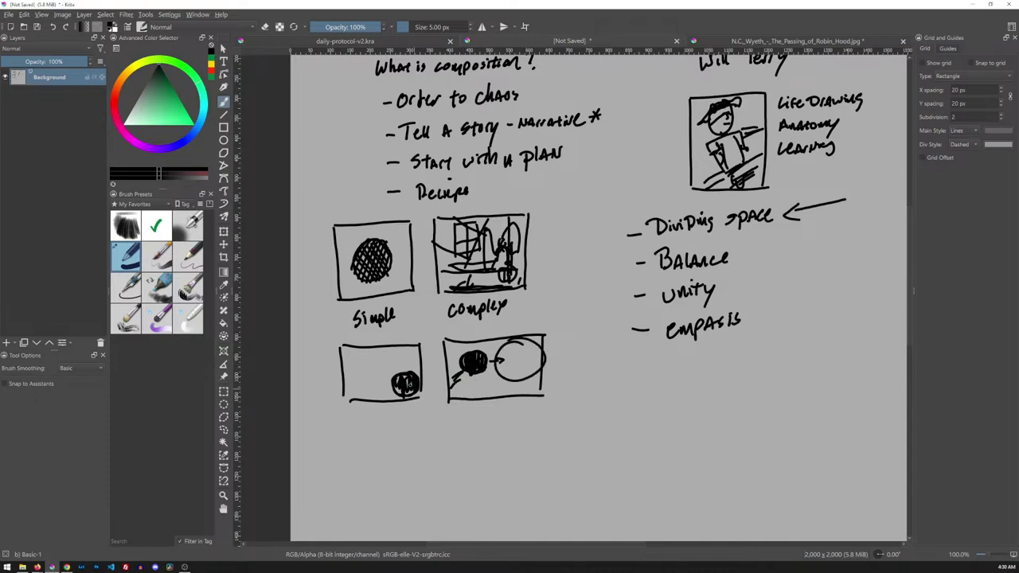
mouse_move(404, 383)
left_mouse_down()
mouse_move(399, 389)
mouse_move(410, 392)
mouse_move(389, 395)
left_mouse_up()
Step: Draw two new boxes in the blank area below, with a small circle in the left one
left_click_drag(651, 430, 659, 308)
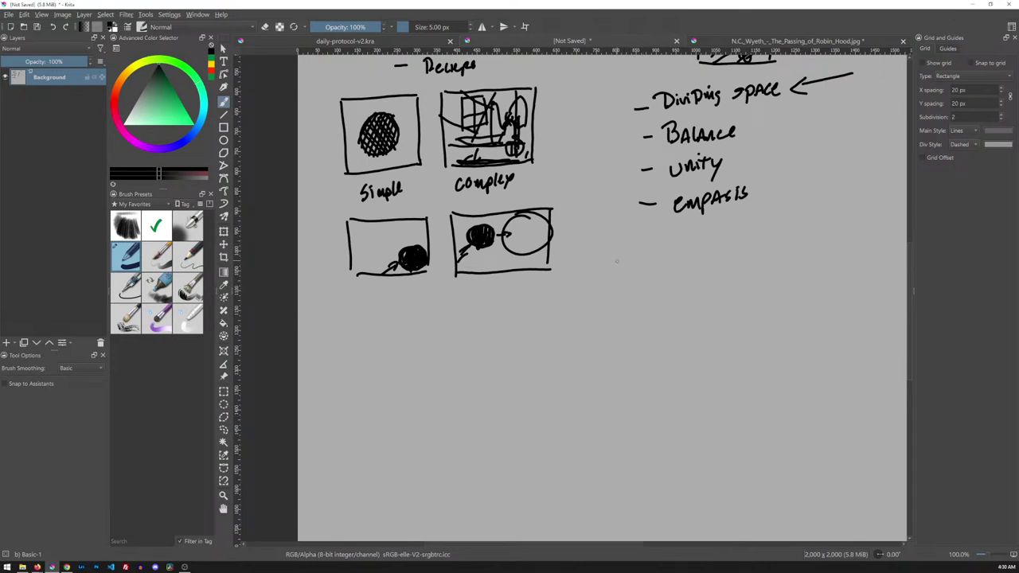
left_click_drag(614, 228, 614, 281)
mouse_move(615, 223)
left_mouse_down()
mouse_move(688, 222)
mouse_move(679, 219)
mouse_move(678, 278)
left_mouse_up()
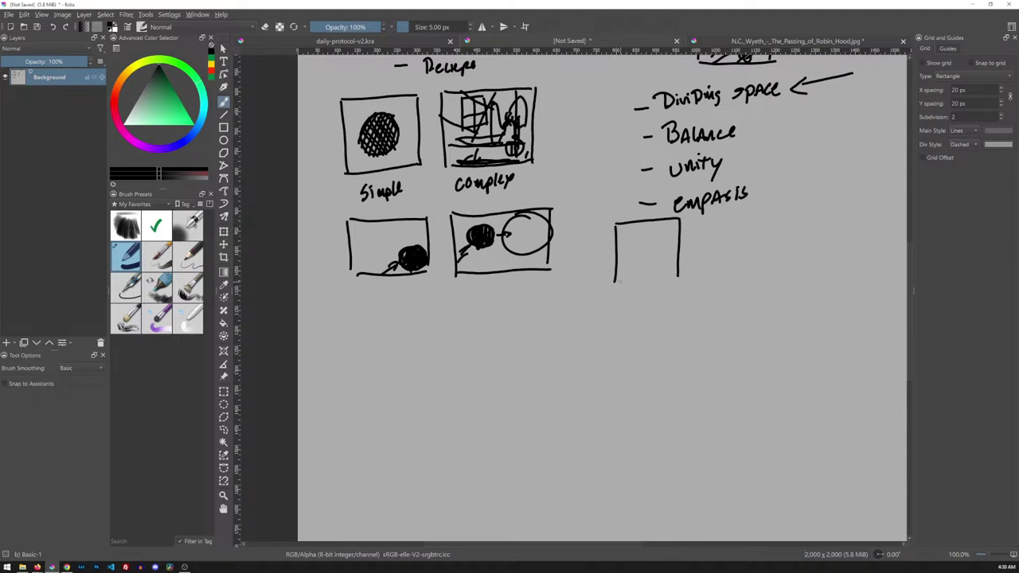
left_click_drag(615, 282, 670, 280)
mouse_move(695, 217)
left_mouse_down()
mouse_move(701, 276)
mouse_move(710, 213)
mouse_move(761, 210)
mouse_move(762, 271)
left_mouse_up()
left_click_drag(701, 274, 765, 270)
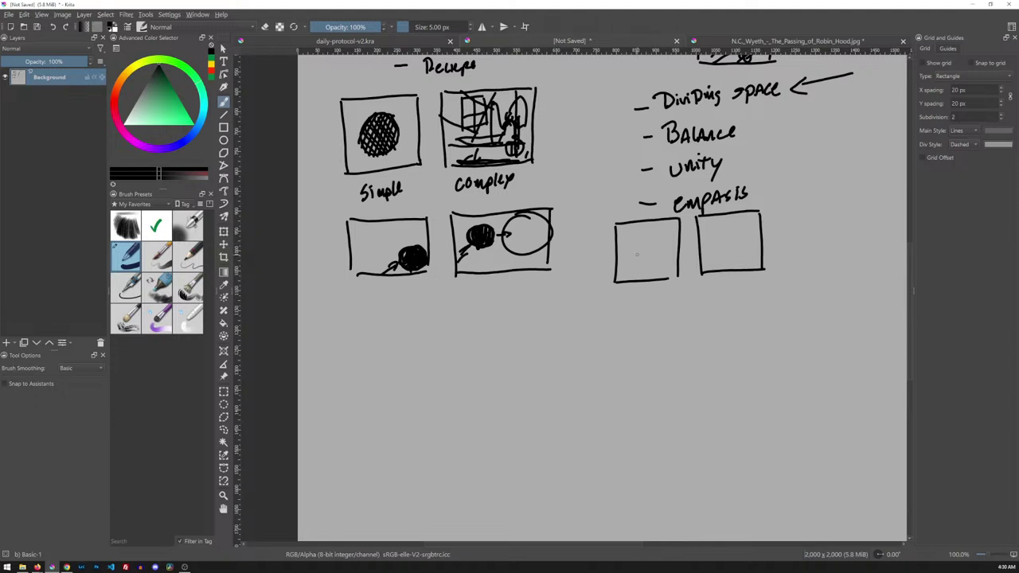
mouse_move(629, 243)
left_mouse_down()
mouse_move(624, 252)
mouse_move(630, 244)
mouse_move(647, 267)
left_mouse_up()
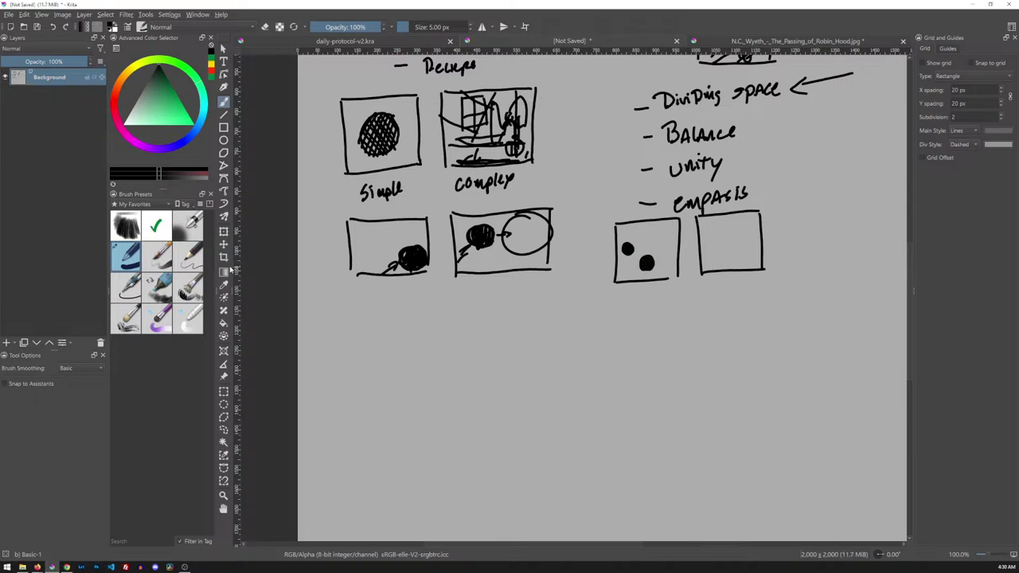
Step: Paint grey dry-brush texture in the boxes, then a black dot with the 5 px brush
left_click(188, 255)
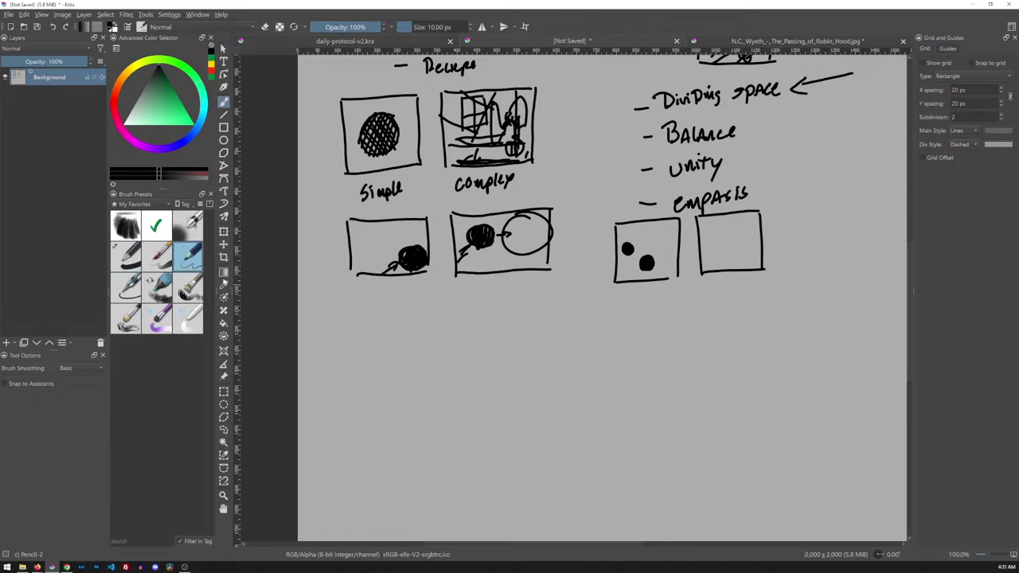
left_click(126, 318)
mouse_move(652, 219)
left_mouse_down()
mouse_move(665, 231)
mouse_move(657, 239)
mouse_move(667, 236)
left_mouse_up()
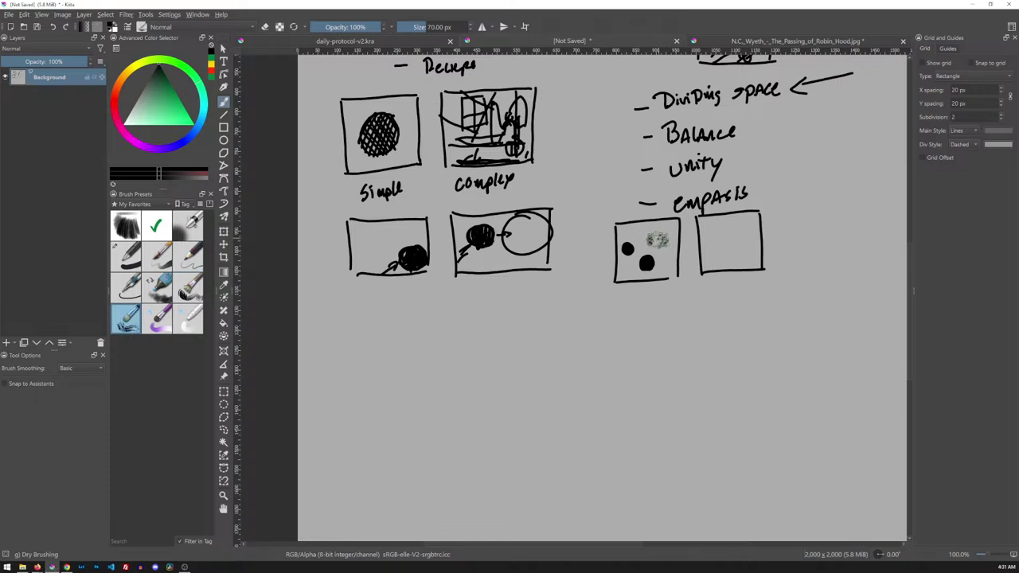
left_click_drag(744, 227, 752, 251)
left_click(126, 255)
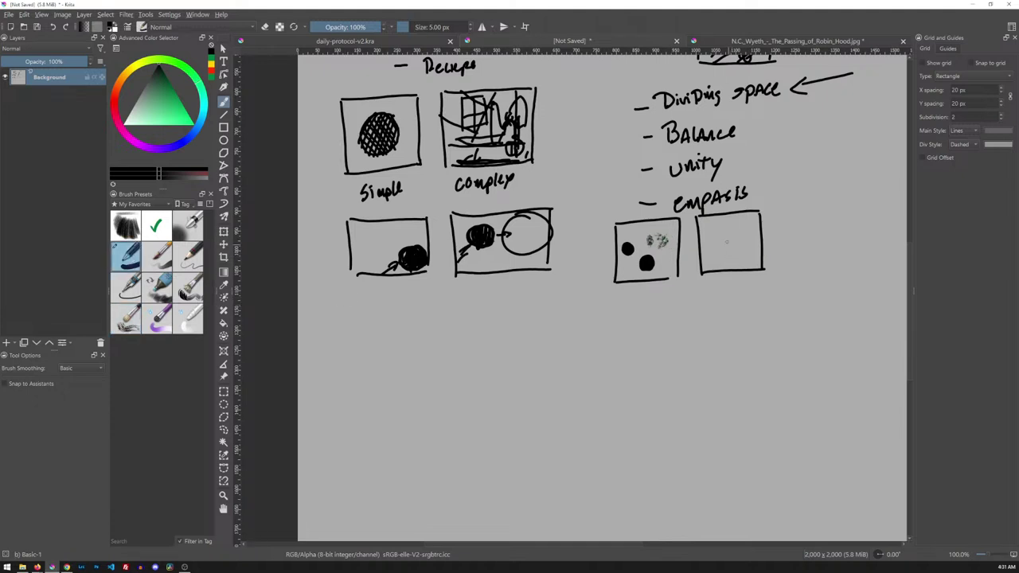
mouse_move(712, 243)
left_mouse_down()
mouse_move(734, 256)
mouse_move(738, 235)
left_mouse_up()
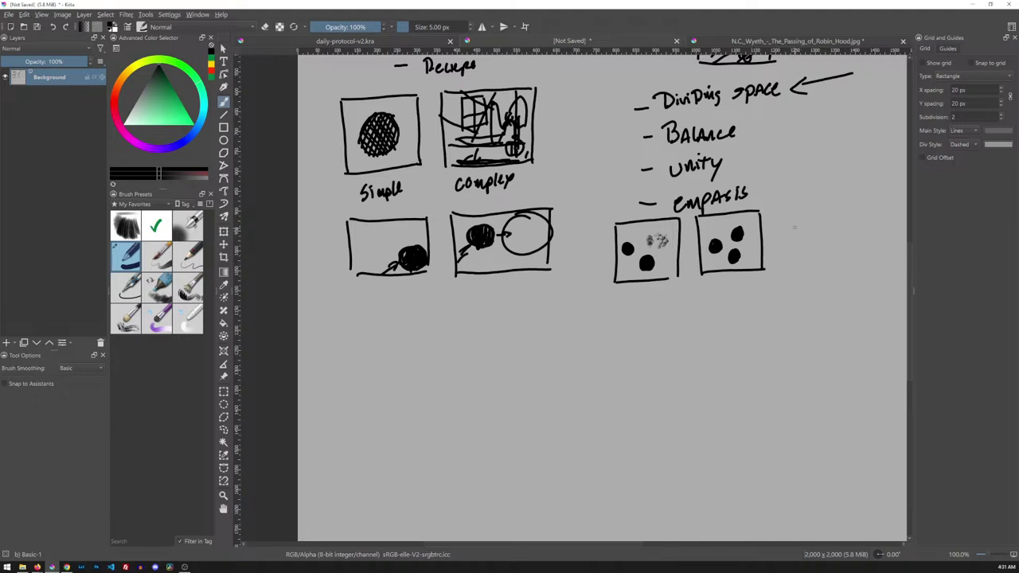
Step: Draw an arrow at the right box and paint a white highlight on its top dot
left_click_drag(795, 227, 768, 236)
mouse_move(778, 231)
left_mouse_down()
mouse_move(768, 237)
mouse_move(781, 239)
left_mouse_up()
left_click(125, 118)
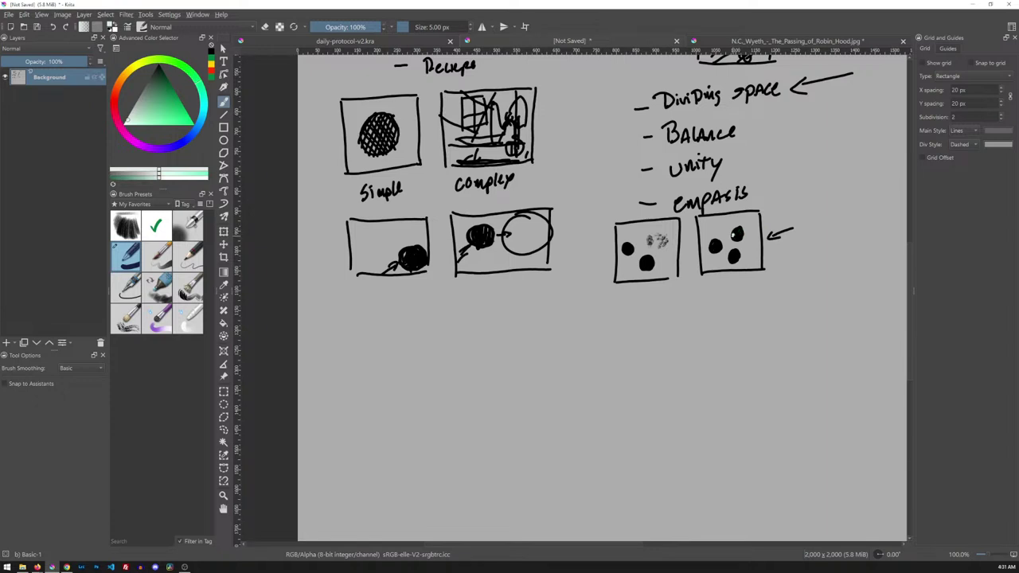
key("x")
left_click_drag(735, 234, 737, 229)
key("x")
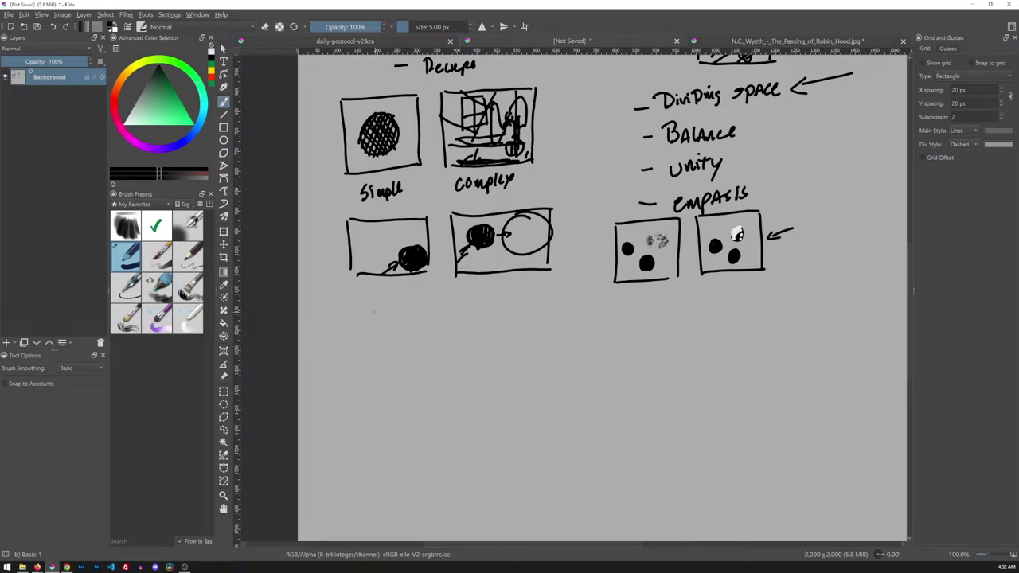
Step: Handwrite the heading 'Dividing space' in the blank lower canvas
left_click_drag(645, 371, 651, 213)
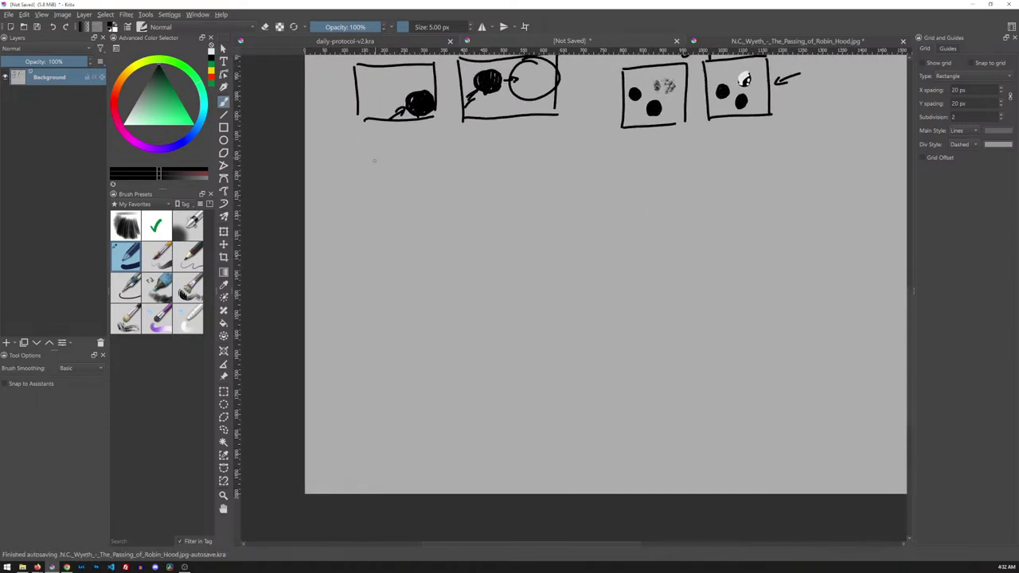
left_click_drag(374, 159, 374, 176)
mouse_move(356, 156)
left_mouse_down()
mouse_move(374, 174)
mouse_move(389, 163)
mouse_move(371, 179)
left_mouse_up()
mouse_move(397, 162)
left_mouse_down()
mouse_move(397, 172)
mouse_move(413, 163)
mouse_move(416, 174)
mouse_move(480, 173)
left_mouse_up()
left_click_drag(481, 154, 510, 163)
left_click_drag(514, 158, 522, 155)
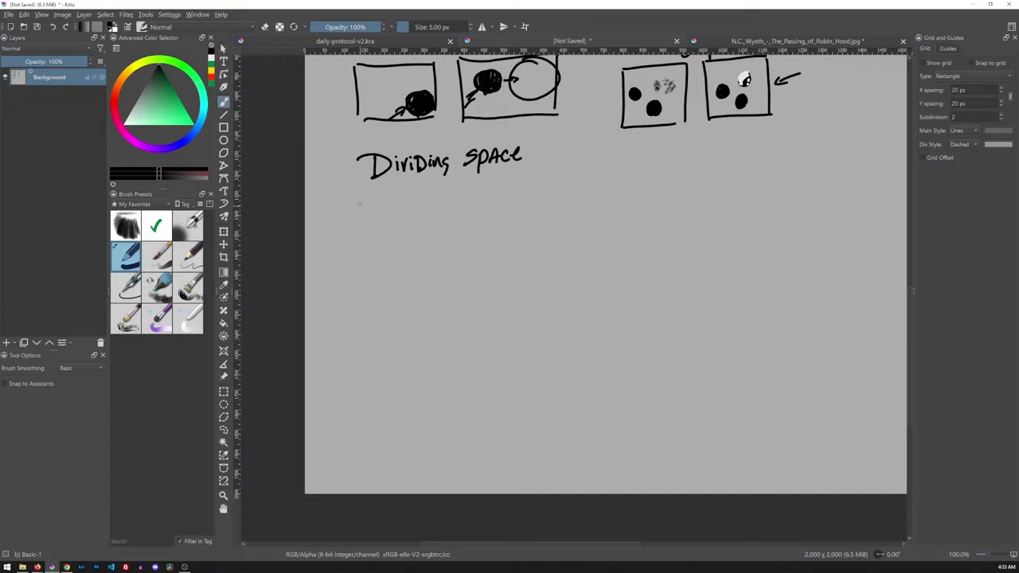
Step: Draw an empty rectangle beneath the Dividing space heading
left_click_drag(360, 194, 360, 231)
mouse_move(361, 194)
left_mouse_down()
mouse_move(425, 193)
mouse_move(428, 226)
left_mouse_up()
left_click_drag(362, 233, 431, 231)
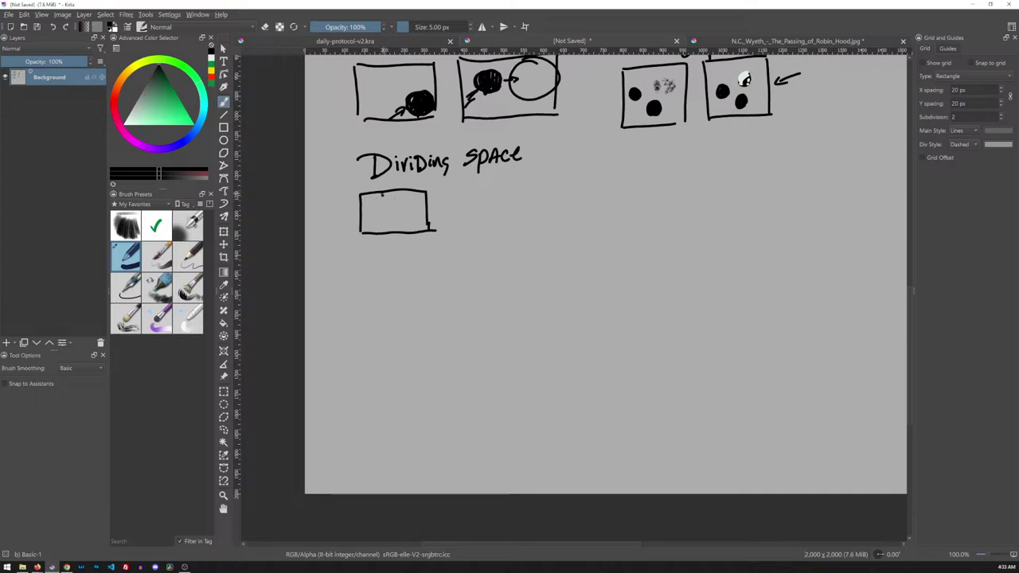
Step: Sketch two lines inside the Dividing space box and handwrite '10% Success' beside it
mouse_move(382, 194)
left_mouse_down()
mouse_move(422, 198)
mouse_move(419, 218)
mouse_move(390, 211)
mouse_move(409, 209)
mouse_move(423, 222)
left_mouse_up()
mouse_move(370, 197)
left_mouse_down()
mouse_move(369, 231)
mouse_move(379, 204)
mouse_move(397, 219)
mouse_move(404, 202)
left_mouse_up()
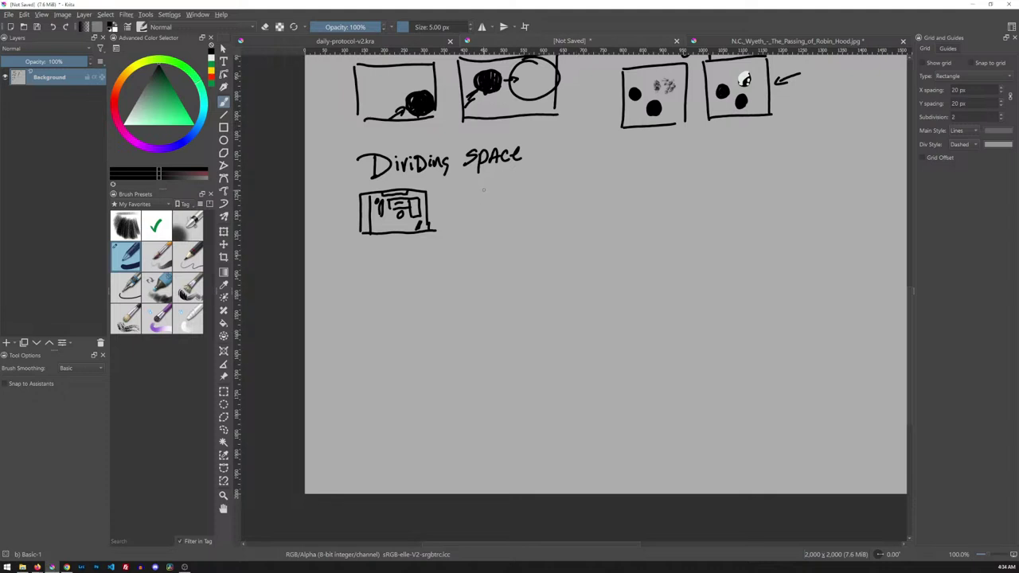
mouse_move(483, 188)
left_mouse_down()
mouse_move(487, 202)
mouse_move(502, 189)
mouse_move(509, 202)
left_mouse_up()
left_click_drag(522, 185, 522, 197)
key("ctrl+z")
mouse_move(532, 182)
left_mouse_down()
mouse_move(522, 195)
mouse_move(541, 193)
left_mouse_up()
mouse_move(552, 185)
left_mouse_down()
mouse_move(547, 192)
mouse_move(562, 191)
left_mouse_up()
left_click_drag(567, 183, 571, 192)
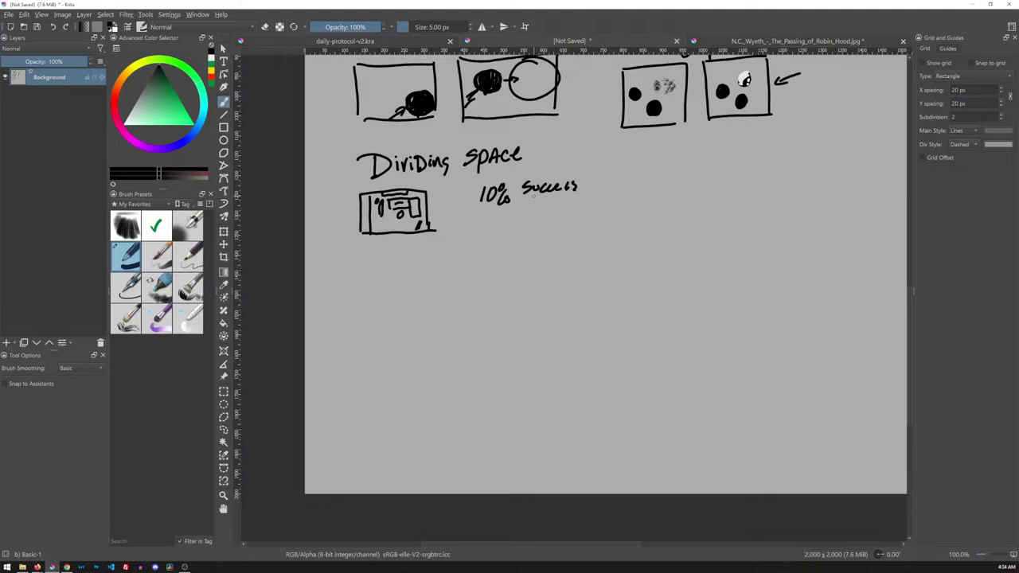
left_click(777, 44)
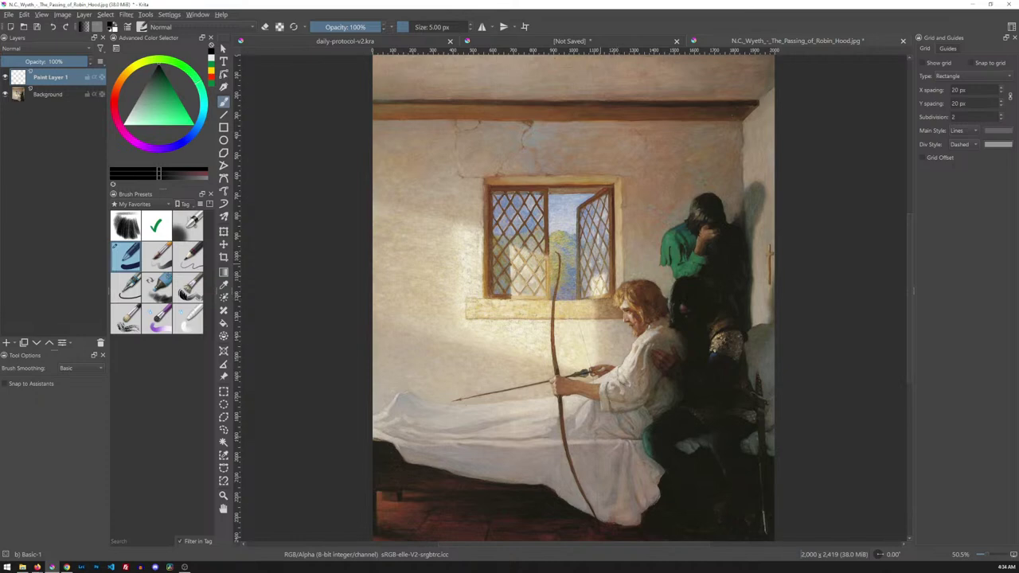
left_click(591, 42)
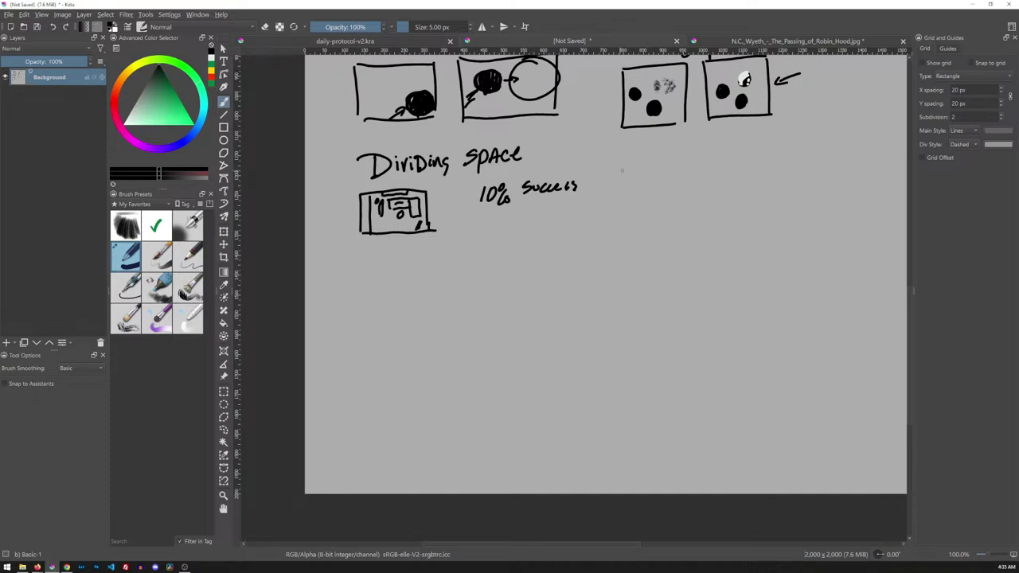
Step: Handwrite the heading 'Rule of thirds' on the right and underline it
mouse_move(675, 154)
left_mouse_down()
mouse_move(675, 168)
mouse_move(705, 166)
left_mouse_up()
left_click_drag(707, 161, 731, 169)
mouse_move(733, 161)
left_mouse_down()
mouse_move(767, 156)
mouse_move(757, 165)
left_mouse_up()
mouse_move(766, 144)
left_mouse_down()
mouse_move(764, 163)
mouse_move(775, 164)
left_mouse_up()
left_click_drag(776, 156, 793, 162)
left_click_drag(802, 151, 795, 162)
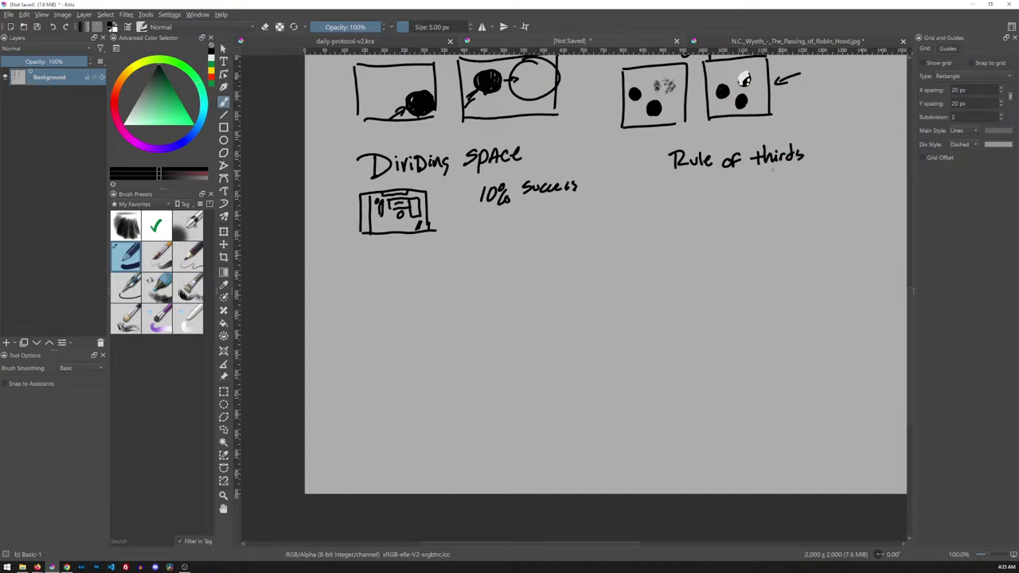
left_click_drag(651, 176, 819, 165)
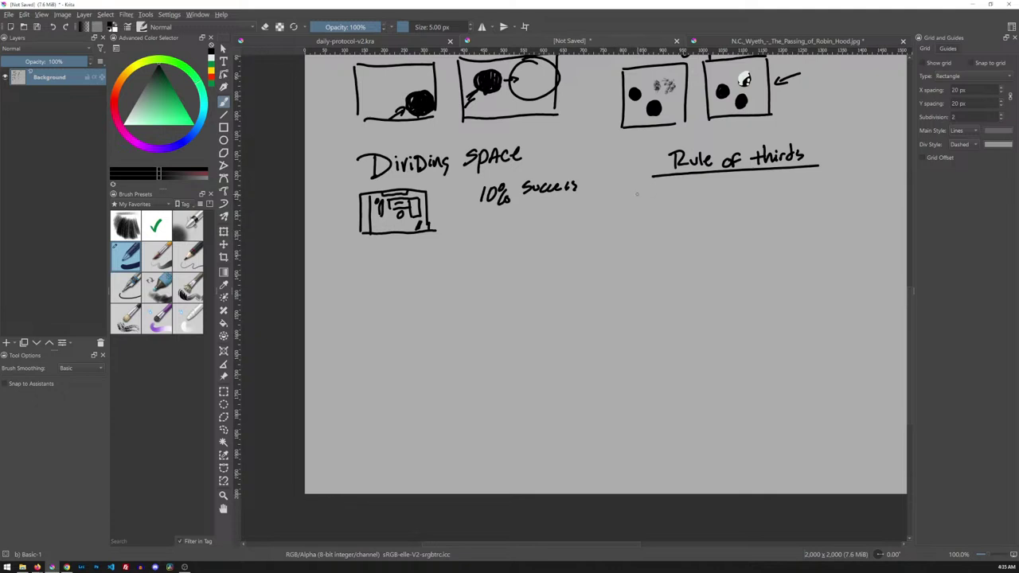
Step: Draw an empty rectangle below the Rule of thirds heading
left_click_drag(606, 194, 704, 190)
mouse_move(606, 195)
left_mouse_down()
mouse_move(609, 255)
mouse_move(710, 253)
left_mouse_up()
left_click_drag(706, 191, 711, 253)
Step: Switch to orange-red ink and draw two vertical third lines in the Rule of thirds box
left_click(120, 94)
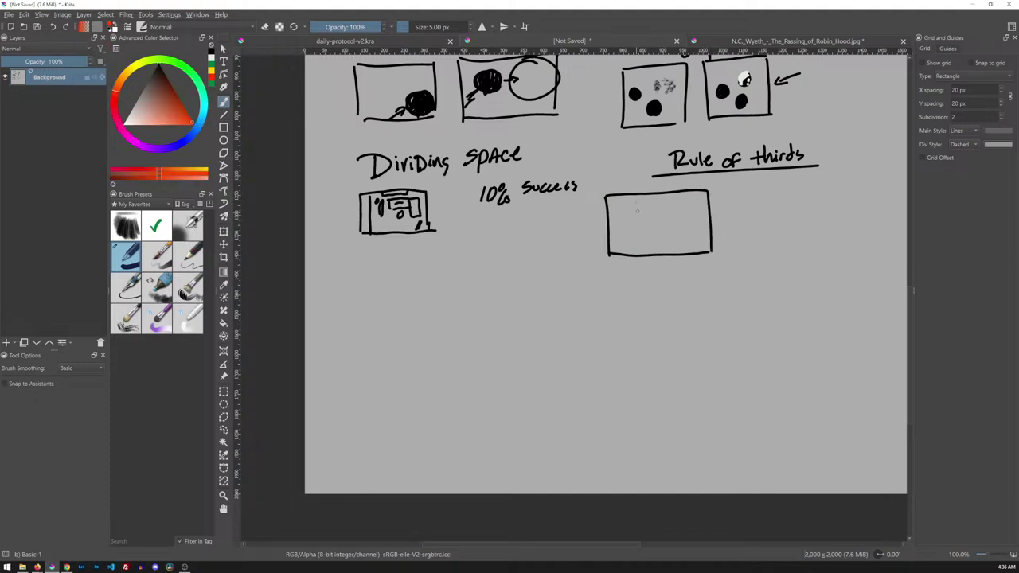
left_click_drag(634, 195, 638, 253)
key("ctrl+z")
left_click_drag(637, 195, 640, 255)
left_click_drag(673, 194, 677, 256)
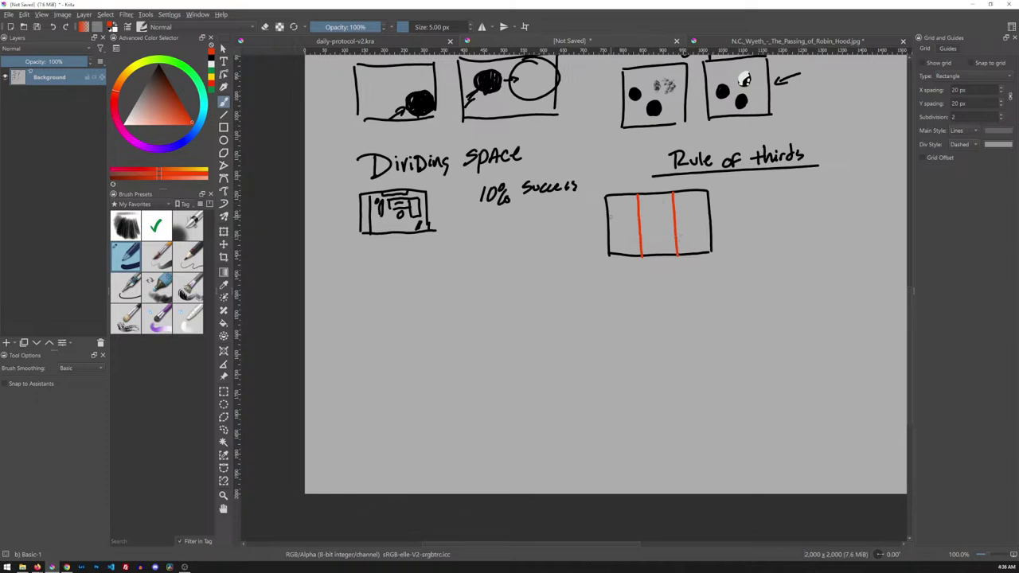
Step: Add two horizontal third lines across the box, then reset the ink to black
left_click_drag(610, 215, 711, 210)
left_click_drag(609, 232, 711, 229)
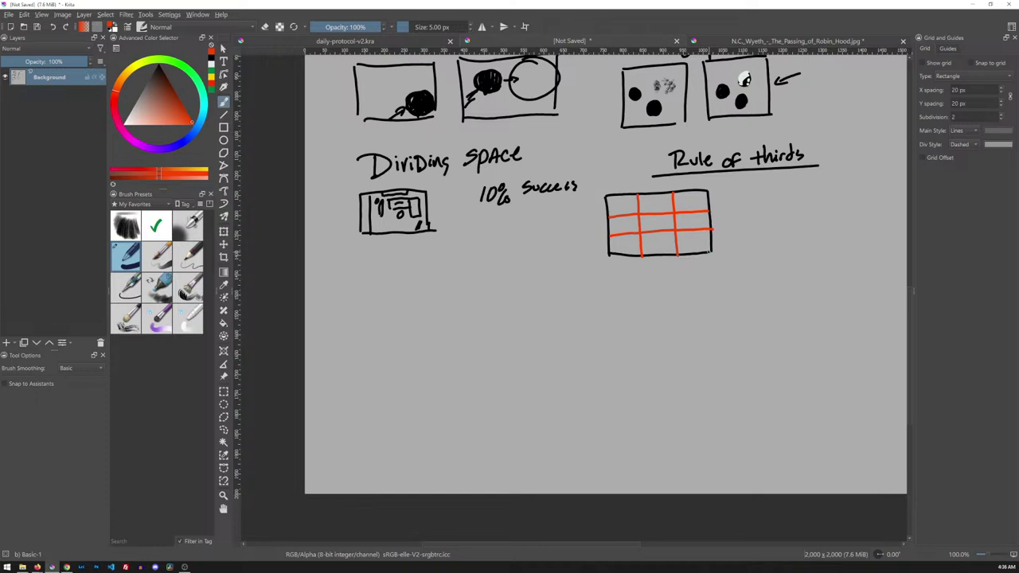
key("d")
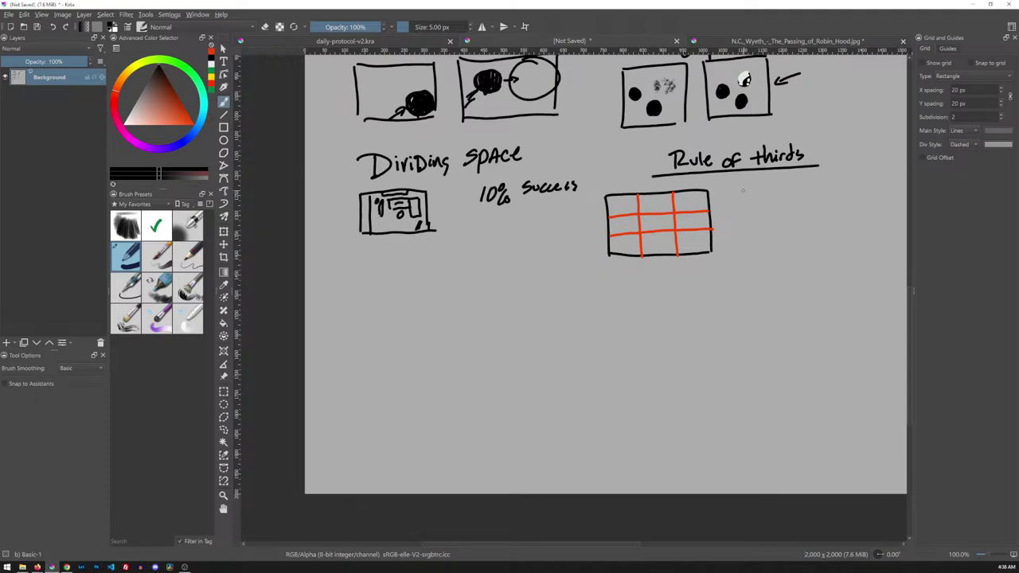
Step: Handwrite the note '① Divide in Half' beside the thirds grid
mouse_move(742, 188)
left_mouse_down()
mouse_move(779, 189)
mouse_move(785, 199)
mouse_move(787, 185)
mouse_move(842, 181)
left_mouse_up()
mouse_move(840, 172)
left_mouse_down()
mouse_move(840, 188)
mouse_move(853, 190)
left_mouse_up()
mouse_move(865, 169)
left_mouse_down()
mouse_move(857, 191)
mouse_move(865, 179)
left_mouse_up()
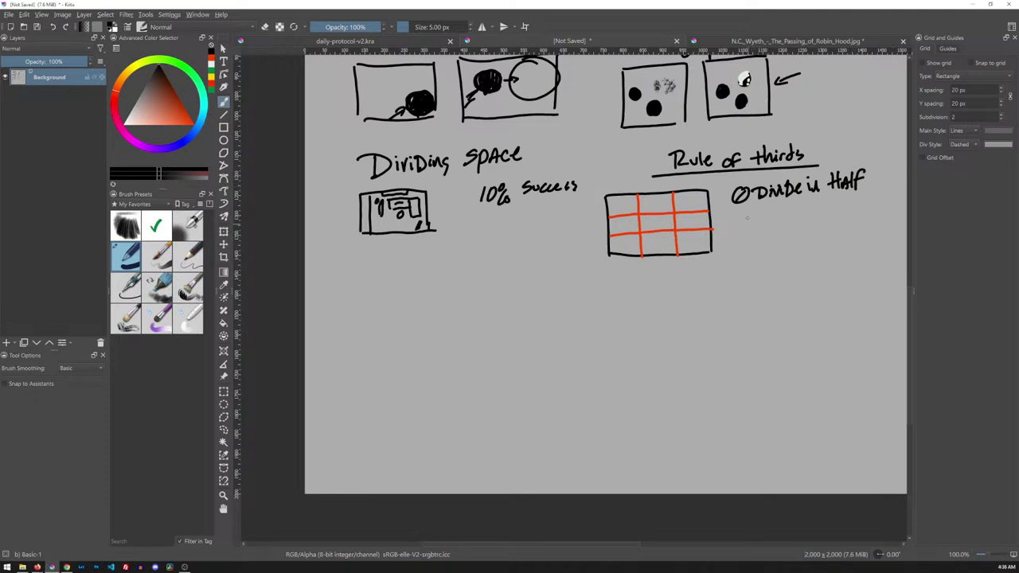
Step: Sketch a box under the note, split by vertical and horizontal lines with a small inset rectangle
mouse_move(740, 215)
left_mouse_down()
mouse_move(741, 265)
mouse_move(779, 211)
mouse_move(825, 205)
mouse_move(828, 255)
left_mouse_up()
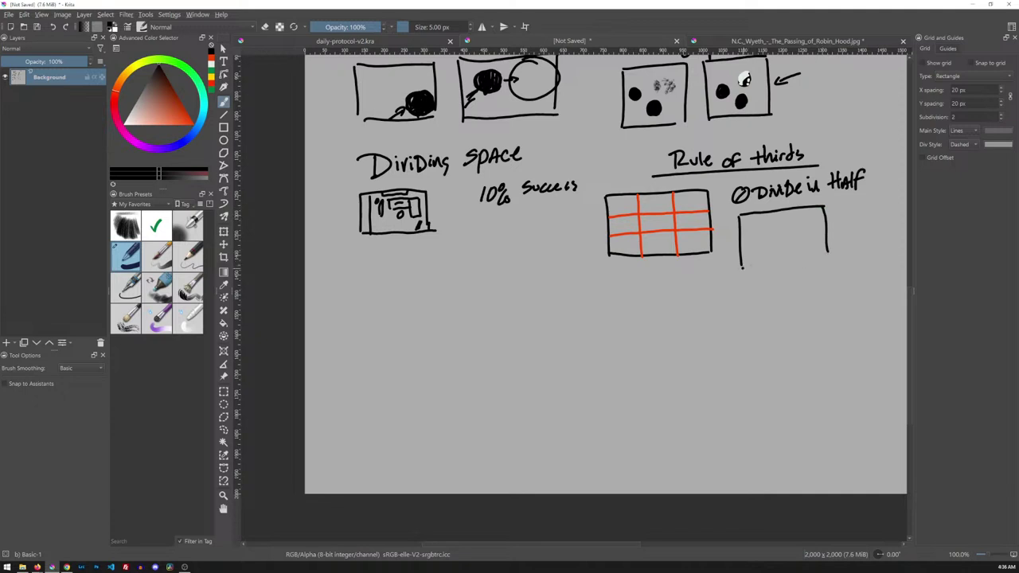
left_click_drag(743, 267, 835, 251)
mouse_move(782, 211)
left_mouse_down()
mouse_move(785, 239)
mouse_move(763, 245)
mouse_move(787, 242)
left_mouse_up()
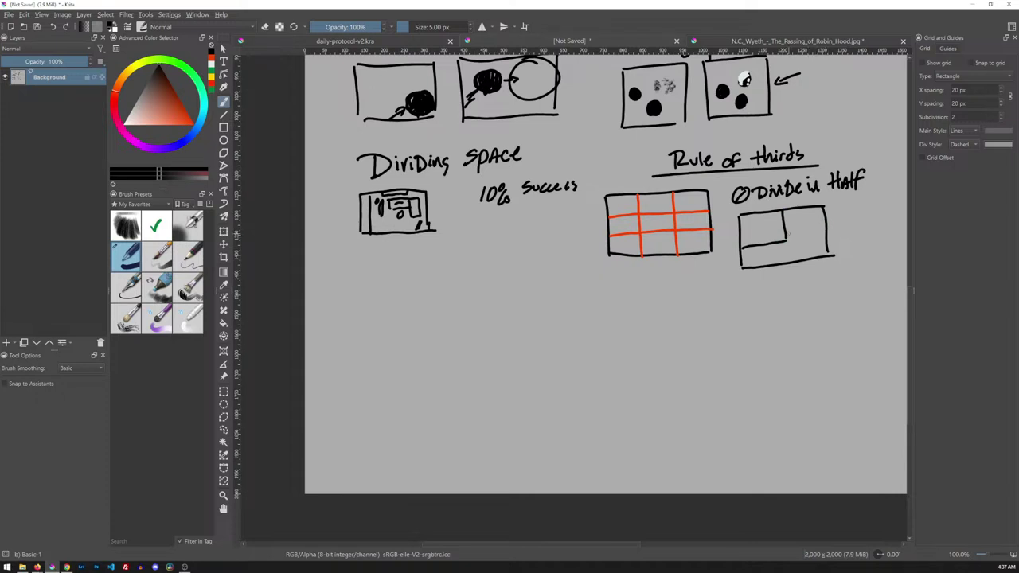
left_click_drag(786, 233, 825, 229)
mouse_move(799, 227)
left_mouse_down()
mouse_move(828, 220)
mouse_move(810, 235)
mouse_move(828, 233)
mouse_move(792, 250)
mouse_move(742, 258)
left_mouse_up()
left_click_drag(790, 234, 790, 244)
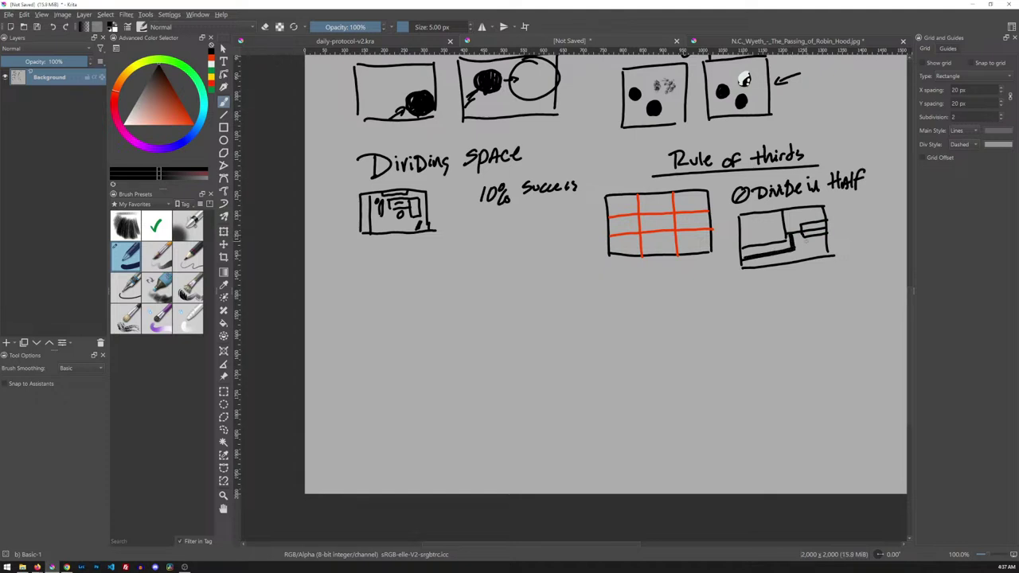
left_click(193, 124)
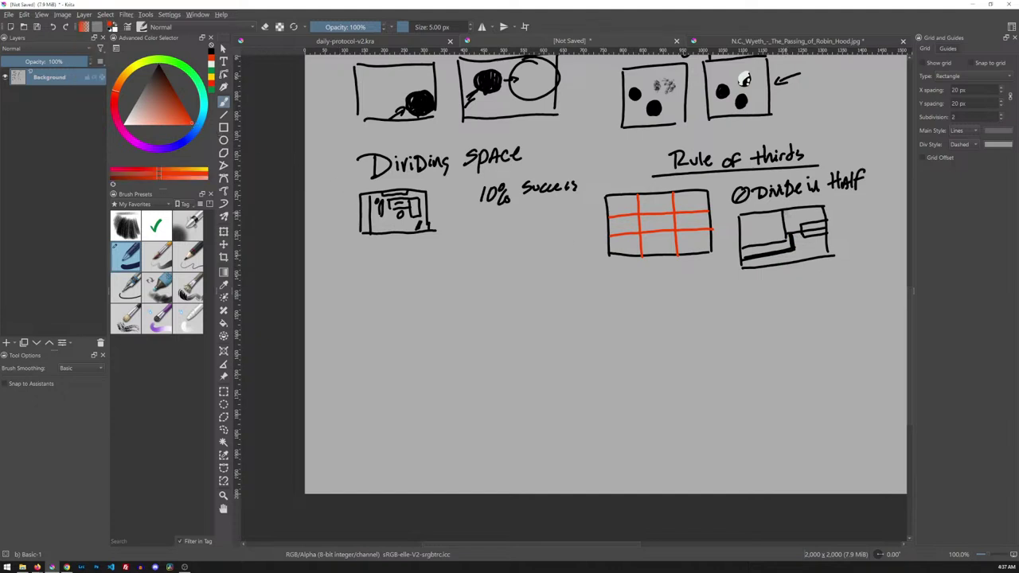
mouse_move(785, 207)
left_mouse_down()
mouse_move(790, 260)
mouse_move(830, 233)
left_mouse_up()
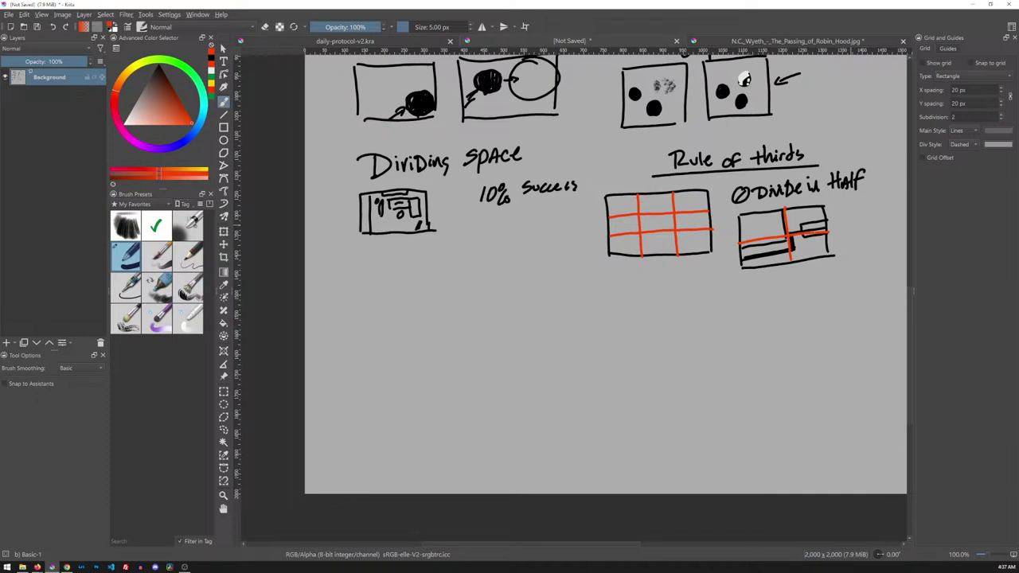
key("ctrl+z")
key("ctrl+z")
key("d")
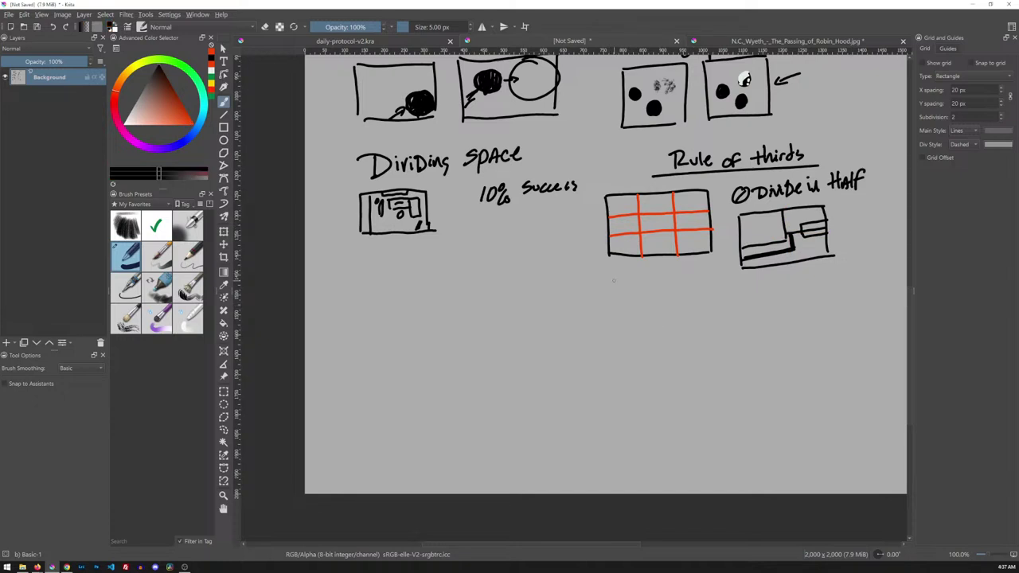
Step: Draw a rectangle below the thirds grid with one horizontal line across it
left_click_drag(613, 278, 615, 322)
mouse_move(613, 277)
left_mouse_down()
mouse_move(713, 269)
mouse_move(718, 325)
left_mouse_up()
mouse_move(615, 321)
left_mouse_down()
mouse_move(617, 335)
mouse_move(720, 328)
left_mouse_up()
left_click_drag(614, 305, 716, 301)
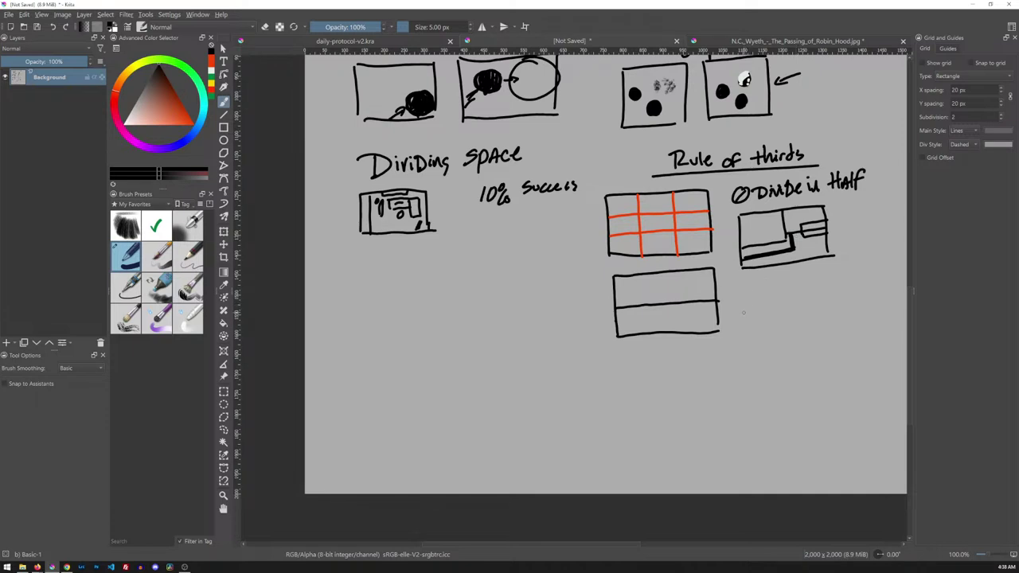
Step: Draw the lower-right box and add vertical and horizontal divisions to the lower-left box
left_click_drag(740, 288, 744, 346)
mouse_move(740, 285)
left_mouse_down()
mouse_move(830, 277)
mouse_move(832, 341)
left_mouse_up()
key("ctrl+z")
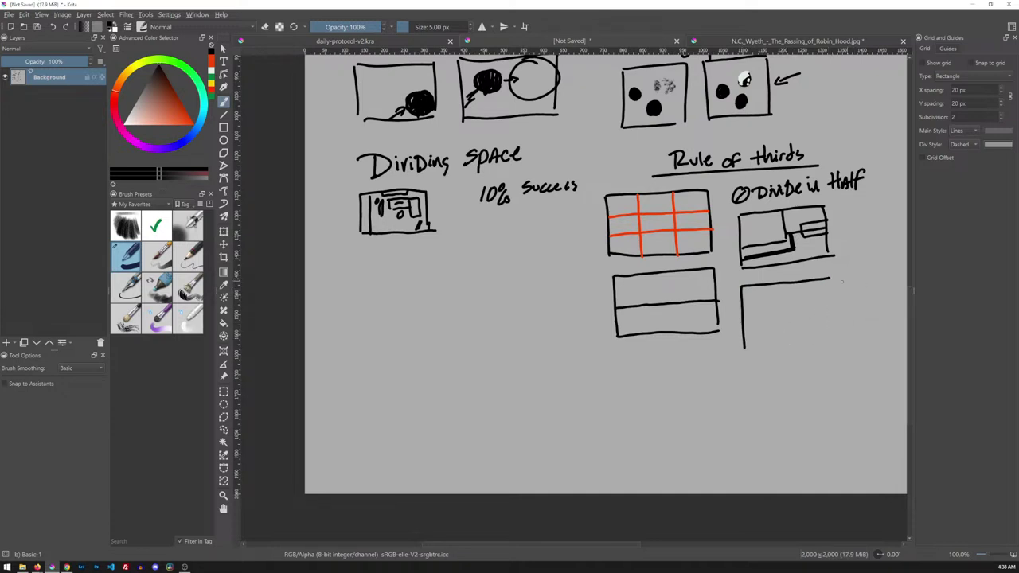
left_click_drag(832, 280, 836, 337)
left_click_drag(744, 345, 837, 337)
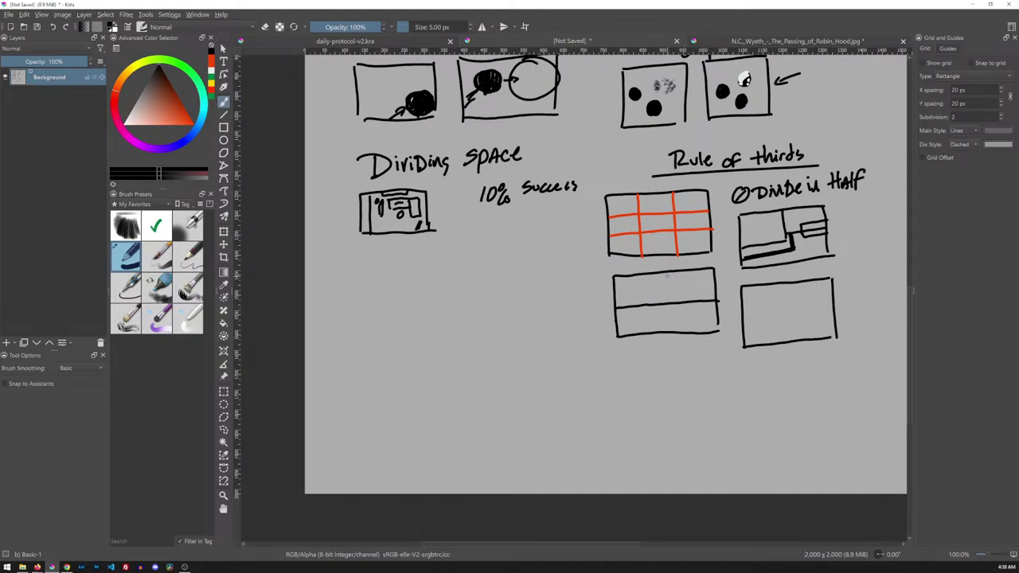
left_click_drag(668, 273, 665, 328)
left_click_drag(616, 301, 719, 302)
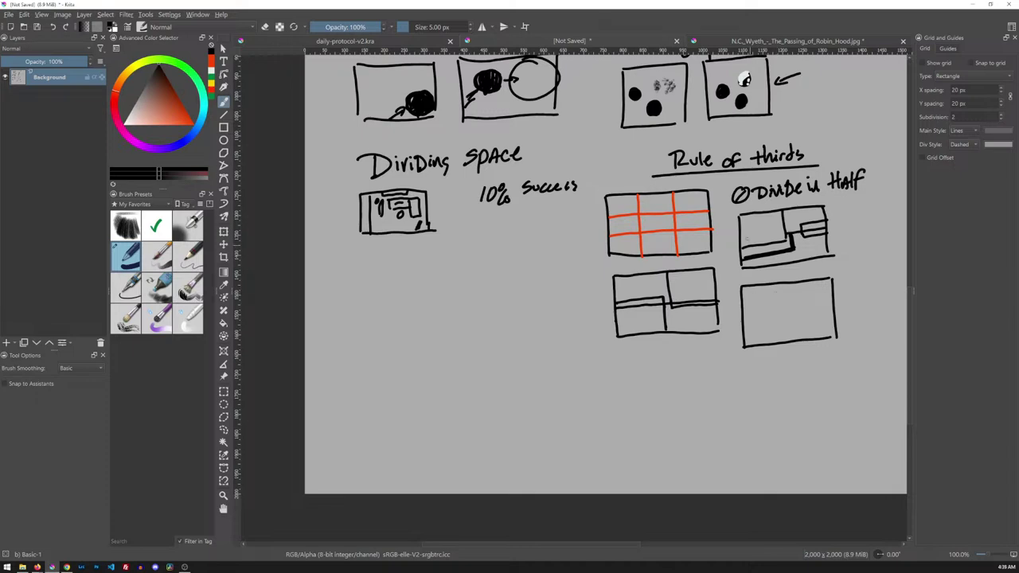
Step: Sketch a horizon line, a mountain squiggle and a small post in the lower-right box
mouse_move(725, 160)
left_mouse_down()
mouse_move(720, 381)
mouse_move(704, 272)
mouse_move(713, 123)
mouse_move(693, 136)
left_mouse_up()
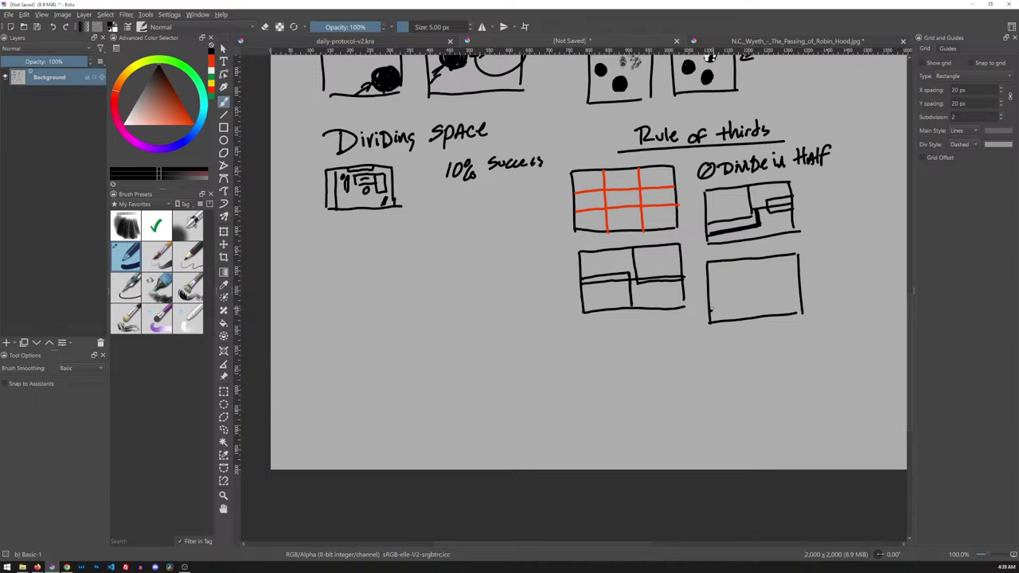
left_click_drag(708, 308, 800, 296)
left_click_drag(752, 279, 795, 273)
left_click_drag(727, 303, 730, 308)
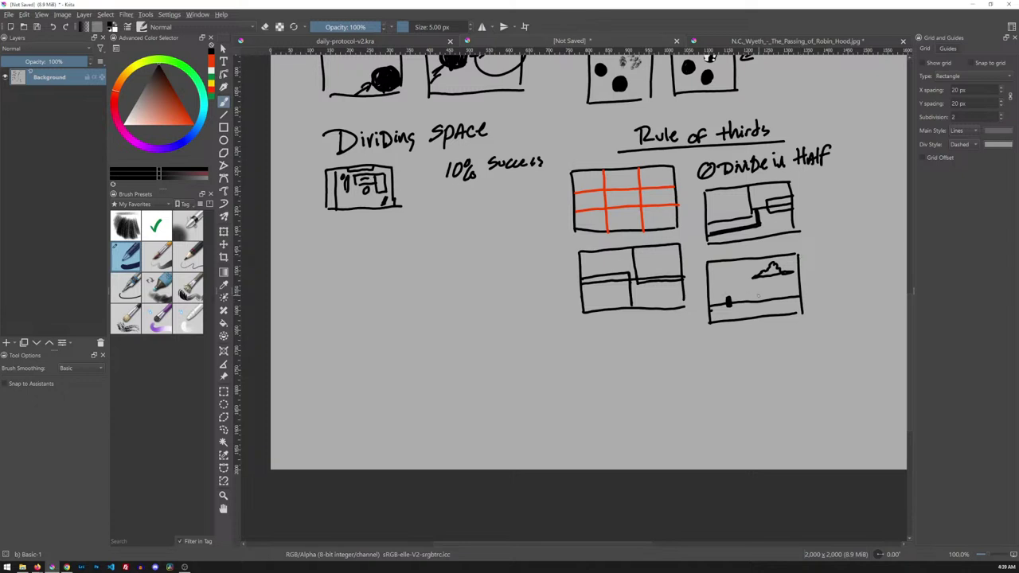
Step: Undo the thumbnail details, redraw a low horizon line and try four vertical strokes
key("ctrl+z")
key("ctrl+z")
key("ctrl+z")
key("ctrl+z")
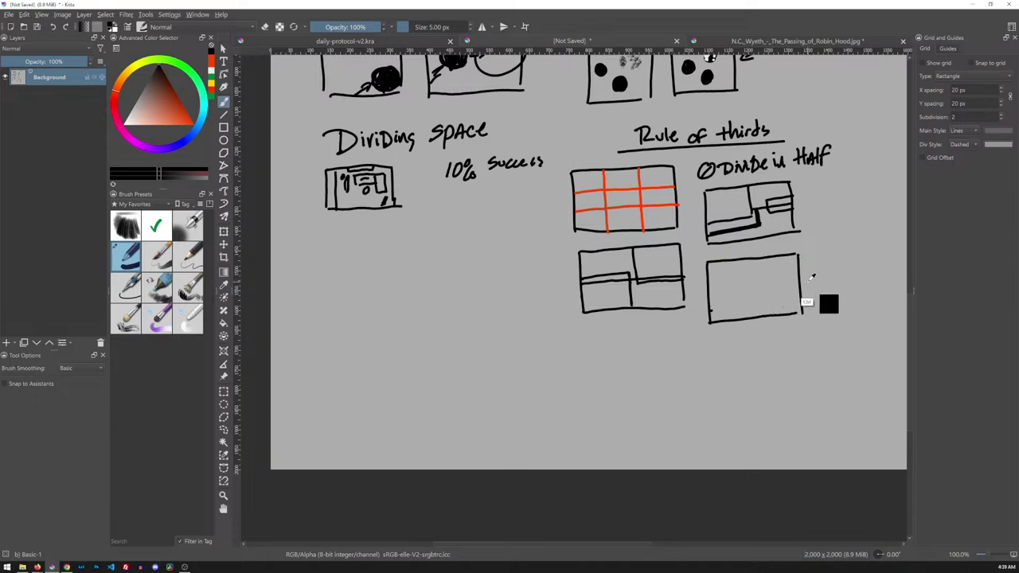
left_click_drag(710, 309, 799, 307)
left_click_drag(727, 265, 727, 303)
mouse_move(748, 265)
left_mouse_down()
mouse_move(748, 301)
mouse_move(769, 300)
left_mouse_up()
left_click_drag(780, 261, 780, 298)
left_click_drag(788, 261, 788, 296)
Step: Undo the vertical strokes and a trial line, leaving only the low horizon line
key("ctrl+z")
key("ctrl+z")
key("ctrl+z")
key("ctrl+z")
key("ctrl+z")
left_click_drag(709, 272, 814, 266)
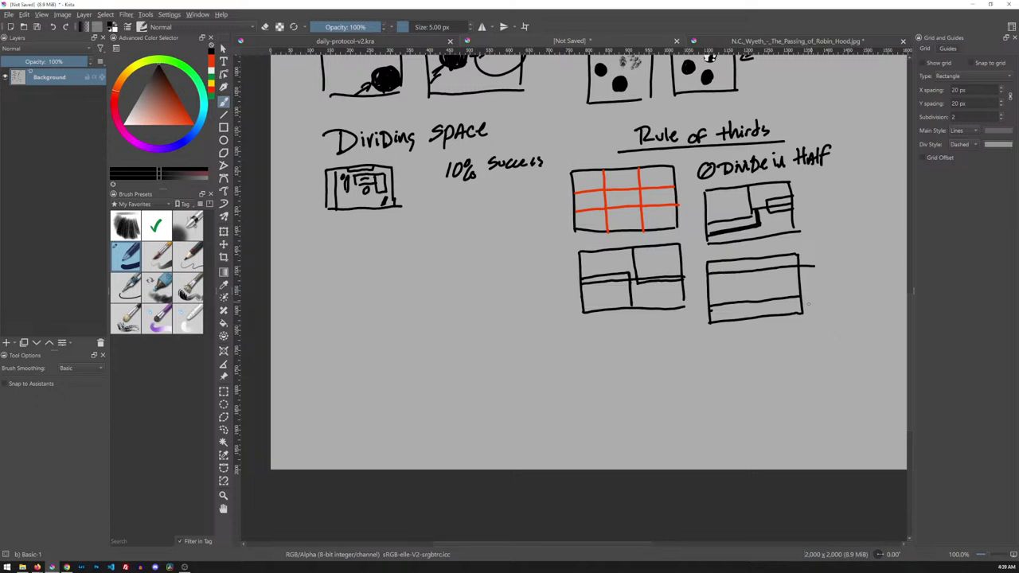
key("ctrl+z")
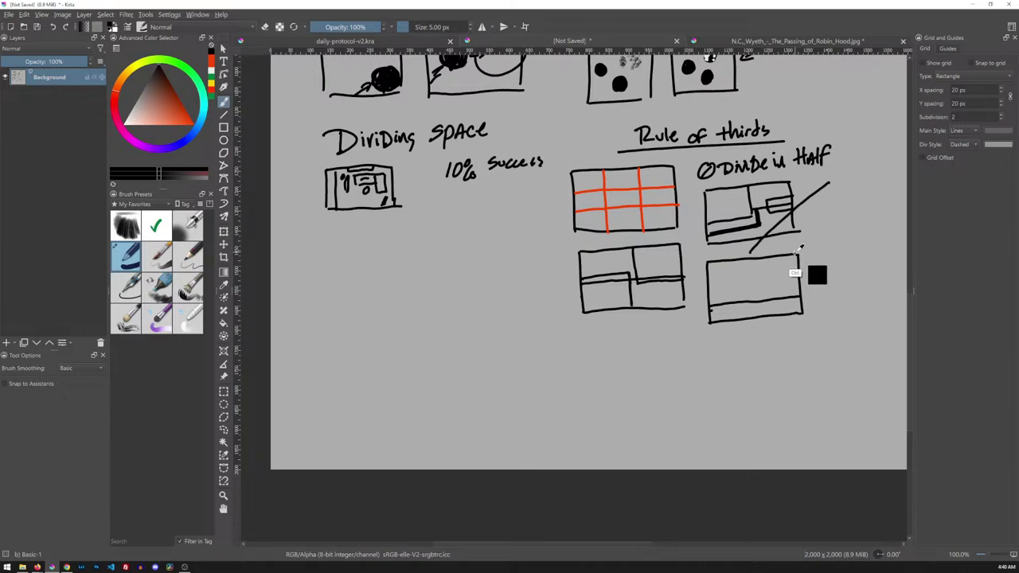
mouse_move(804, 217)
left_mouse_down()
mouse_move(660, 341)
mouse_move(646, 323)
mouse_move(598, 371)
mouse_move(691, 453)
mouse_move(727, 382)
mouse_move(766, 466)
mouse_move(734, 352)
mouse_move(751, 227)
mouse_move(732, 260)
left_mouse_up()
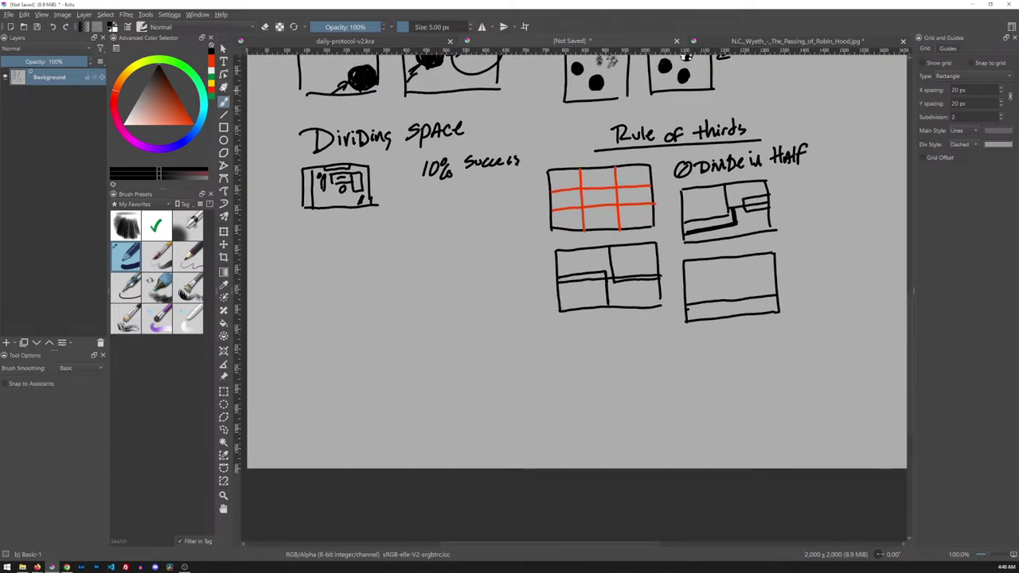
Step: Resize the canvas to 2000 × 4000 px, anchored top-centre
left_click(62, 15)
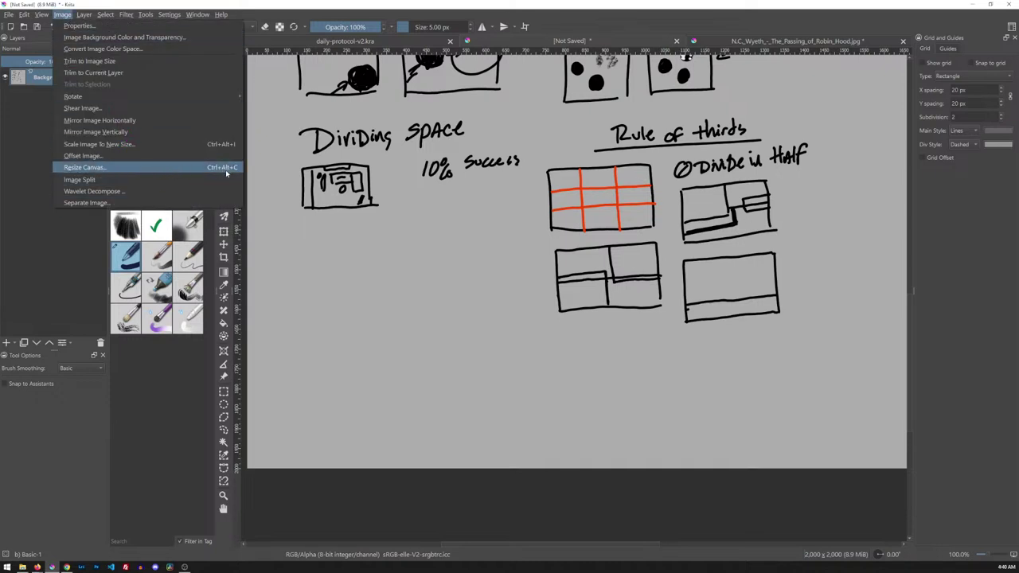
left_click(85, 167)
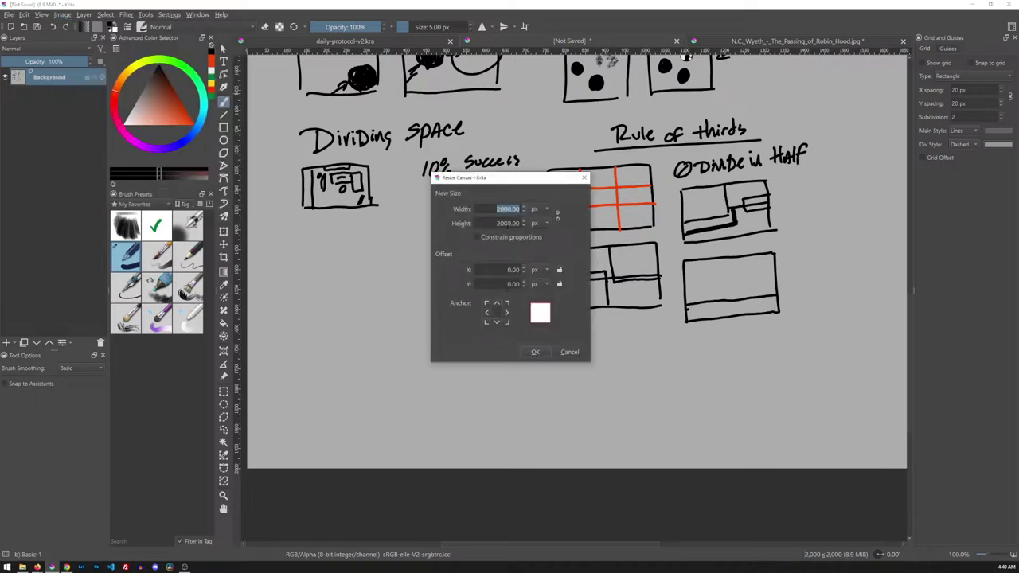
left_click(499, 223)
type("4")
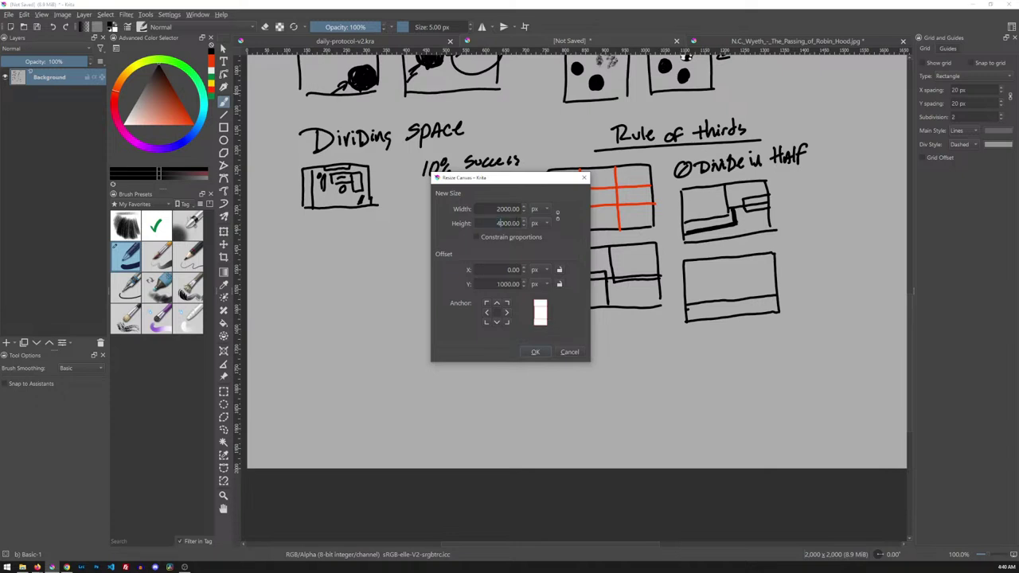
left_click(496, 304)
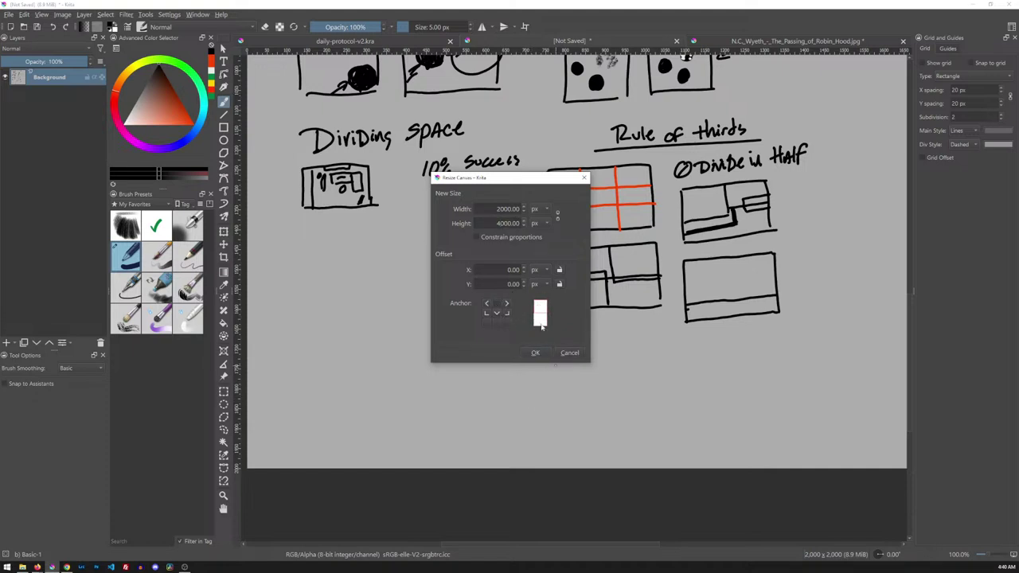
left_click(536, 353)
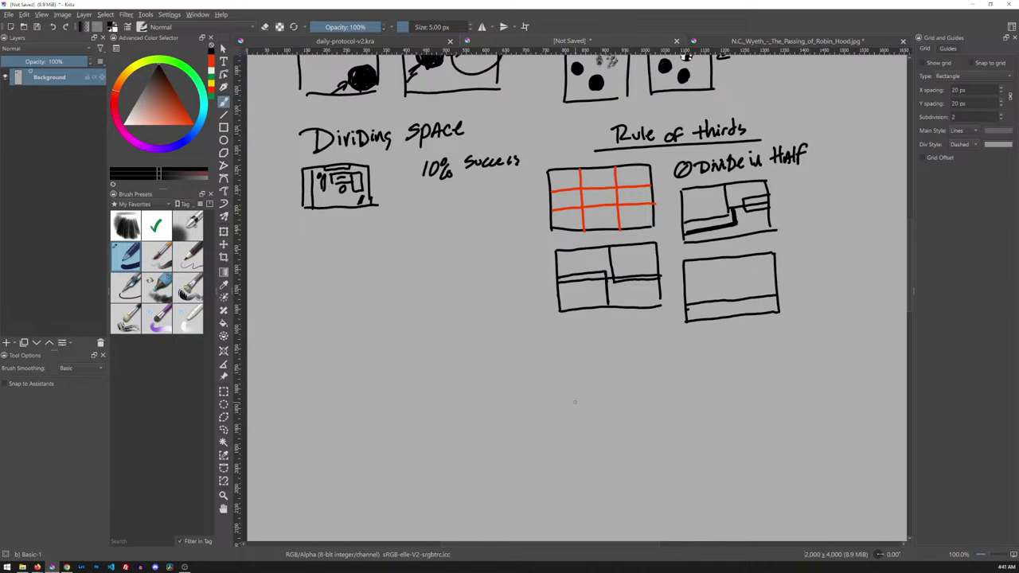
scroll(574, 402, "down", 5)
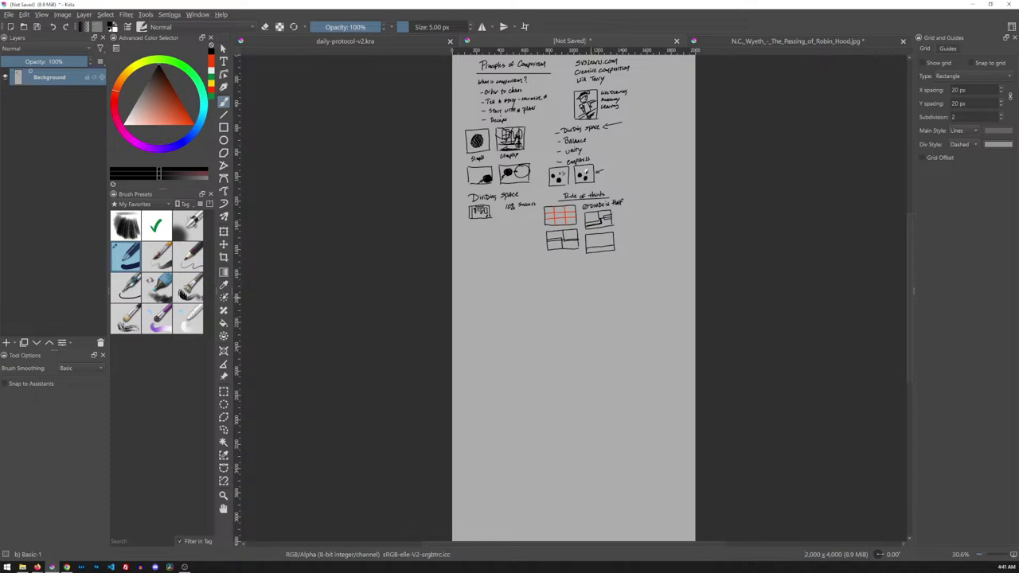
mouse_move(503, 366)
left_mouse_down()
mouse_move(502, 336)
mouse_move(524, 327)
mouse_move(629, 317)
left_mouse_up()
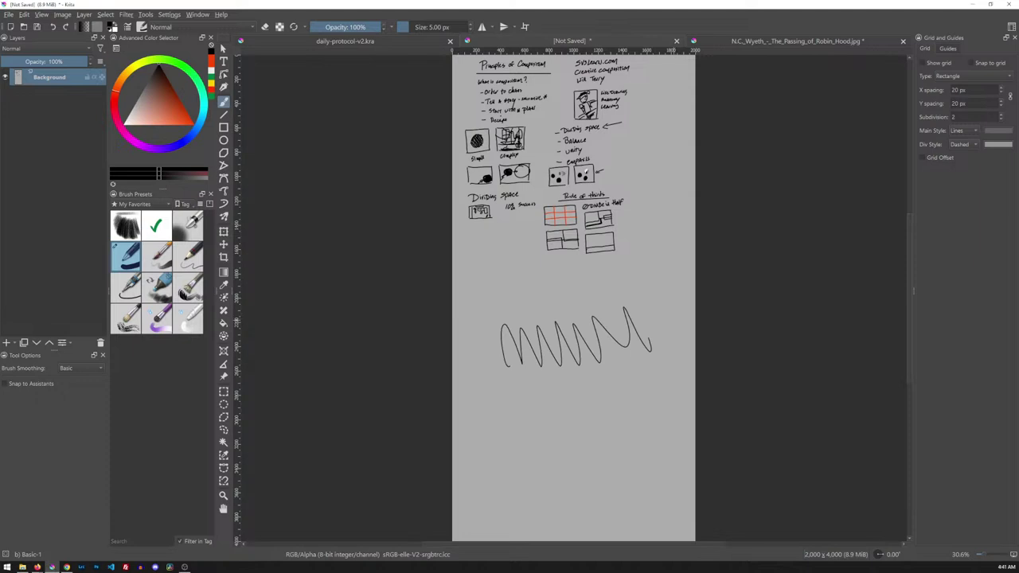
left_click(696, 344)
key("ctrl+z")
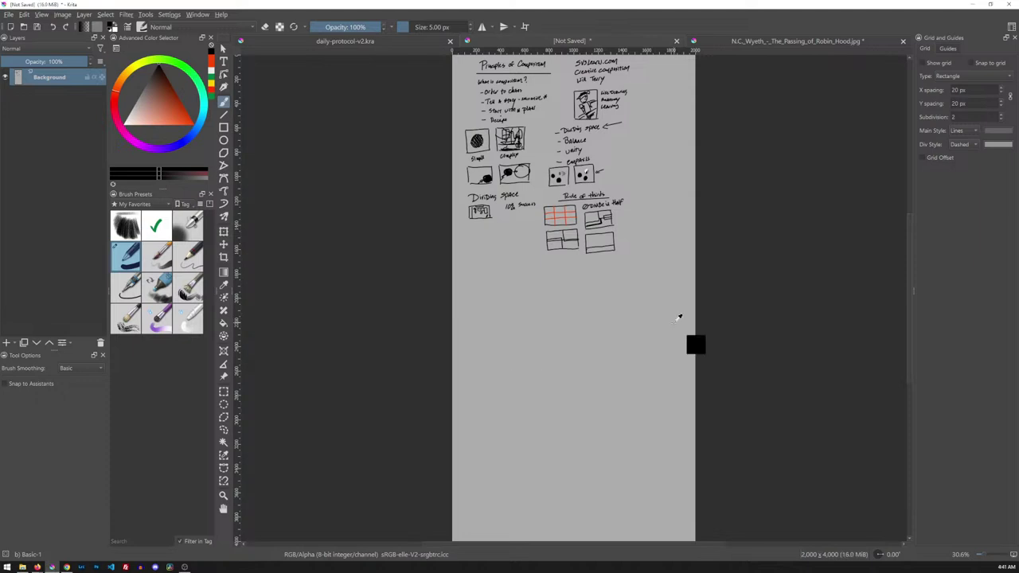
key("ctrl+z")
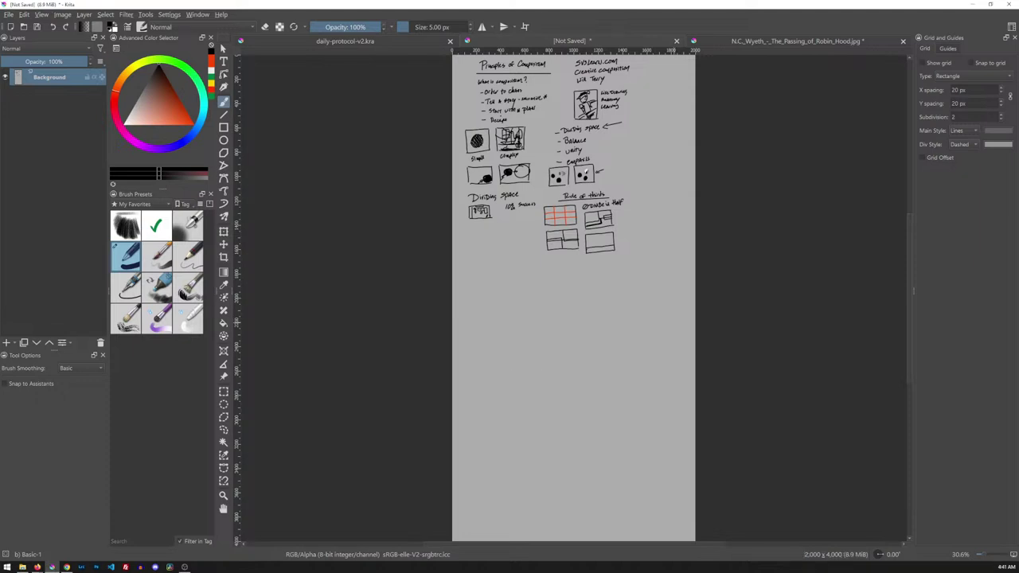
key("ctrl+z")
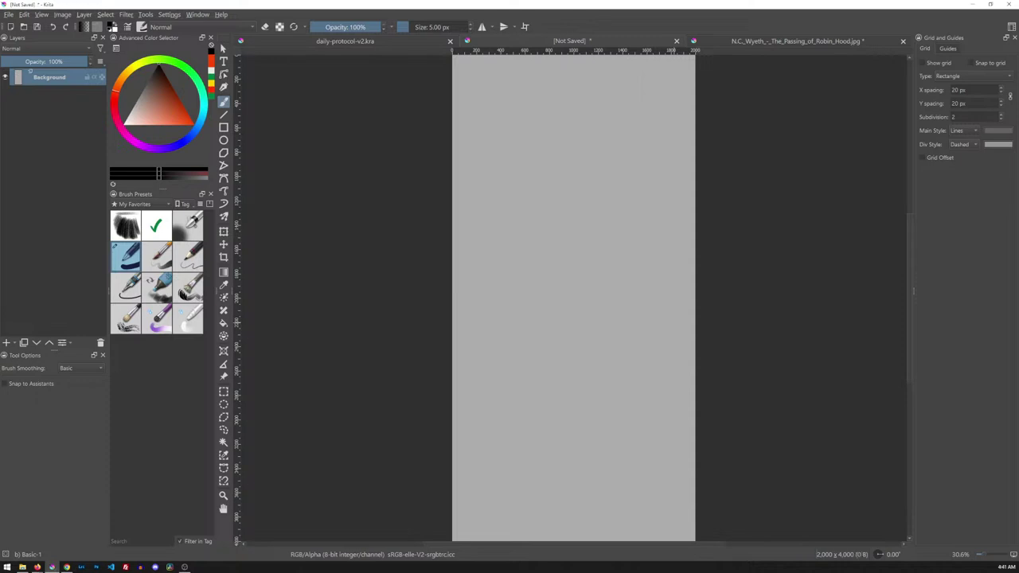
key("ctrl+shift+z")
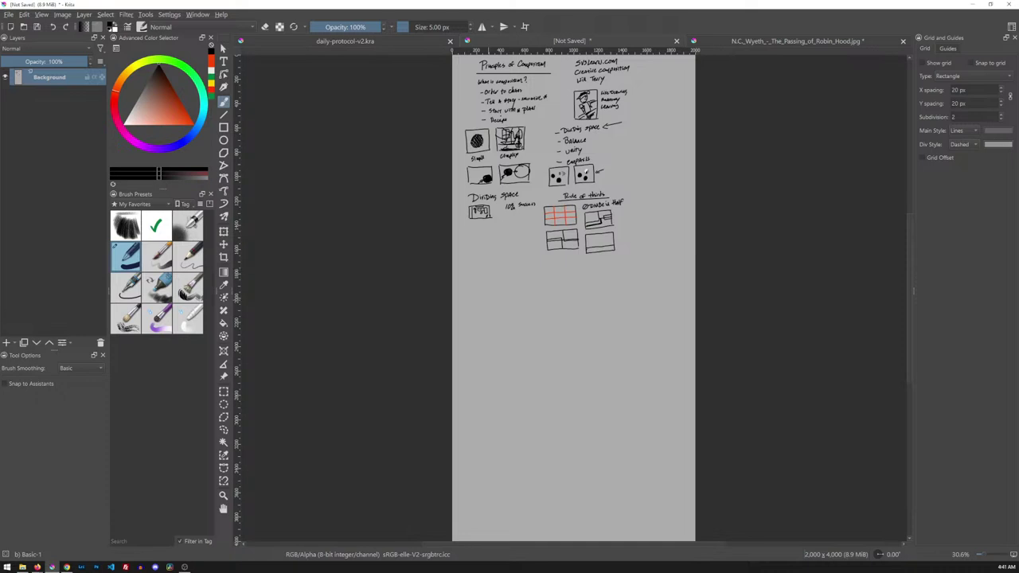
key("e")
mouse_move(535, 362)
left_mouse_down()
mouse_move(567, 301)
mouse_move(587, 386)
mouse_move(607, 398)
mouse_move(654, 296)
mouse_move(669, 398)
left_mouse_up()
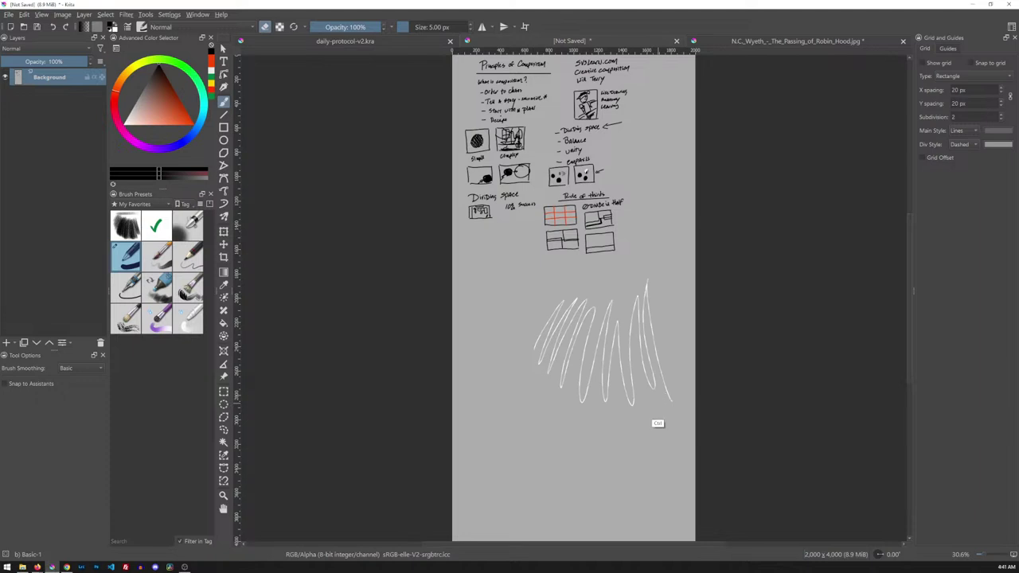
key("ctrl+z")
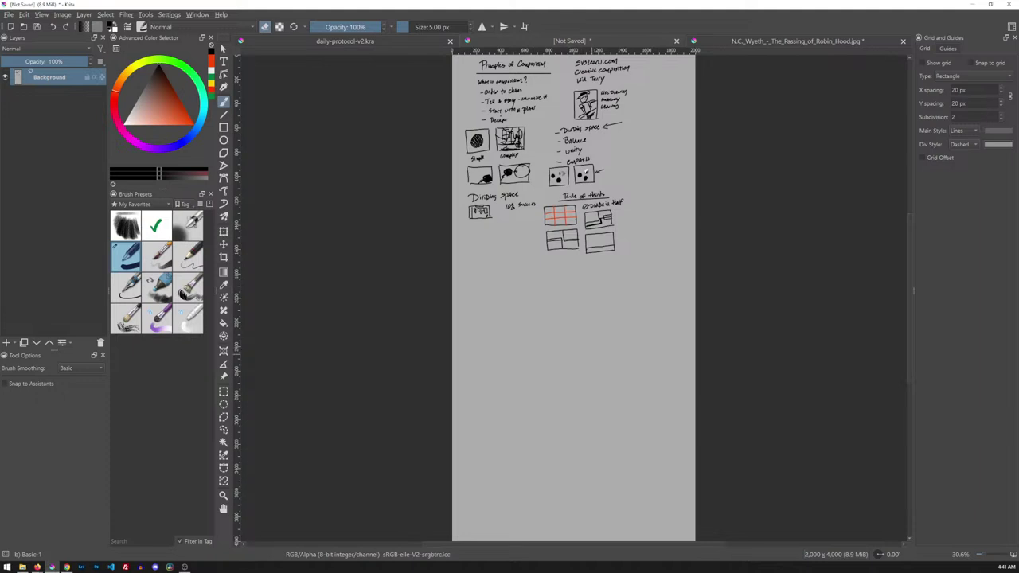
key("e")
key("1")
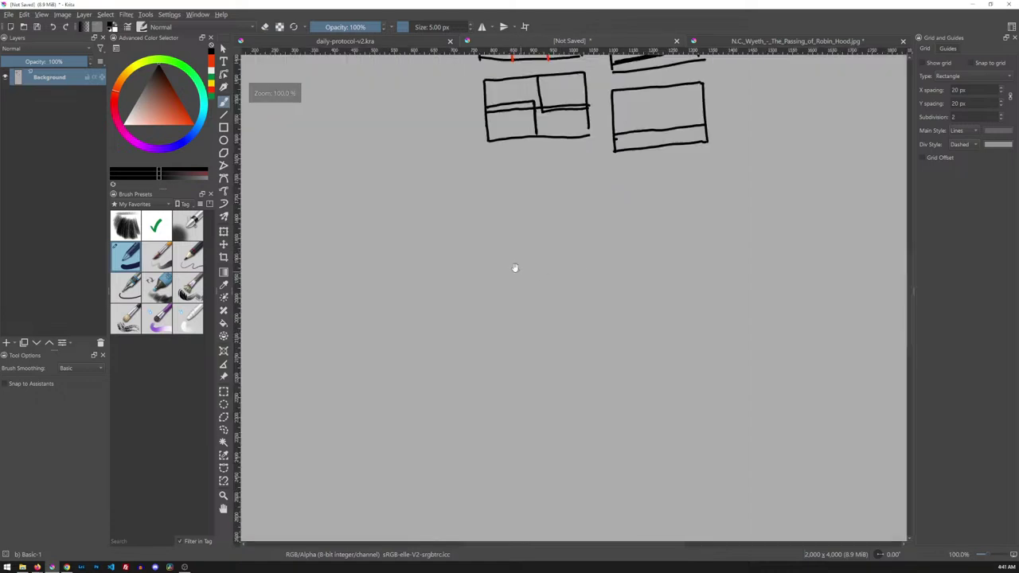
Step: Handwrite the heading 'Image Edge / Lines' in the empty space below the thumbnails
left_click_drag(515, 267, 672, 222)
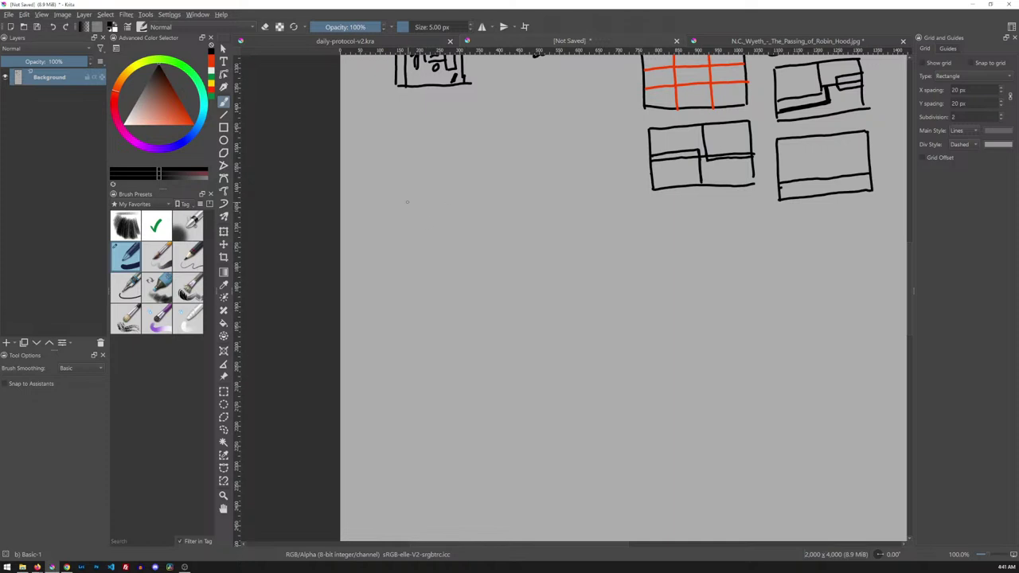
left_click_drag(397, 212, 423, 206)
mouse_move(412, 209)
left_mouse_down()
mouse_move(410, 226)
mouse_move(447, 232)
mouse_move(475, 220)
left_mouse_up()
left_click_drag(476, 200, 483, 209)
mouse_move(475, 220)
left_mouse_down()
mouse_move(495, 227)
mouse_move(514, 208)
mouse_move(519, 224)
mouse_move(537, 205)
mouse_move(542, 213)
left_mouse_up()
left_click(552, 204)
left_click_drag(548, 207, 567, 213)
left_click_drag(574, 204, 571, 213)
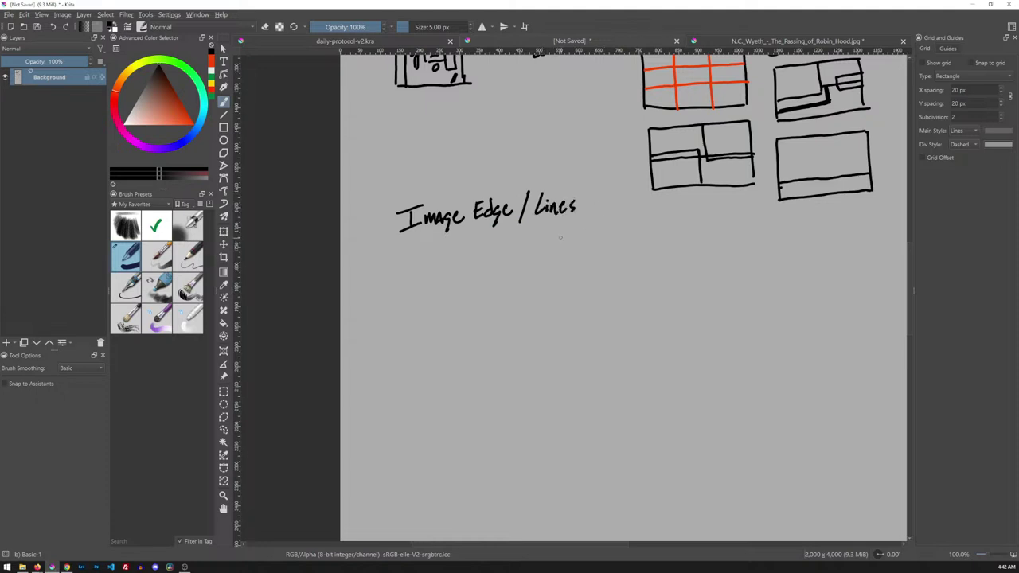
Step: Underline the heading with a straight line, then return to the freehand brush
key("v")
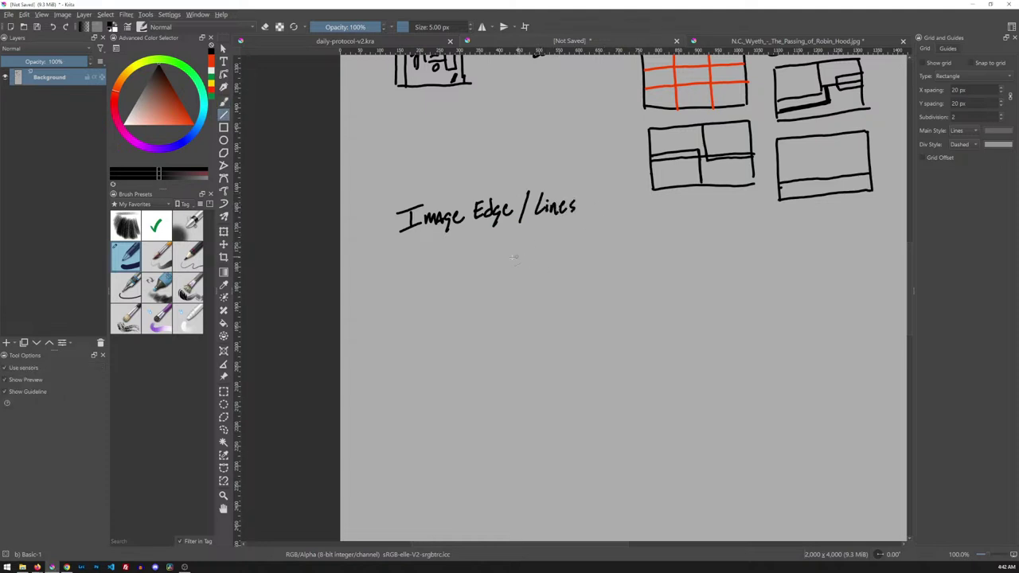
mouse_move(391, 243)
left_mouse_down()
mouse_move(584, 244)
mouse_move(591, 259)
left_mouse_up()
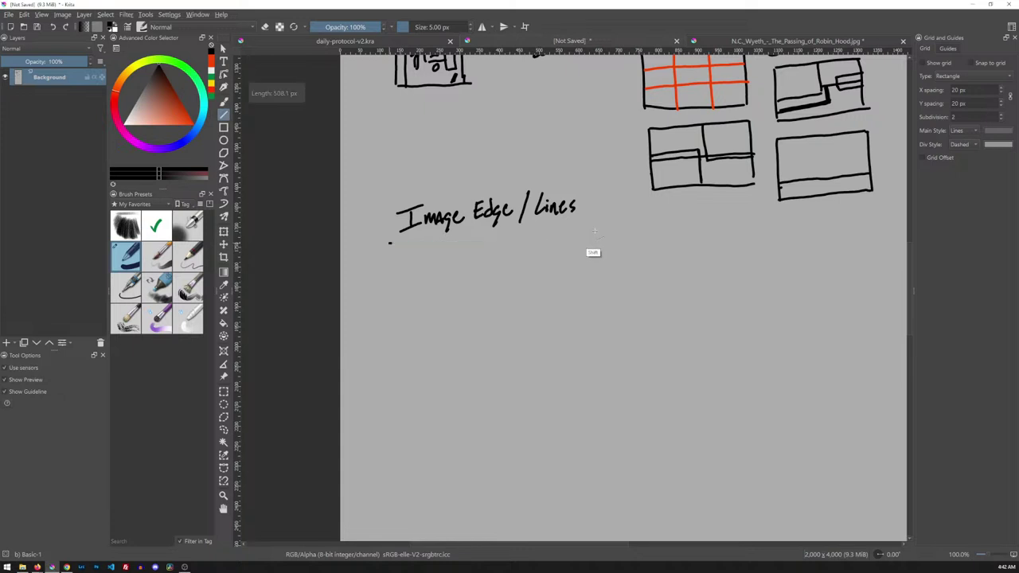
key("b")
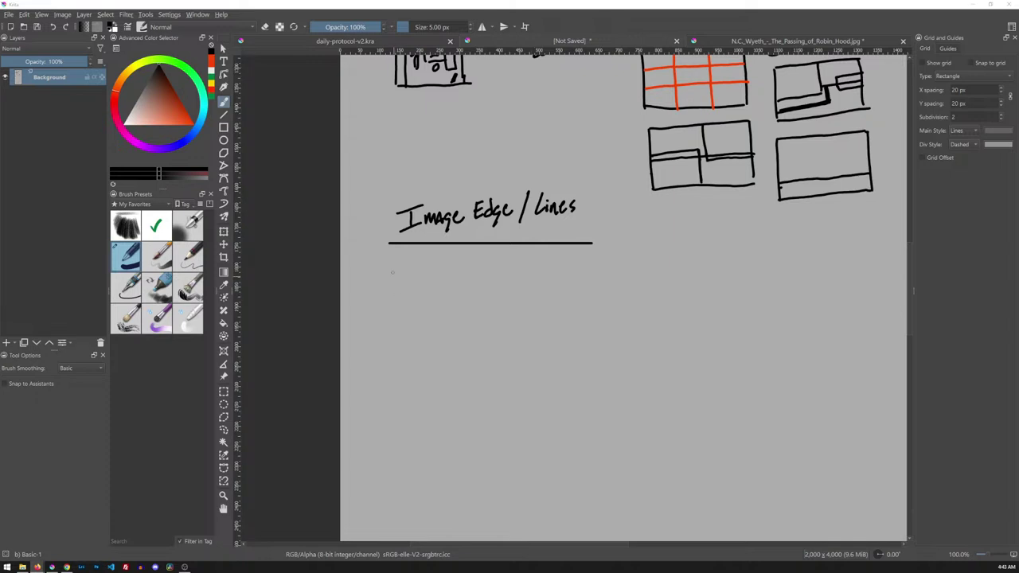
Step: Draw the first thumbnail box with a strip of cells across its top
mouse_move(395, 263)
left_mouse_down()
mouse_move(395, 335)
mouse_move(442, 264)
mouse_move(517, 265)
mouse_move(522, 334)
left_mouse_up()
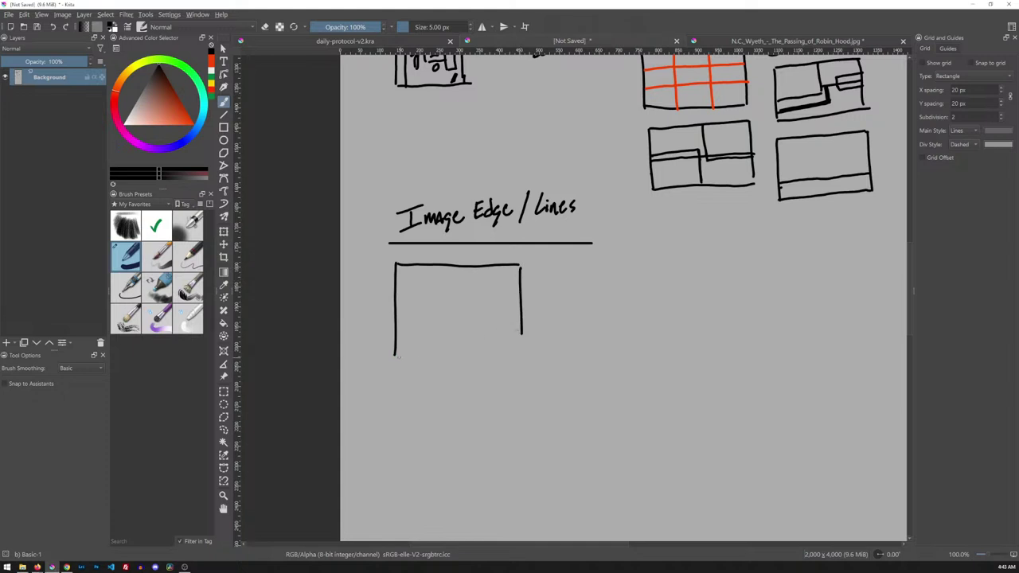
left_click_drag(397, 357, 519, 353)
left_click_drag(519, 284, 521, 352)
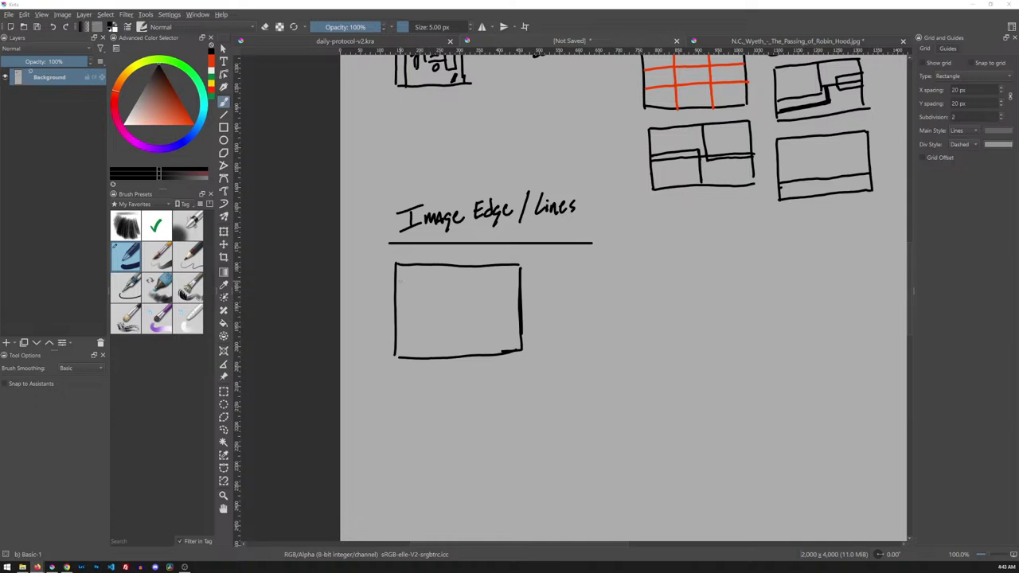
left_click_drag(396, 276, 519, 276)
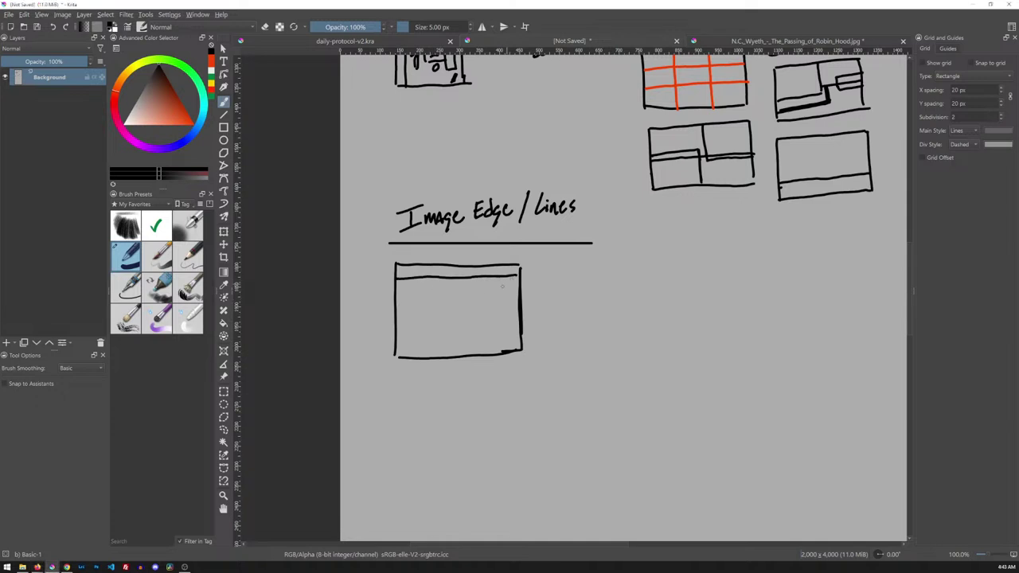
left_click_drag(395, 304, 520, 298)
mouse_move(415, 276)
left_mouse_down()
mouse_move(414, 301)
mouse_move(513, 301)
left_mouse_up()
Step: Add horizontal lines across the box's lower part and thicken its right edge
left_click_drag(397, 319, 522, 307)
left_click_drag(398, 325, 523, 314)
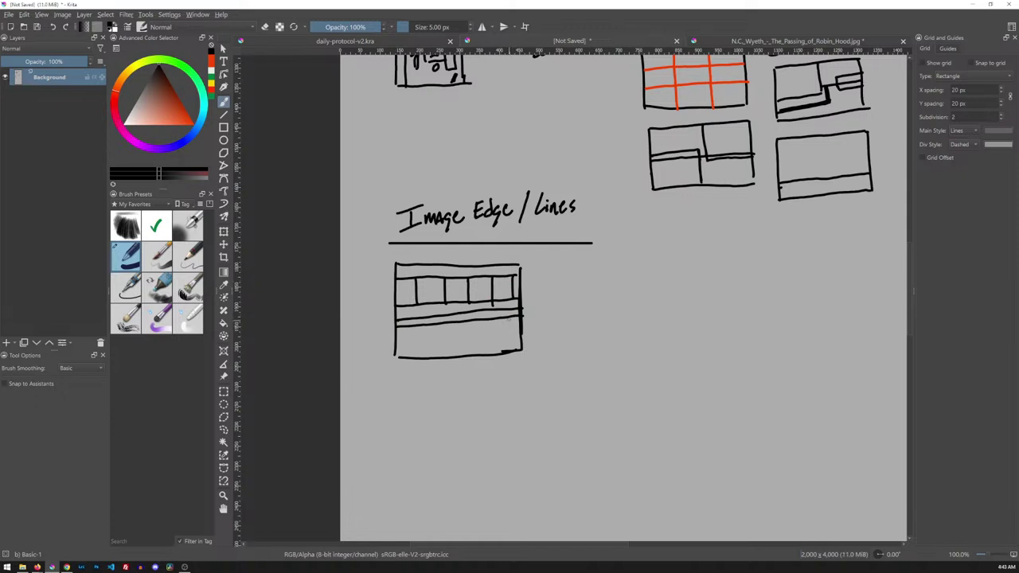
left_click_drag(512, 350, 512, 317)
left_click_drag(511, 262, 514, 353)
mouse_move(395, 347)
left_mouse_down()
mouse_move(494, 338)
mouse_move(493, 360)
left_mouse_up()
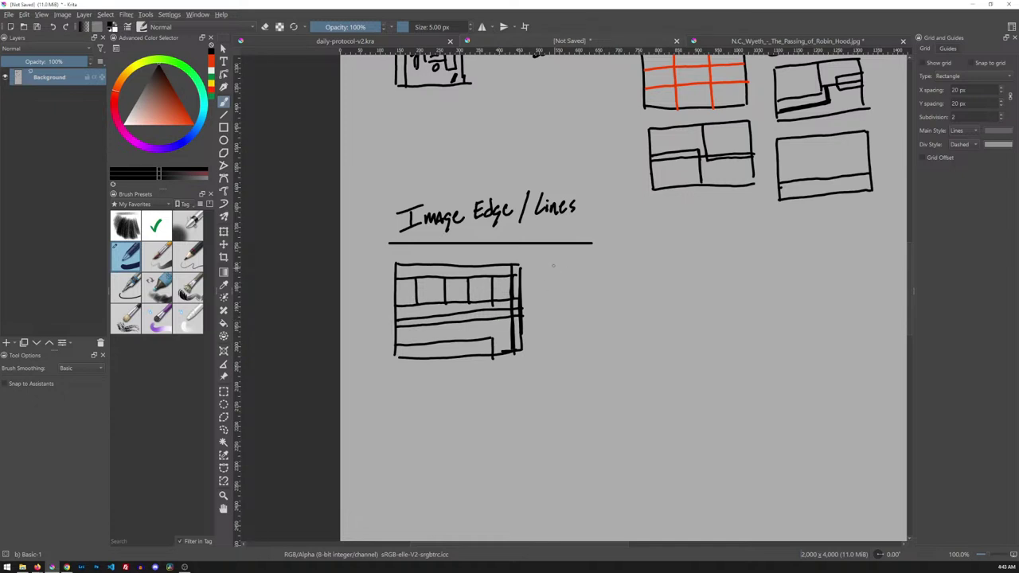
Step: Draw a second empty box to the right of the first thumbnail
left_click_drag(545, 266, 547, 355)
mouse_move(546, 265)
left_mouse_down()
mouse_move(658, 263)
mouse_move(666, 330)
left_mouse_up()
left_click_drag(551, 355, 672, 355)
left_click_drag(664, 266, 668, 356)
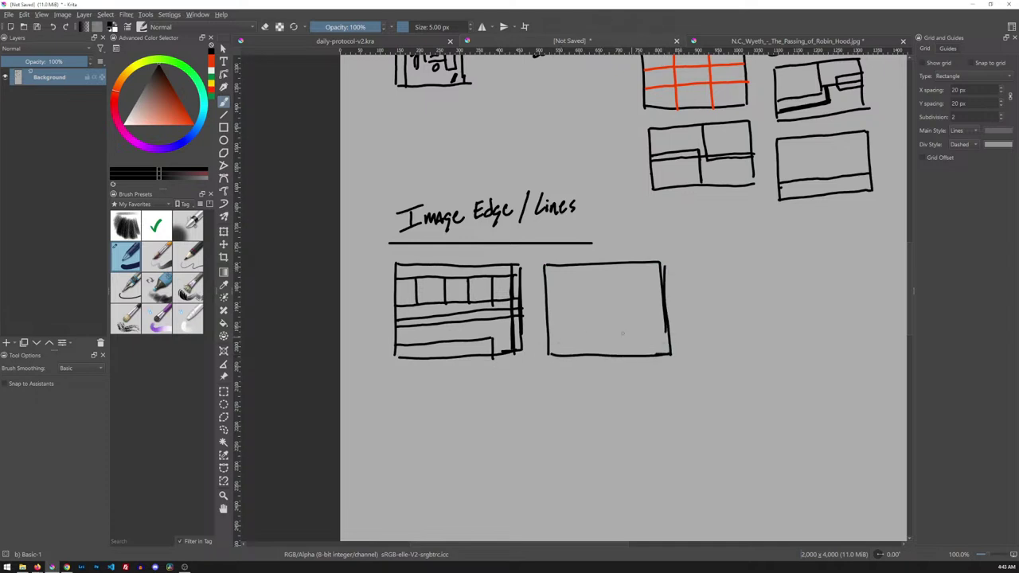
Step: Sketch slanted upper cabinets with divided cells in the second box
mouse_move(568, 281)
left_mouse_down()
mouse_move(569, 300)
mouse_move(628, 264)
left_mouse_up()
left_click_drag(567, 284, 617, 267)
left_click_drag(567, 300, 682, 281)
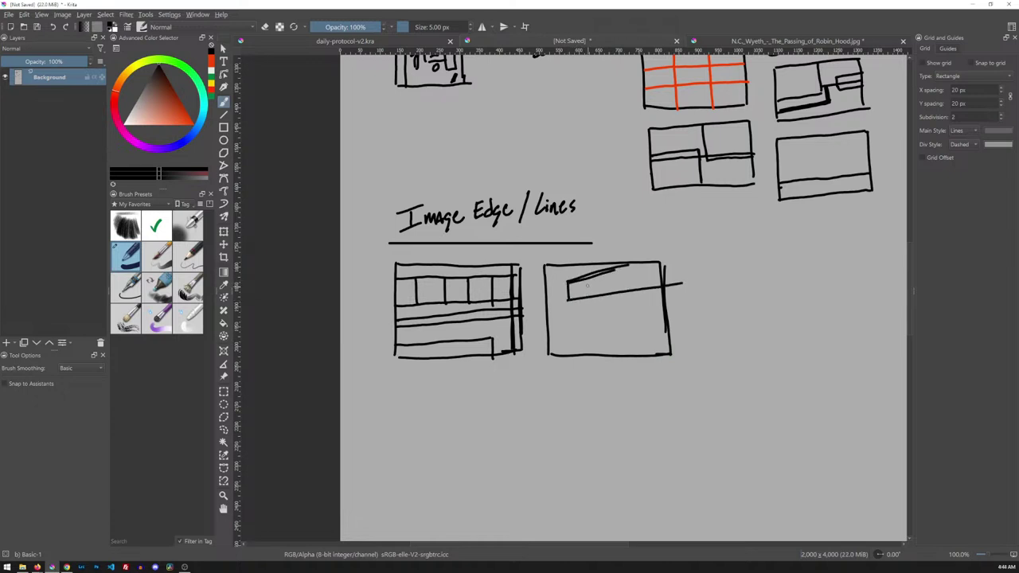
mouse_move(586, 278)
left_mouse_down()
mouse_move(585, 298)
mouse_move(624, 292)
left_mouse_up()
left_click_drag(634, 264, 634, 289)
left_click_drag(568, 303, 677, 291)
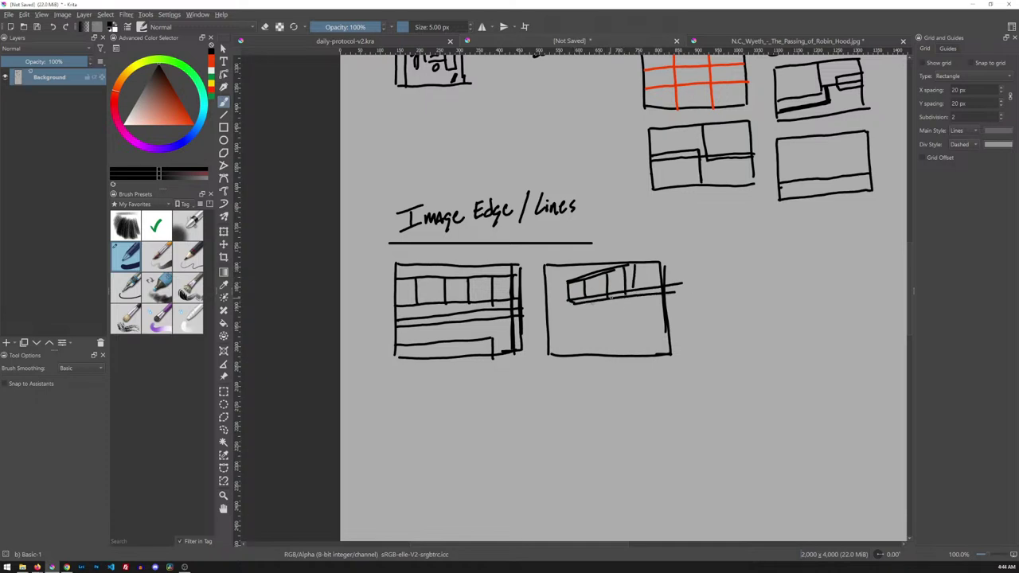
Step: Add the counter line, a small object on it, and strokes along the box edges
left_click_drag(566, 323, 677, 306)
left_click_drag(565, 322, 689, 336)
mouse_move(634, 312)
left_mouse_down()
mouse_move(625, 324)
mouse_move(661, 323)
mouse_move(644, 311)
mouse_move(658, 329)
mouse_move(648, 307)
mouse_move(643, 323)
mouse_move(654, 323)
left_mouse_up()
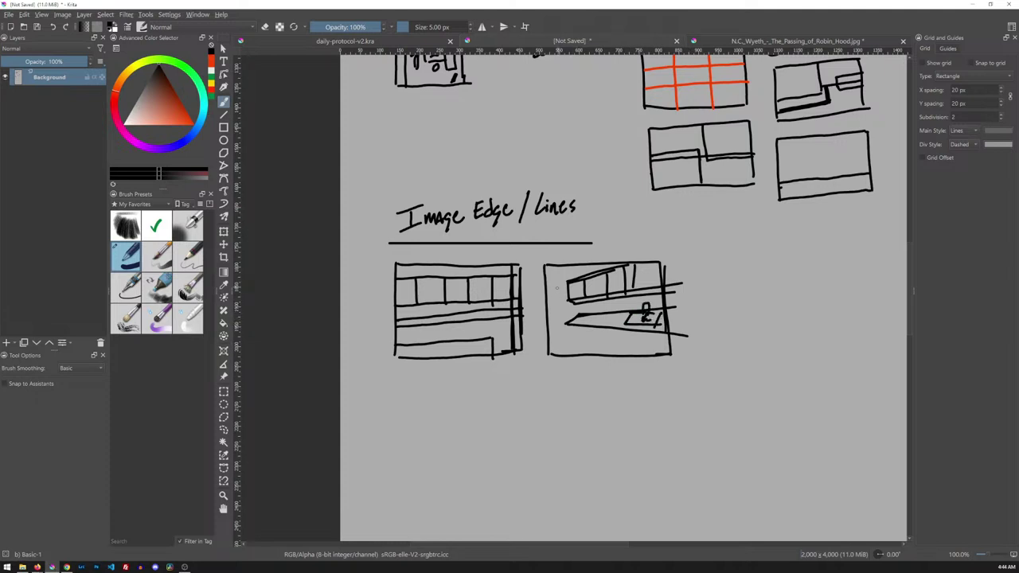
mouse_move(558, 272)
left_mouse_down()
mouse_move(563, 351)
mouse_move(542, 269)
left_mouse_up()
mouse_move(562, 340)
left_mouse_down()
mouse_move(548, 356)
mouse_move(623, 355)
left_mouse_up()
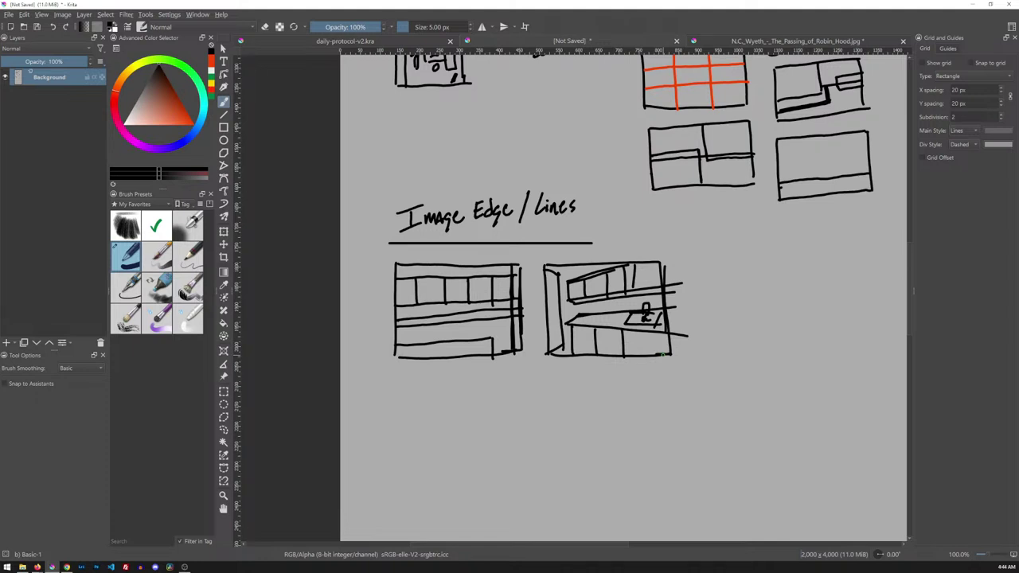
left_click_drag(624, 264, 645, 259)
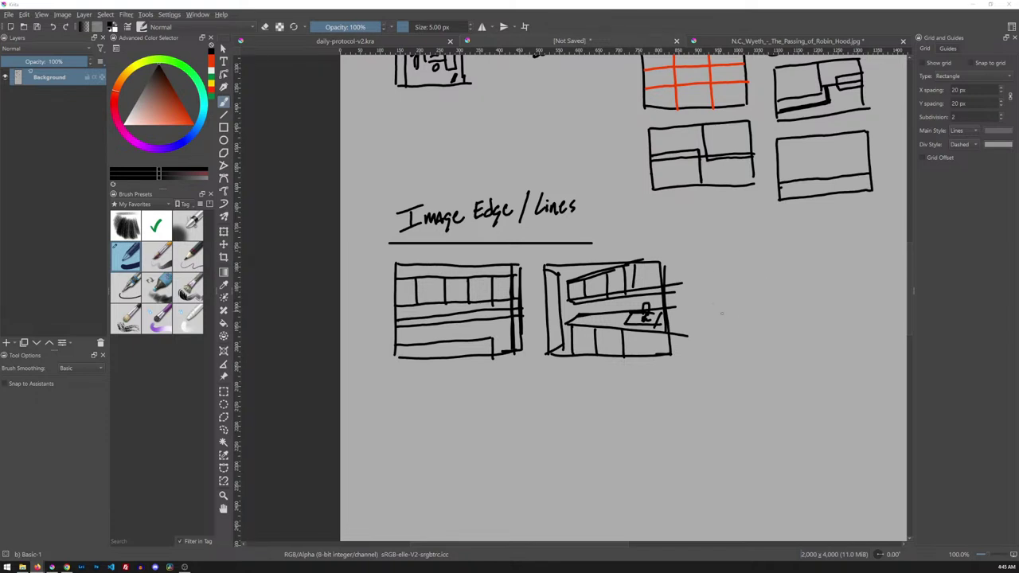
Step: Draw an oval head right of the thumbnails, undoing and redrawing the first attempt
mouse_move(745, 233)
left_mouse_down()
mouse_move(756, 322)
mouse_move(751, 237)
mouse_move(724, 299)
mouse_move(736, 322)
left_mouse_up()
left_click_drag(723, 280, 733, 320)
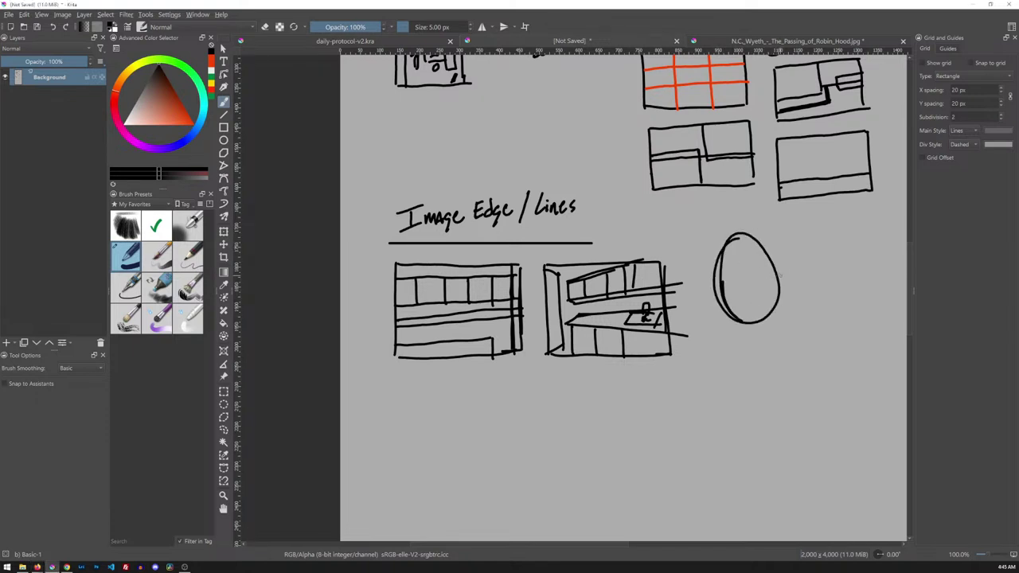
key("ctrl+z")
key("ctrl+z")
key("ctrl+z")
key("ctrl+z")
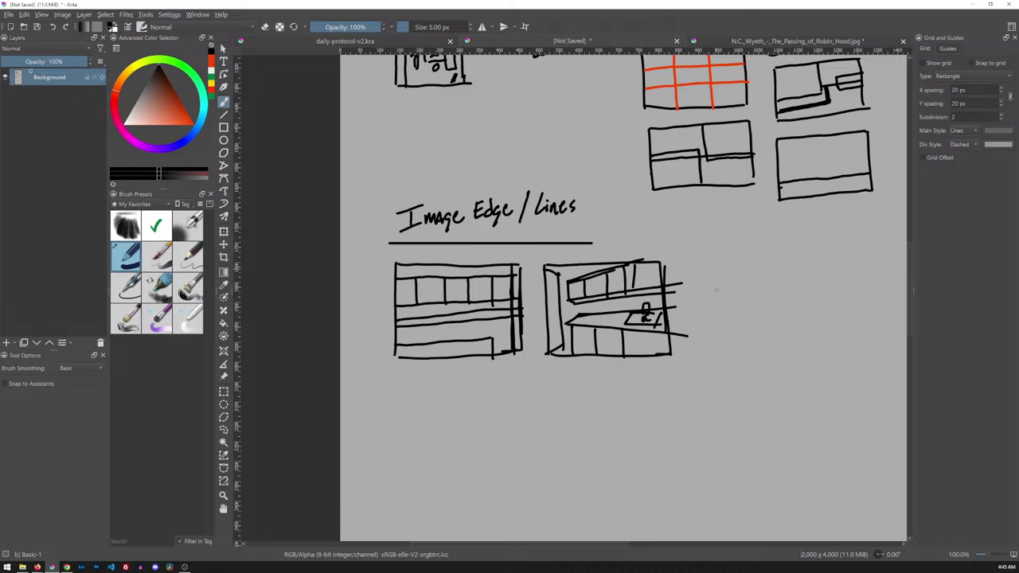
mouse_move(764, 236)
left_mouse_down()
mouse_move(731, 239)
mouse_move(788, 274)
mouse_move(772, 238)
left_mouse_up()
left_click_drag(722, 276, 731, 320)
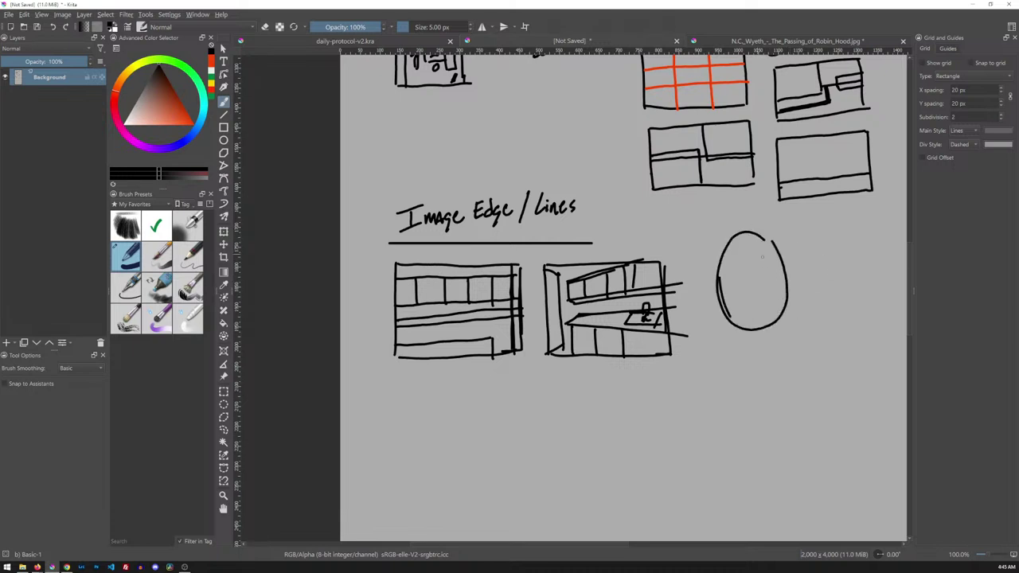
Step: Add hair, a smile, eye mark, neck and shoulders to the figure
mouse_move(716, 285)
left_mouse_down()
mouse_move(729, 271)
mouse_move(784, 256)
left_mouse_up()
mouse_move(744, 304)
left_mouse_down()
mouse_move(762, 306)
mouse_move(777, 292)
mouse_move(760, 272)
mouse_move(745, 278)
left_mouse_up()
mouse_move(760, 327)
left_mouse_down()
mouse_move(762, 346)
mouse_move(773, 343)
mouse_move(748, 353)
left_mouse_up()
left_click_drag(731, 362, 805, 343)
mouse_move(781, 337)
left_mouse_down()
mouse_move(799, 343)
mouse_move(753, 345)
mouse_move(788, 341)
mouse_move(733, 359)
mouse_move(726, 403)
mouse_move(819, 367)
left_mouse_up()
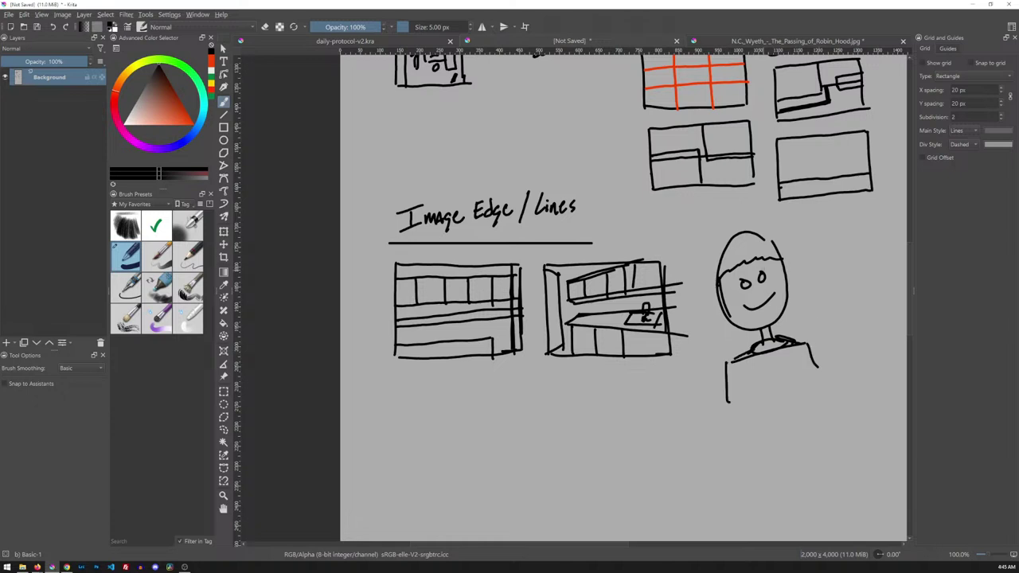
mouse_move(753, 269)
left_mouse_down()
mouse_move(769, 265)
mouse_move(739, 275)
mouse_move(762, 289)
left_mouse_up()
key("l")
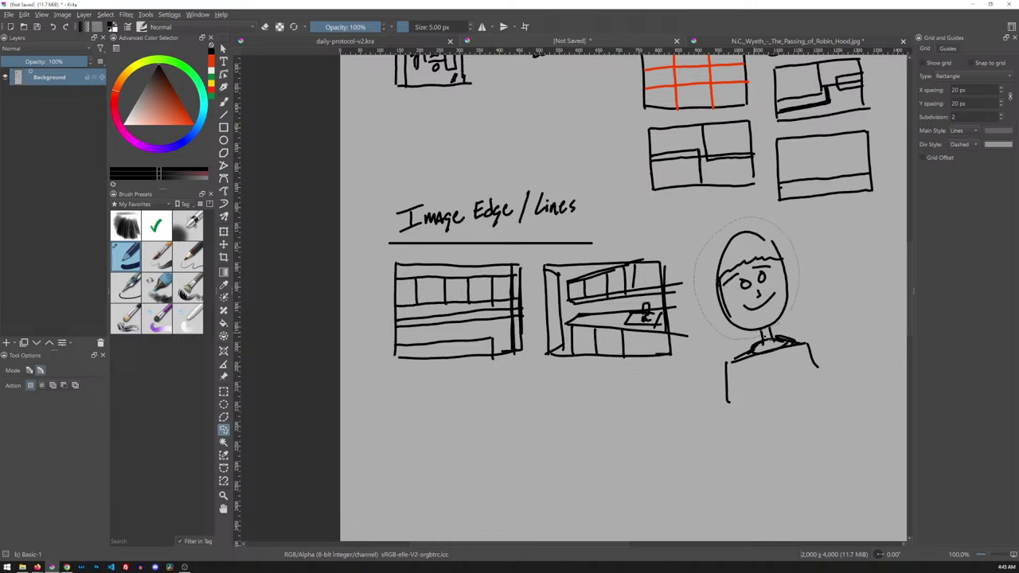
Step: Rotate the selected head with a transform so it tilts to one side
key("t")
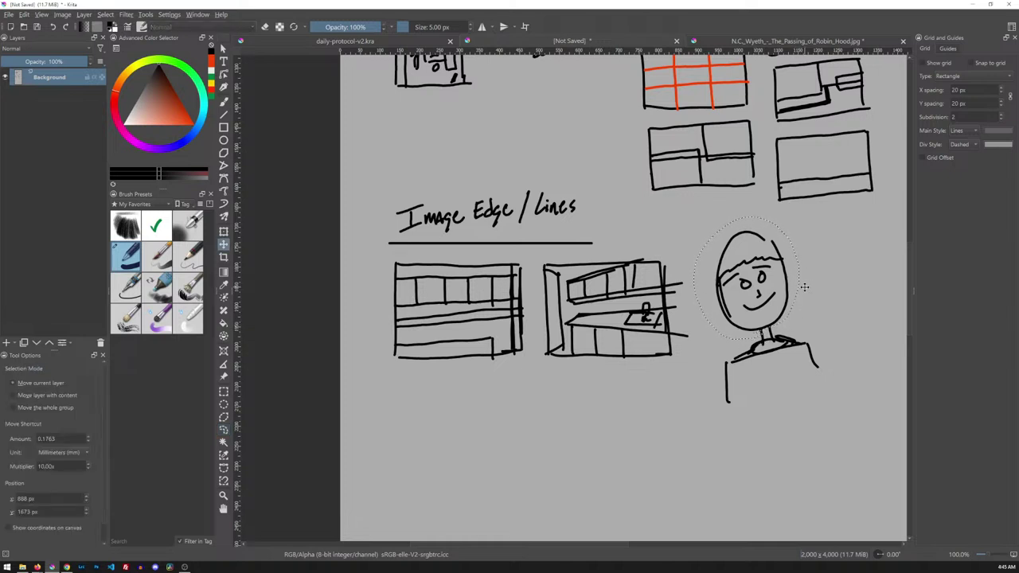
key("ctrl+t")
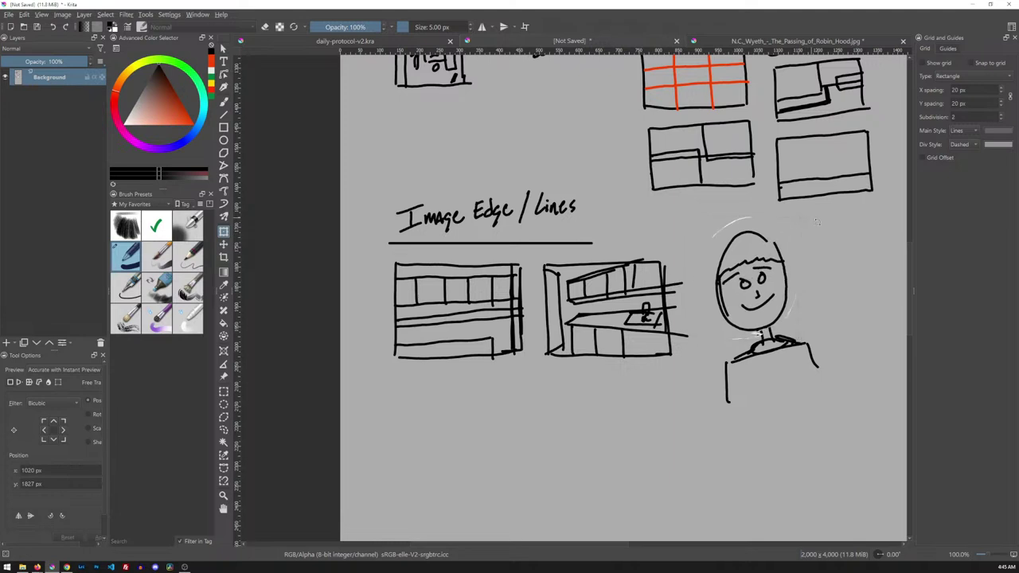
left_click_drag(815, 221, 777, 230)
key("Return")
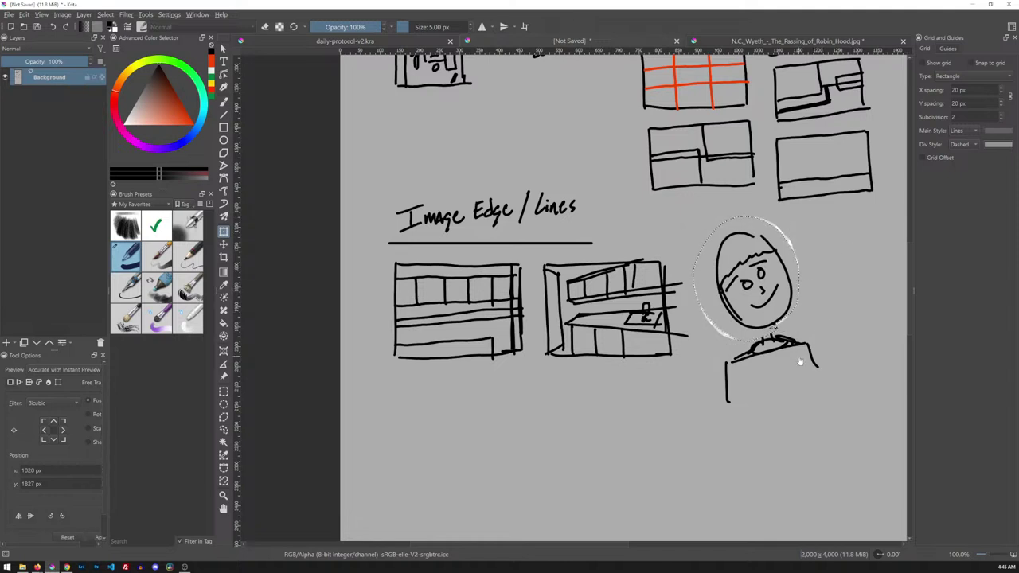
key("b")
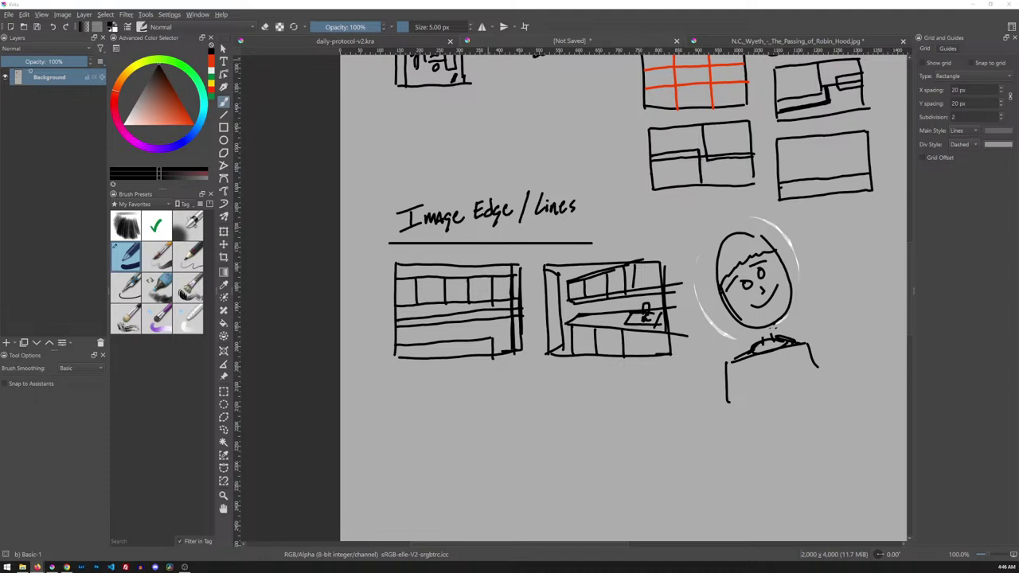
Step: On the N.C. Wyeth painting, trace the ceiling beam and window in orange-red
left_click(850, 40)
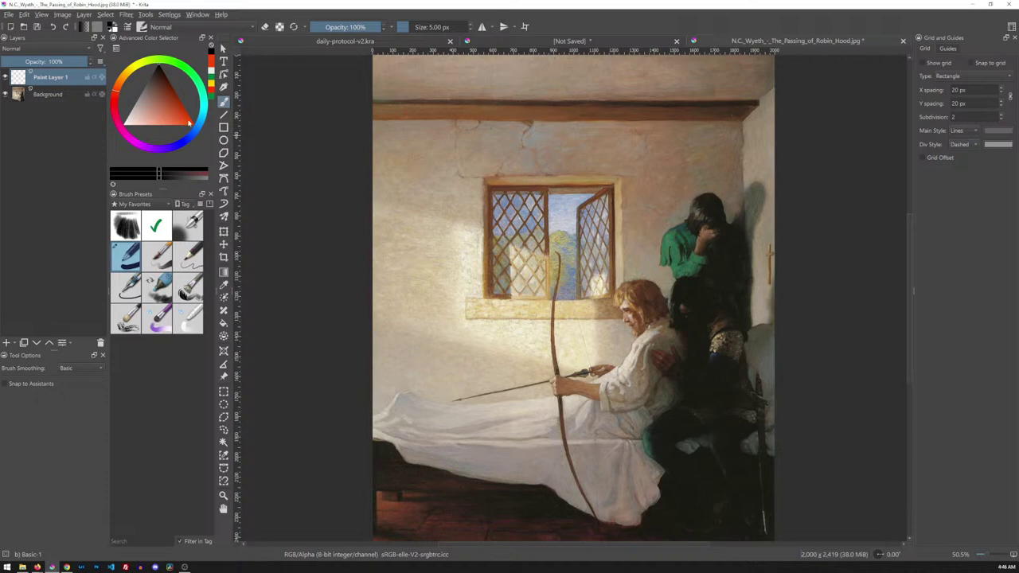
left_click(189, 122)
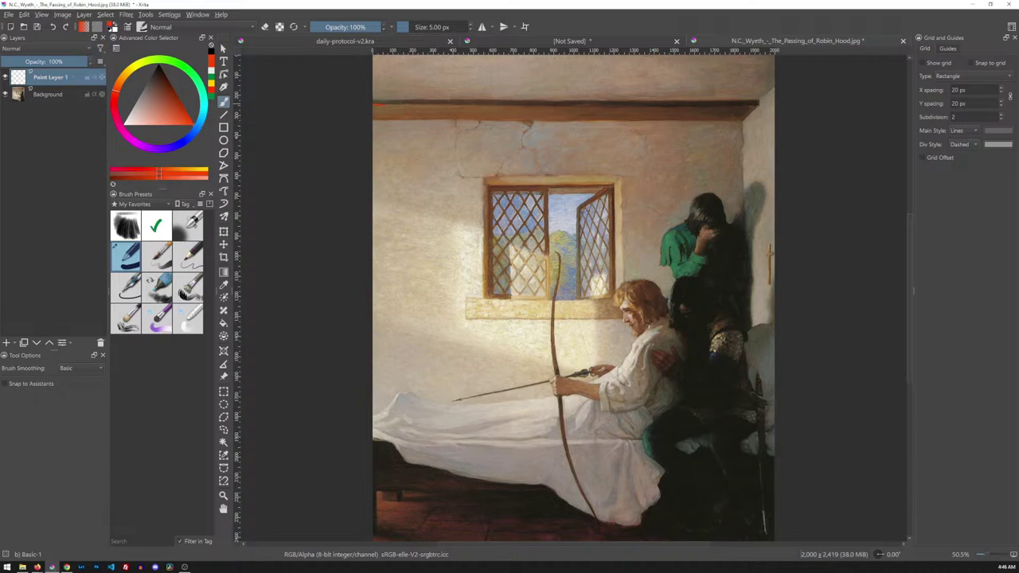
left_click_drag(382, 103, 750, 102)
mouse_move(374, 124)
left_mouse_down()
mouse_move(745, 119)
mouse_move(755, 105)
mouse_move(752, 350)
left_mouse_up()
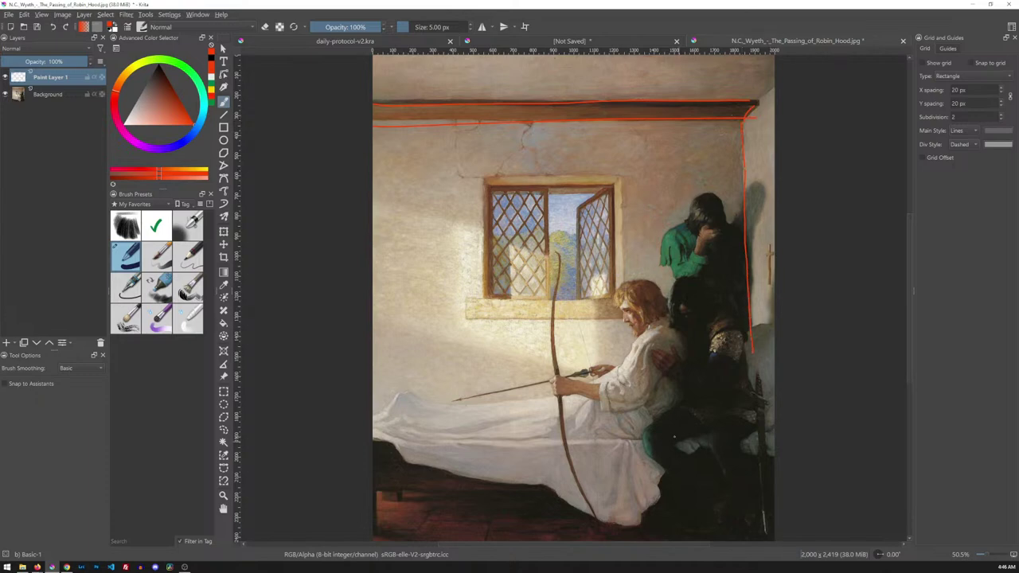
left_click_drag(483, 183, 484, 296)
mouse_move(484, 177)
left_mouse_down()
mouse_move(611, 169)
mouse_move(621, 282)
left_mouse_up()
Step: Trace the sill, wall, bed and floor lines, then undo the red guide strokes
left_click_drag(482, 300, 613, 292)
mouse_move(456, 319)
left_mouse_down()
mouse_move(637, 309)
mouse_move(465, 300)
mouse_move(495, 299)
left_mouse_up()
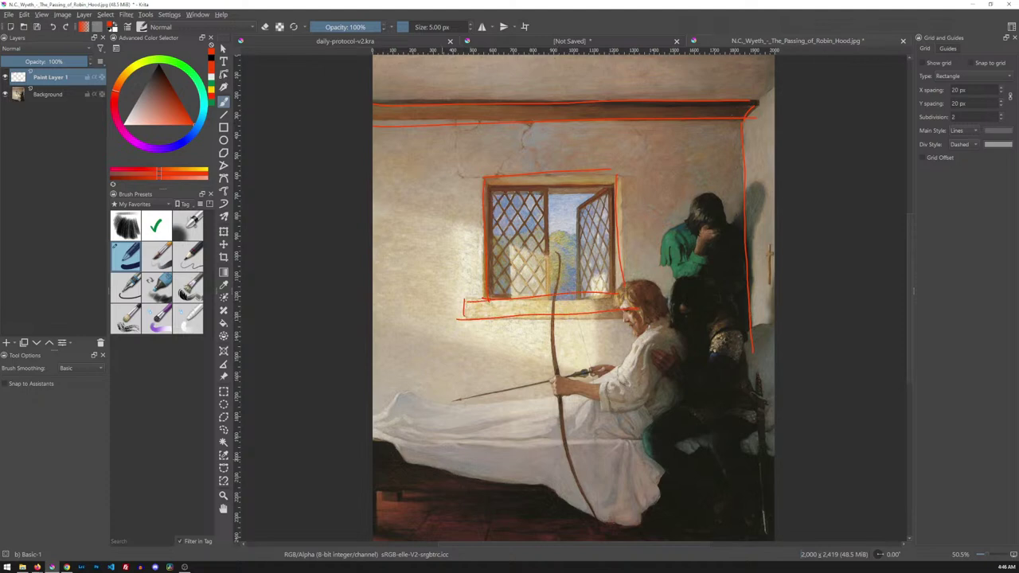
left_click_drag(372, 446, 665, 439)
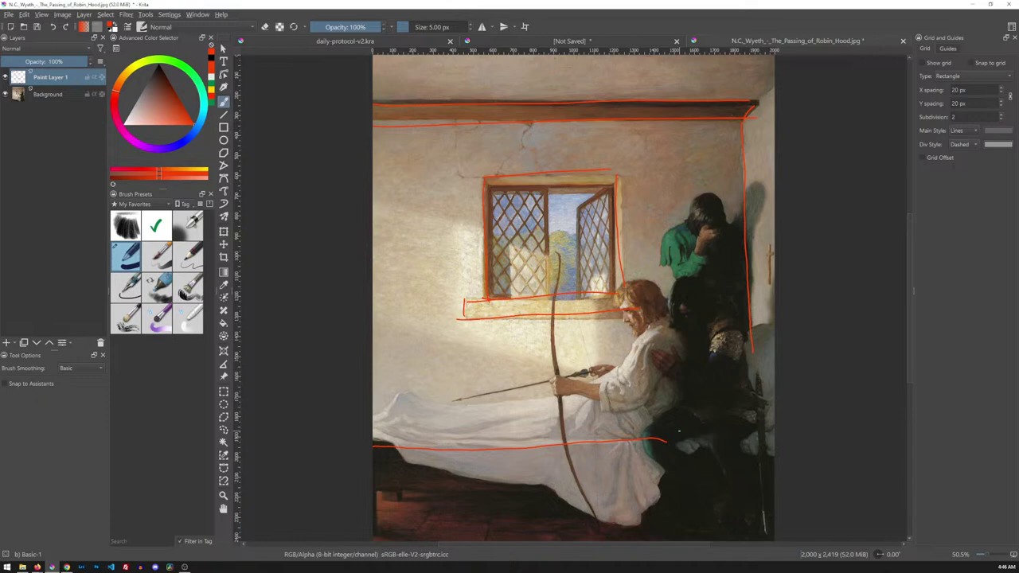
left_click_drag(374, 495, 617, 494)
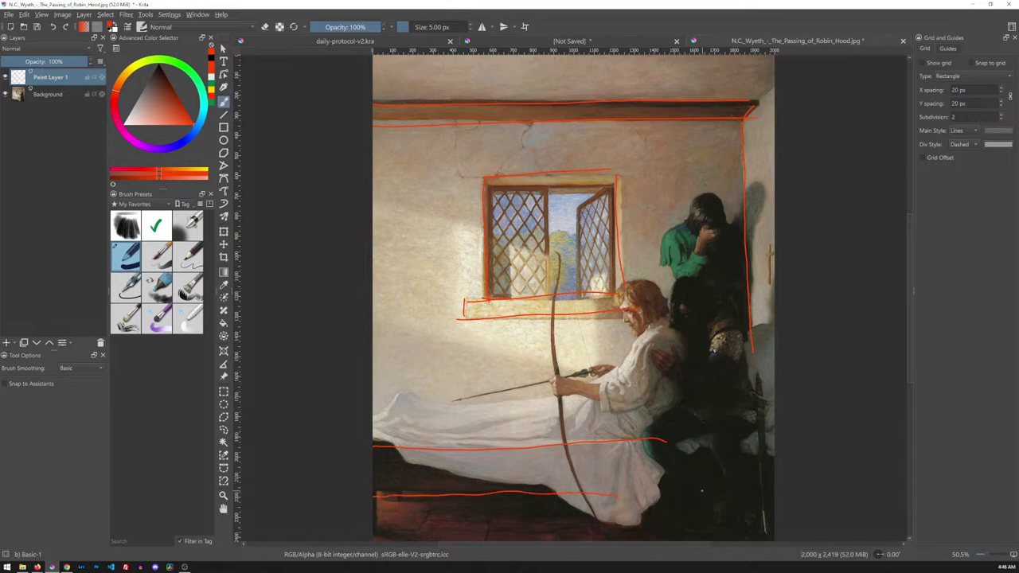
key("ctrl+z")
key("ctrl+z")
key("ctrl+z")
key("ctrl+z")
key("ctrl+z")
key("ctrl+z")
key("ctrl+z")
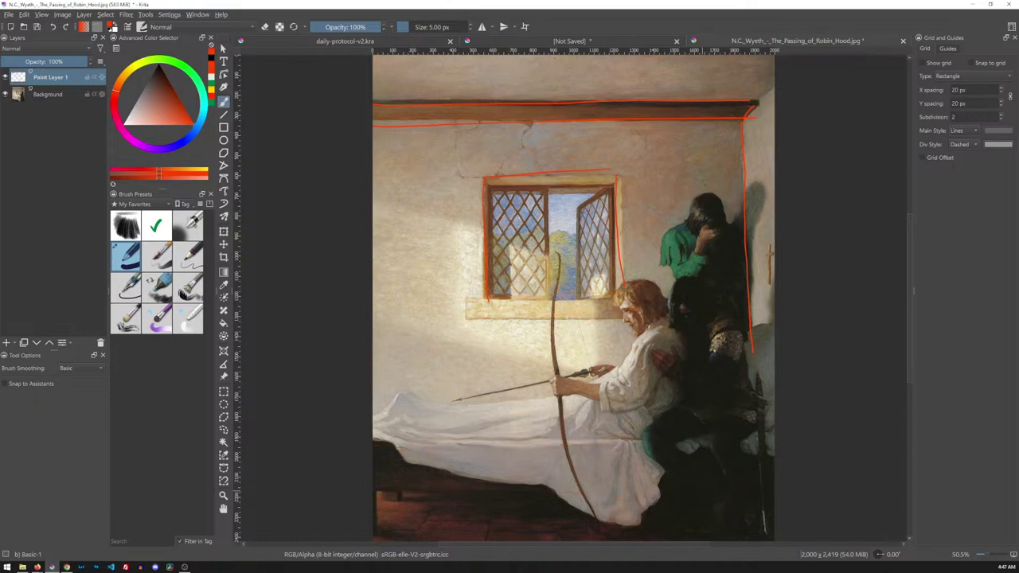
key("ctrl+z")
key("ctrl+z")
key("ctrl+z")
key("ctrl+z")
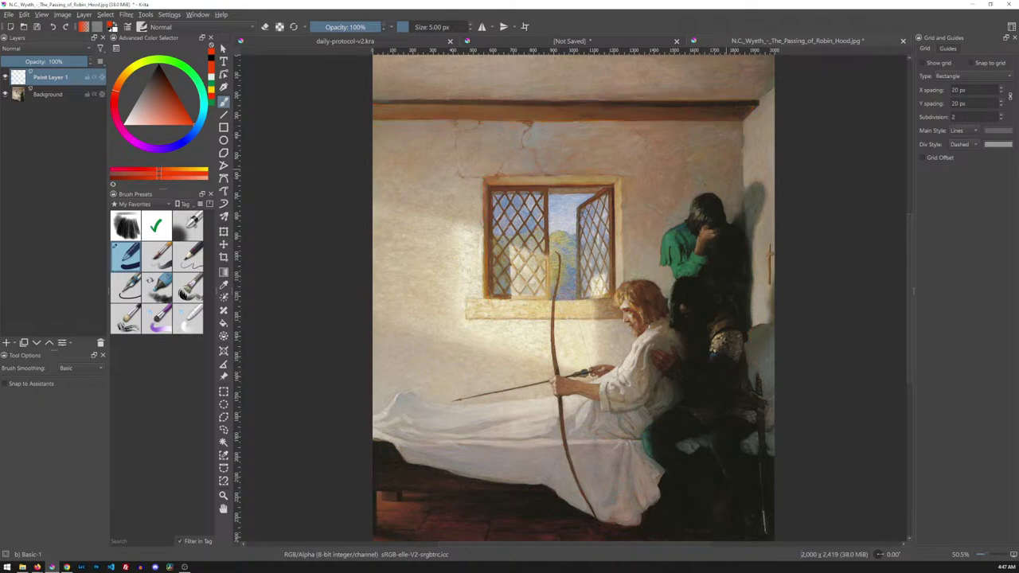
mouse_move(654, 204)
left_mouse_down()
mouse_move(452, 338)
mouse_move(380, 417)
mouse_move(509, 519)
mouse_move(718, 537)
mouse_move(773, 477)
mouse_move(728, 167)
left_mouse_up()
key("ctrl+z")
left_click(162, 263)
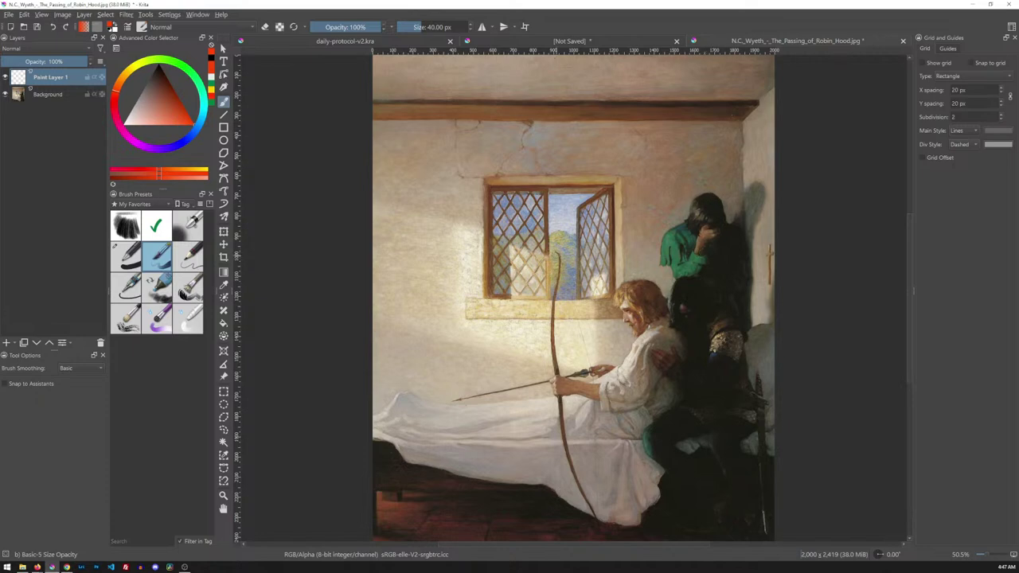
mouse_move(559, 256)
left_mouse_down()
mouse_move(549, 352)
mouse_move(558, 427)
mouse_move(598, 514)
left_mouse_up()
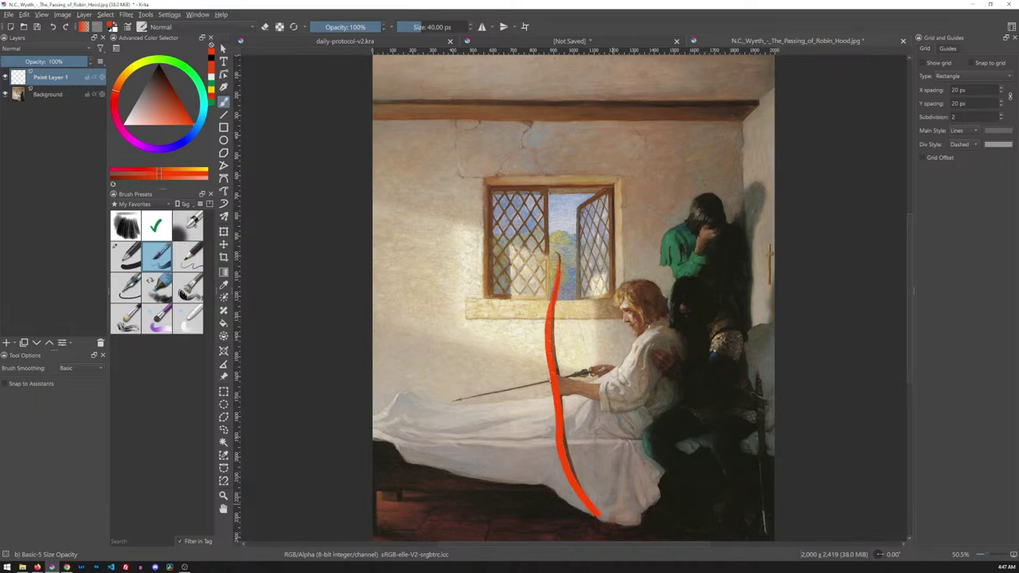
left_click_drag(609, 368, 456, 400)
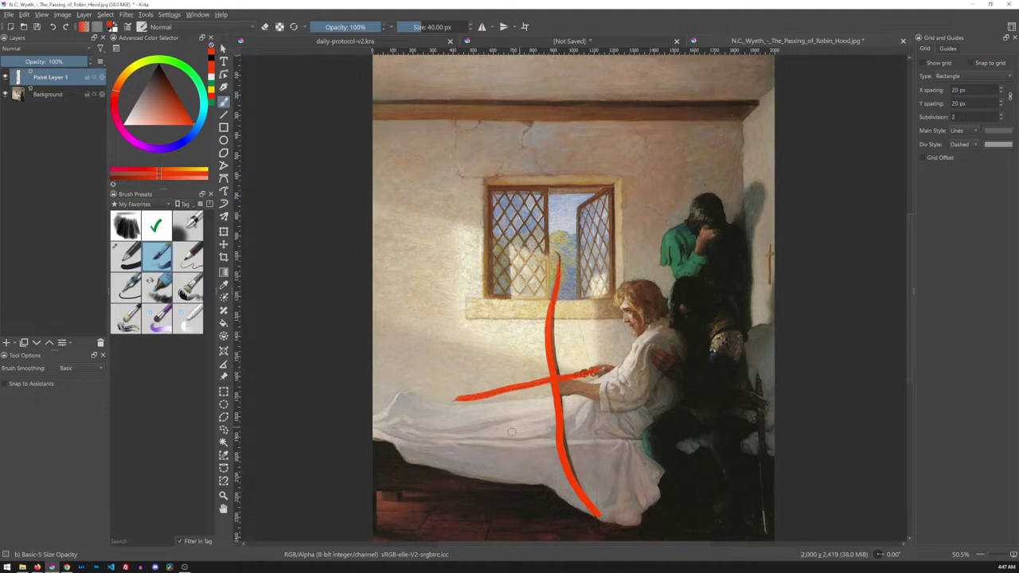
mouse_move(382, 434)
left_mouse_down()
mouse_move(530, 498)
mouse_move(637, 529)
left_mouse_up()
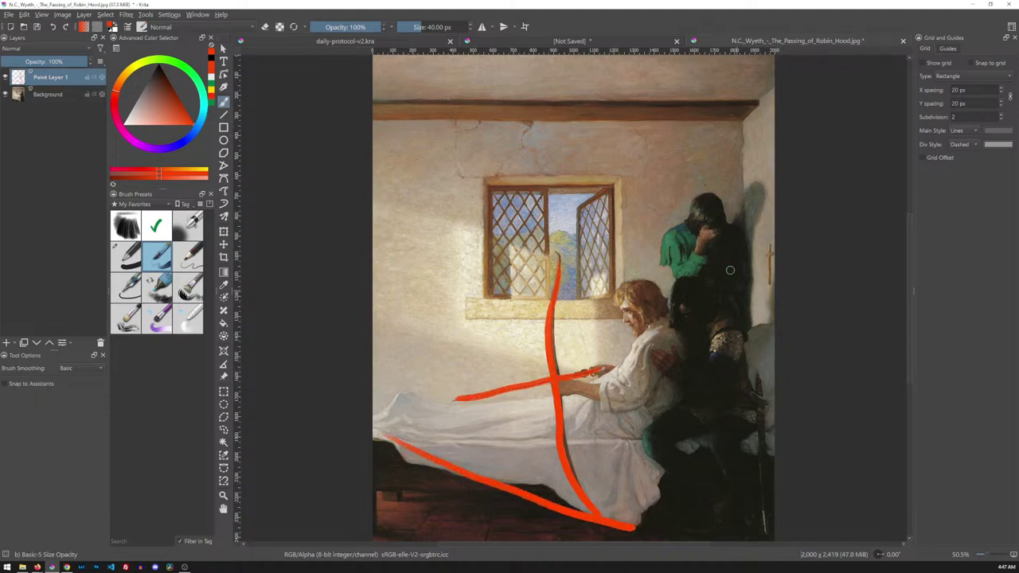
left_click_drag(708, 190, 601, 299)
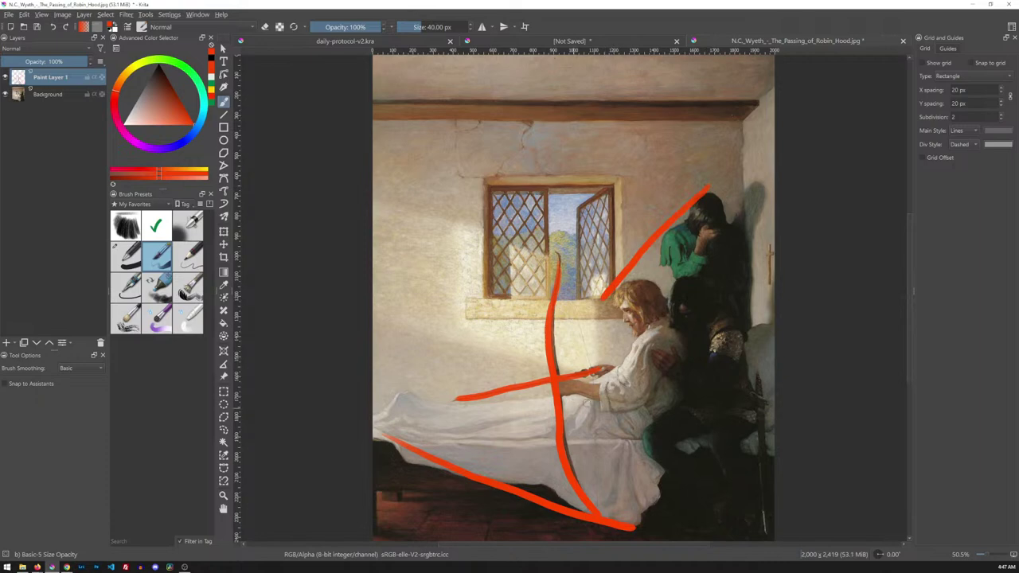
left_click_drag(676, 525, 561, 398)
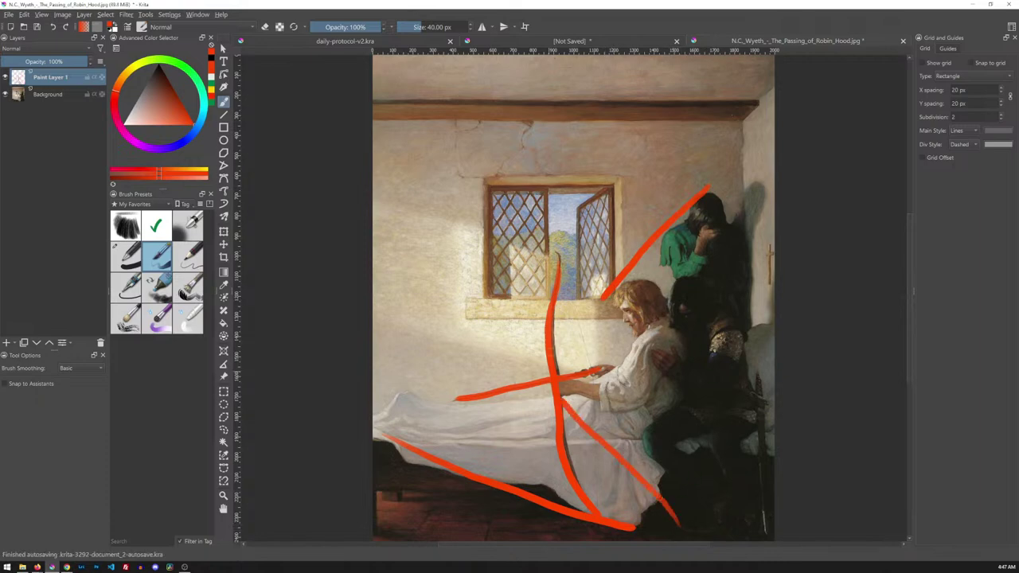
left_click_drag(374, 315, 550, 381)
left_click_drag(382, 199, 567, 263)
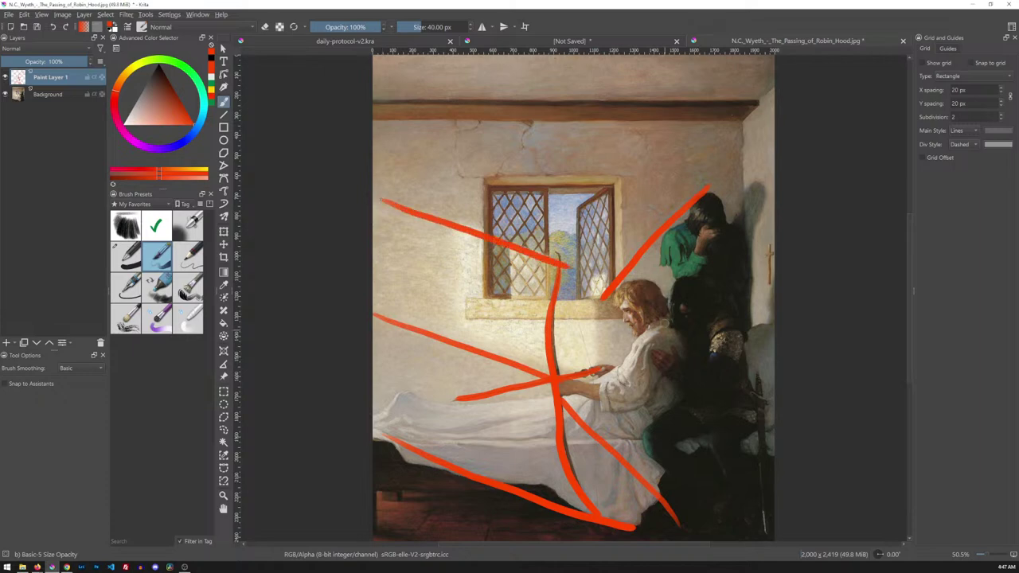
left_click_drag(643, 336, 605, 374)
left_click_drag(698, 401, 654, 365)
left_click_drag(741, 511, 687, 428)
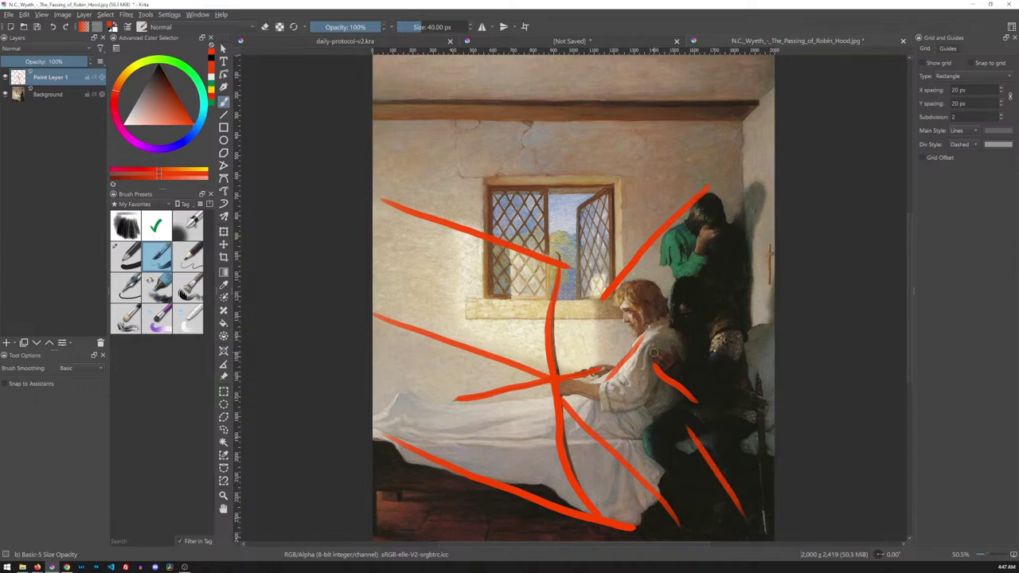
left_click_drag(701, 505, 648, 456)
left_click_drag(767, 320, 724, 327)
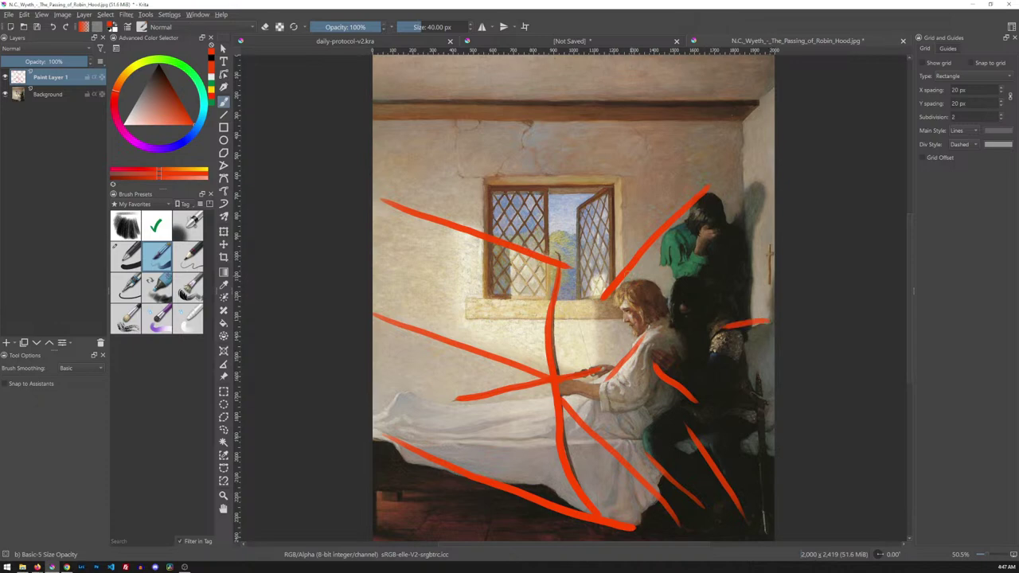
mouse_move(607, 256)
left_mouse_down()
mouse_move(548, 356)
mouse_move(612, 256)
mouse_move(565, 261)
left_mouse_up()
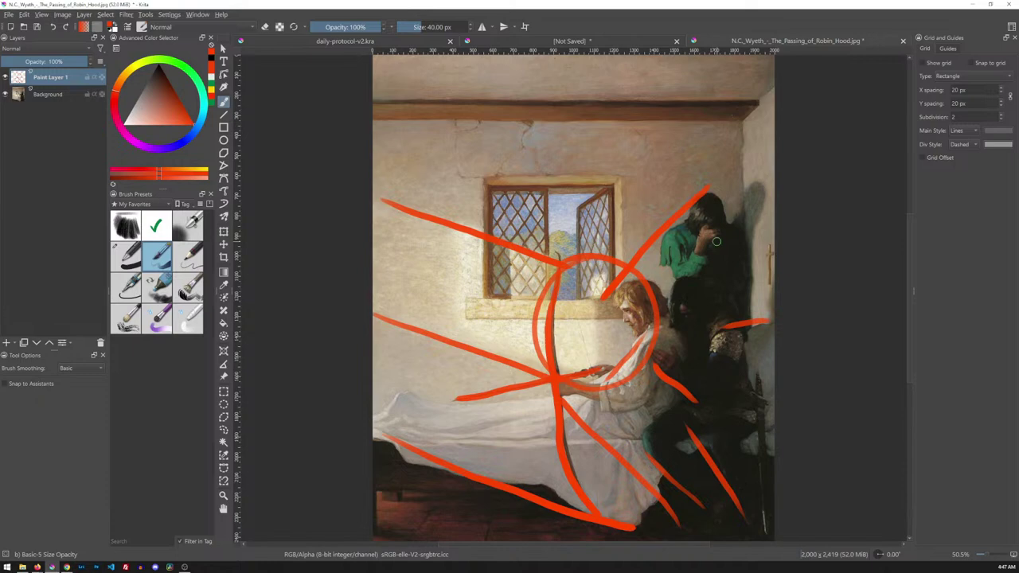
Step: Clear the red strokes and return to the unsaved thumbnail sheet with a 5 px black brush
key("Delete")
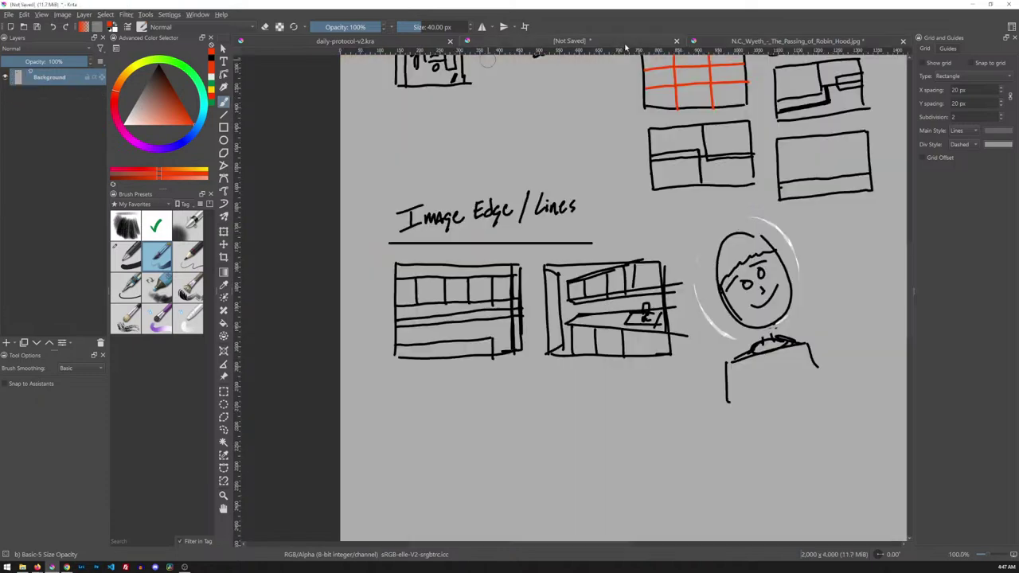
left_click(613, 41)
key("slash")
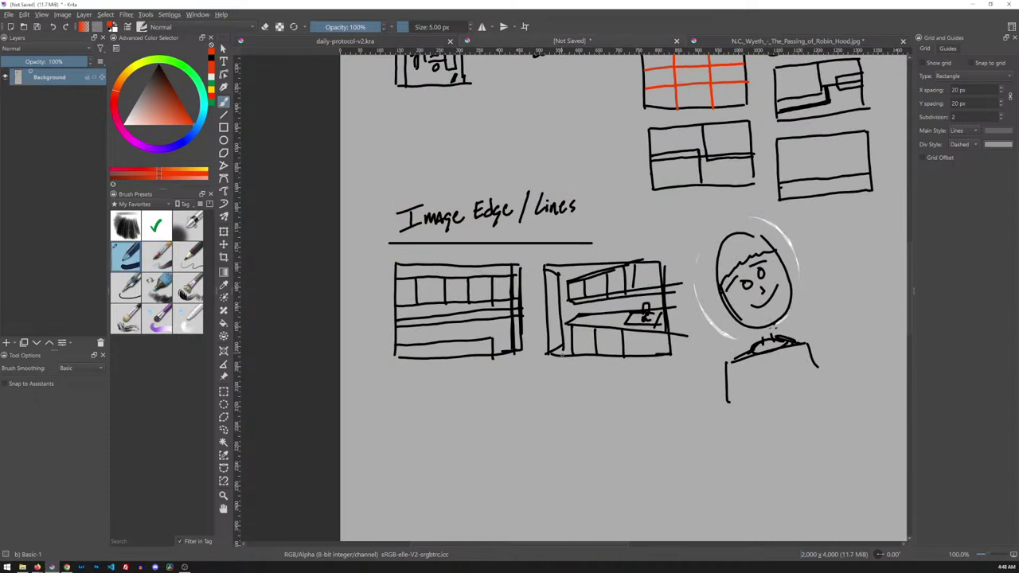
key("d")
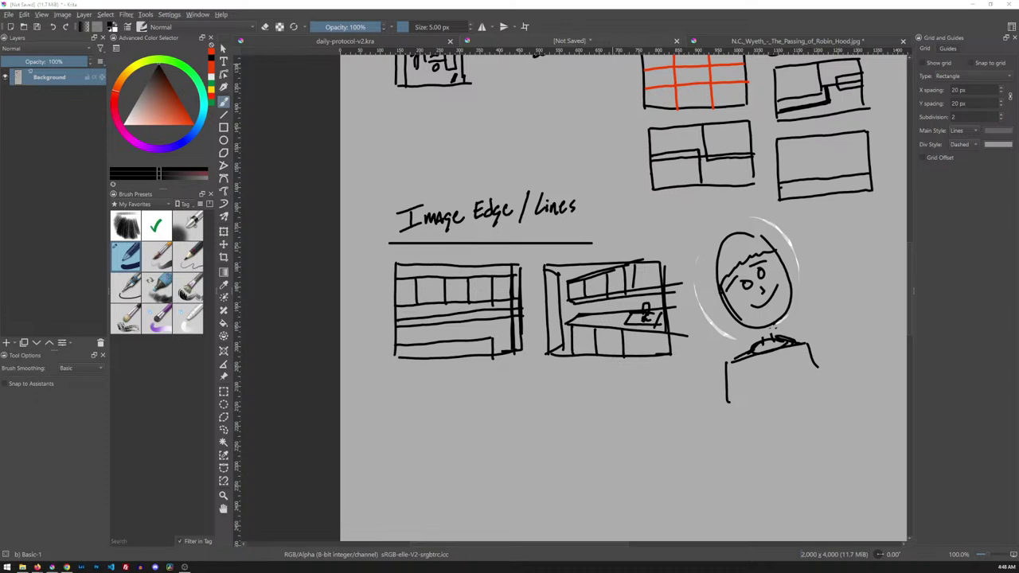
key("alt+Tab")
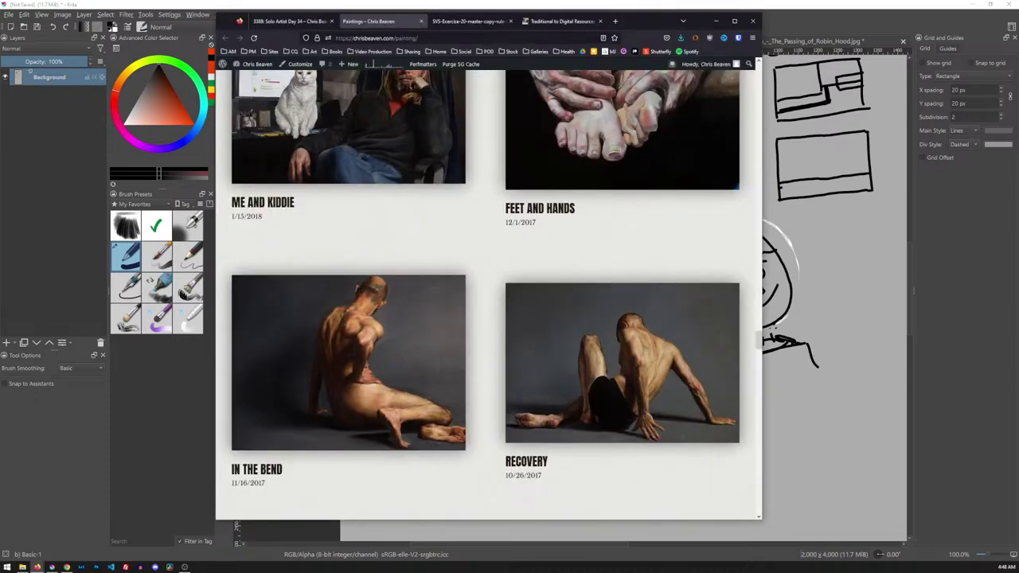
Step: Scroll through the Traditional to Digital Resources course description and lesson list on Gumroad
left_click(477, 21)
left_click(544, 22)
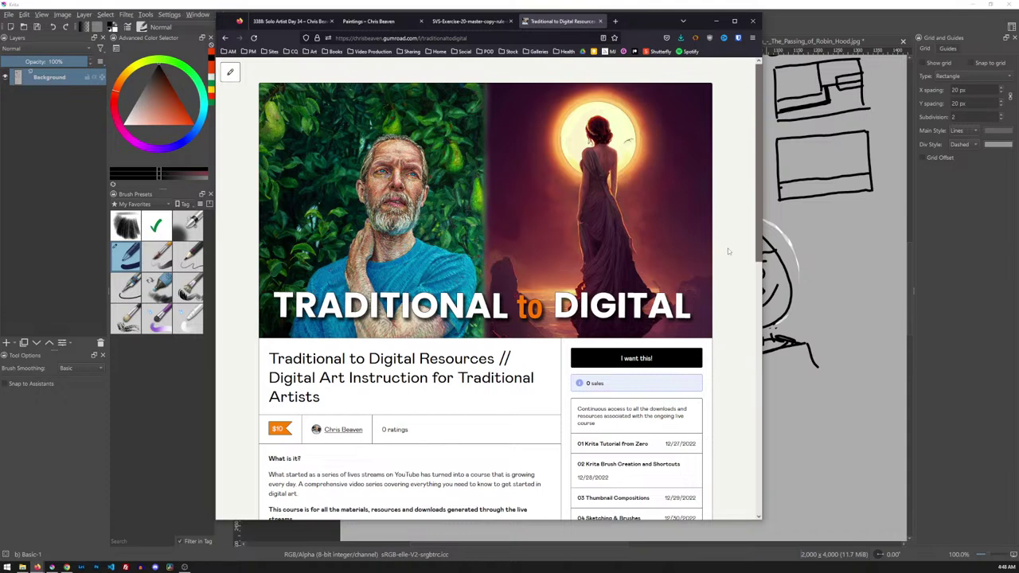
scroll(728, 251, "down", 2)
scroll(728, 251, "up", 2)
scroll(730, 253, "down", 5)
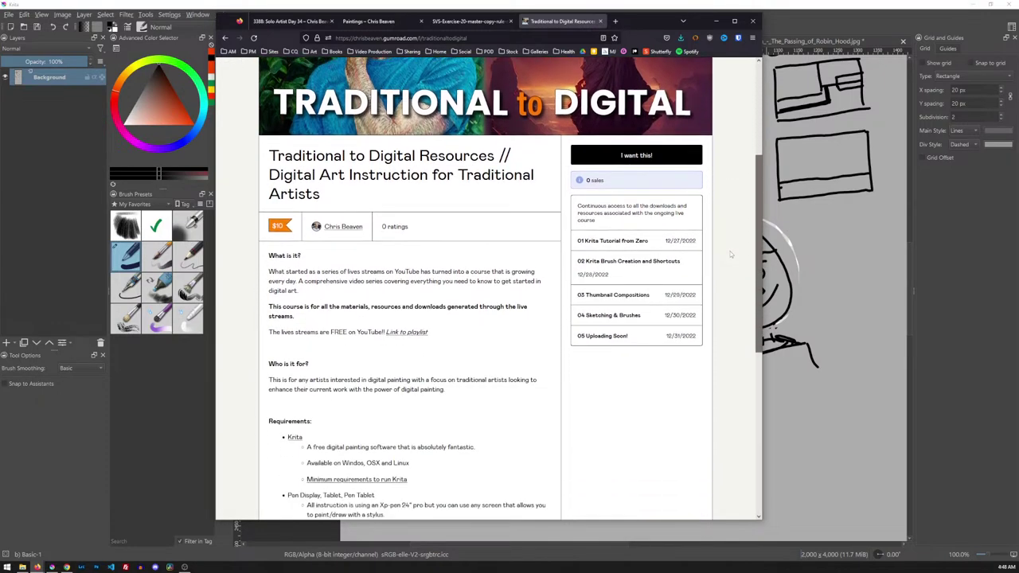
scroll(730, 254, "up", 3)
scroll(728, 253, "down", 2)
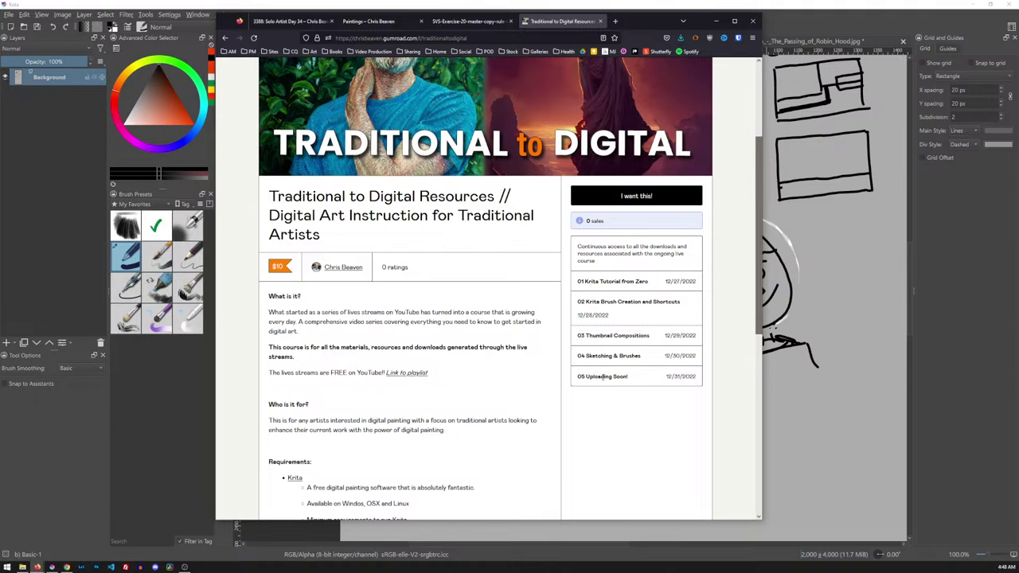
scroll(602, 377, "down", 3)
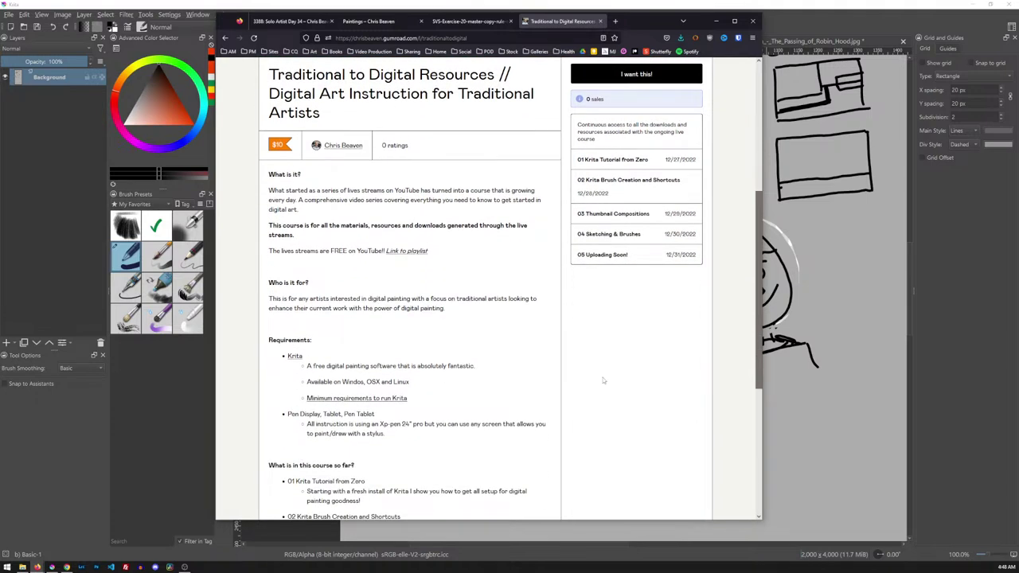
scroll(603, 381, "up", 7)
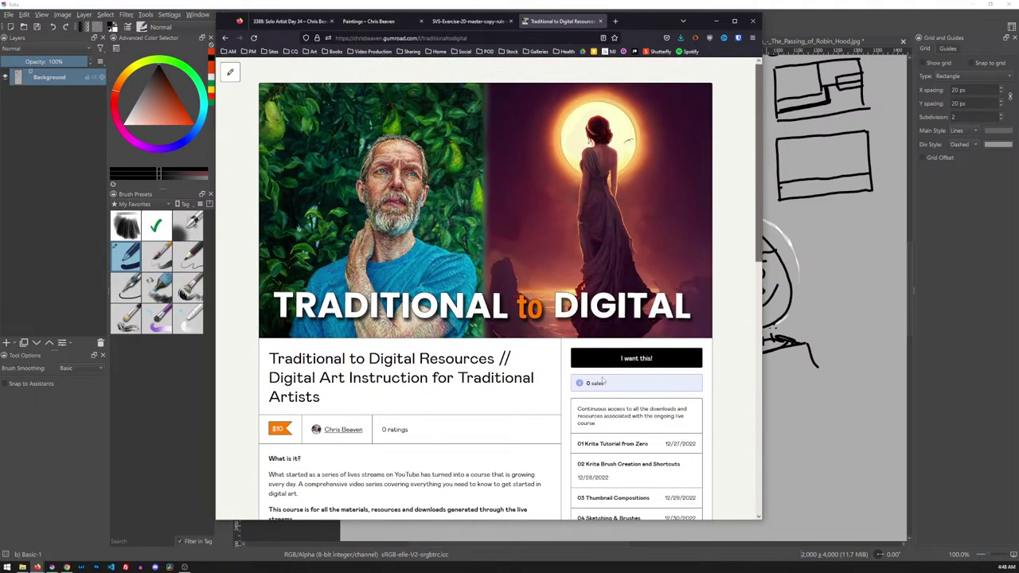
scroll(603, 380, "down", 4)
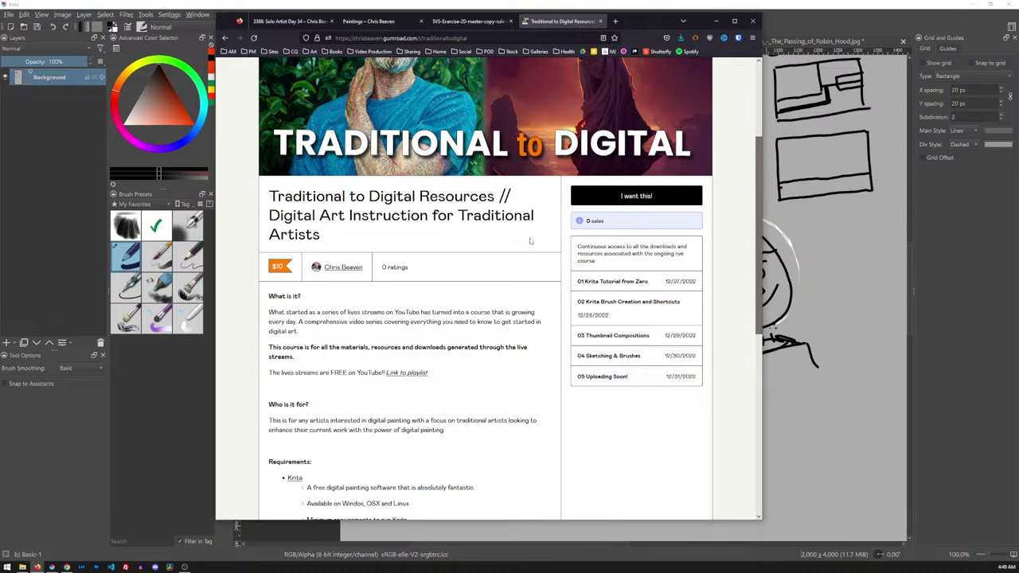
scroll(530, 241, "down", 3)
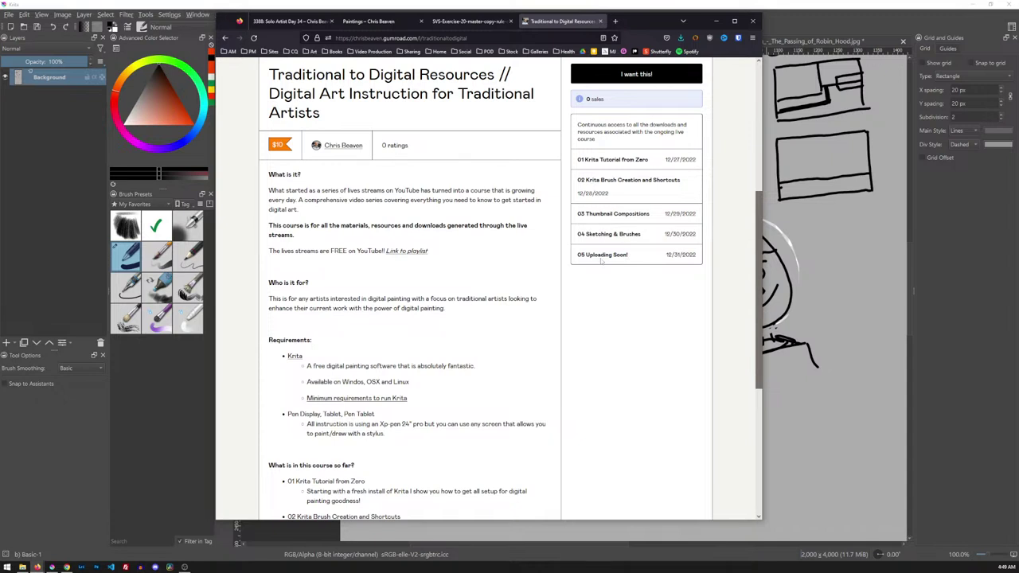
left_click_drag(641, 259, 587, 256)
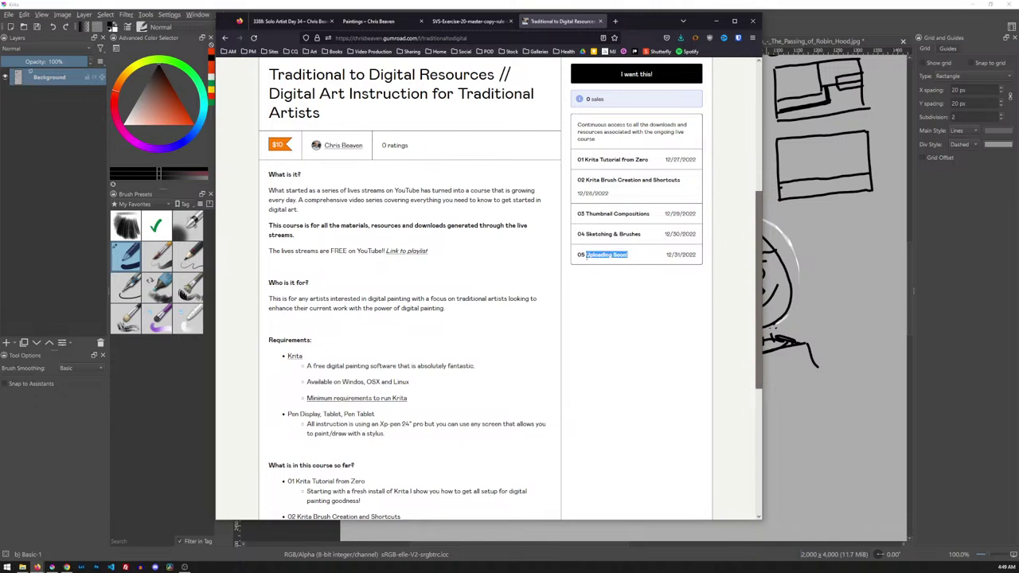
left_click(568, 334)
Step: Return to Krita and glance at File > Open Recent without opening anything
left_click(800, 11)
left_click(8, 14)
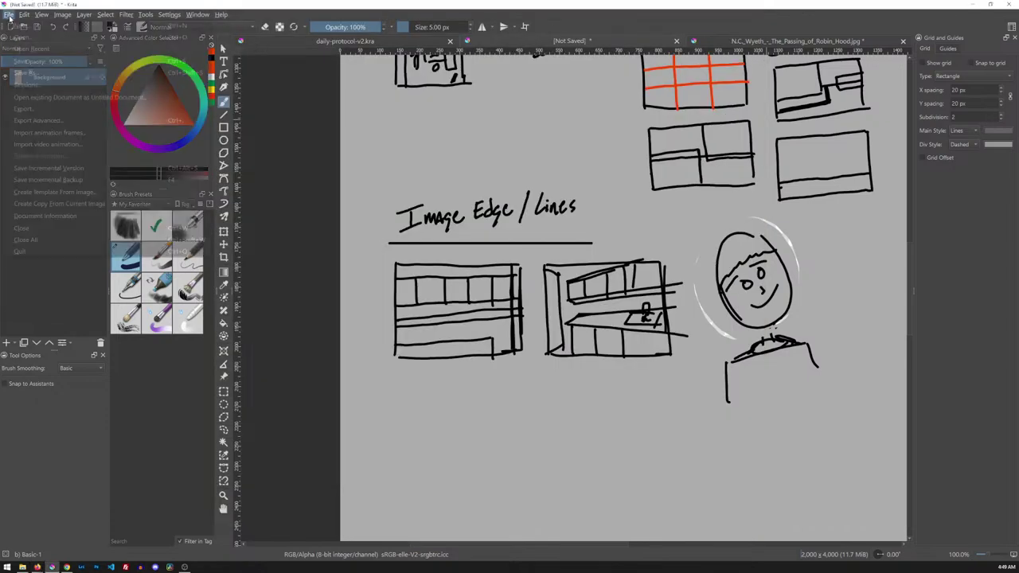
mouse_move(31, 49)
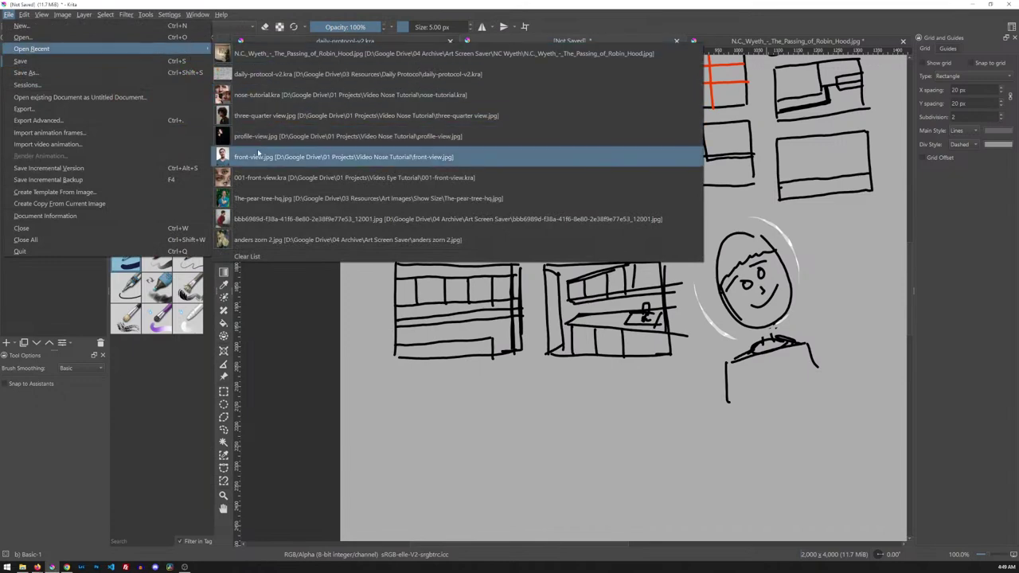
left_click(592, 36)
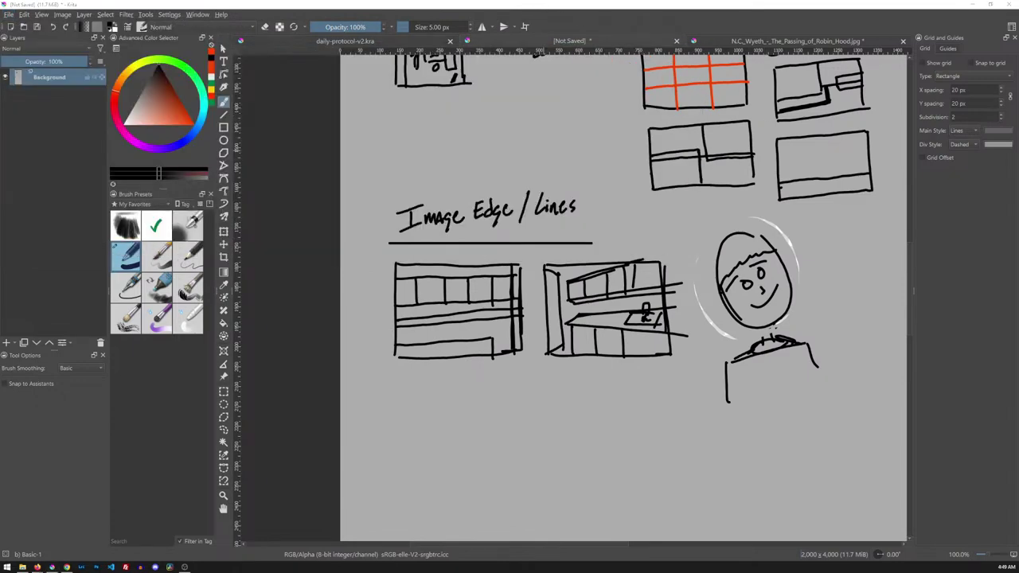
Step: Look over the Gumroad course page again for the discount code
key("alt+Tab")
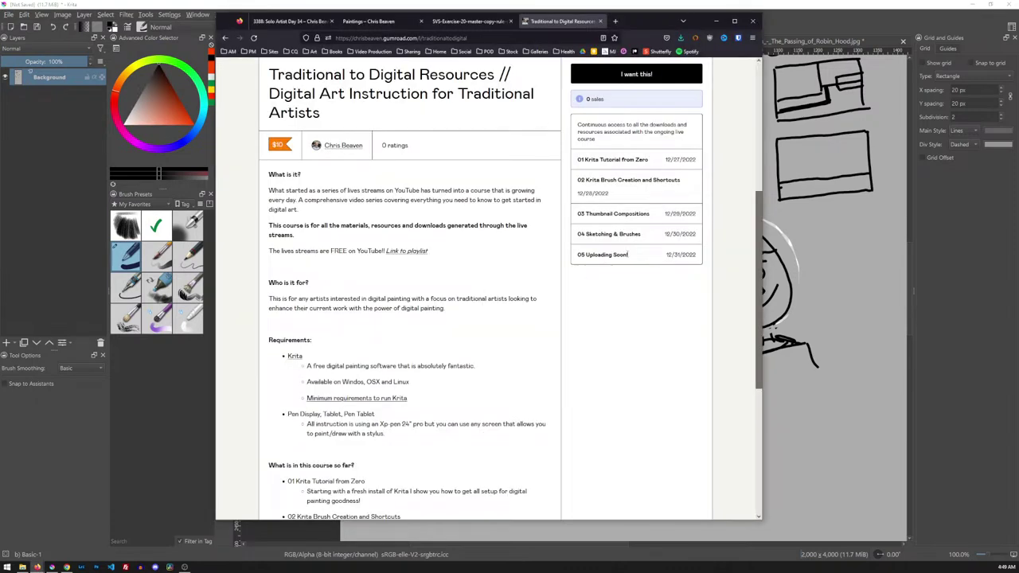
scroll(497, 295, "down", 1)
scroll(497, 294, "down", 4)
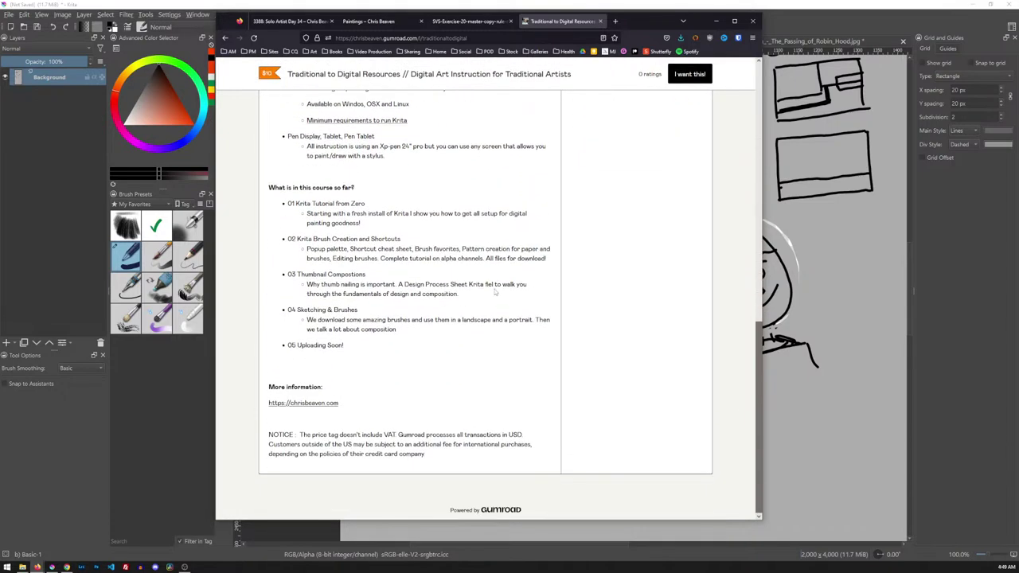
scroll(494, 293, "up", 8)
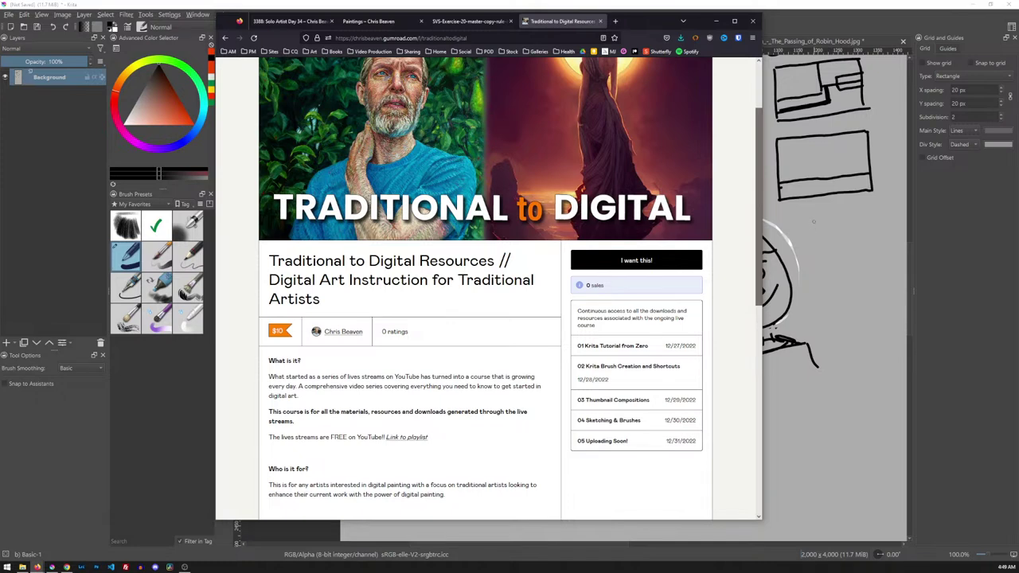
key("alt+Tab")
Step: Hand-letter the discount code beside the face sketch
mouse_move(820, 224)
left_mouse_down()
mouse_move(820, 238)
mouse_move(850, 220)
mouse_move(874, 230)
left_mouse_up()
mouse_move(874, 217)
left_mouse_down()
mouse_move(885, 215)
mouse_move(882, 228)
left_mouse_up()
mouse_move(883, 216)
left_mouse_down()
mouse_move(891, 217)
mouse_move(855, 231)
left_mouse_up()
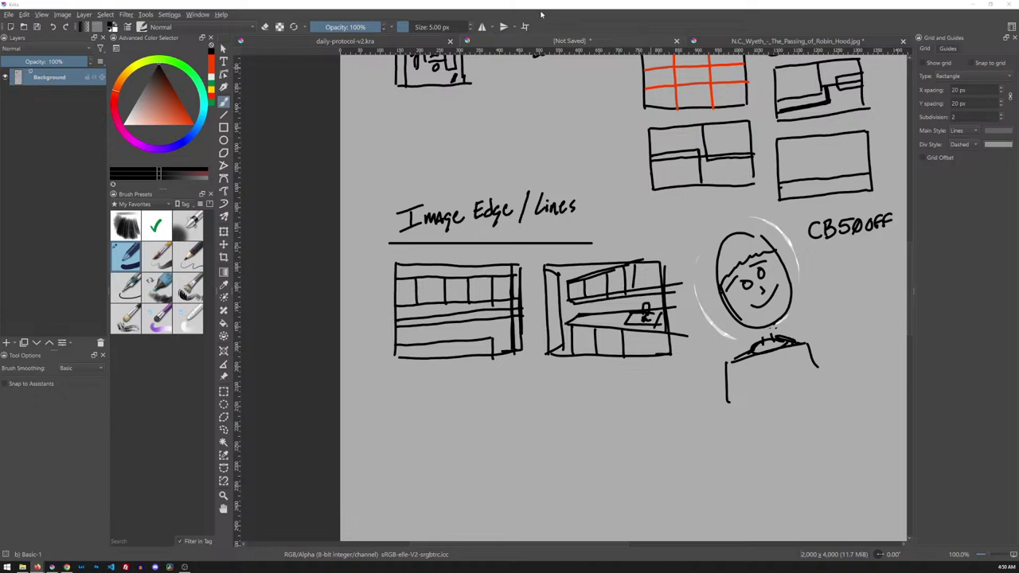
Step: Bring the Gumroad course page back up and scroll it briefly
left_click(37, 566)
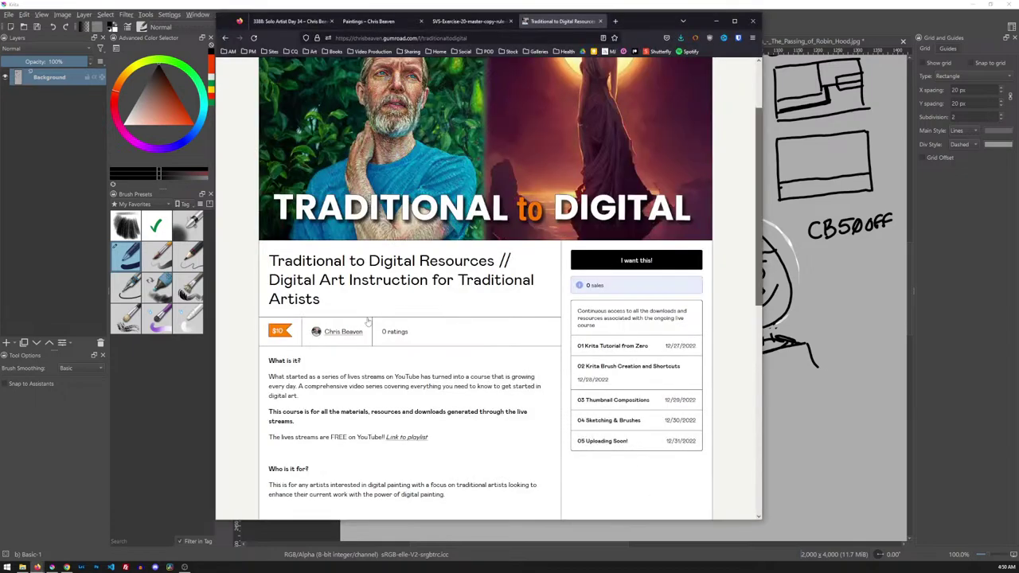
scroll(528, 385, "up", 2)
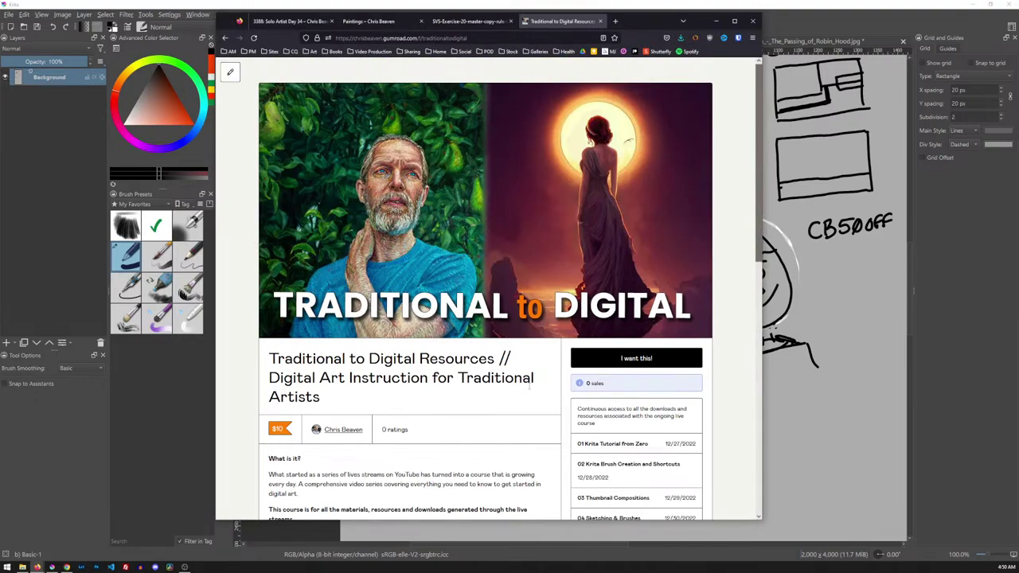
scroll(530, 386, "down", 3)
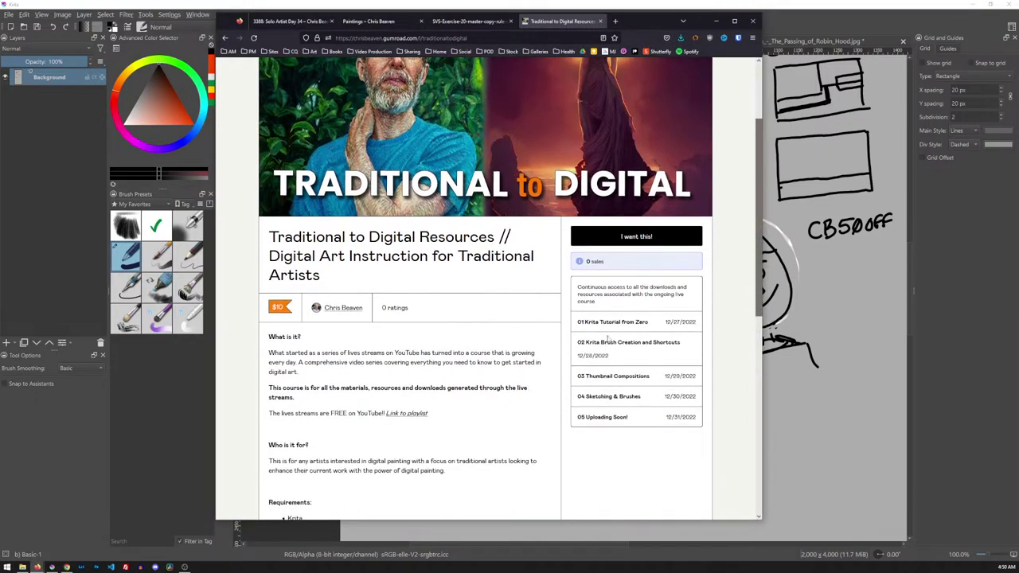
scroll(529, 387, "up", 3)
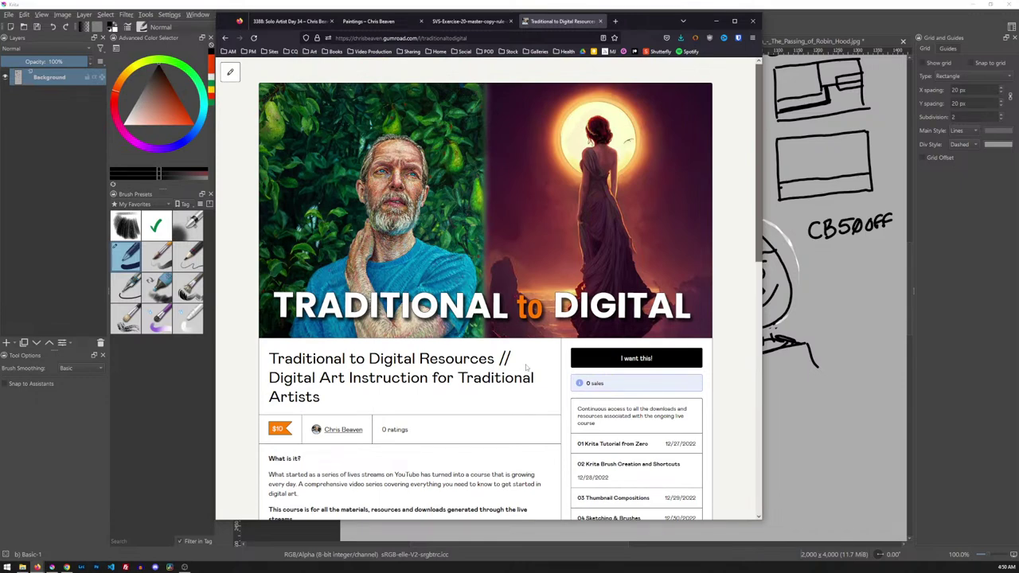
Step: From the Solo Artist Day 34 post, open Daily Art in a new tab and widen the window
left_click(295, 22)
right_click(726, 90)
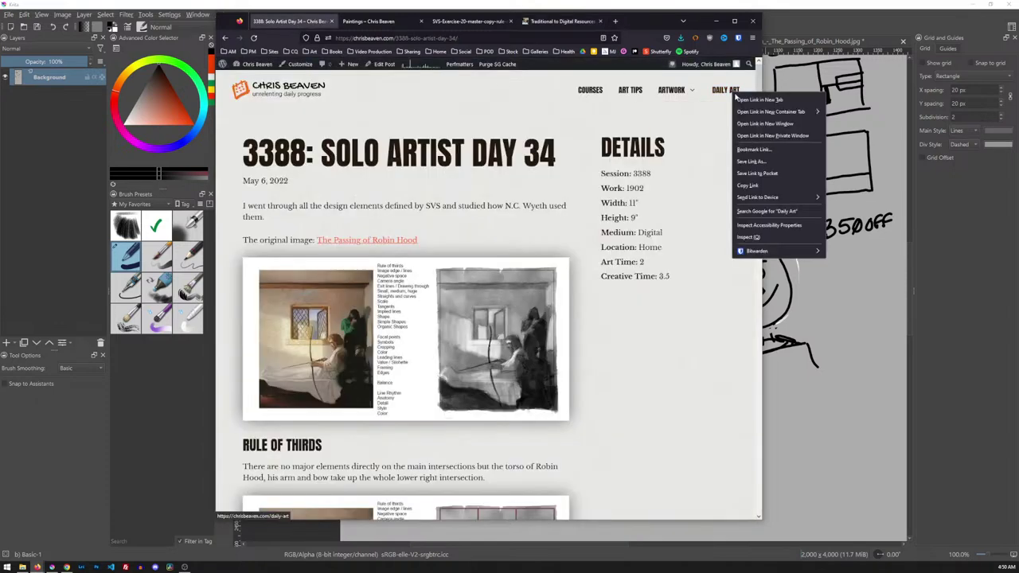
left_click(768, 99)
left_click(372, 21)
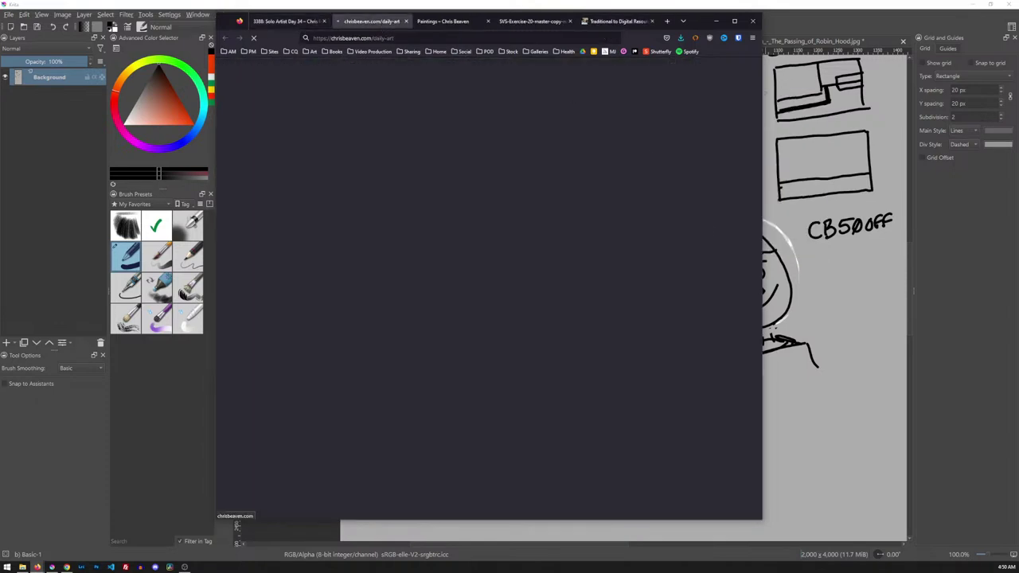
left_click_drag(762, 271, 975, 260)
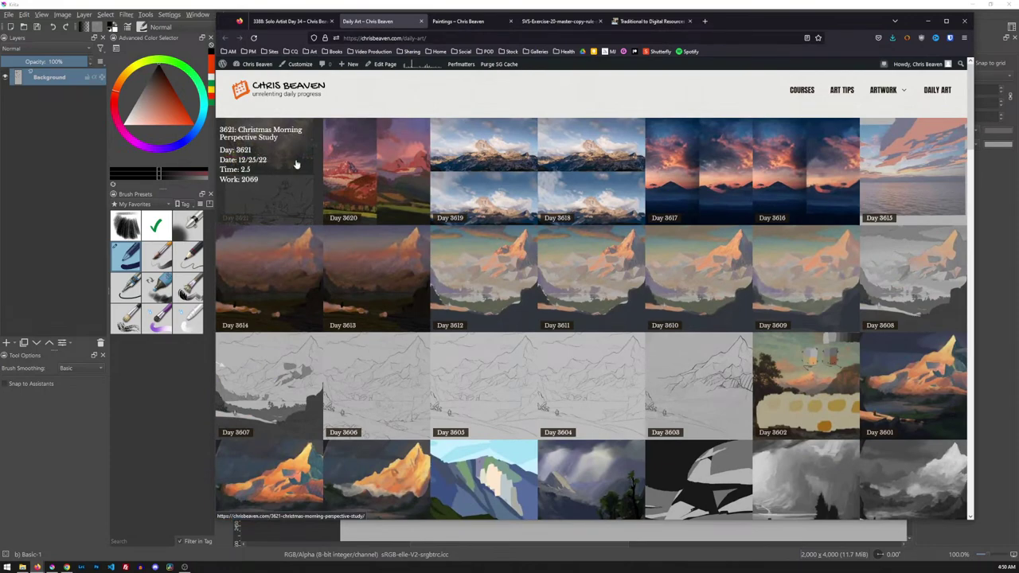
Step: Scroll through the Daily Art painting grid, then return to Krita
scroll(305, 183, "down", 3)
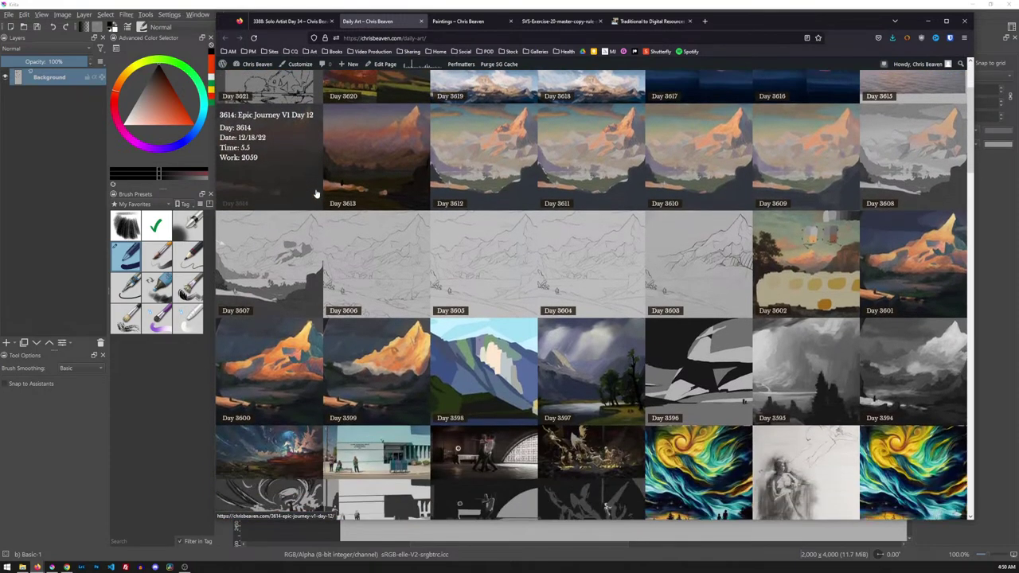
scroll(316, 194, "down", 3)
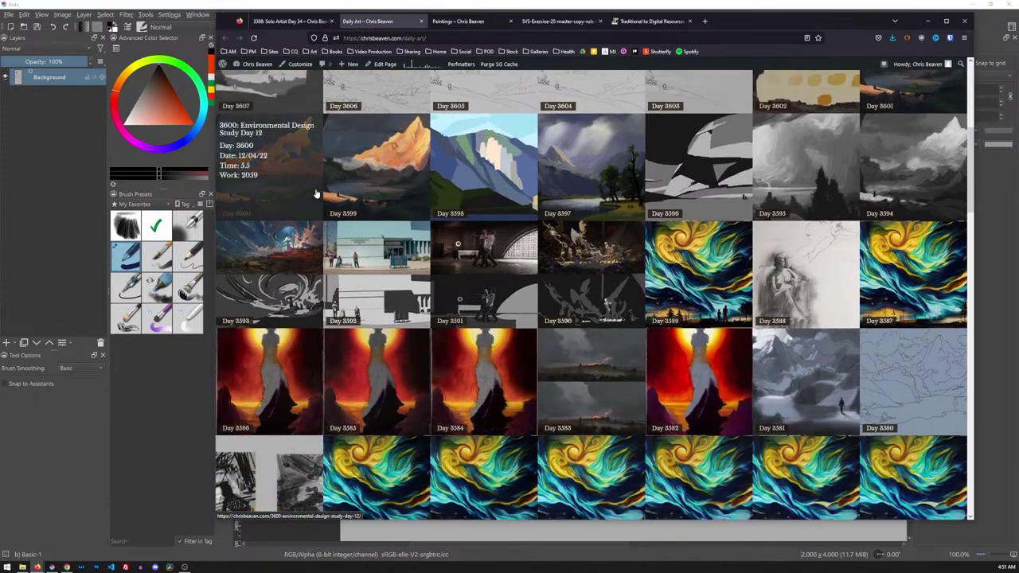
scroll(316, 194, "down", 3)
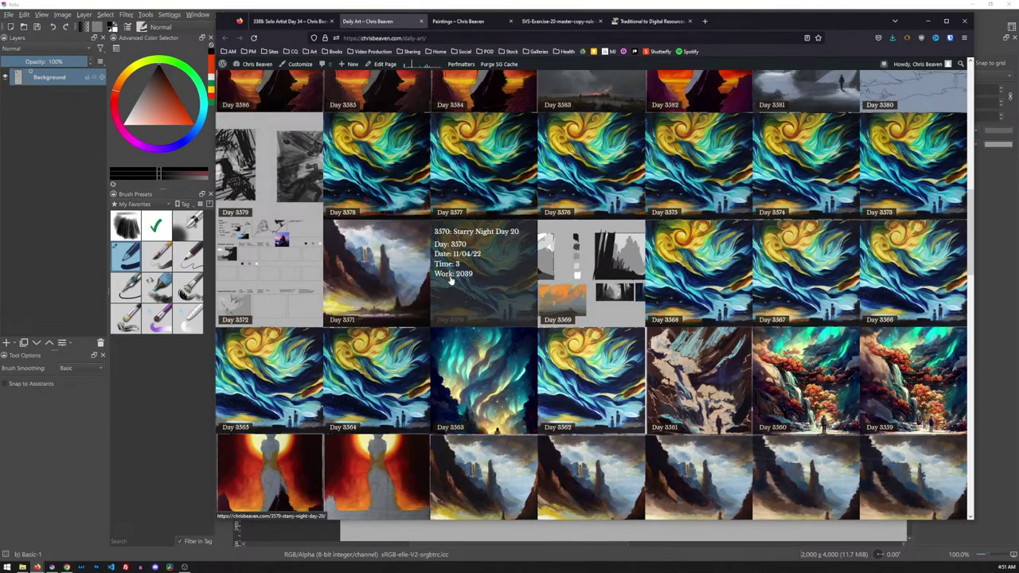
scroll(456, 295, "down", 3)
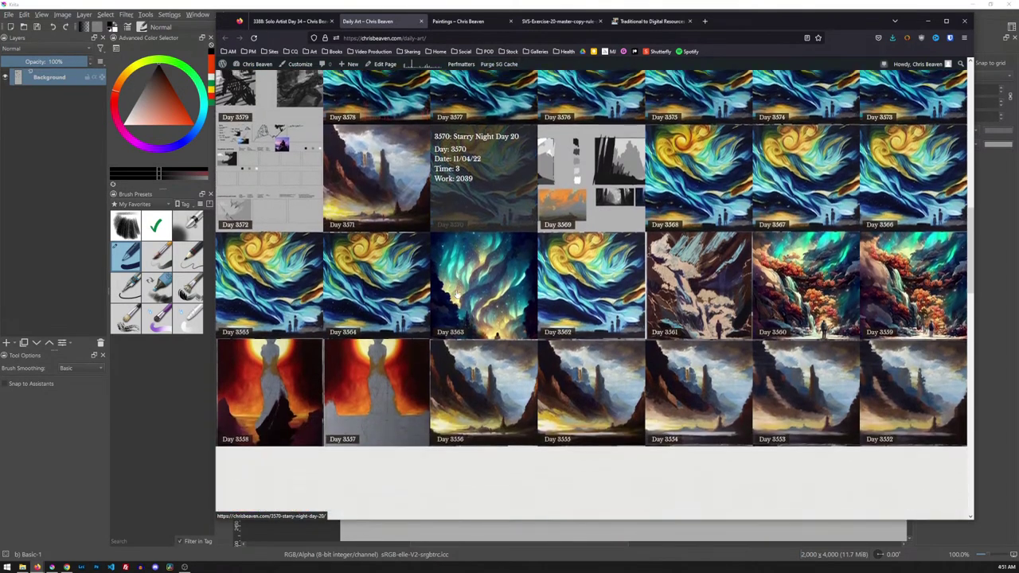
scroll(457, 295, "down", 5)
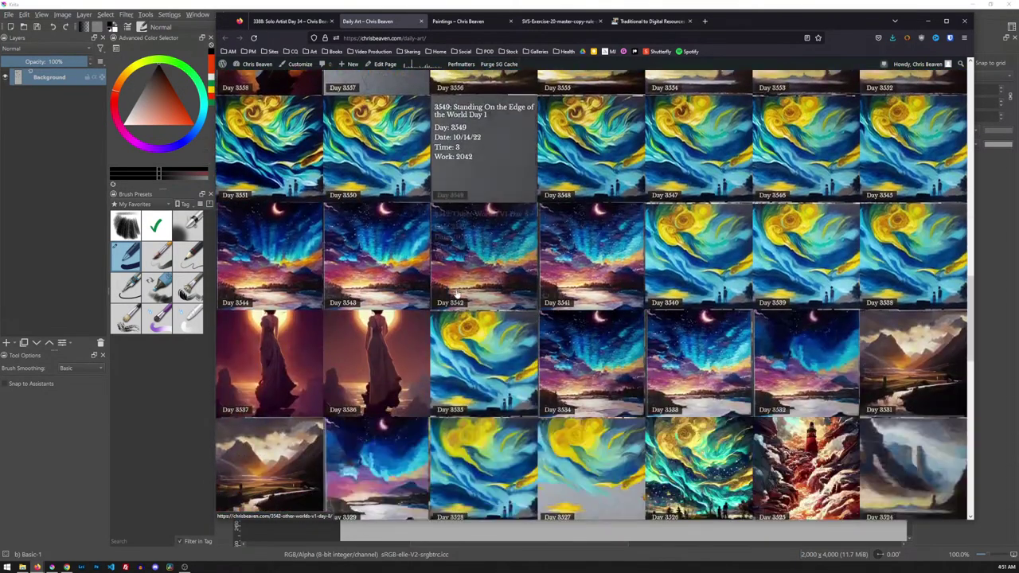
scroll(457, 295, "down", 5)
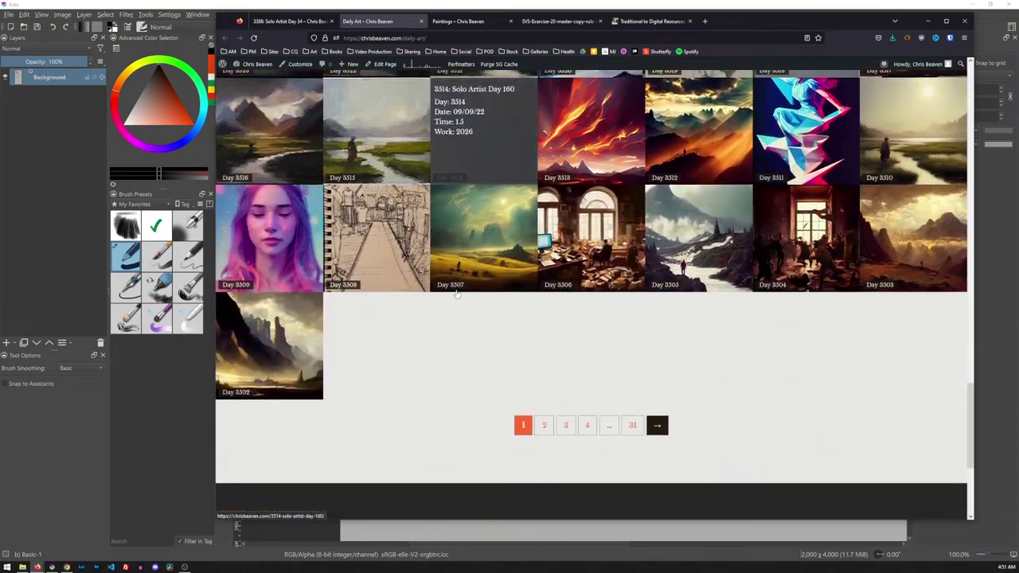
scroll(461, 308, "up", 4)
scroll(463, 325, "up", 15)
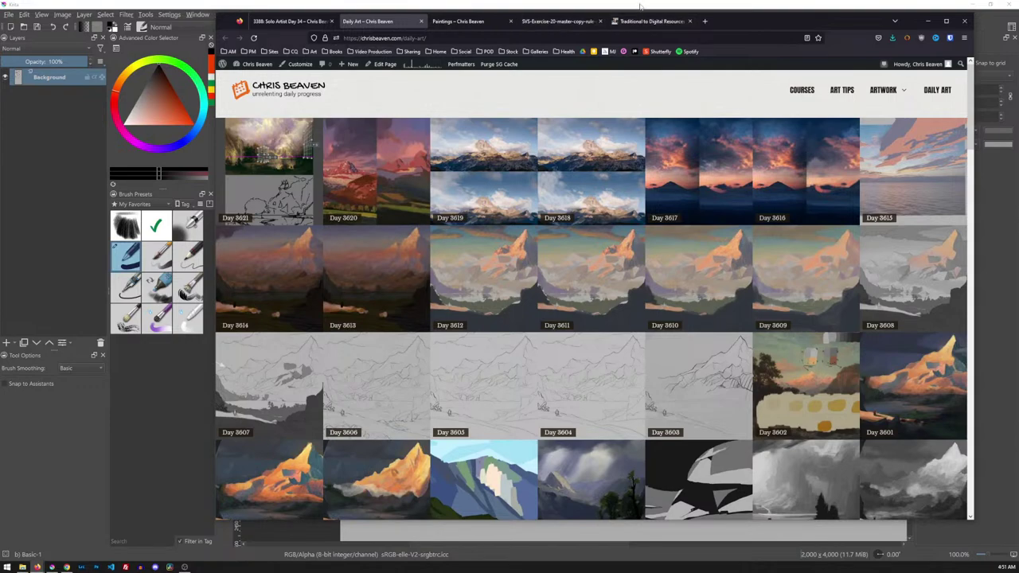
left_click(640, 6)
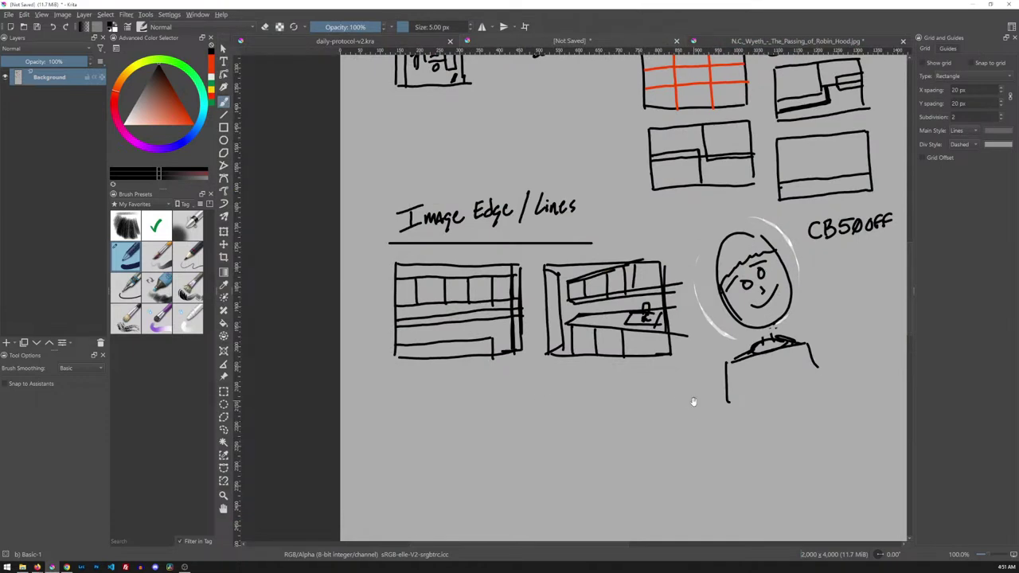
Step: Pan to the empty area below and hand-write the heading 'Negative Space'
left_click_drag(693, 406, 603, 321)
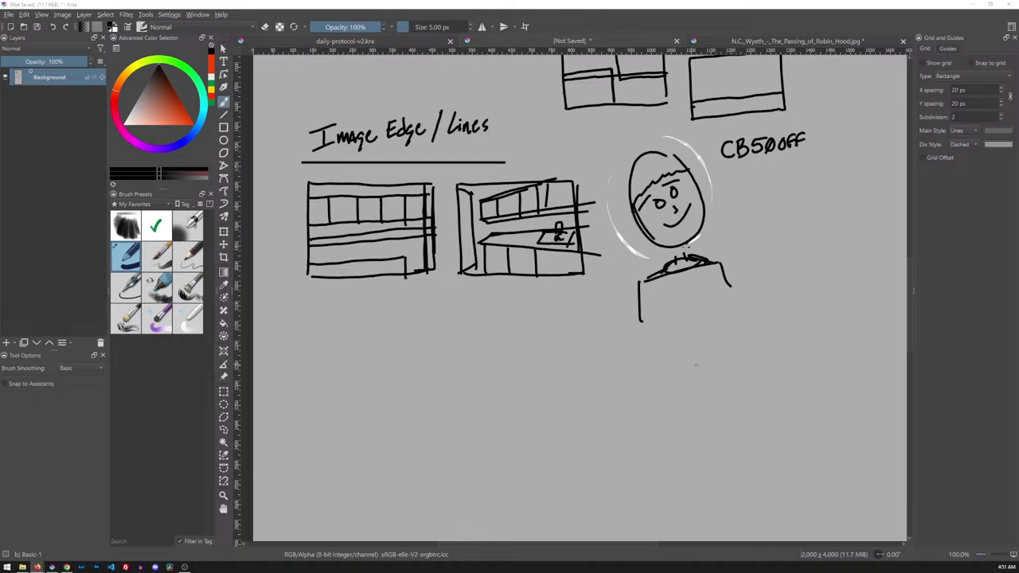
mouse_move(618, 375)
left_mouse_down()
mouse_move(660, 357)
mouse_move(657, 321)
mouse_move(654, 332)
left_mouse_up()
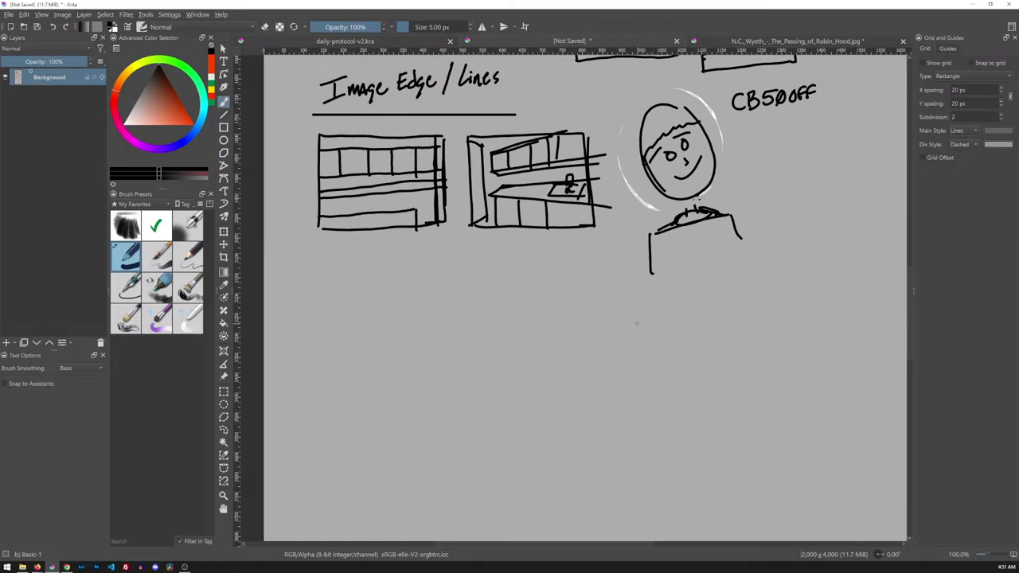
mouse_move(335, 298)
left_mouse_down()
mouse_move(334, 320)
mouse_move(346, 298)
mouse_move(352, 312)
left_mouse_up()
left_click_drag(365, 303, 362, 322)
mouse_move(370, 312)
left_mouse_down()
mouse_move(393, 296)
mouse_move(390, 312)
left_mouse_up()
mouse_move(394, 296)
left_mouse_down()
mouse_move(395, 311)
mouse_move(406, 309)
mouse_move(417, 291)
left_mouse_up()
left_click_drag(445, 287, 438, 308)
mouse_move(450, 289)
left_mouse_down()
mouse_move(450, 312)
mouse_move(452, 301)
left_mouse_up()
left_click_drag(466, 291, 471, 303)
mouse_move(480, 291)
left_mouse_down()
mouse_move(476, 301)
mouse_move(488, 291)
left_mouse_up()
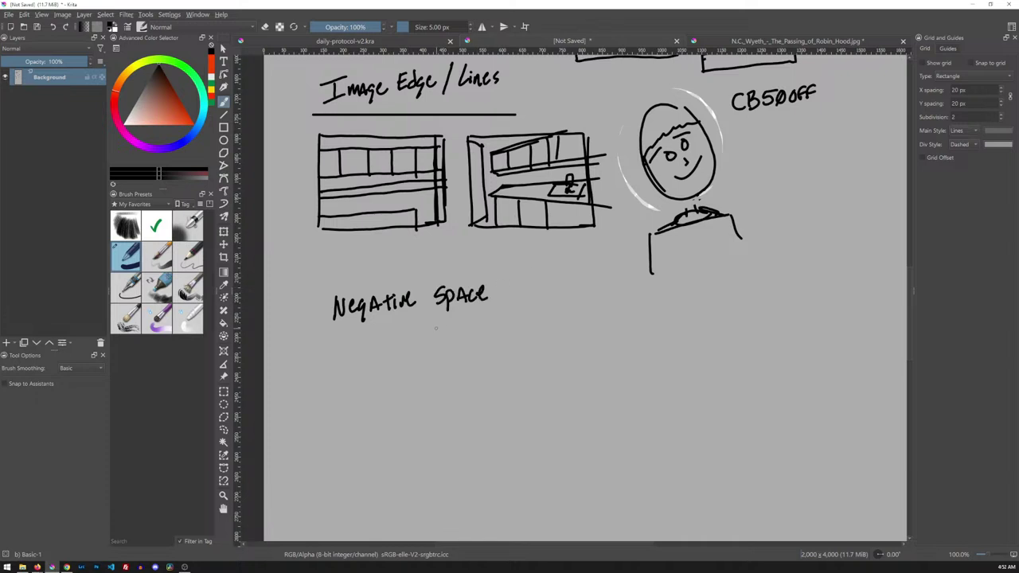
Step: Underline the heading with a straight line and pan it near the top of the view
key("v")
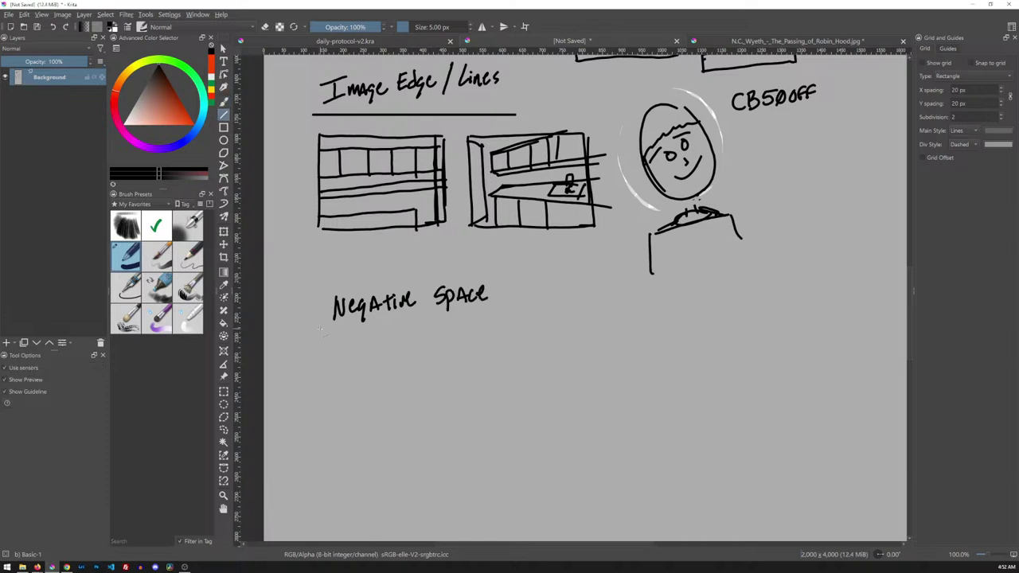
left_click_drag(319, 325, 513, 326)
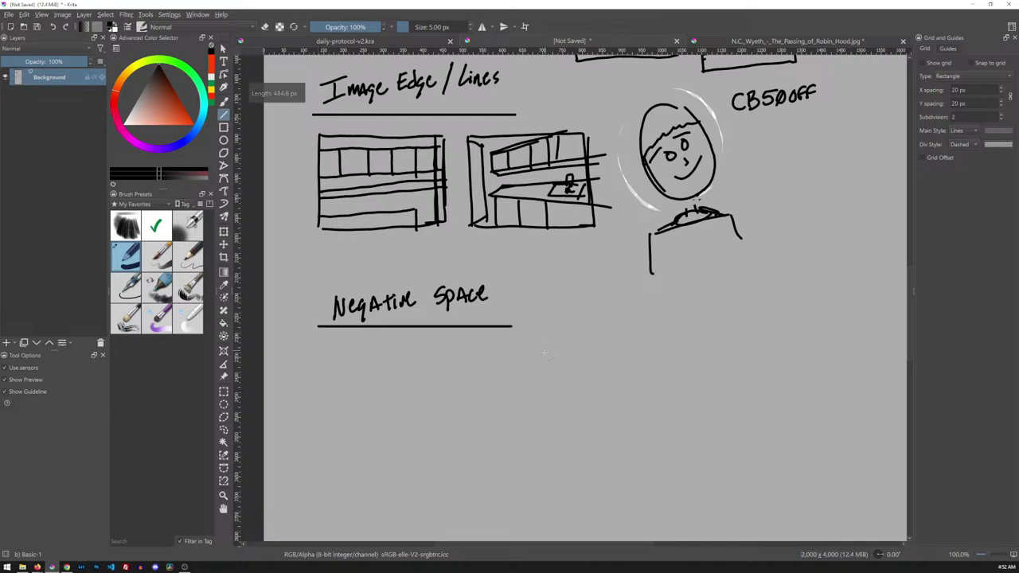
key("b")
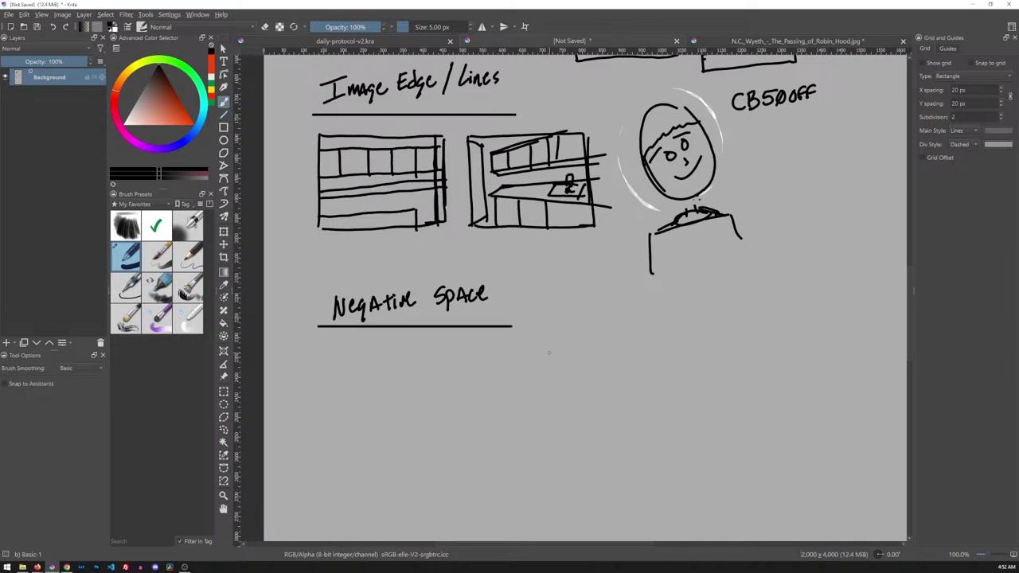
left_click_drag(548, 361, 578, 166)
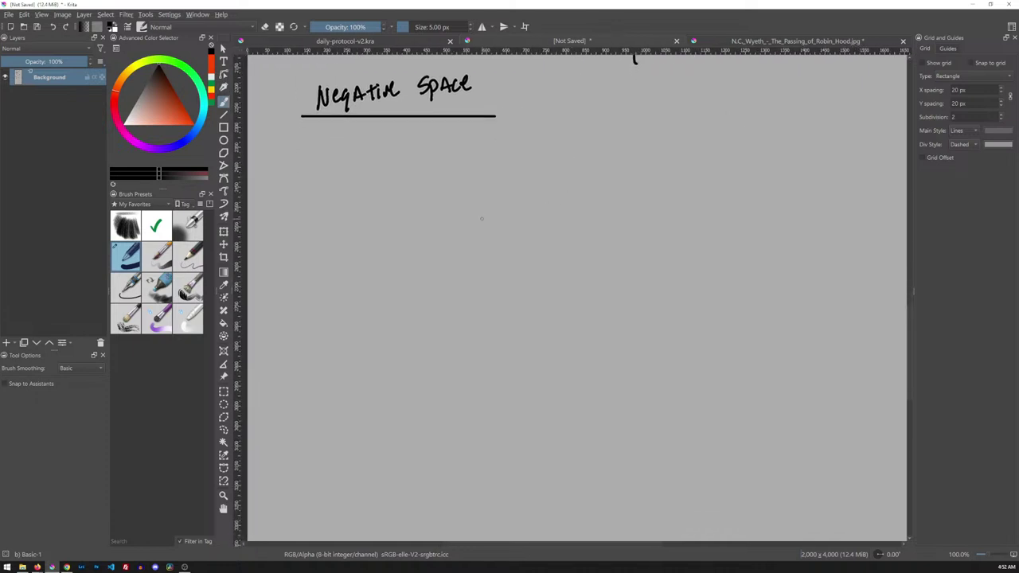
key("r")
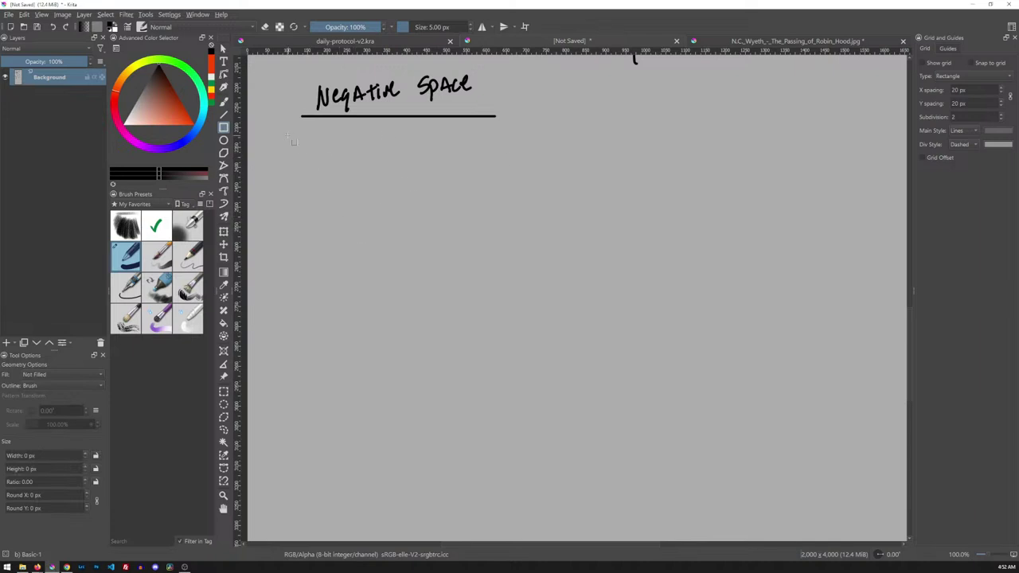
Step: Draw two thumbnail frames and fill a black tower-and-ground silhouette in the left one
left_click_drag(277, 130, 400, 216)
left_click_drag(410, 130, 538, 220)
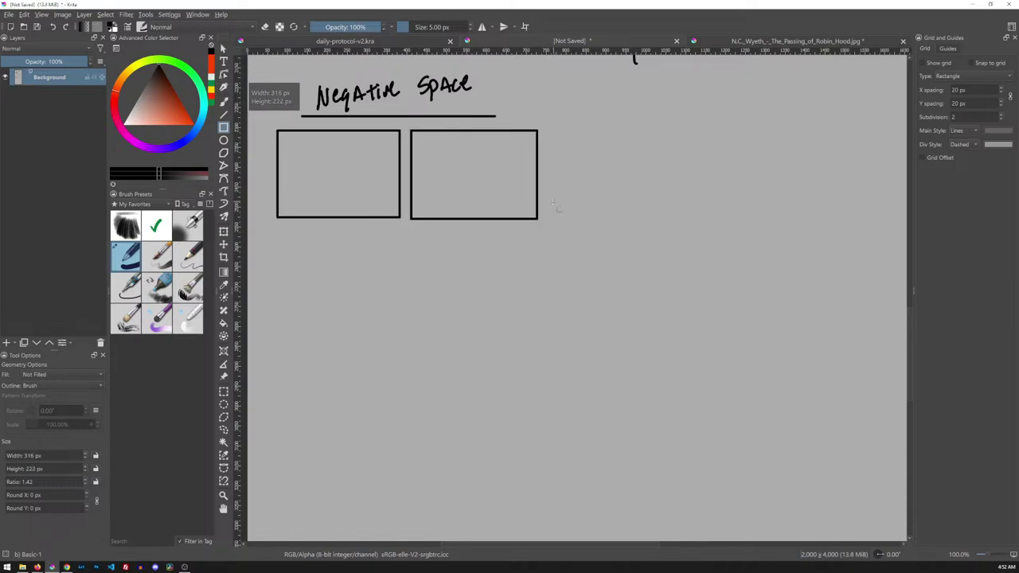
key("b")
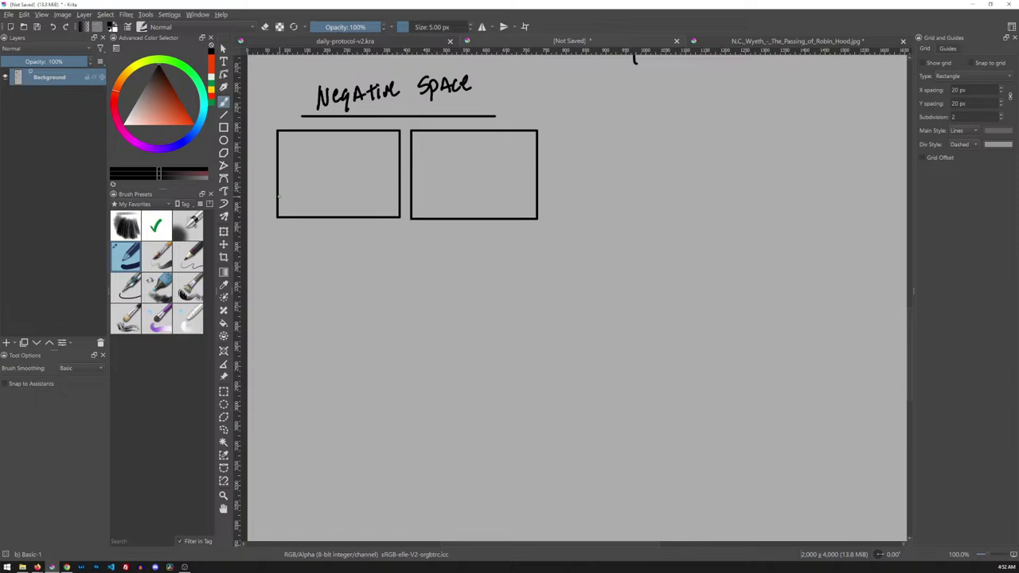
left_click_drag(278, 195, 399, 198)
mouse_move(326, 202)
left_mouse_down()
mouse_move(339, 153)
mouse_move(351, 162)
mouse_move(353, 203)
left_mouse_up()
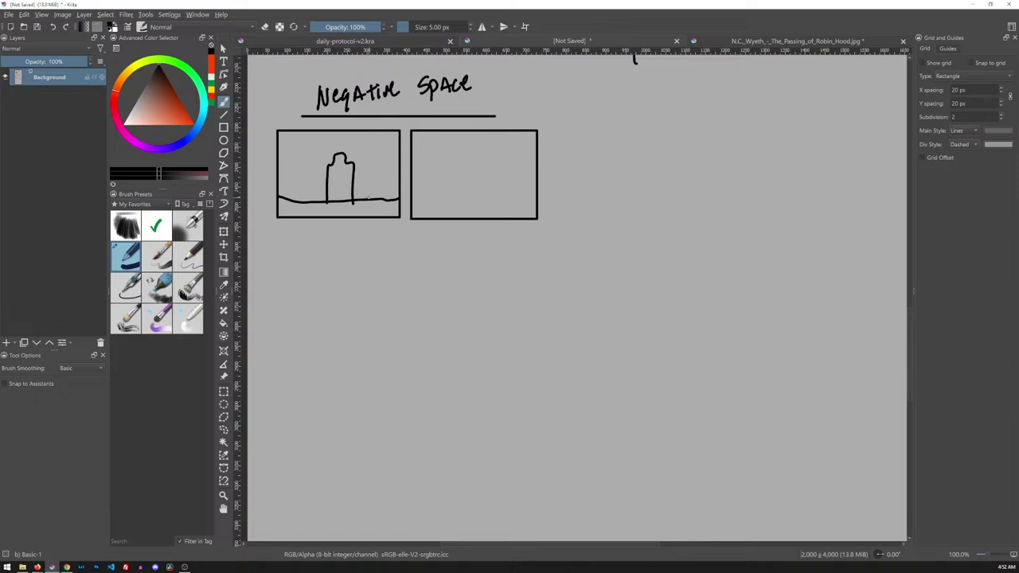
key("f")
left_click(348, 191)
left_click(374, 210)
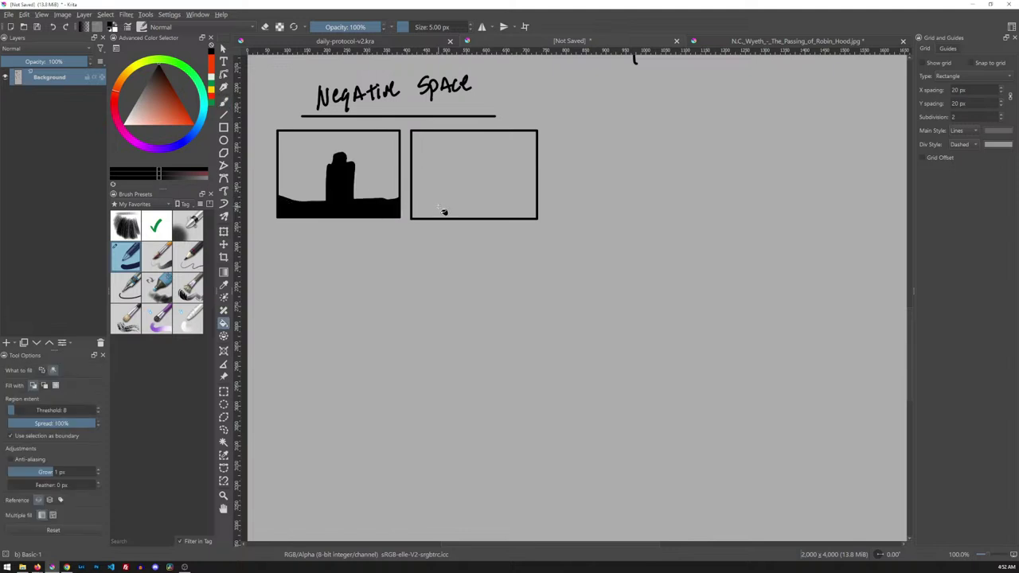
Step: Handwrite 'Story' beside the Negative Space heading
key("b")
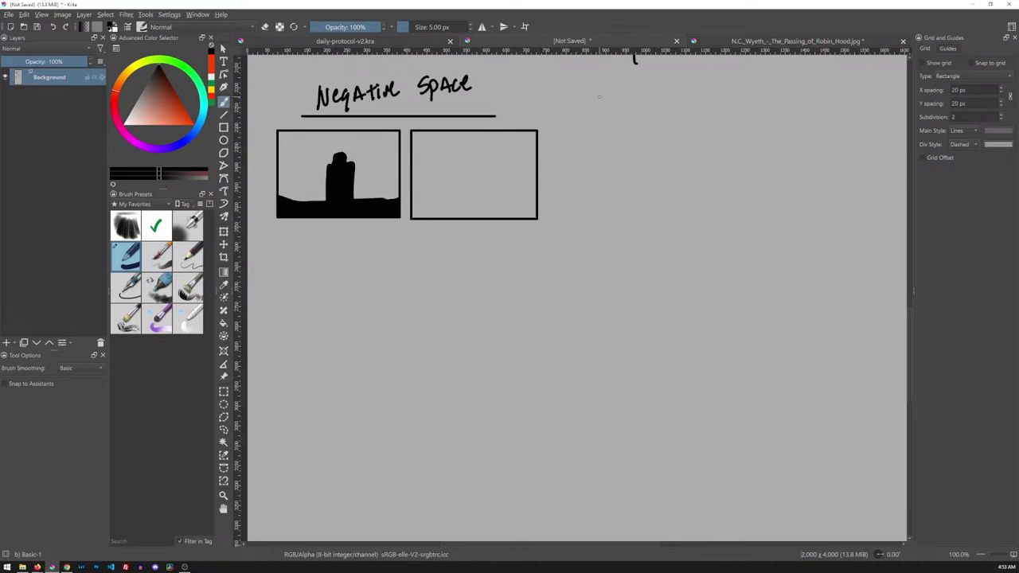
left_click_drag(611, 91, 602, 115)
mouse_move(609, 97)
left_mouse_down()
mouse_move(627, 92)
mouse_move(620, 109)
left_mouse_up()
left_click_drag(629, 92, 640, 91)
mouse_move(643, 100)
left_mouse_down()
mouse_move(645, 89)
mouse_move(639, 126)
left_mouse_up()
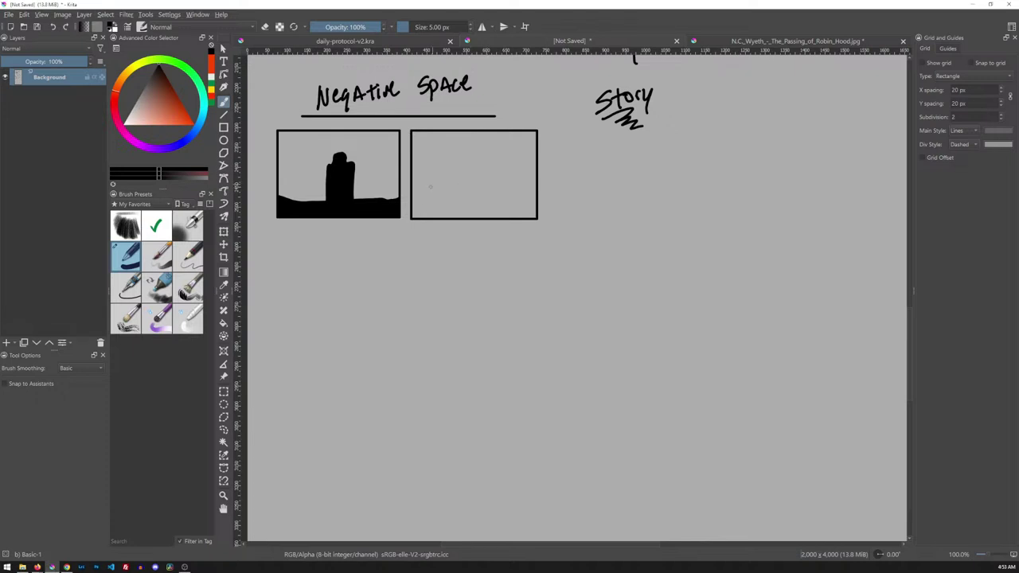
Step: Brush a figure on a diagonal slope in the right frame and fill below the slope black
left_click_drag(415, 201, 533, 143)
mouse_move(461, 185)
left_mouse_down()
mouse_move(431, 169)
mouse_move(500, 161)
left_mouse_up()
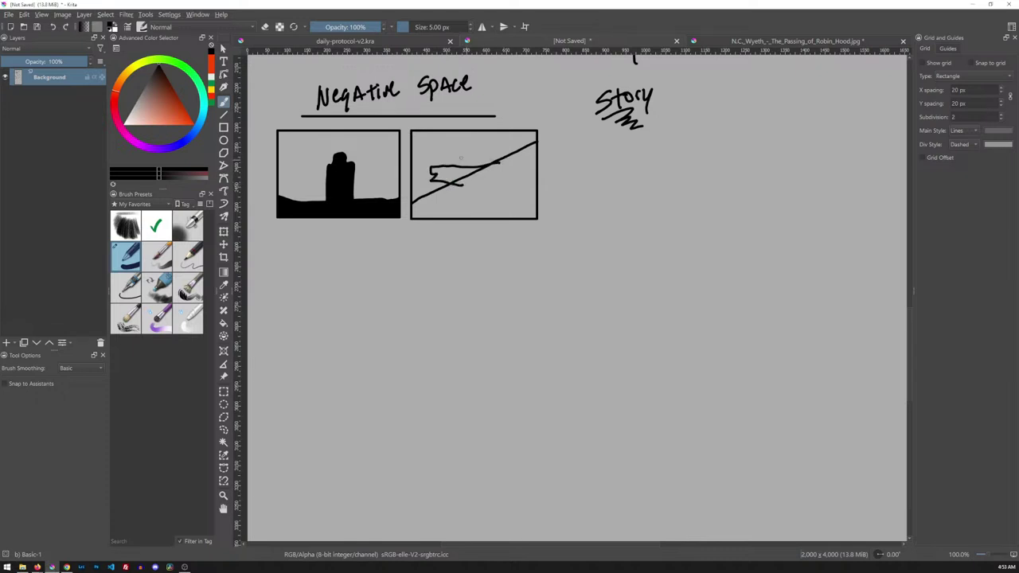
mouse_move(425, 158)
left_mouse_down()
mouse_move(464, 156)
mouse_move(434, 178)
mouse_move(445, 176)
mouse_move(444, 163)
mouse_move(473, 164)
mouse_move(492, 151)
left_mouse_up()
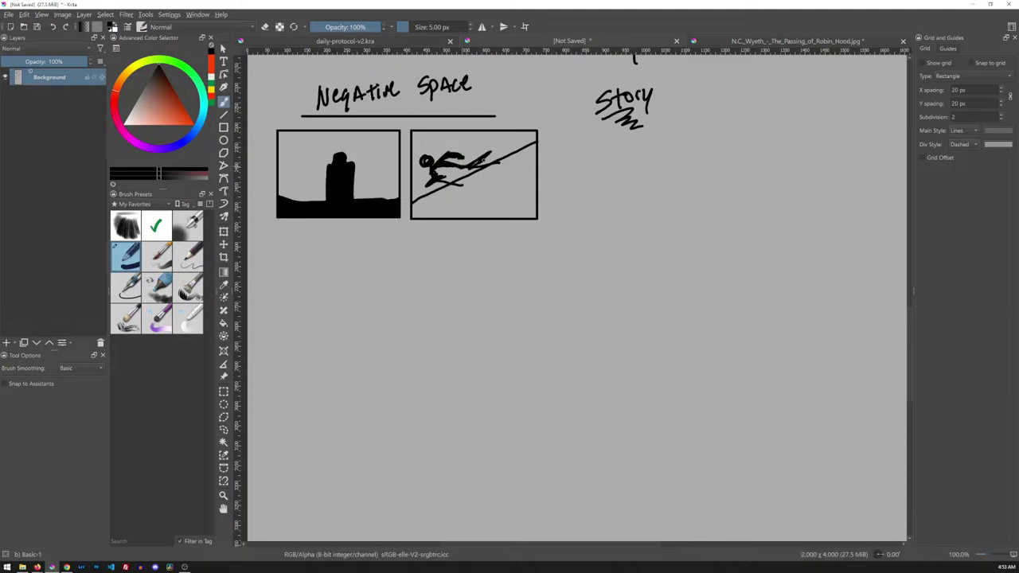
mouse_move(442, 182)
left_mouse_down()
mouse_move(454, 177)
mouse_move(449, 166)
mouse_move(456, 169)
left_mouse_up()
key("f")
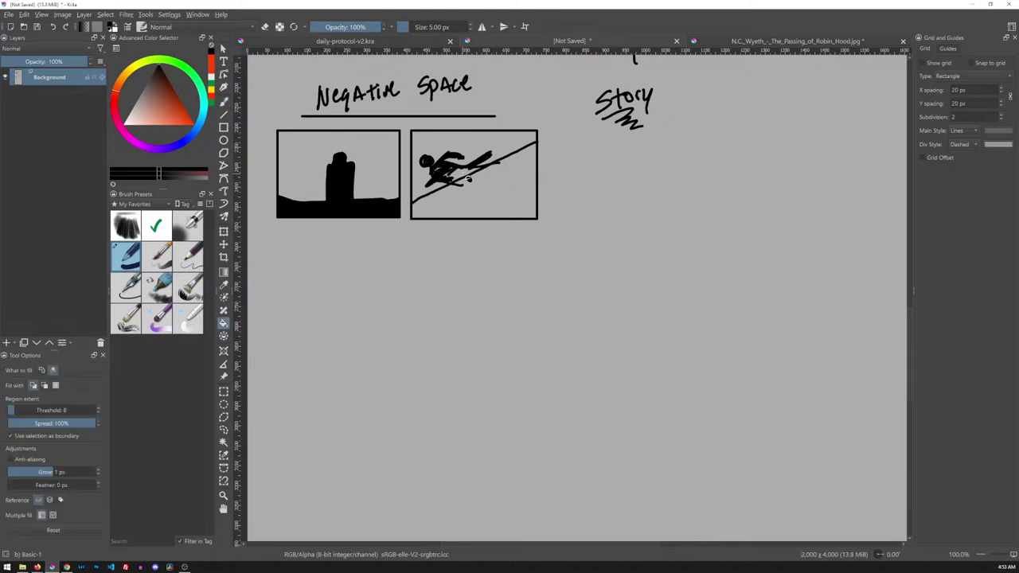
left_click(492, 199)
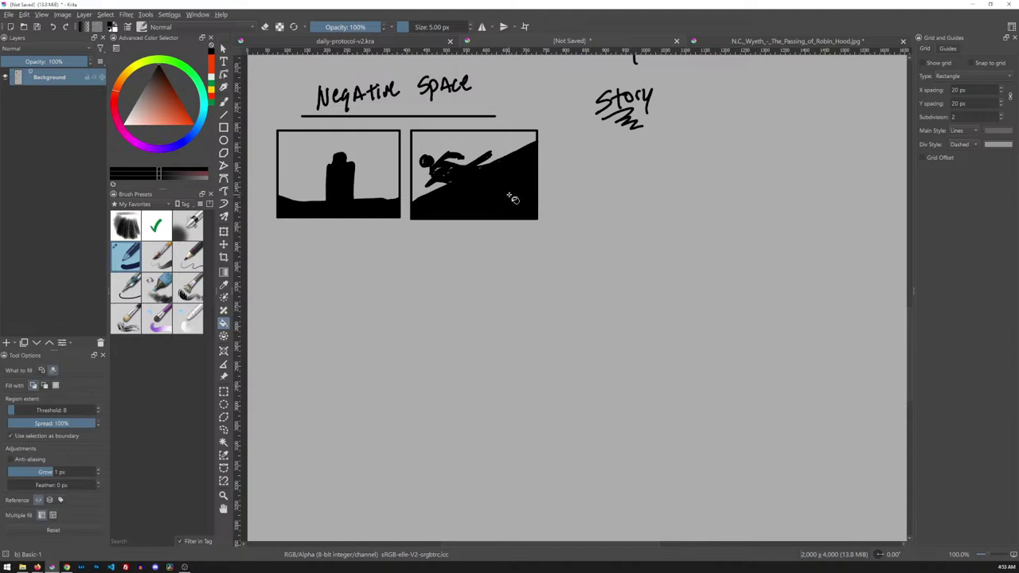
key("b")
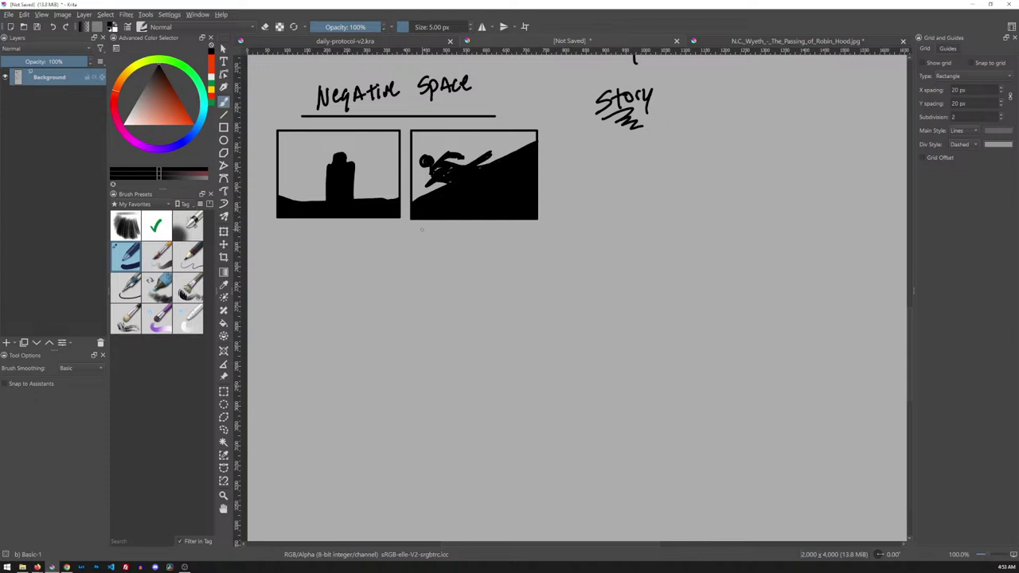
Step: Outline the negative space of both thumbnails in orange-red, undoing a stray mark
left_click(189, 125)
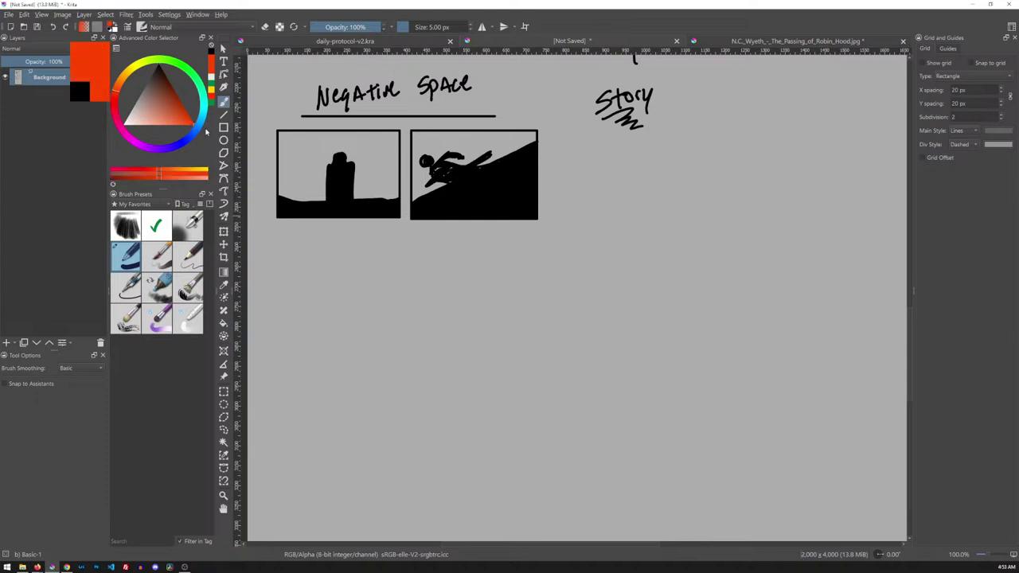
mouse_move(279, 192)
left_mouse_down()
mouse_move(316, 199)
mouse_move(342, 151)
mouse_move(355, 161)
mouse_move(356, 196)
mouse_move(399, 196)
mouse_move(398, 146)
mouse_move(386, 131)
mouse_move(277, 138)
mouse_move(279, 194)
left_mouse_up()
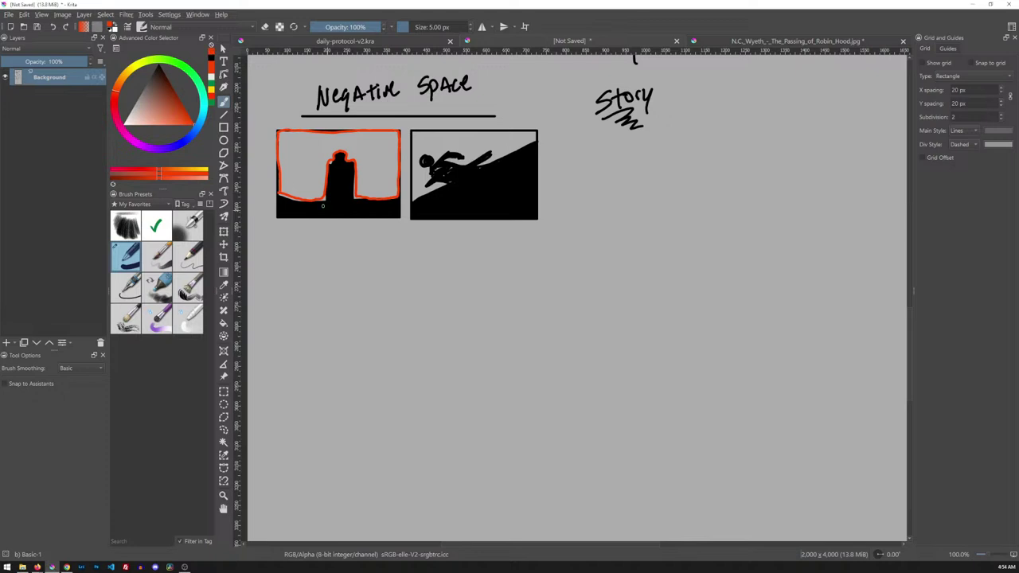
mouse_move(411, 200)
left_mouse_down()
mouse_move(447, 182)
mouse_move(424, 177)
mouse_move(424, 156)
mouse_move(453, 152)
mouse_move(473, 163)
mouse_move(535, 132)
mouse_move(414, 132)
mouse_move(412, 202)
left_mouse_up()
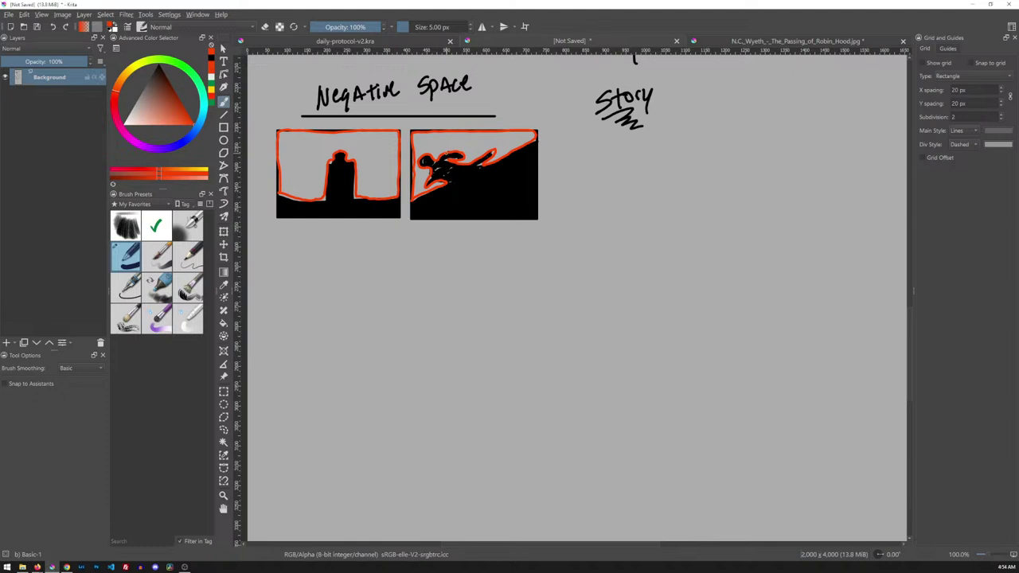
left_click_drag(474, 188, 522, 186)
key("ctrl+z")
Step: Draw an orange arrow at Negative Space and handwrite 'Thumbnails' in black beside the panels
mouse_move(527, 70)
left_mouse_down()
mouse_move(491, 91)
mouse_move(513, 92)
left_mouse_up()
key("d")
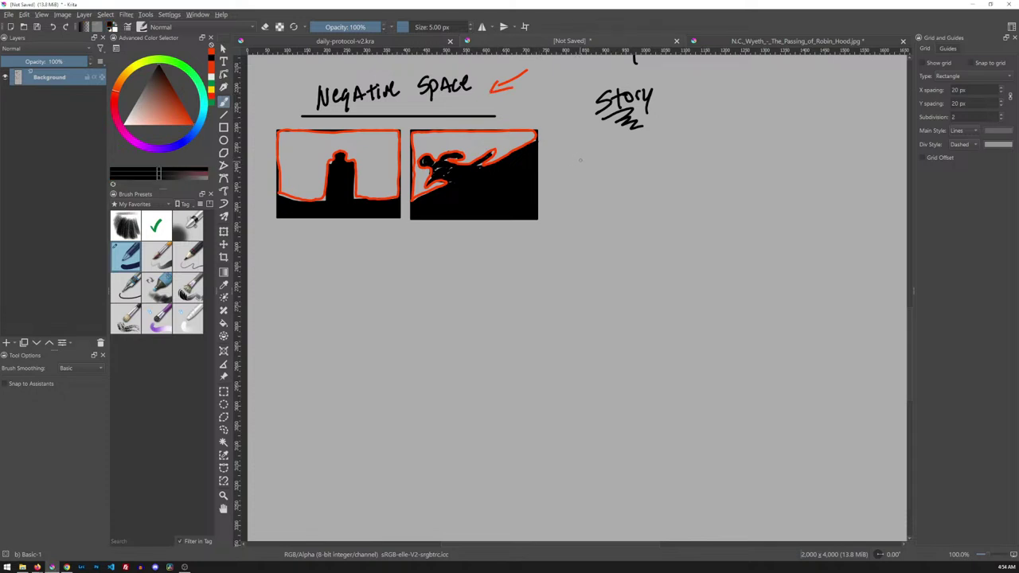
left_click_drag(570, 162, 587, 159)
left_click_drag(579, 161, 579, 177)
mouse_move(584, 160)
left_mouse_down()
mouse_move(591, 170)
mouse_move(660, 172)
left_mouse_up()
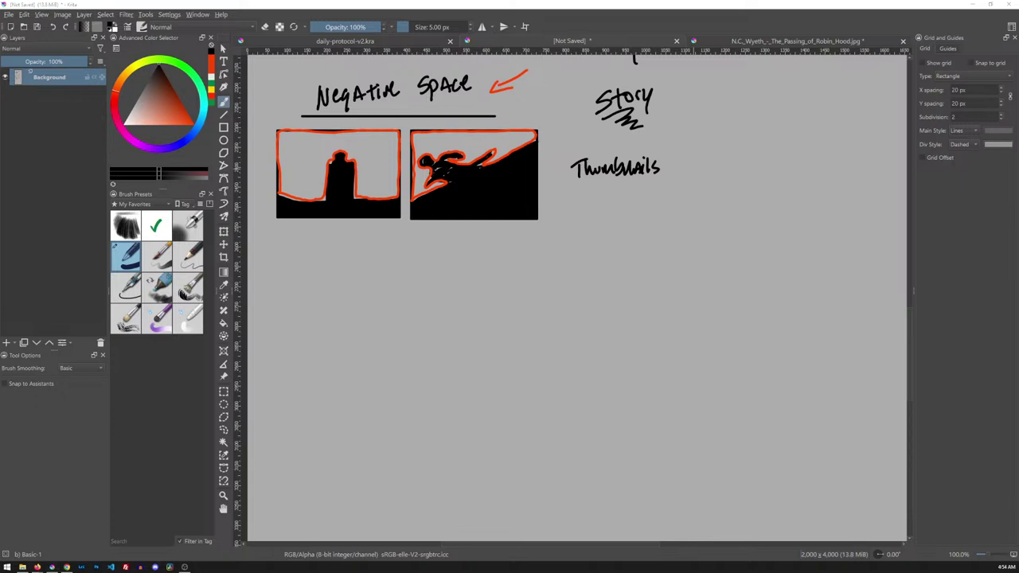
key("alt+Tab")
Step: Open a black-and-white thumbnail sheet from the ArtStation Thumbnails collection in a new tab
key("ctrl+t")
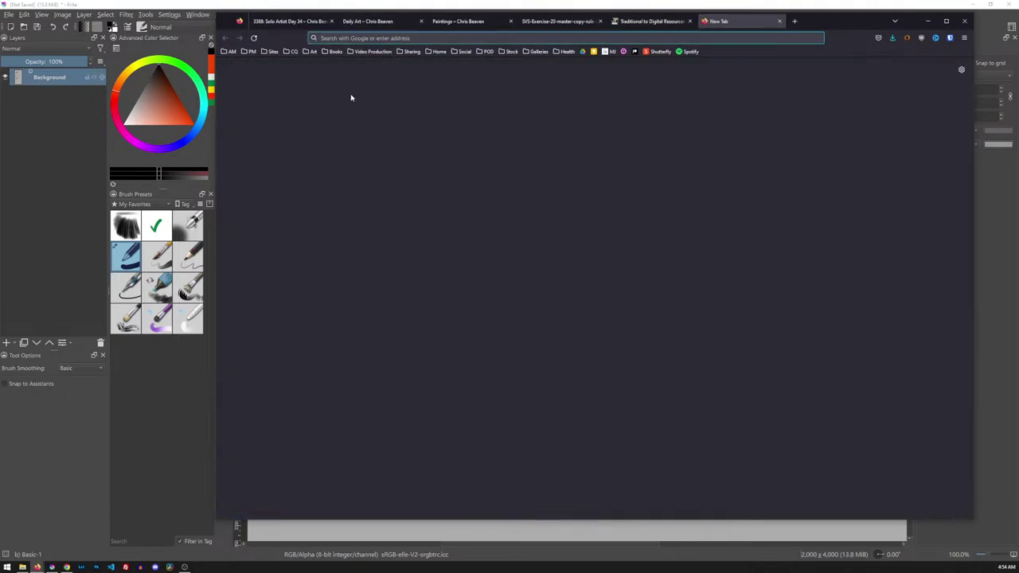
left_click(310, 51)
left_click(328, 77)
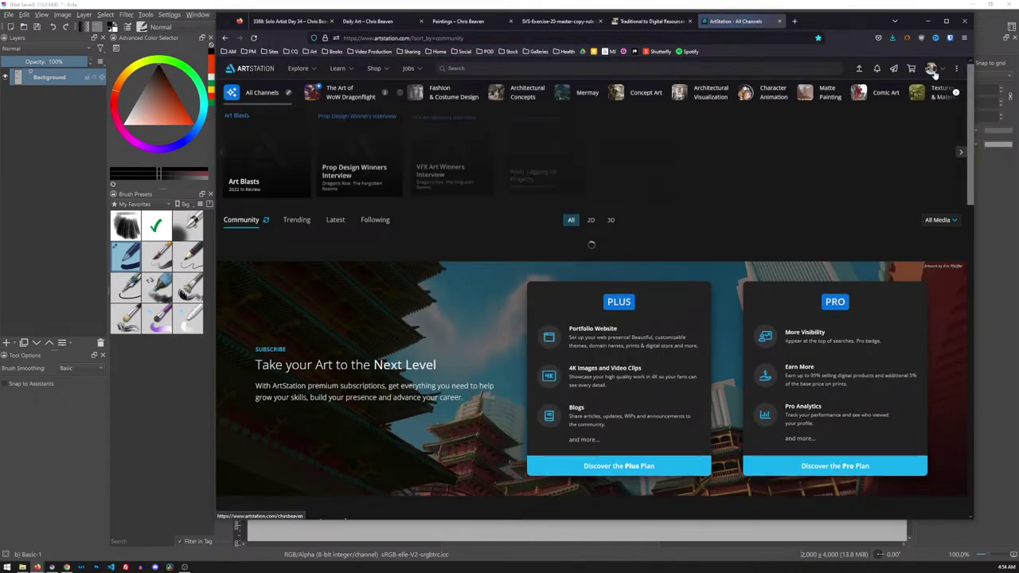
mouse_move(932, 70)
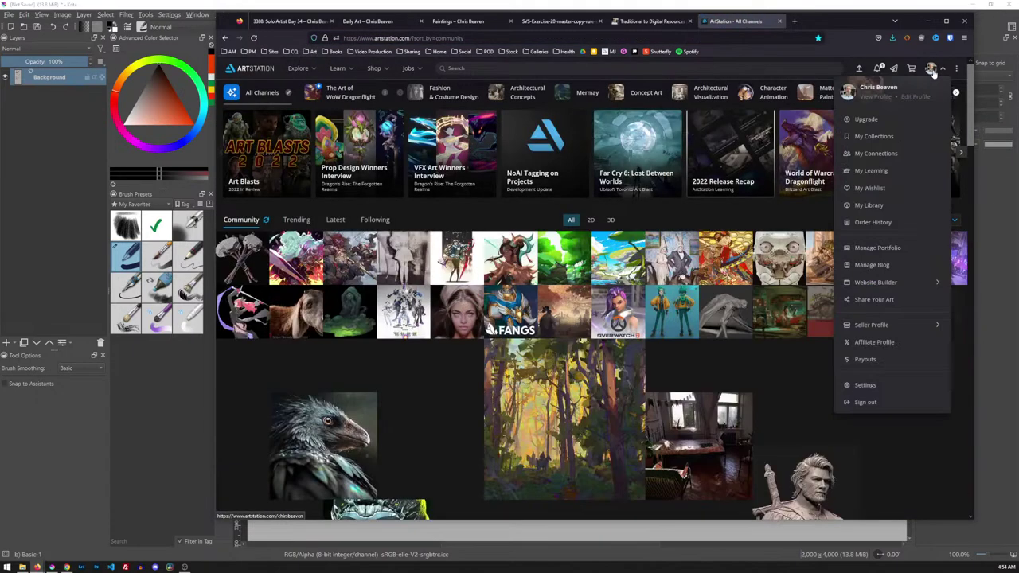
left_click(876, 138)
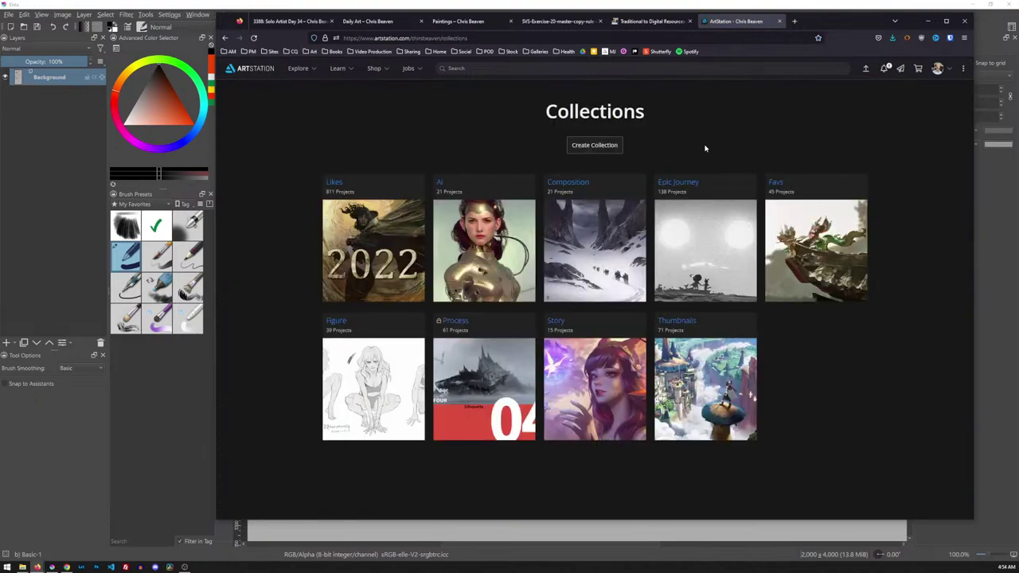
left_click(681, 352)
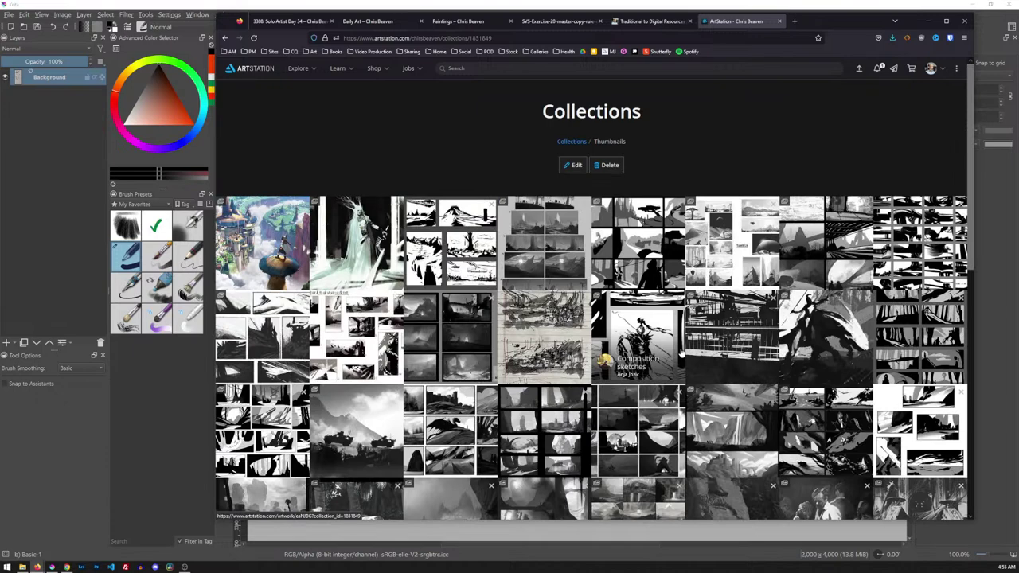
scroll(680, 352, "down", 2)
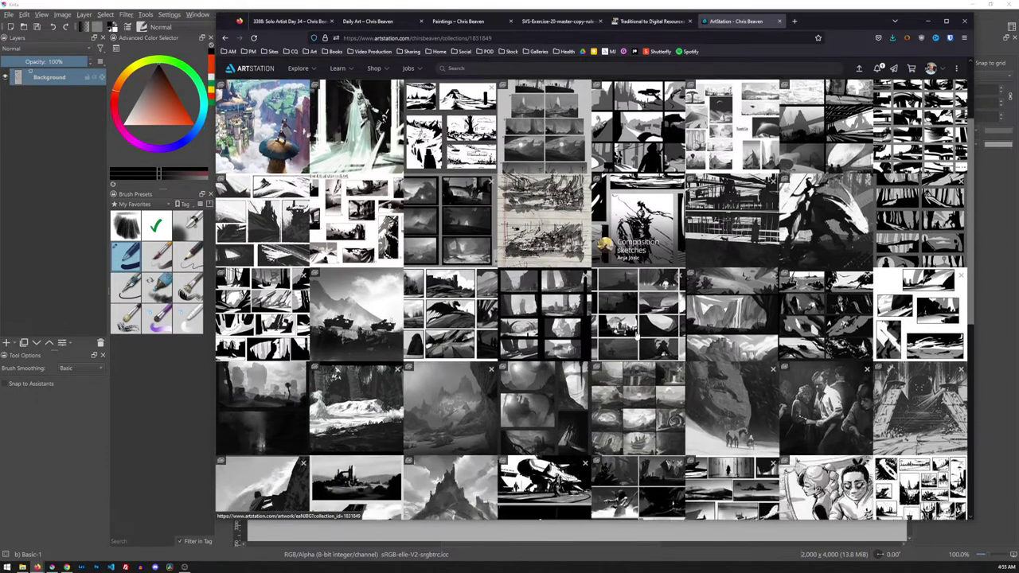
scroll(629, 385, "down", 2)
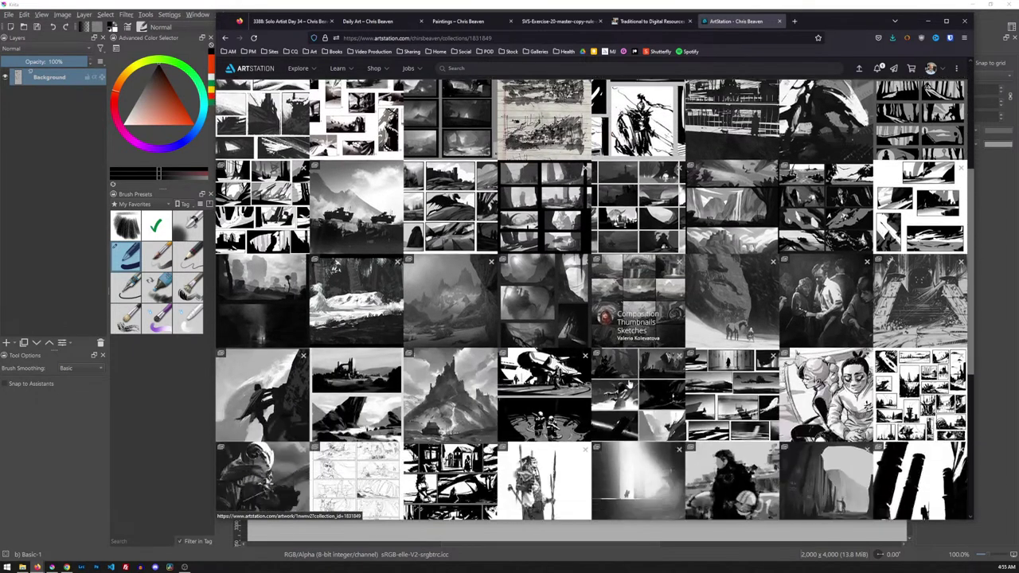
scroll(629, 385, "down", 2)
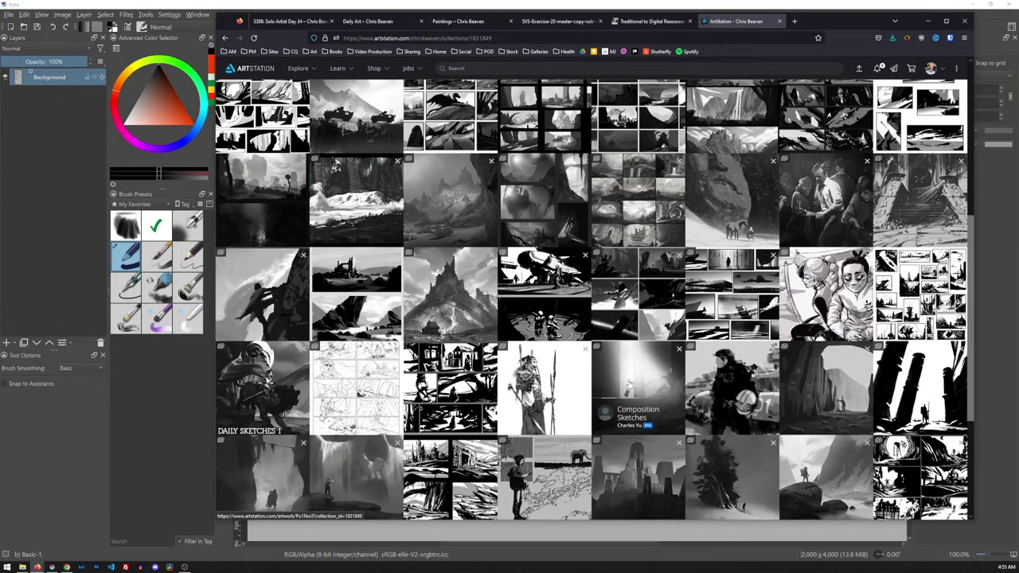
scroll(629, 385, "down", 3)
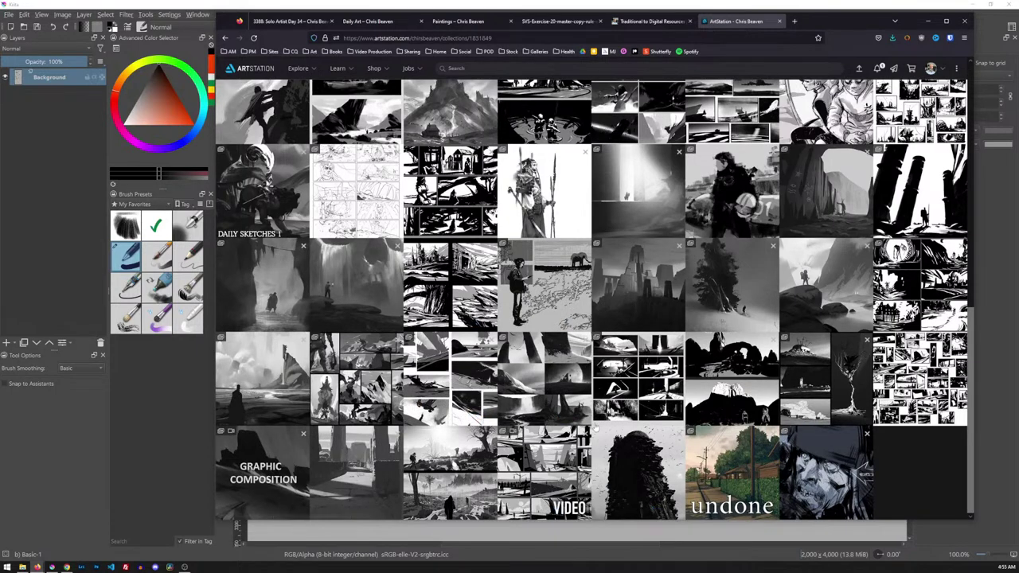
left_click(902, 374)
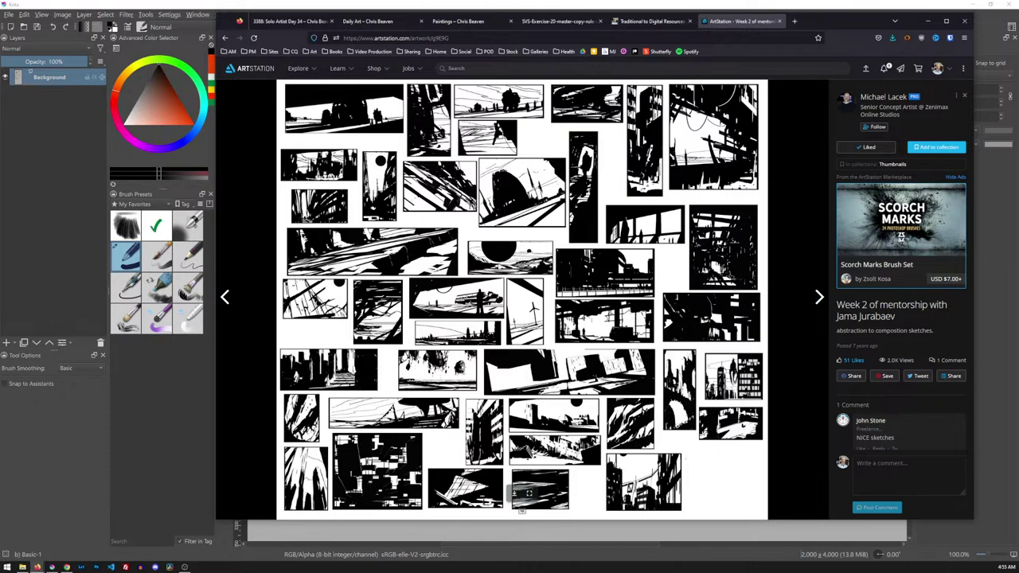
Step: Capture the whole thumbnail sheet as a screen clip
key("ctrl+plus")
key("ctrl+plus")
key("ctrl+0")
right_click(519, 205)
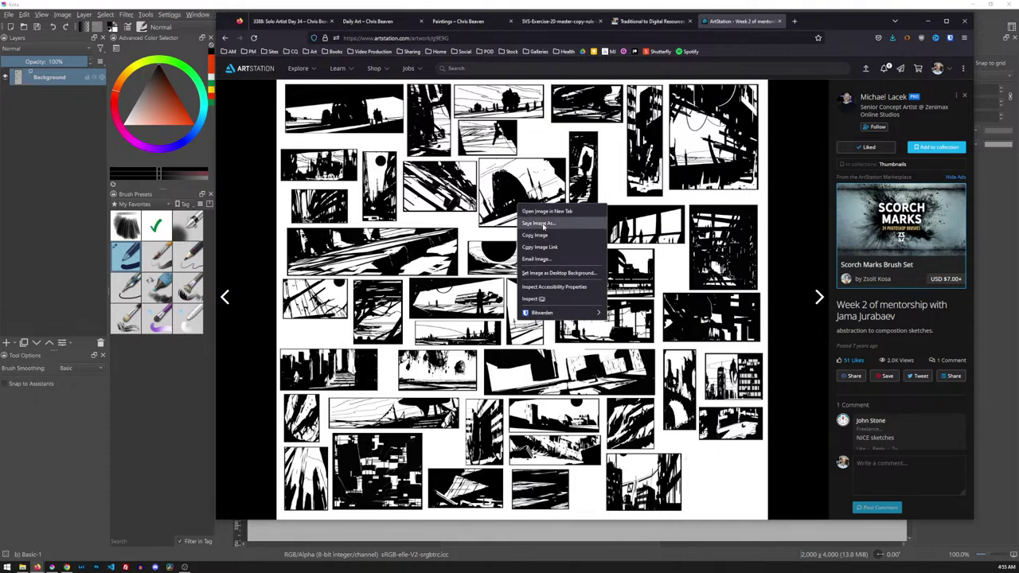
left_click(543, 225)
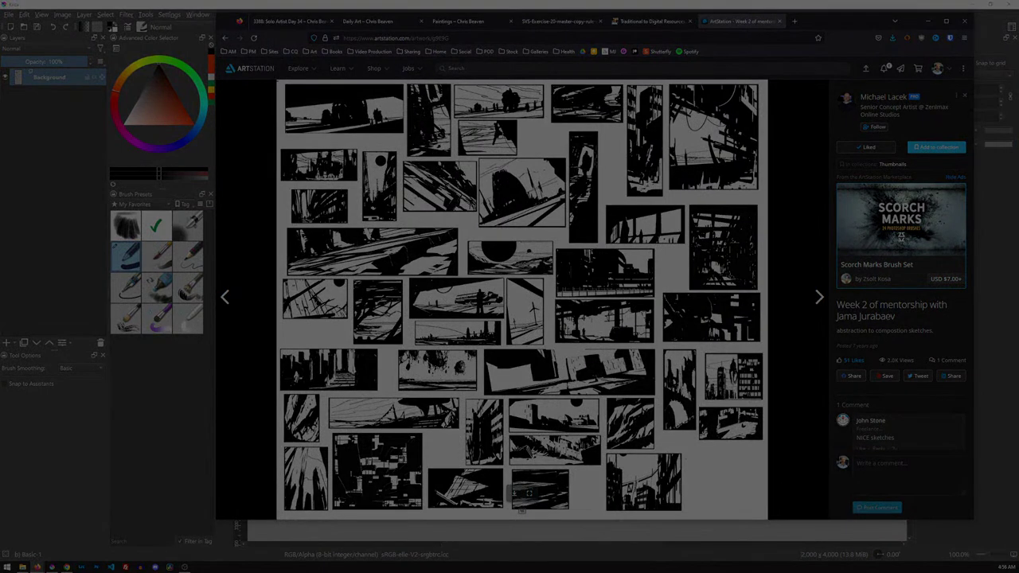
left_click_drag(277, 79, 764, 519)
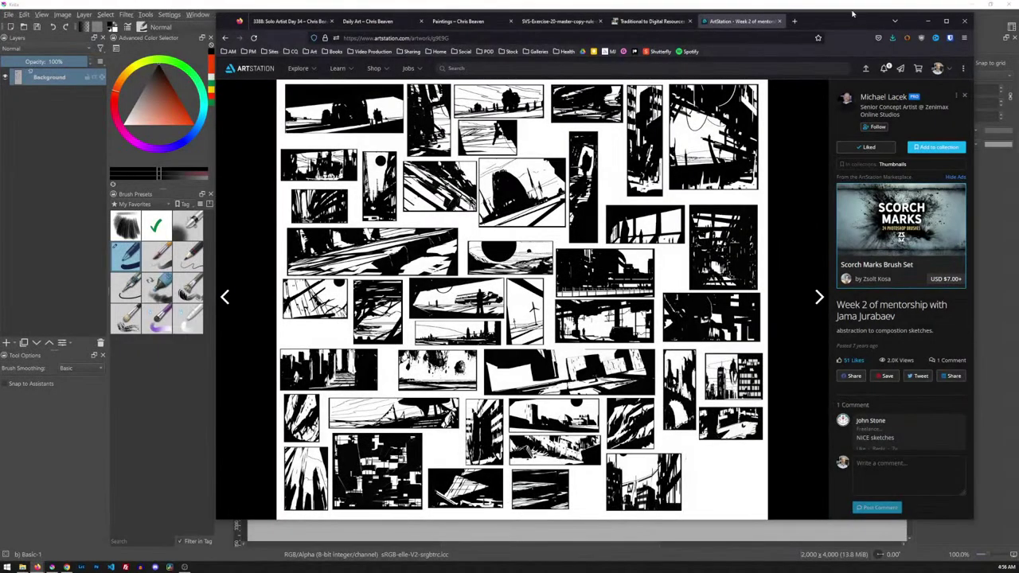
Step: Paste the captured sheet into Krita as a new layer using As Web (sRGB)
key("alt+Tab")
key("ctrl")
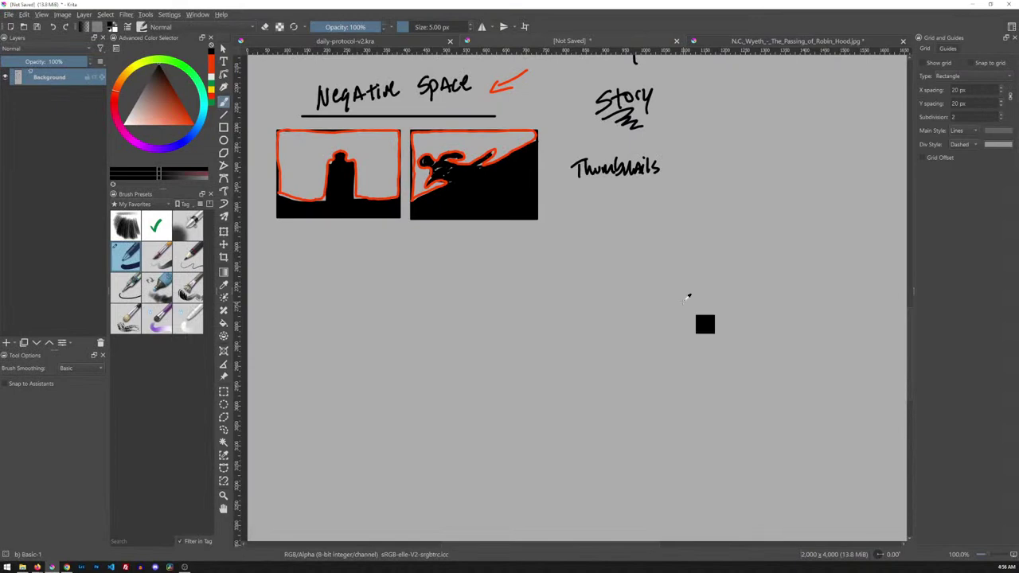
key("ctrl+v")
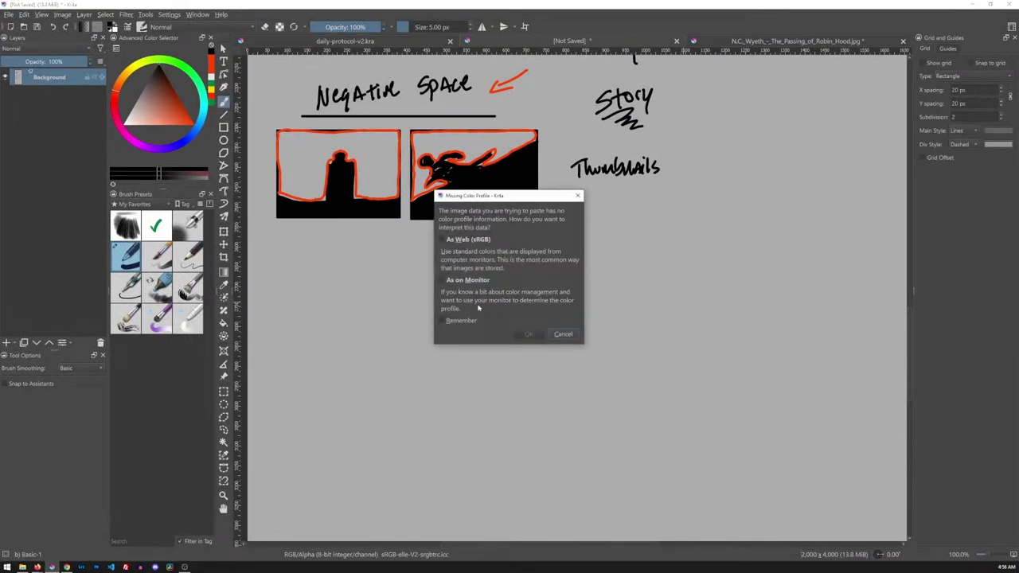
left_click(446, 239)
left_click(528, 333)
left_click_drag(652, 202, 661, 279)
mouse_move(684, 211)
left_mouse_down()
mouse_move(694, 129)
mouse_move(625, 422)
mouse_move(609, 454)
mouse_move(569, 452)
left_mouse_up()
Step: Position the pasted thumbnail sheet below the Negative Space sketches
key("t")
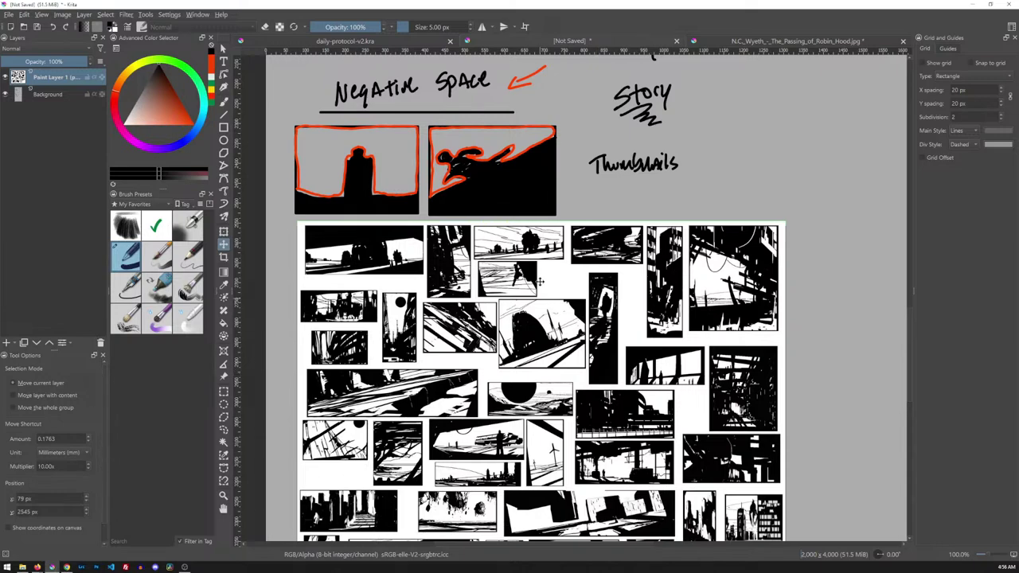
key("2")
key("1")
key("2")
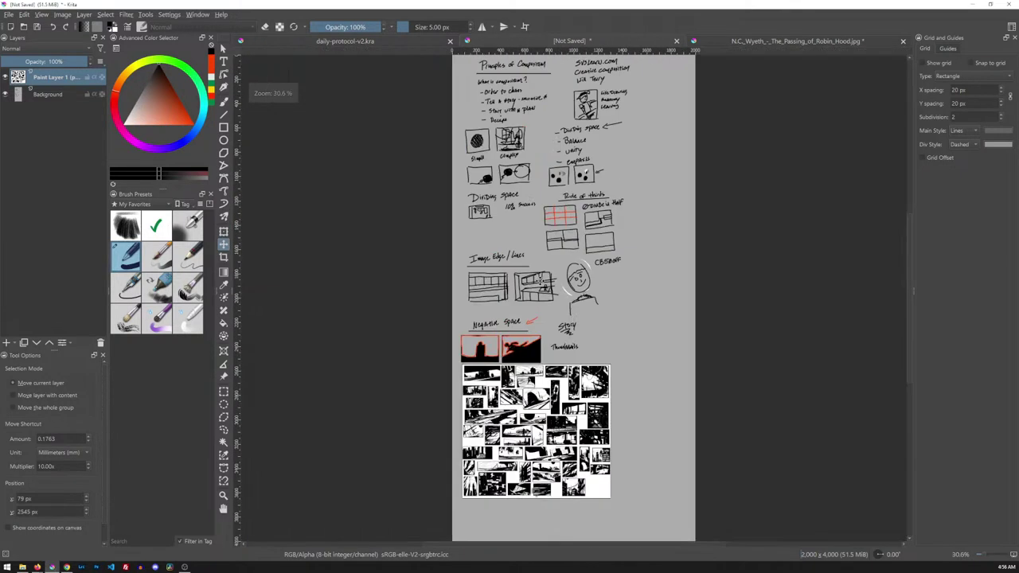
key("1")
key("2")
key("1")
left_click_drag(628, 277, 593, 271)
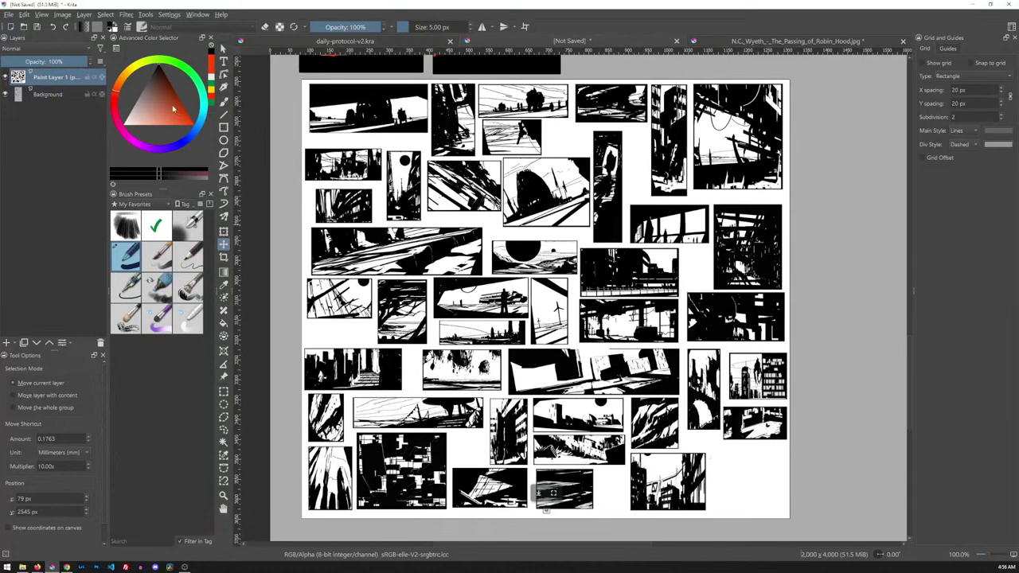
Step: Pick red-orange on the brush and add an empty paint layer above the sheet
left_click_drag(179, 111, 204, 130)
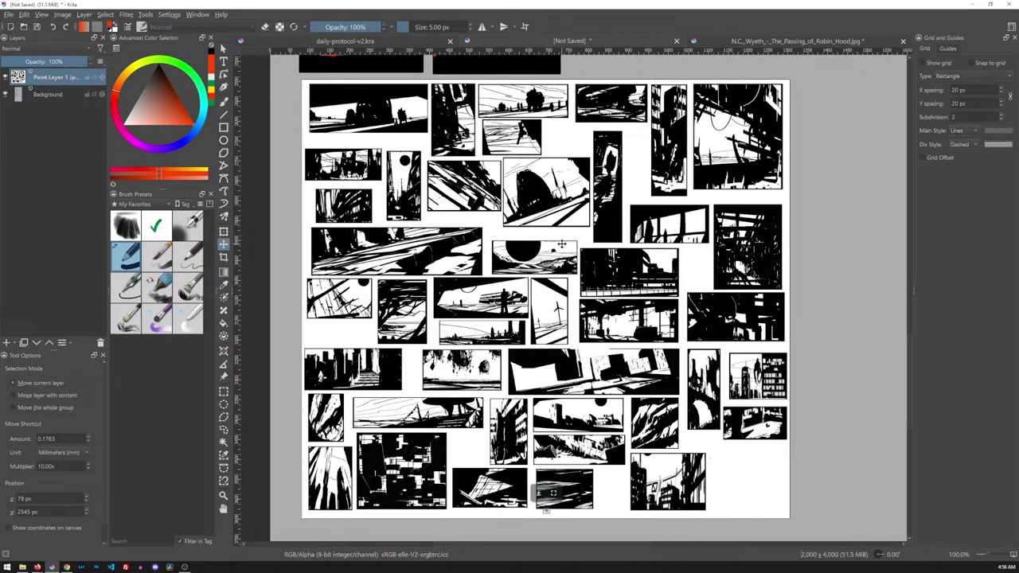
key("b")
key("Insert")
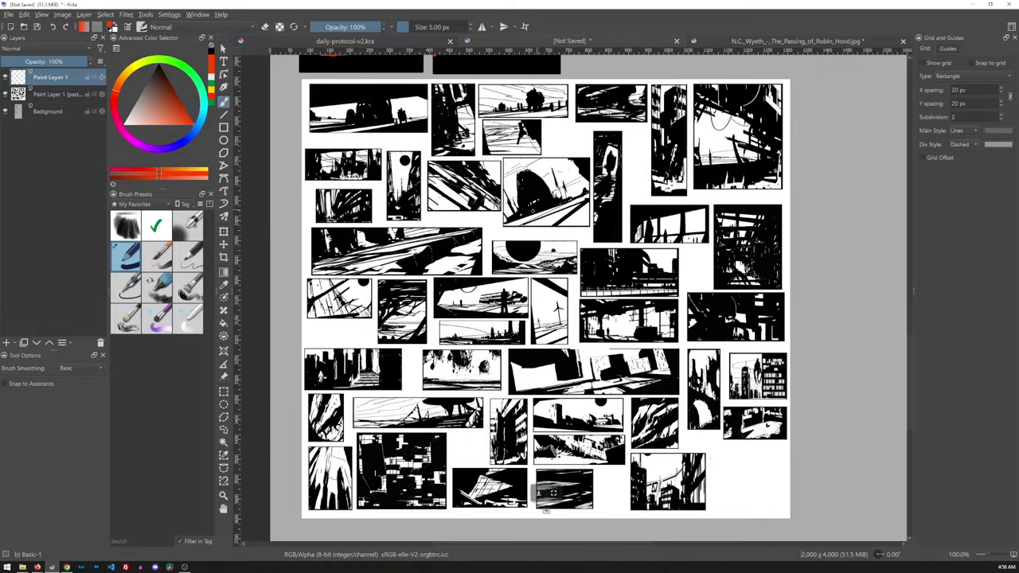
Step: Trace a red-orange outline around the curved black thumbnail, undoing and redoing strokes as needed
mouse_move(505, 223)
left_mouse_down()
mouse_move(587, 198)
mouse_move(524, 172)
mouse_move(505, 223)
left_mouse_up()
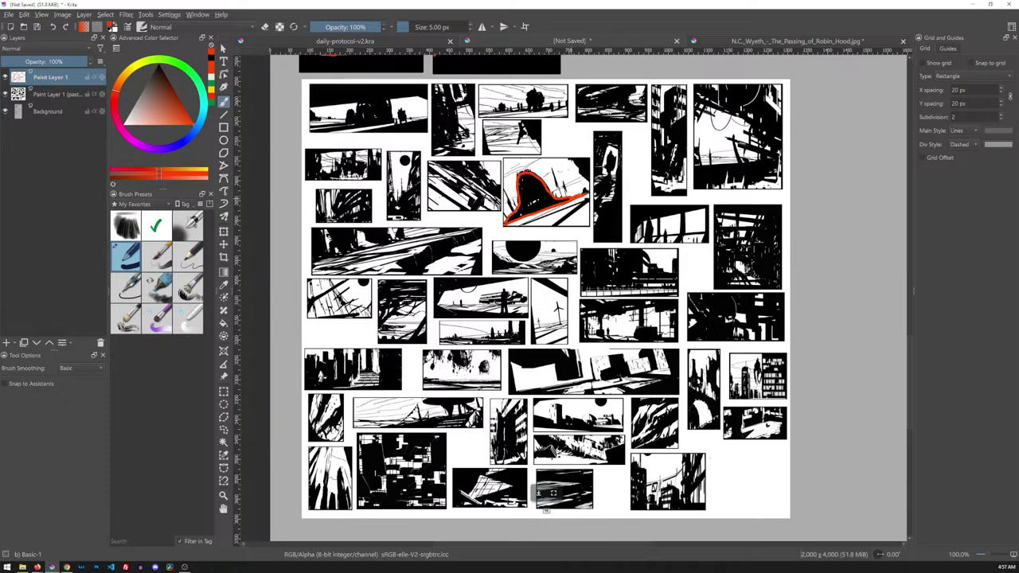
key("ctrl+z")
key("ctrl+z")
key("ctrl+z")
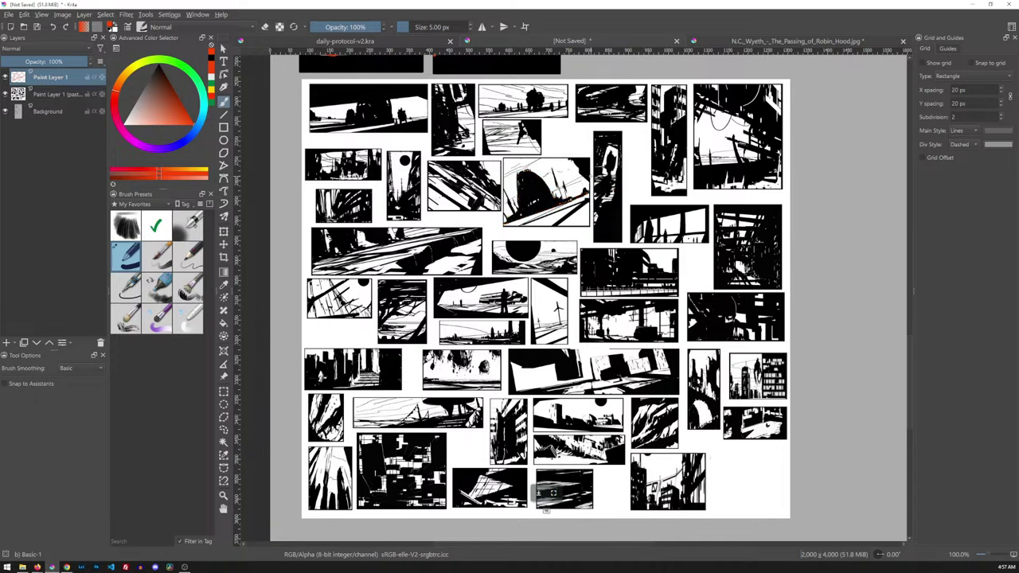
mouse_move(504, 222)
left_mouse_down()
mouse_move(526, 168)
mouse_move(552, 195)
mouse_move(585, 189)
mouse_move(568, 159)
mouse_move(550, 158)
mouse_move(508, 159)
mouse_move(504, 216)
mouse_move(586, 196)
mouse_move(535, 217)
mouse_move(571, 205)
mouse_move(553, 227)
mouse_move(564, 224)
left_mouse_up()
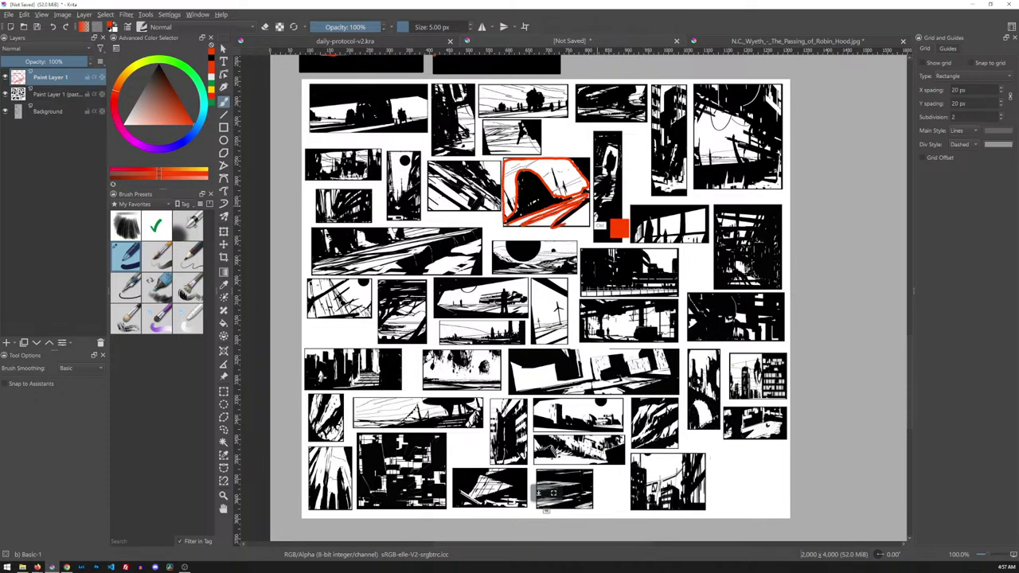
key("ctrl+z")
key("ctrl+shift+z")
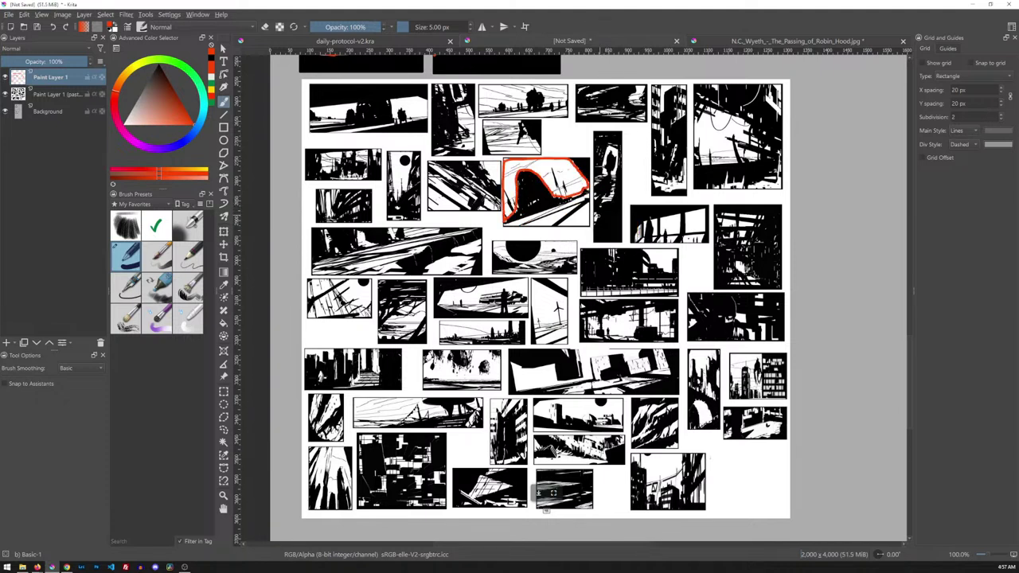
mouse_move(529, 216)
left_mouse_down()
mouse_move(585, 196)
mouse_move(588, 226)
mouse_move(513, 225)
left_mouse_up()
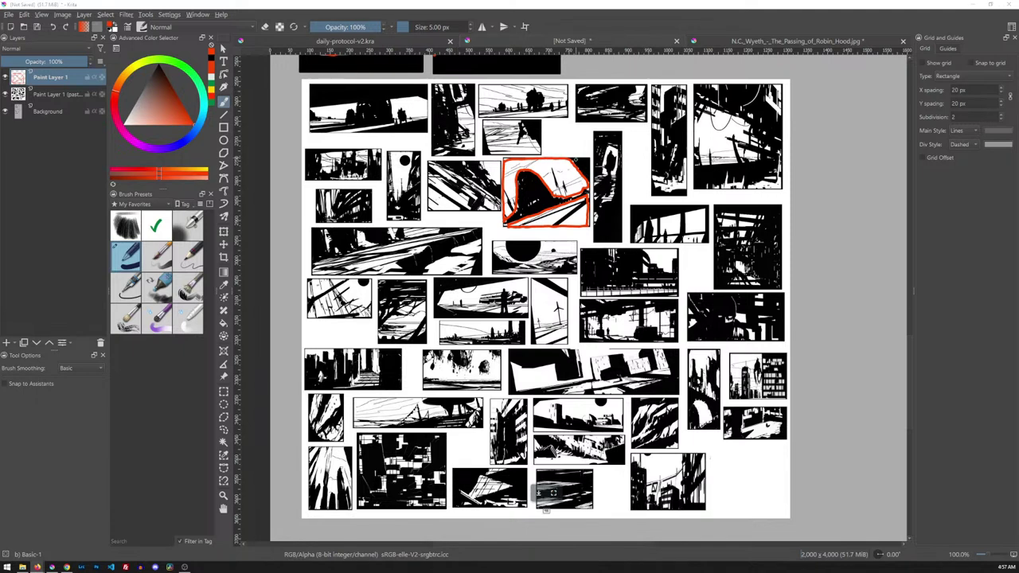
left_click_drag(555, 179, 575, 189)
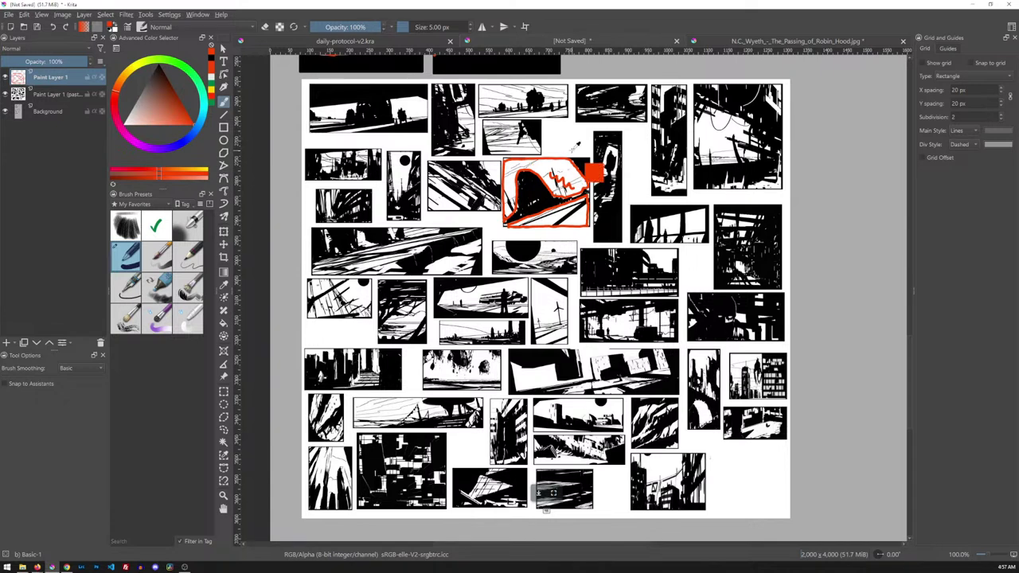
key("ctrl+z")
left_click_drag(589, 195, 506, 228)
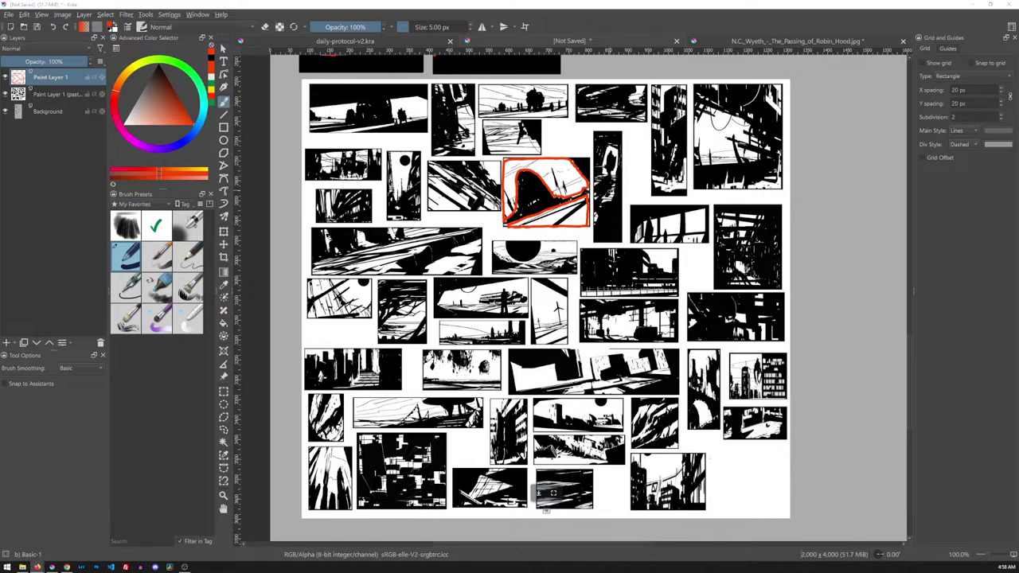
left_click_drag(645, 199, 645, 235)
Step: Remove the stray red stroke, select the Background layer, and reset the colour to black
key("ctrl+z")
left_click_drag(691, 203, 707, 219)
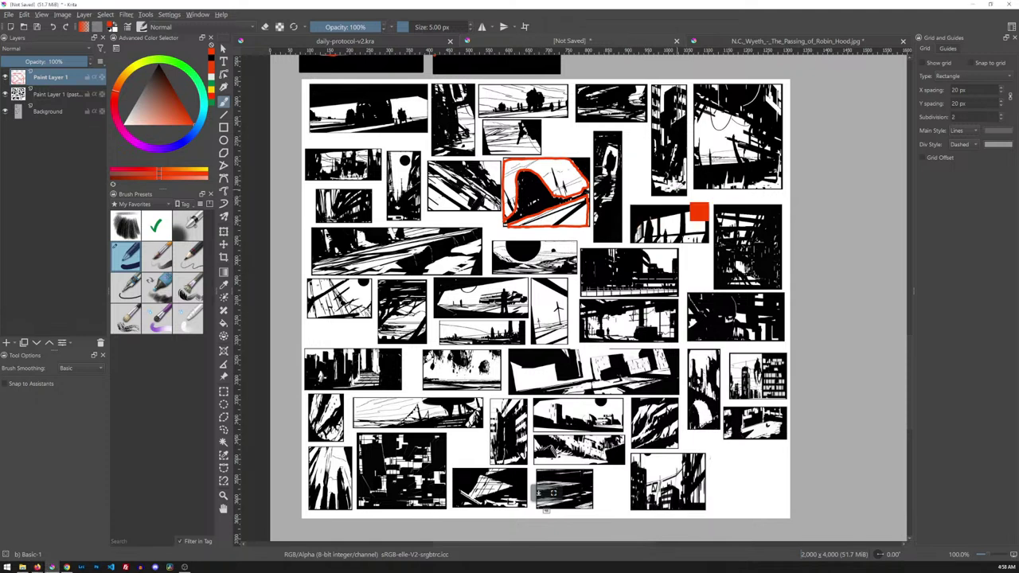
key("ctrl+z")
key("ctrl+shift+z")
key("minus")
key("minus")
key("minus")
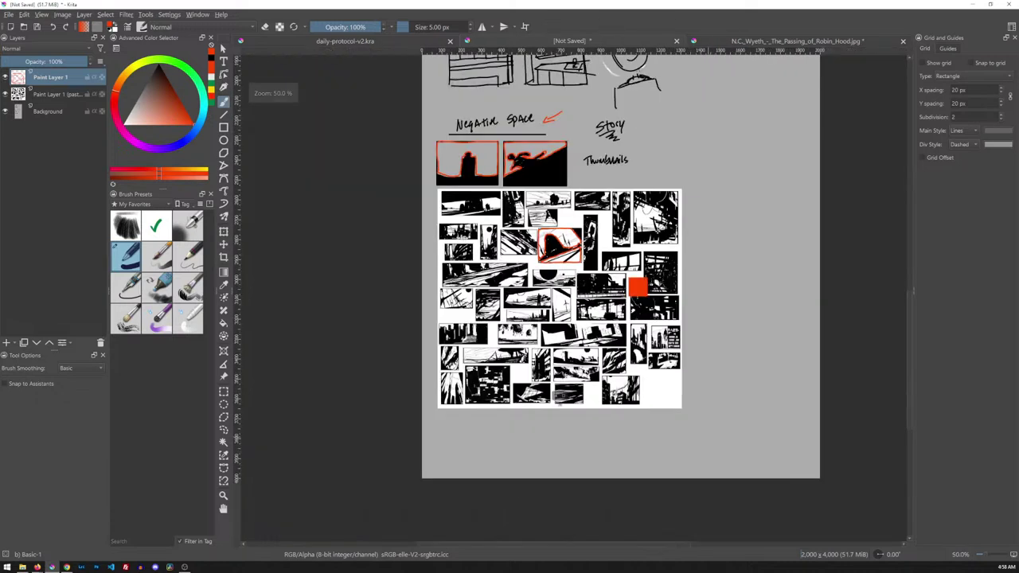
key("plus")
key("plus")
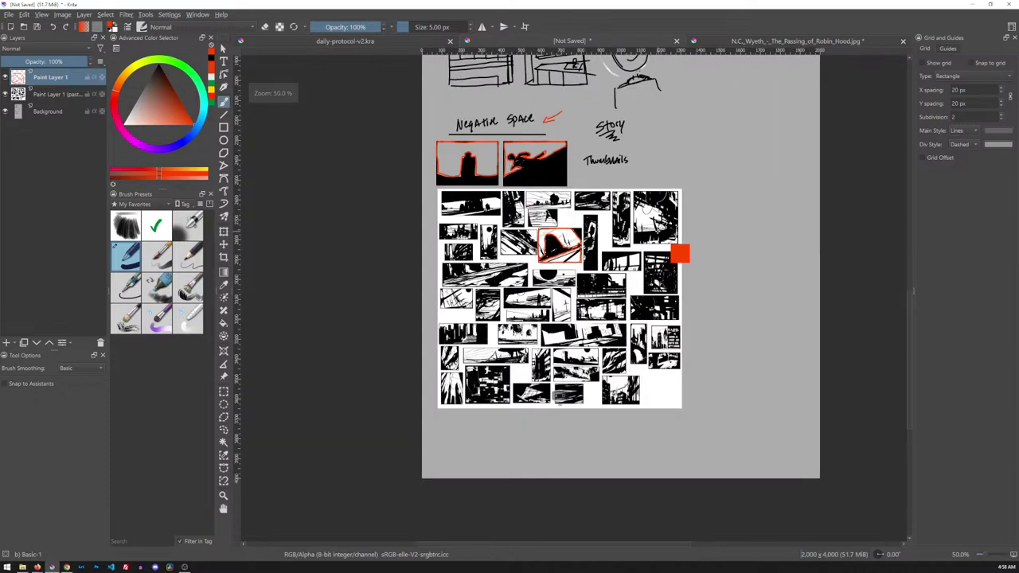
mouse_move(555, 429)
left_mouse_down()
mouse_move(497, 469)
mouse_move(484, 494)
left_mouse_up()
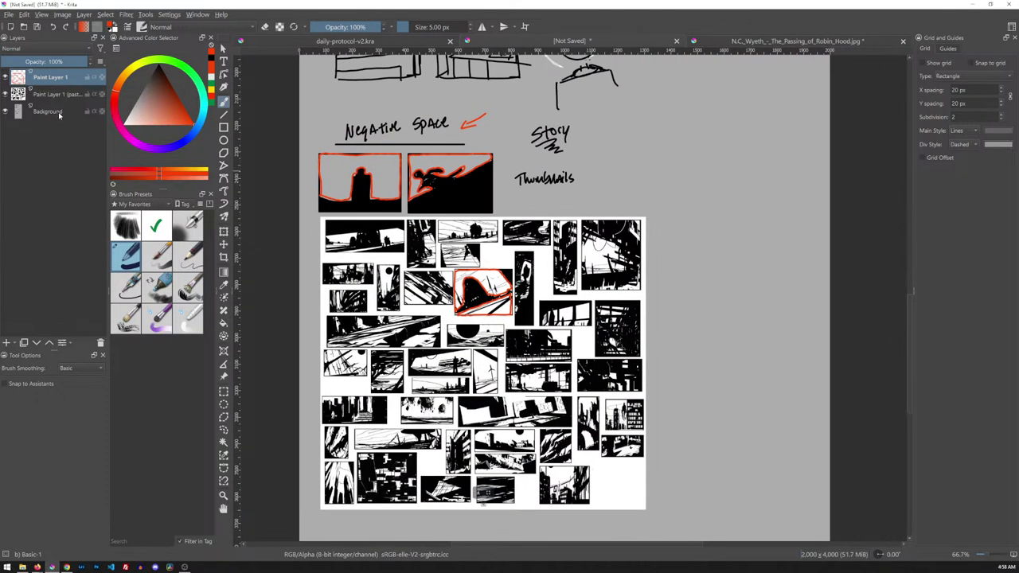
left_click(58, 114)
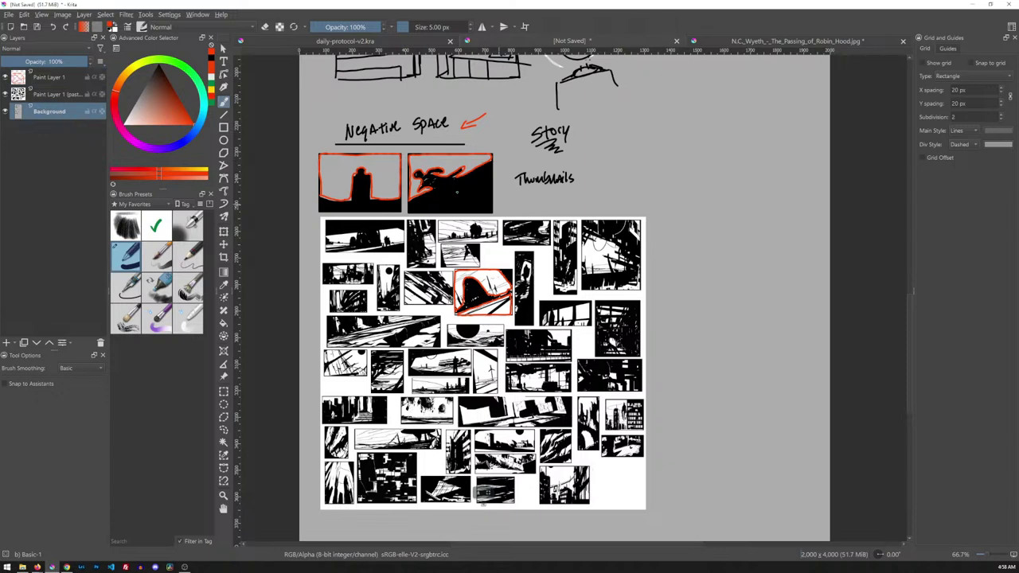
key("d")
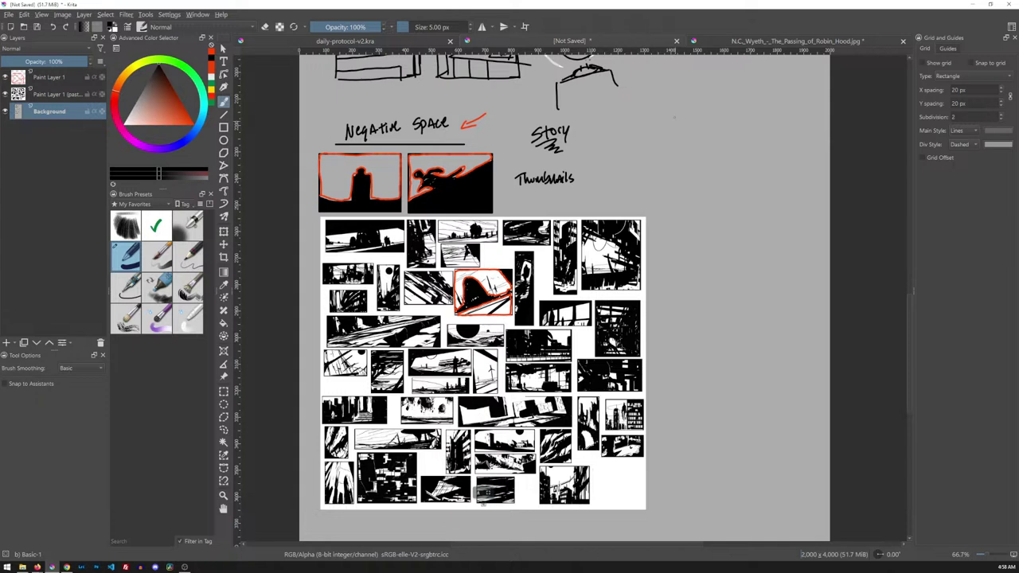
Step: Handwrite 'POV / Camera Angle' right of Story and underline it with a straight line
mouse_move(671, 118)
left_mouse_down()
mouse_move(671, 137)
mouse_move(713, 122)
mouse_move(708, 141)
left_mouse_up()
left_click_drag(731, 119, 729, 129)
mouse_move(737, 121)
left_mouse_down()
mouse_move(738, 130)
mouse_move(793, 117)
left_mouse_up()
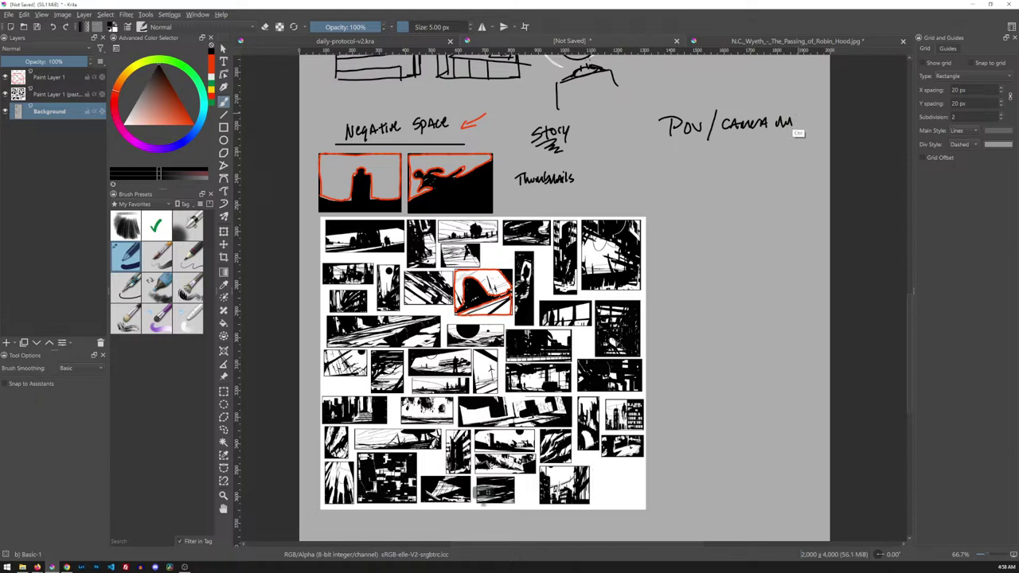
key("ctrl+z")
key("ctrl+z")
left_click_drag(772, 129, 788, 118)
mouse_move(788, 129)
left_mouse_down()
mouse_move(795, 124)
mouse_move(794, 136)
left_mouse_up()
left_click_drag(799, 127, 806, 119)
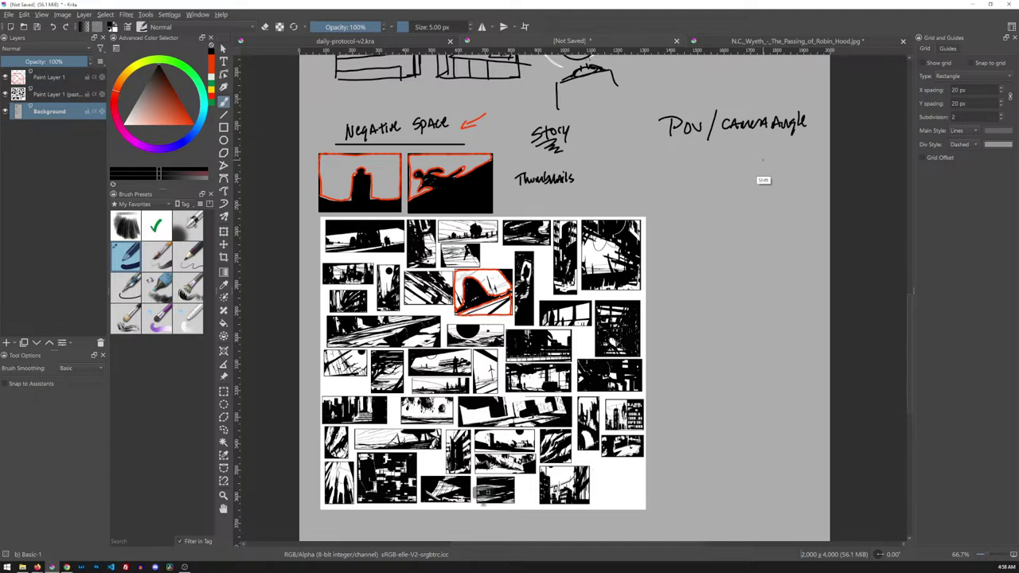
key("v")
left_click_drag(664, 150, 812, 148)
Step: Draw a box with two vertical dividers, a centre dot, and zigzags in the side panels
key("b")
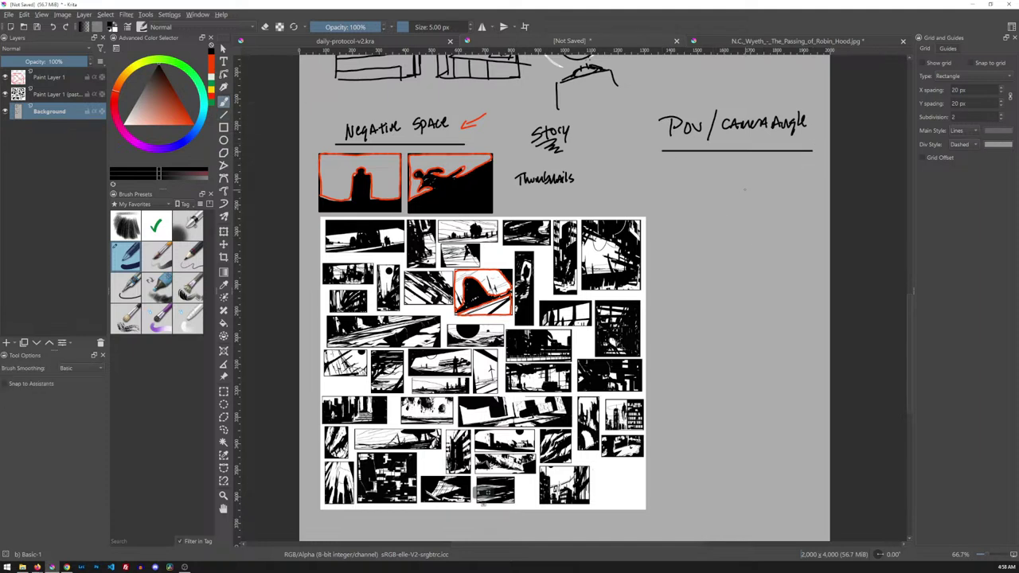
key("F7")
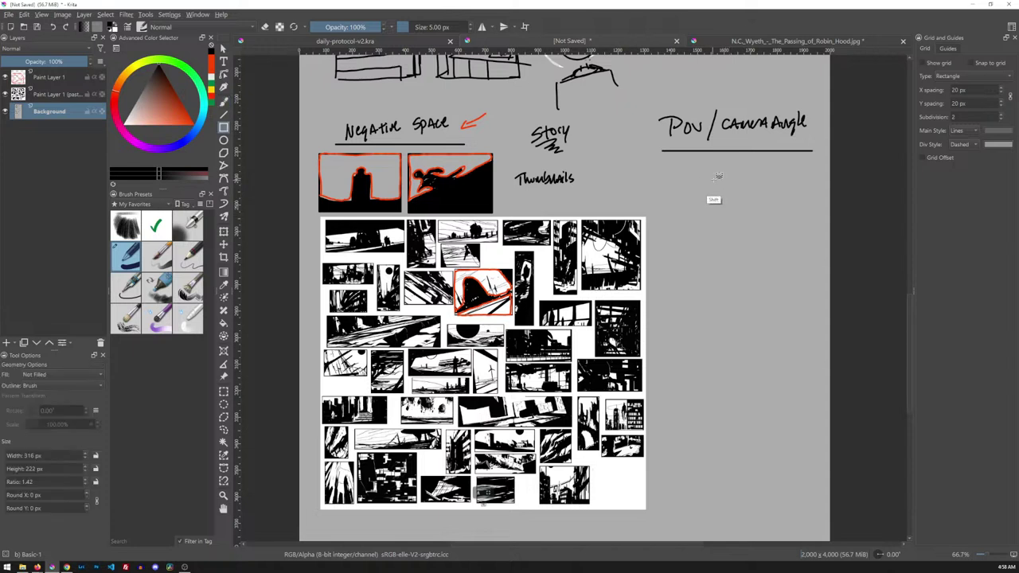
left_click_drag(656, 157, 758, 227)
key("b")
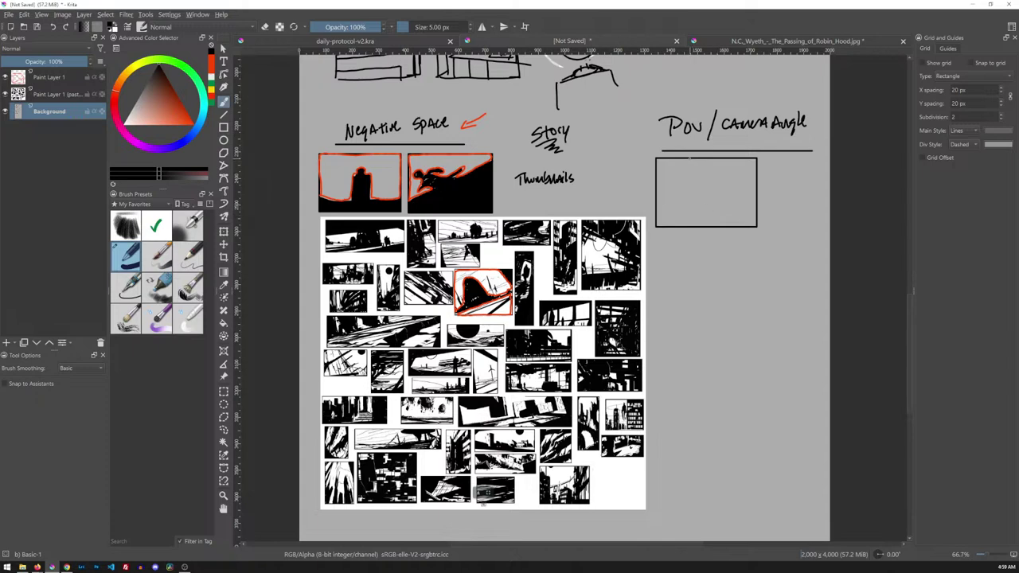
left_click_drag(686, 158, 686, 226)
left_click_drag(726, 157, 725, 226)
left_click_drag(702, 212, 701, 214)
left_click_drag(740, 160, 744, 223)
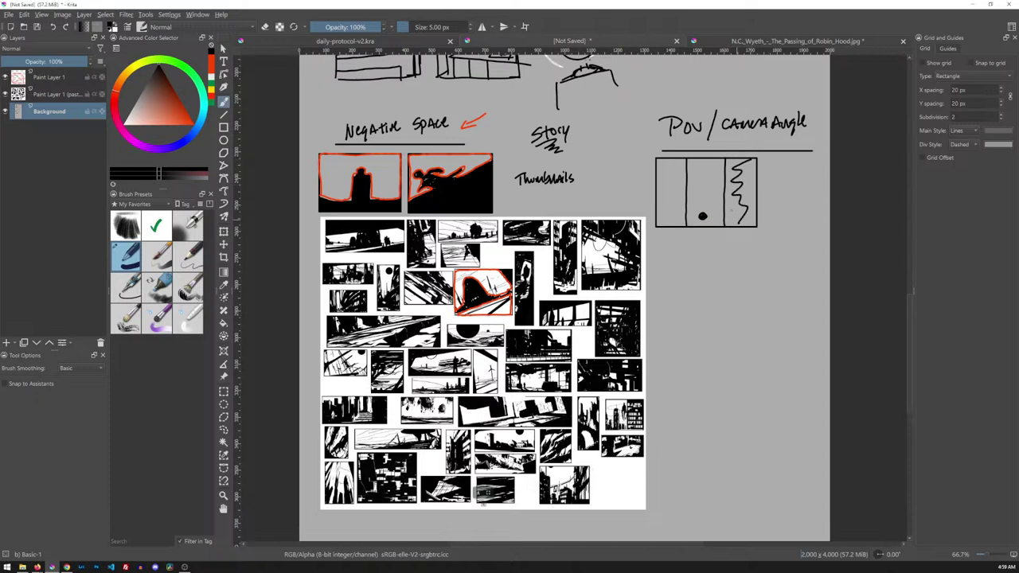
left_click_drag(671, 163, 673, 223)
Step: Draw a second box below the first and sketch a hill curve across its bottom
key("F6")
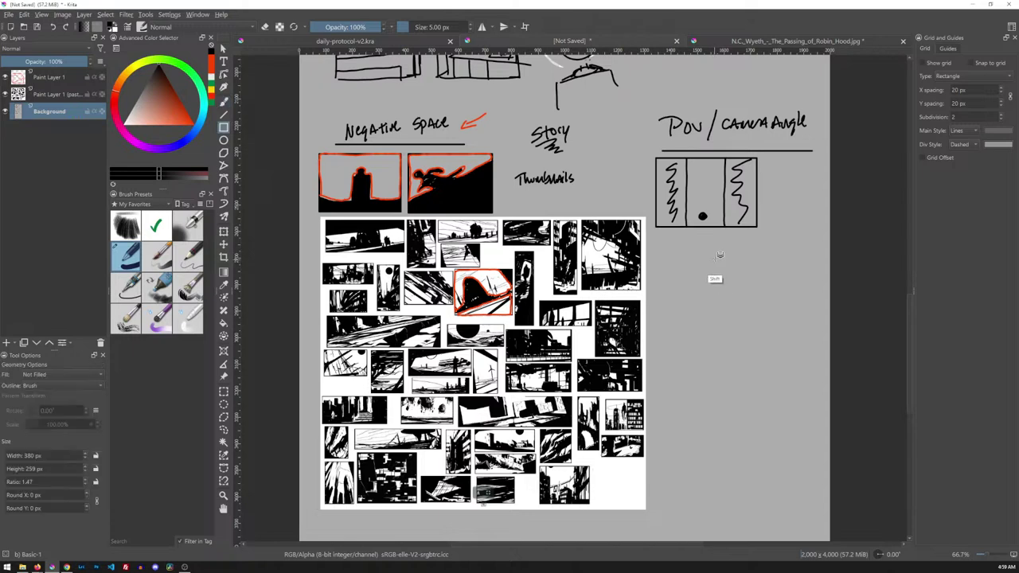
left_click_drag(657, 238, 761, 302)
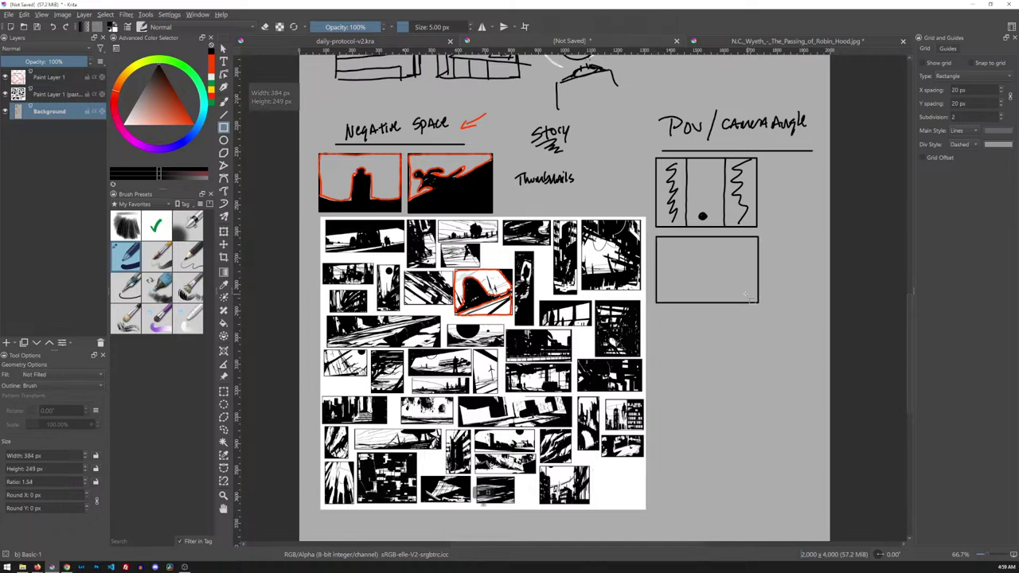
key("b")
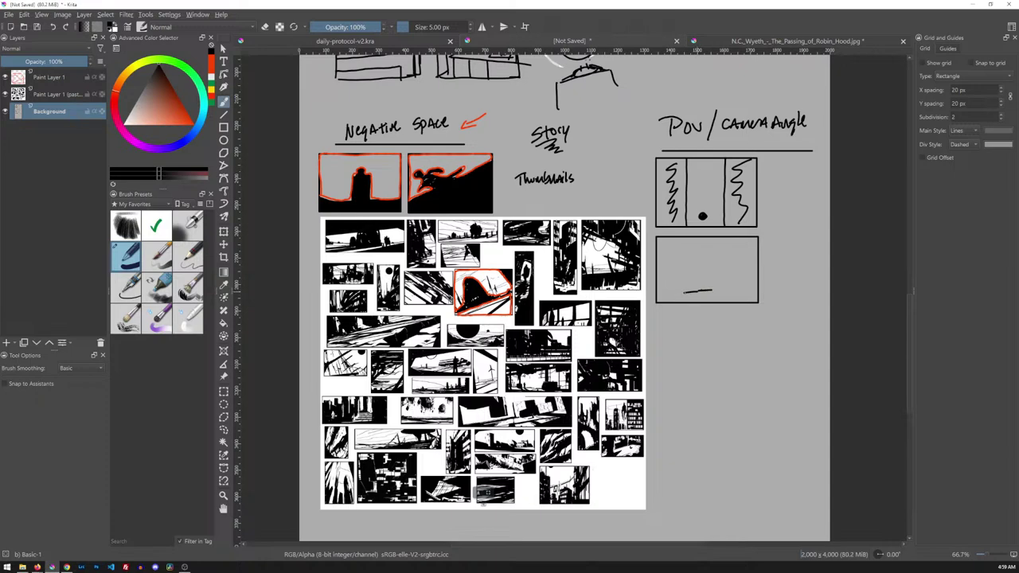
left_click_drag(655, 303, 711, 288)
left_click_drag(716, 291, 758, 302)
left_click_drag(657, 302, 687, 292)
Step: Add upright lines, diagonal perspective strokes and lower-left hatching inside the lower box
left_click_drag(714, 292, 712, 248)
left_click_drag(696, 289, 701, 256)
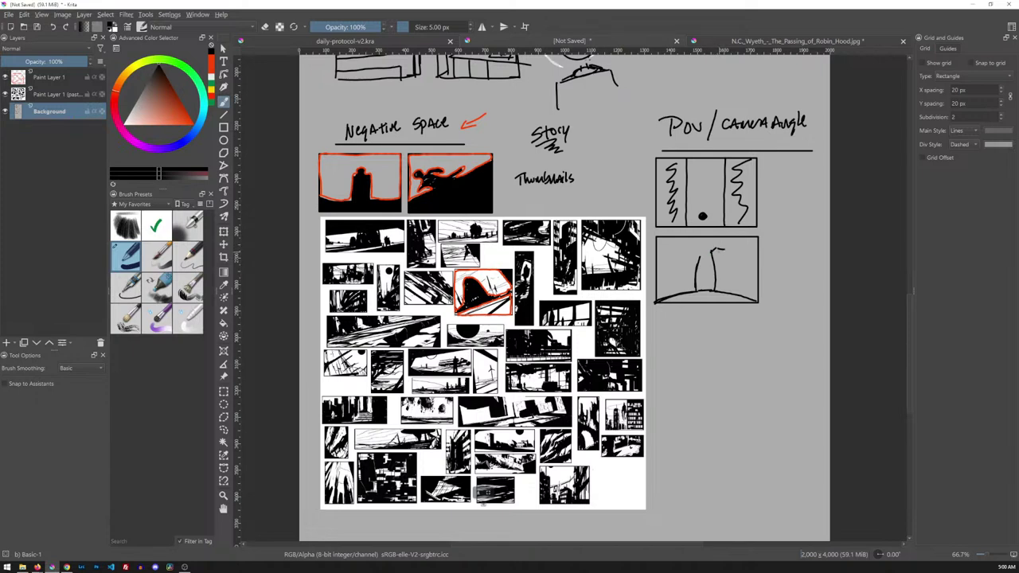
mouse_move(721, 250)
left_mouse_down()
mouse_move(729, 280)
mouse_move(724, 242)
mouse_move(733, 235)
left_mouse_up()
mouse_move(723, 292)
left_mouse_down()
mouse_move(724, 265)
mouse_move(757, 238)
left_mouse_up()
mouse_move(731, 274)
left_mouse_down()
mouse_move(767, 235)
mouse_move(770, 258)
mouse_move(758, 280)
left_mouse_up()
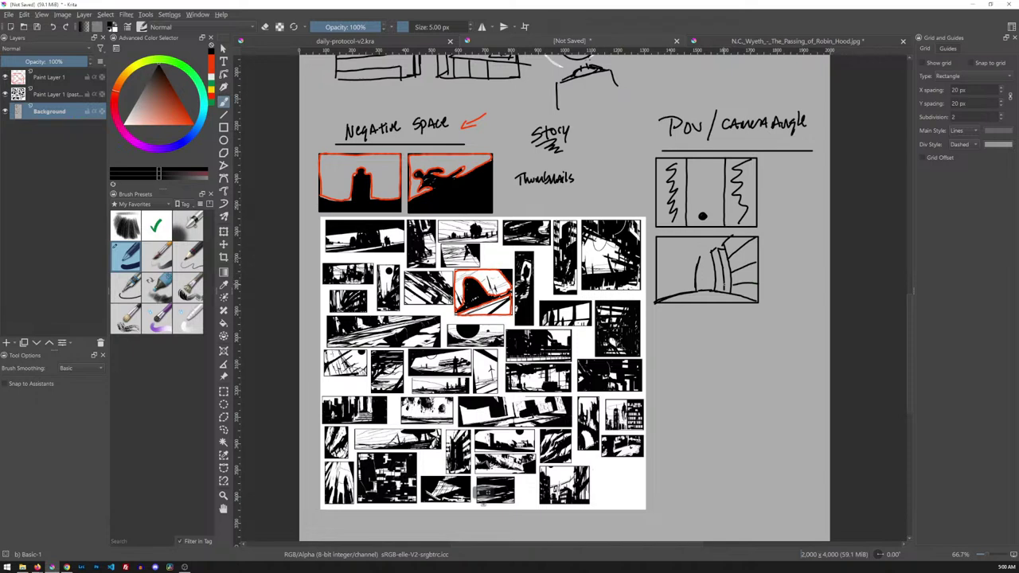
left_click_drag(724, 265, 691, 288)
left_click_drag(694, 243, 688, 291)
mouse_move(659, 237)
left_mouse_down()
mouse_move(690, 255)
mouse_move(684, 283)
left_mouse_up()
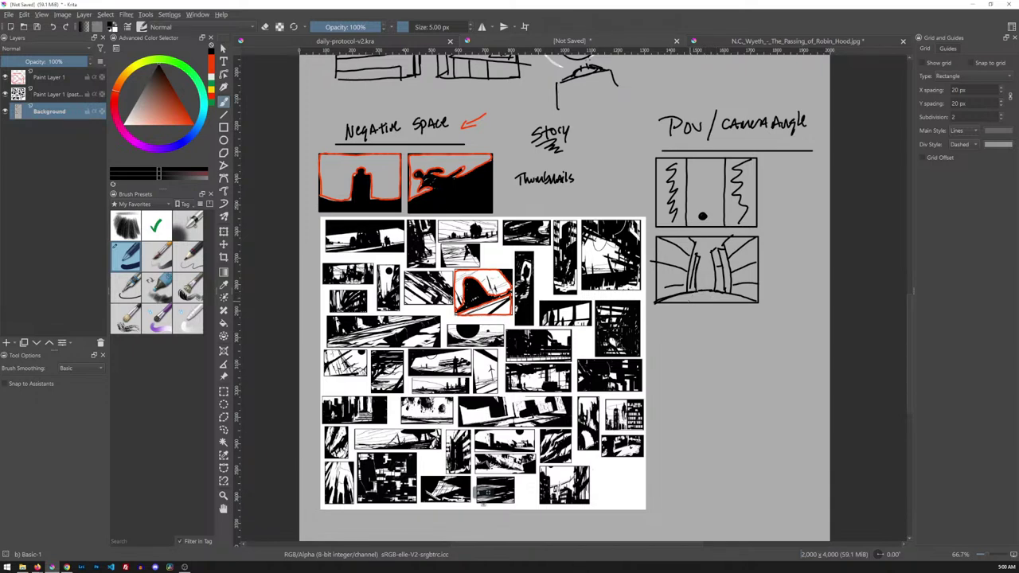
mouse_move(689, 285)
left_mouse_down()
mouse_move(691, 305)
mouse_move(658, 279)
mouse_move(657, 301)
mouse_move(683, 304)
mouse_move(670, 285)
mouse_move(681, 288)
mouse_move(664, 302)
left_mouse_up()
left_click_drag(675, 282, 674, 303)
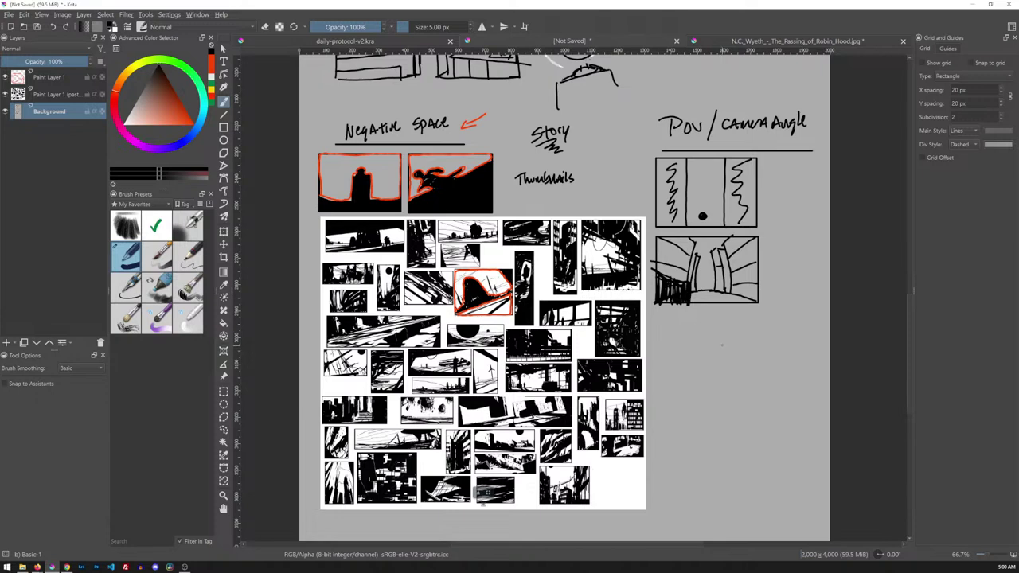
Step: Draw a third thumbnail box below the second POV / Camera Angle frame
key("F6")
mouse_move(661, 312)
left_mouse_down()
mouse_move(667, 334)
mouse_move(759, 390)
left_mouse_up()
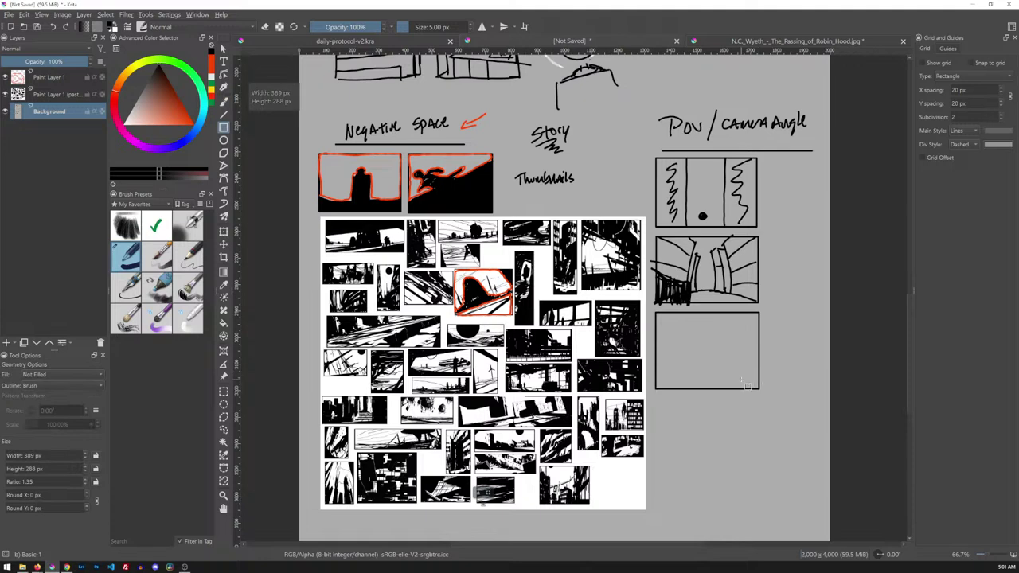
key("b")
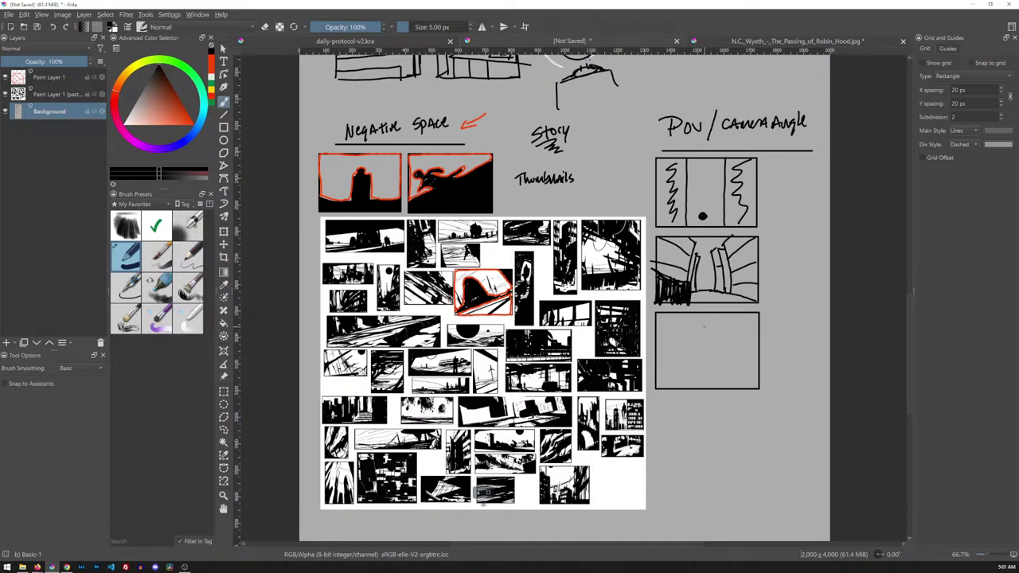
Step: Sketch a trapezoid in the third box with slopes extending past its sides and a jagged peak
left_click_drag(700, 327, 726, 326)
mouse_move(656, 394)
left_mouse_down()
mouse_move(698, 328)
mouse_move(735, 342)
mouse_move(766, 390)
left_mouse_up()
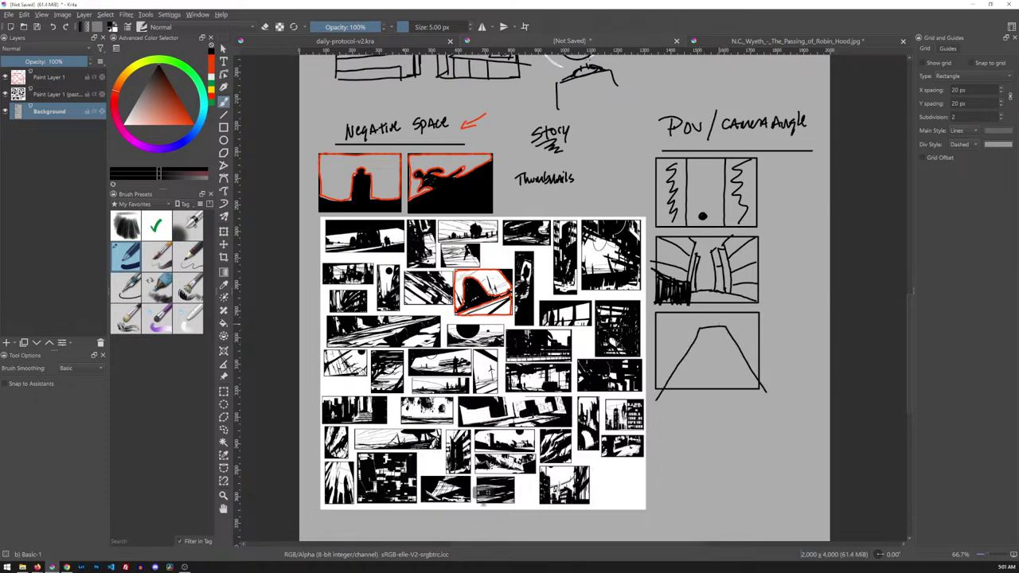
left_click_drag(690, 346, 655, 382)
left_click_drag(746, 344, 765, 367)
left_click_drag(711, 318, 707, 336)
Step: Add a base line across the trapezoid, undoing the trial hatching and a top-right squiggle
left_click_drag(678, 380, 751, 371)
mouse_move(684, 363)
left_mouse_down()
mouse_move(747, 362)
mouse_move(726, 340)
left_mouse_up()
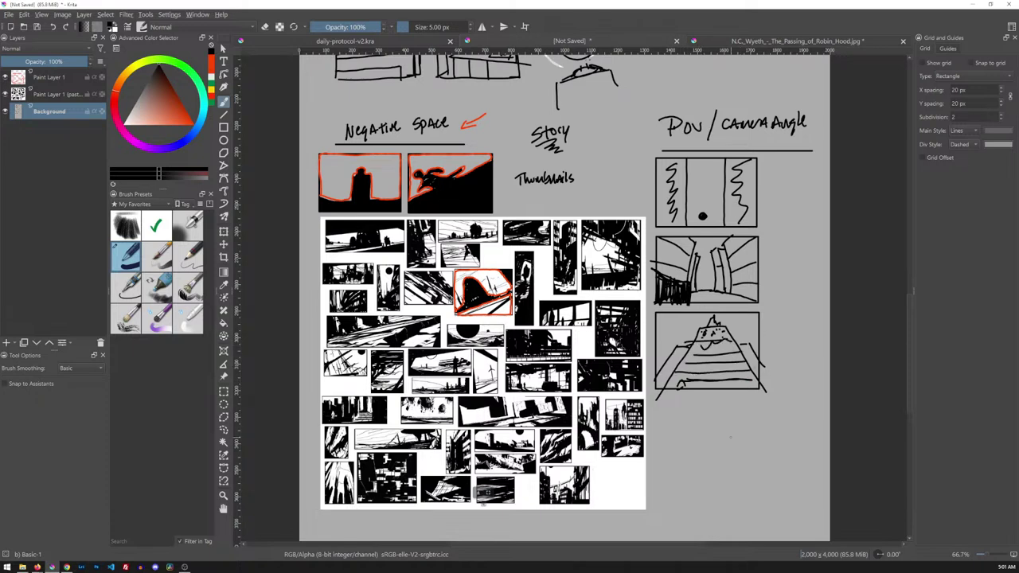
key("ctrl+z")
key("ctrl+z")
key("ctrl+z")
key("ctrl+z")
key("ctrl+z")
key("ctrl+z")
key("ctrl+z")
key("ctrl+z")
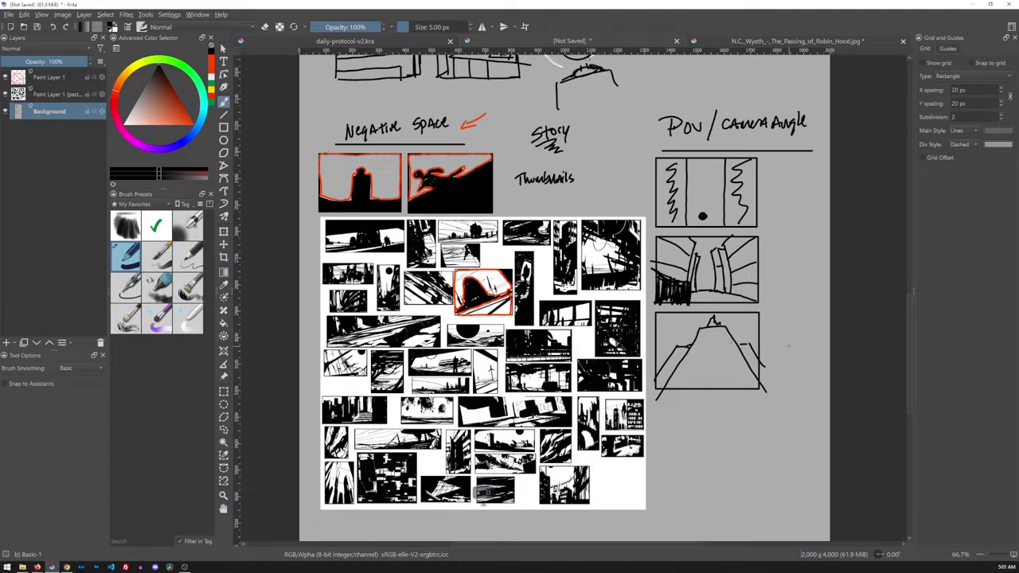
mouse_move(744, 319)
left_mouse_down()
mouse_move(732, 323)
mouse_move(761, 333)
left_mouse_up()
key("ctrl+z")
Step: Circle 'Story' in red-orange with an arrow from POV / Camera Angle, then reset to black
left_click(180, 112)
mouse_move(570, 112)
left_mouse_down()
mouse_move(574, 167)
mouse_move(560, 106)
left_mouse_up()
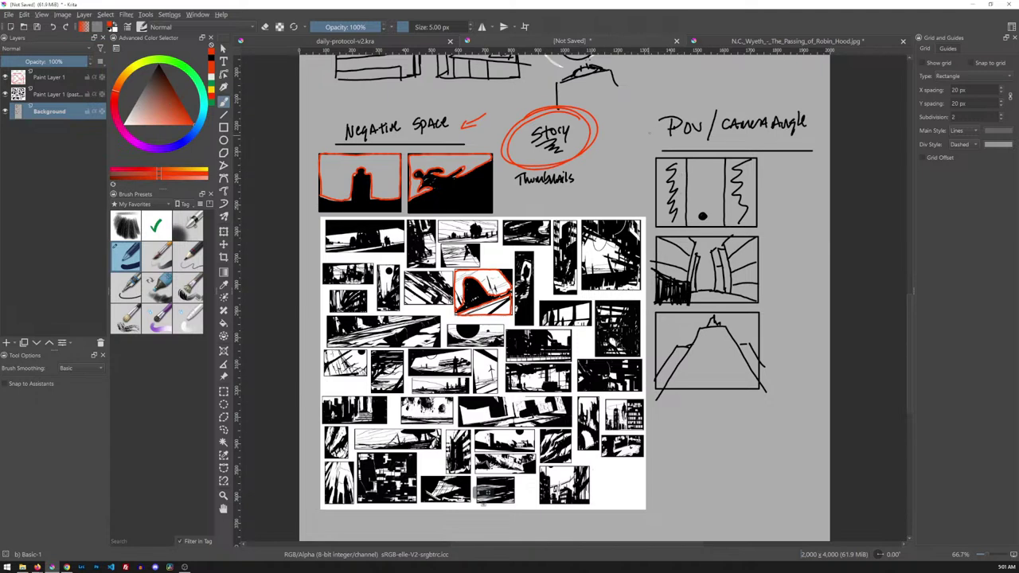
mouse_move(656, 130)
left_mouse_down()
mouse_move(602, 144)
mouse_move(616, 148)
left_mouse_up()
key("d")
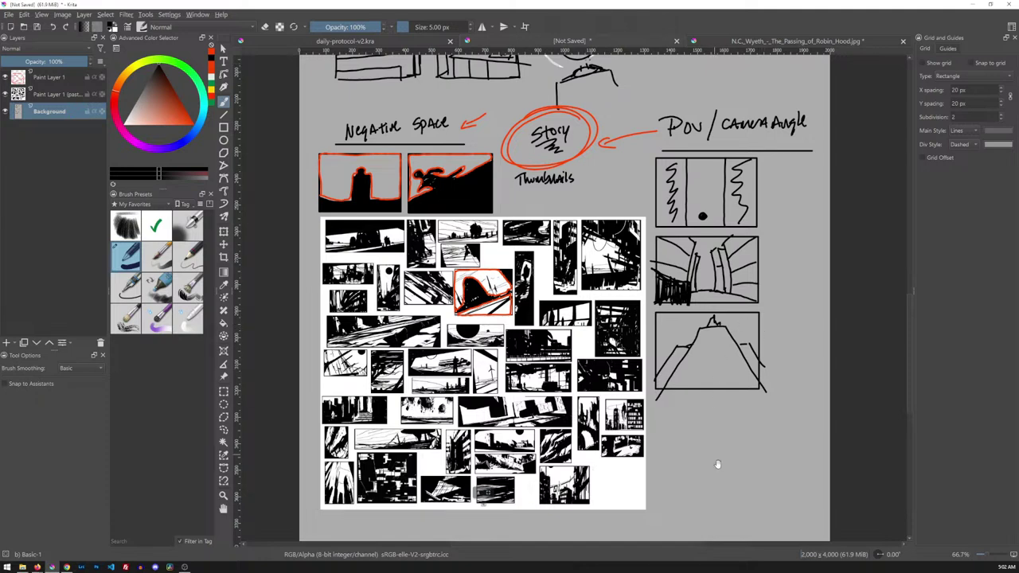
left_click_drag(719, 466, 673, 170)
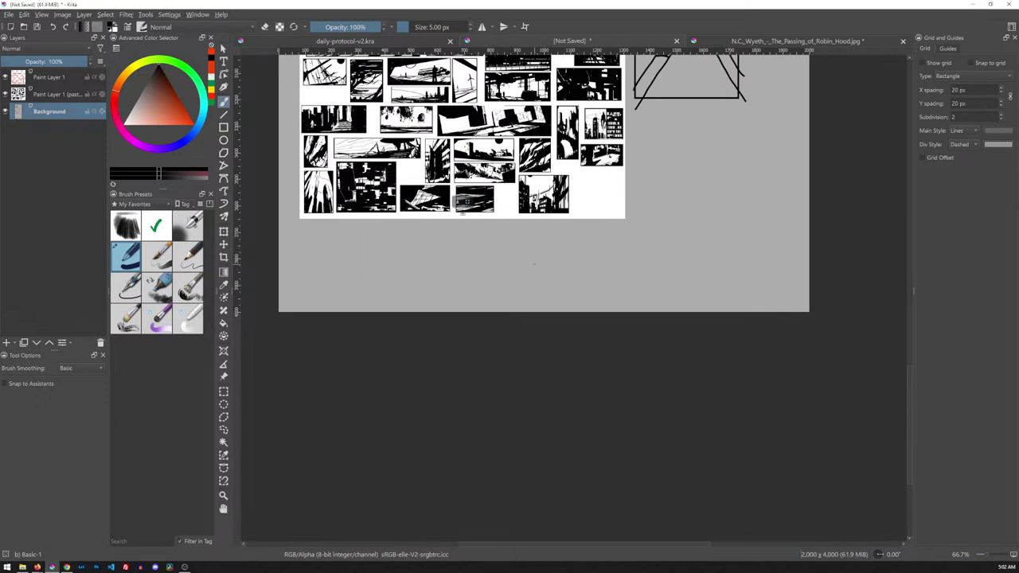
Step: Resize the canvas height from 4000 to 5000 px in Resize Canvas
key("alt+shift+c")
key("ctrl+alt+c")
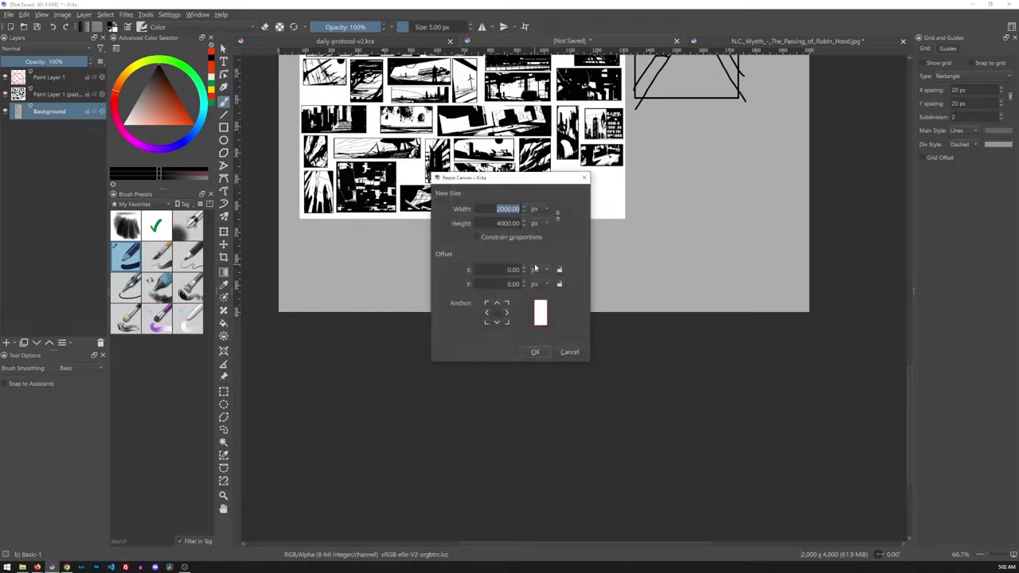
left_click_drag(509, 181, 585, 190)
left_click(584, 231)
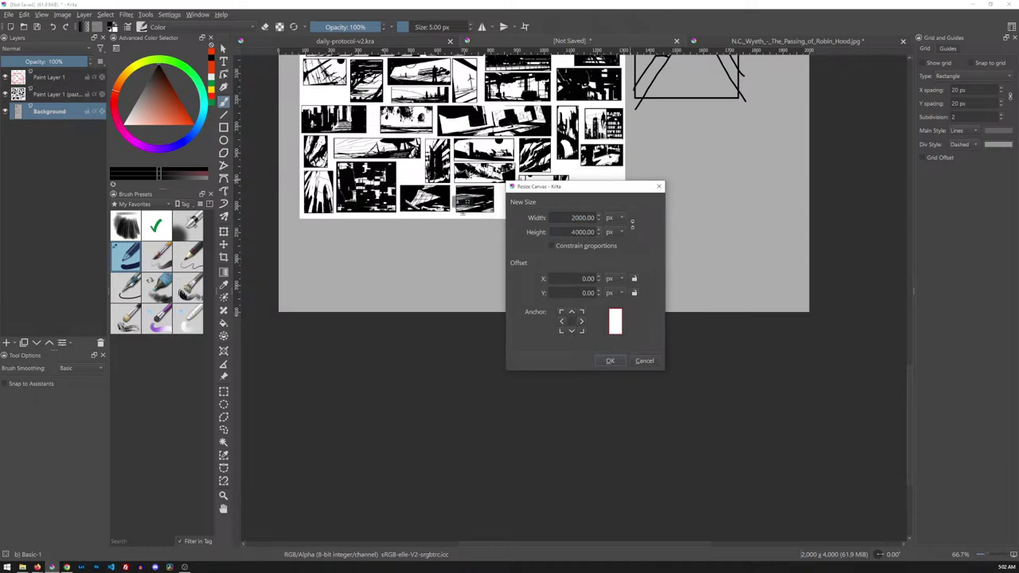
key("BackSpace")
type("5")
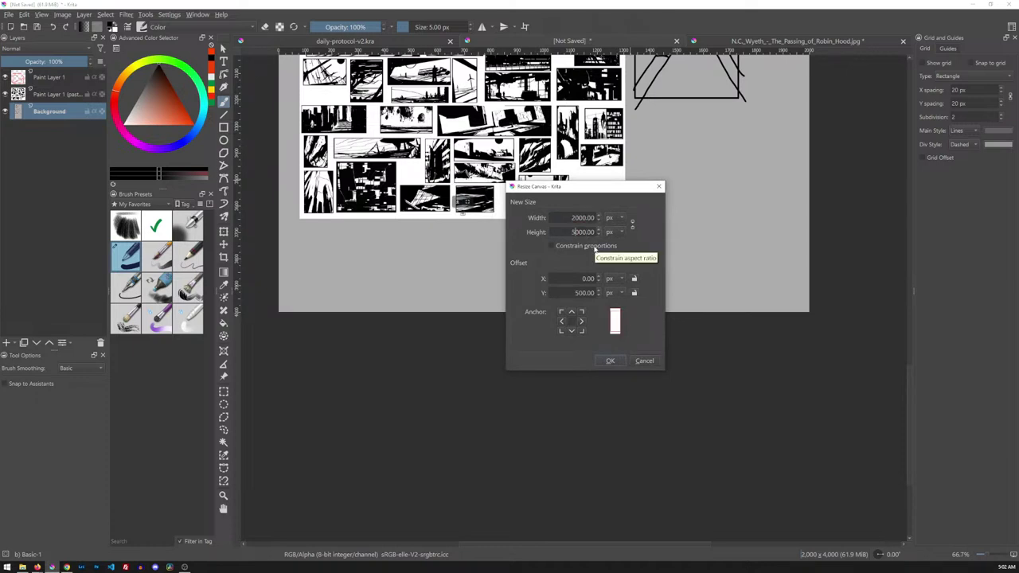
left_click(609, 361)
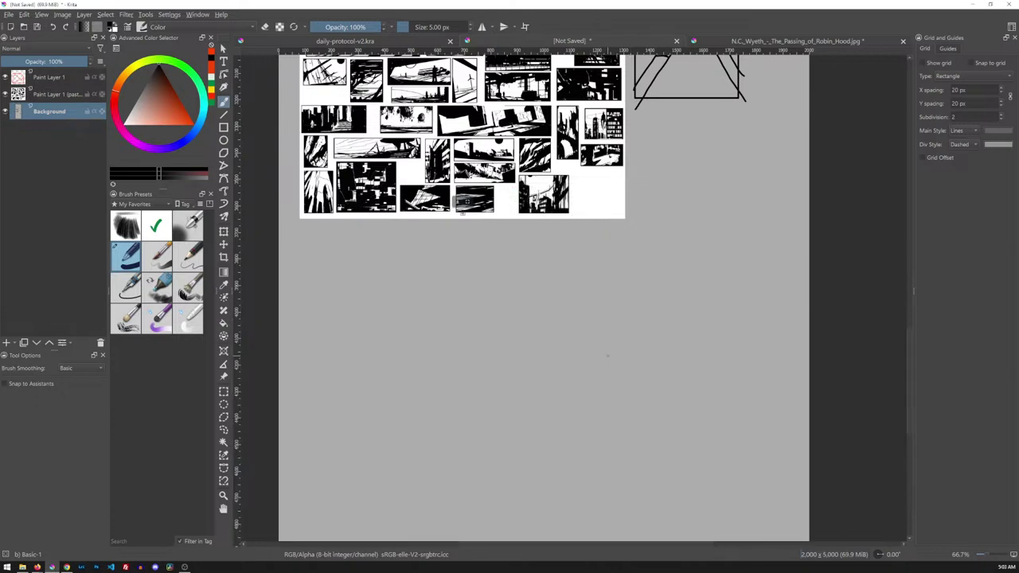
Step: Bring the new empty space into view and settle on a 9 px brush after test strokes
left_click_drag(611, 385, 607, 281)
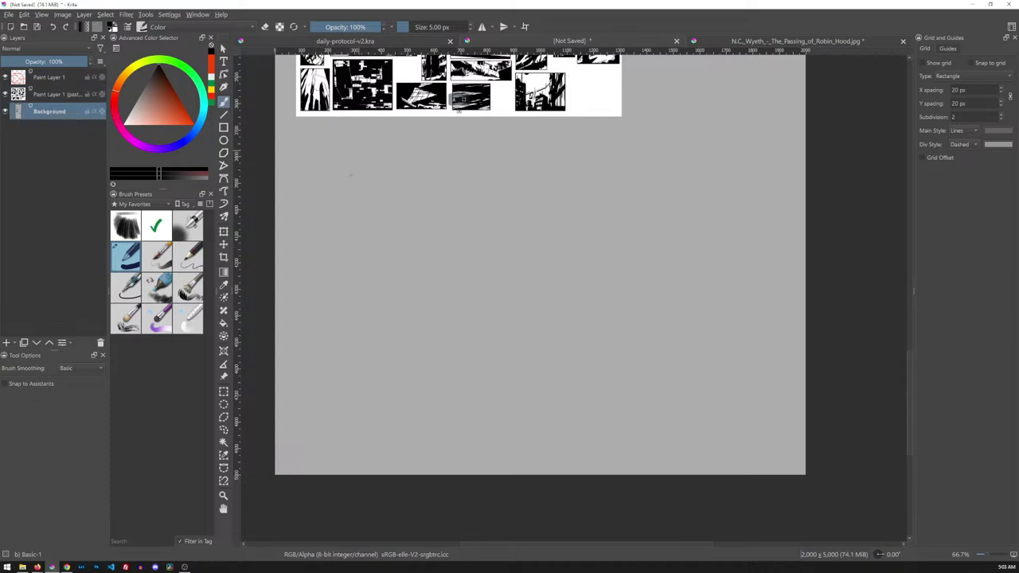
key("/")
mouse_move(322, 139)
left_mouse_down()
mouse_move(400, 170)
mouse_move(376, 217)
left_mouse_up()
key("ctrl+z")
mouse_move(316, 168)
left_mouse_down()
mouse_move(331, 152)
mouse_move(363, 161)
left_mouse_up()
key("ctrl+z")
key("bracketleft")
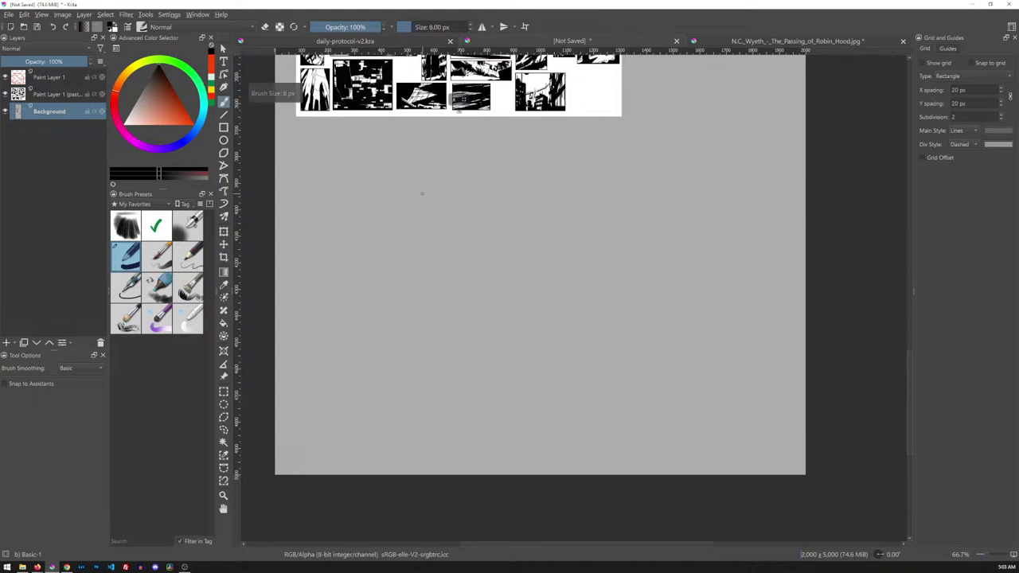
Step: Handwrite 'Exit Lines /' at the top of the new space
mouse_move(315, 139)
left_mouse_down()
mouse_move(313, 157)
mouse_move(325, 136)
mouse_move(322, 147)
left_mouse_up()
left_click_drag(313, 156, 335, 155)
mouse_move(335, 143)
left_mouse_down()
mouse_move(327, 156)
mouse_move(346, 155)
left_mouse_up()
left_click_drag(340, 146, 379, 151)
left_click(371, 143)
left_click(372, 148)
left_click_drag(377, 143, 425, 152)
Step: Handwrite 'Drawing through' and underline the whole heading with a straight line
left_click_drag(438, 143, 446, 141)
left_click_drag(452, 141, 469, 146)
mouse_move(472, 146)
left_mouse_down()
mouse_move(478, 140)
mouse_move(481, 154)
left_mouse_up()
left_click_drag(482, 139, 507, 136)
mouse_move(505, 131)
left_mouse_down()
mouse_move(501, 147)
mouse_move(541, 139)
mouse_move(538, 153)
left_mouse_up()
mouse_move(543, 129)
left_mouse_down()
mouse_move(546, 146)
mouse_move(552, 134)
left_mouse_up()
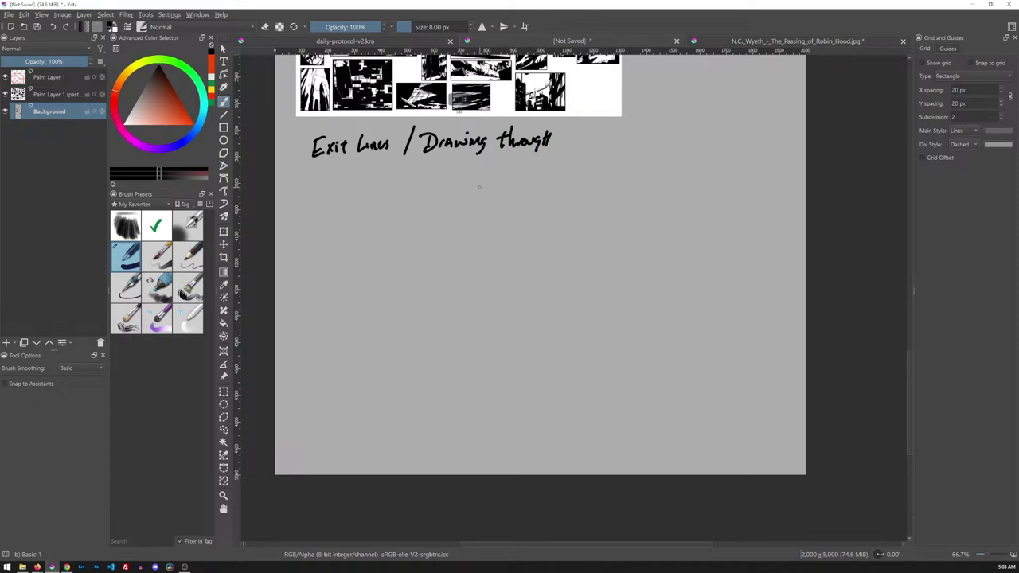
key("v")
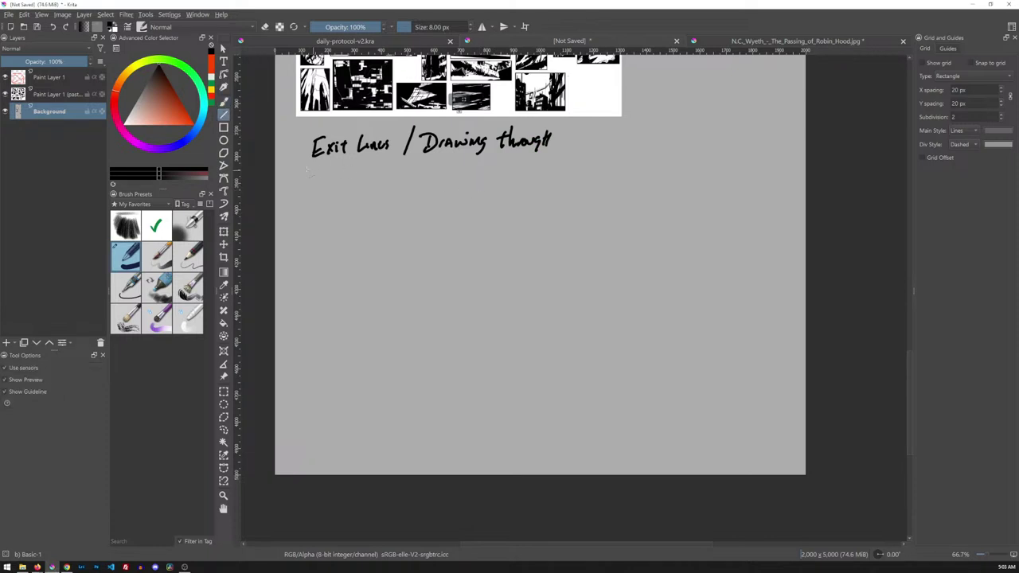
left_click_drag(306, 168, 557, 167)
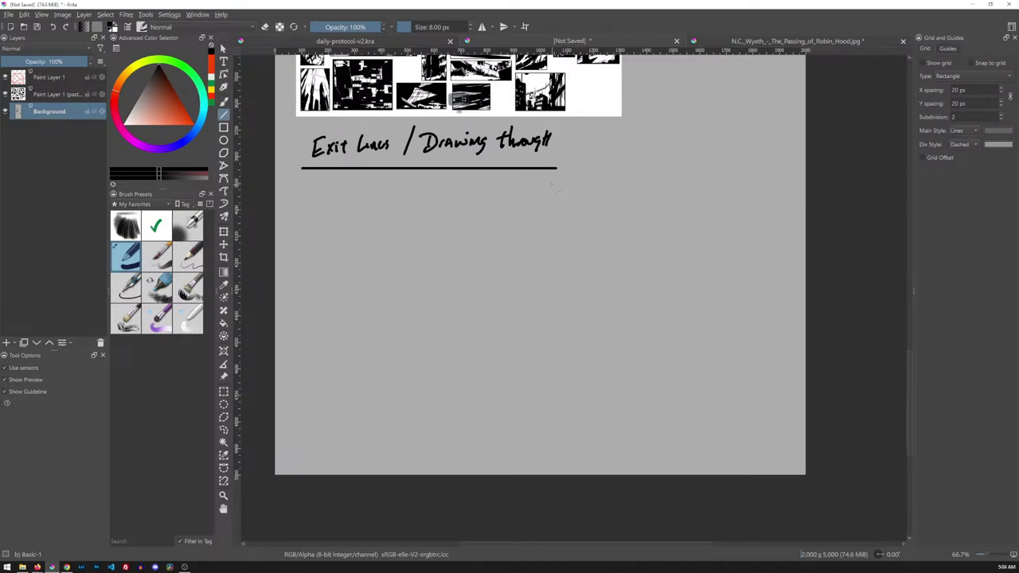
key("b")
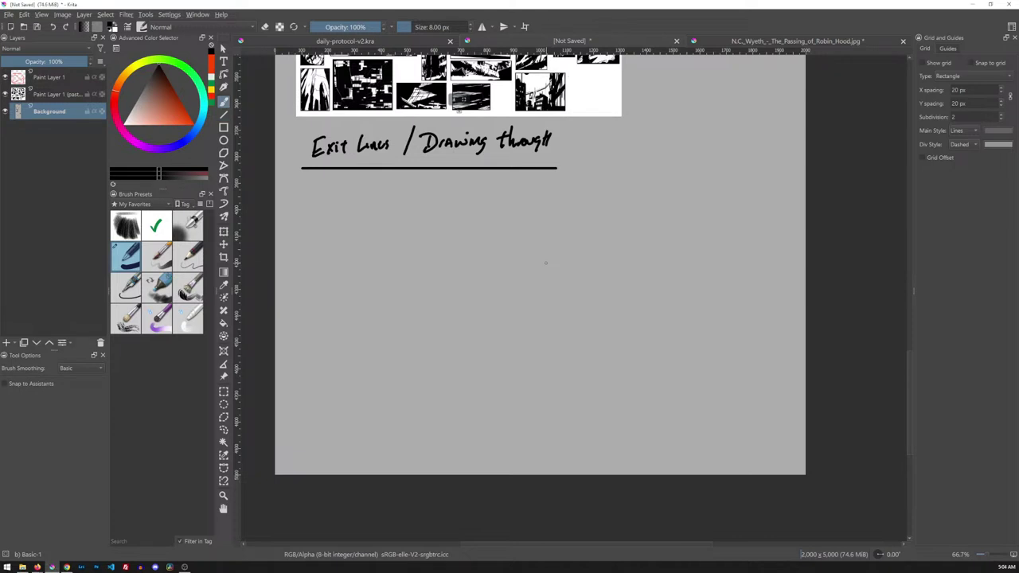
Step: Draw an empty rectangular frame below the Exit Lines heading
key("r")
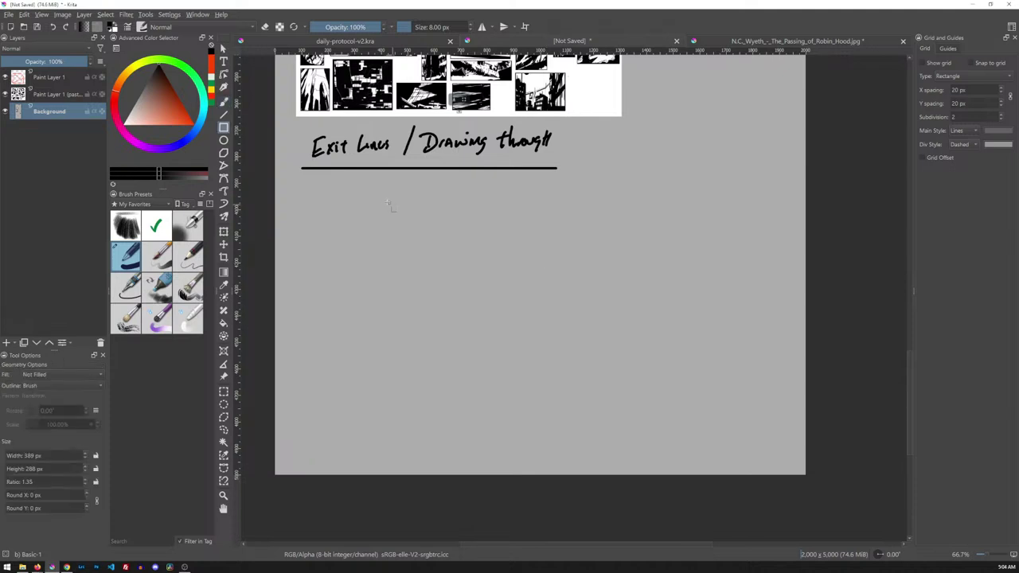
left_click_drag(302, 180, 403, 294)
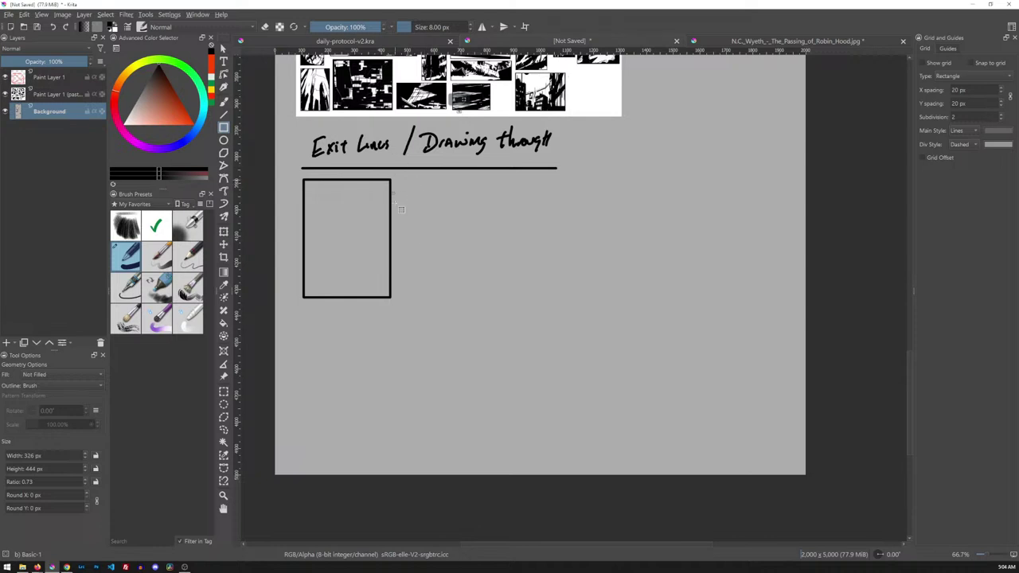
key("b")
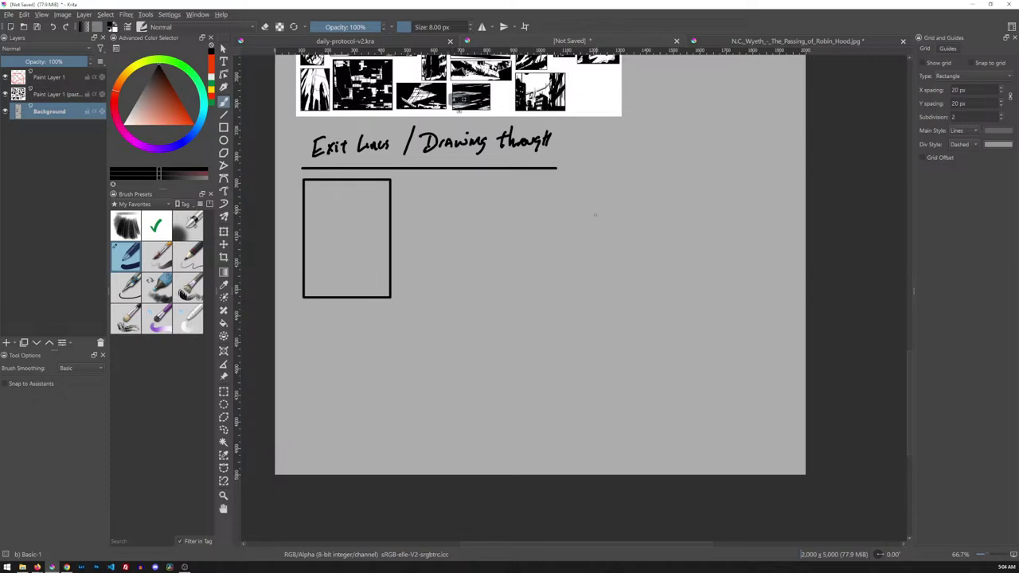
Step: Draw arrows pointing at the lowest and middle POV sketches
scroll(594, 214, "up", 5)
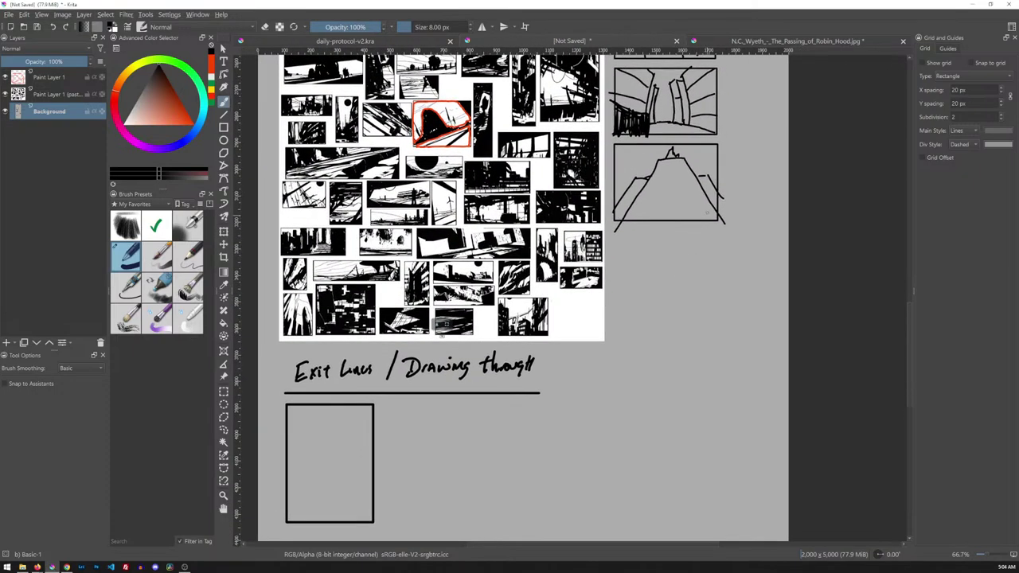
mouse_move(683, 269)
left_mouse_down()
mouse_move(707, 233)
mouse_move(710, 245)
left_mouse_up()
mouse_move(743, 147)
left_mouse_down()
mouse_move(725, 136)
mouse_move(738, 133)
left_mouse_up()
Step: Draw a diagonal loop chain arrowing out the frame's top corner and a tent peak at its bottom
mouse_move(495, 431)
left_mouse_down()
mouse_move(569, 215)
mouse_move(564, 193)
left_mouse_up()
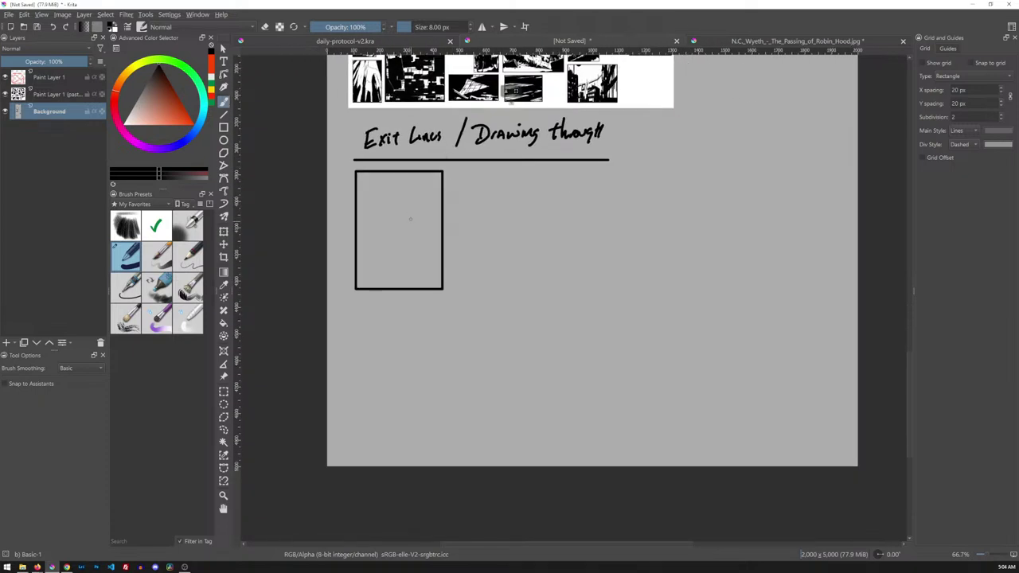
mouse_move(403, 213)
left_mouse_down()
mouse_move(403, 230)
mouse_move(435, 188)
left_mouse_up()
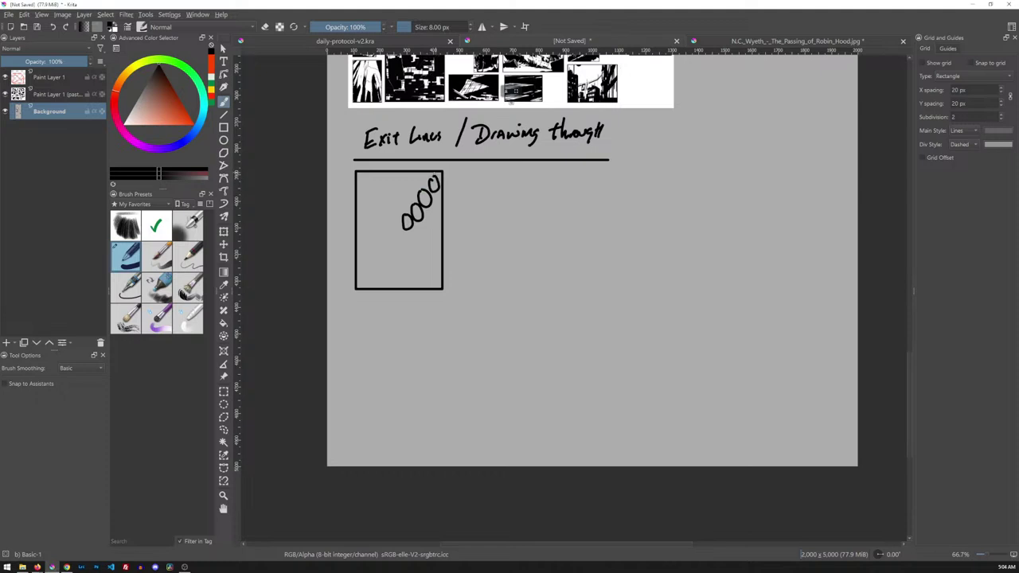
mouse_move(398, 221)
left_mouse_down()
mouse_move(450, 159)
mouse_move(449, 168)
left_mouse_up()
left_click_drag(392, 265, 441, 290)
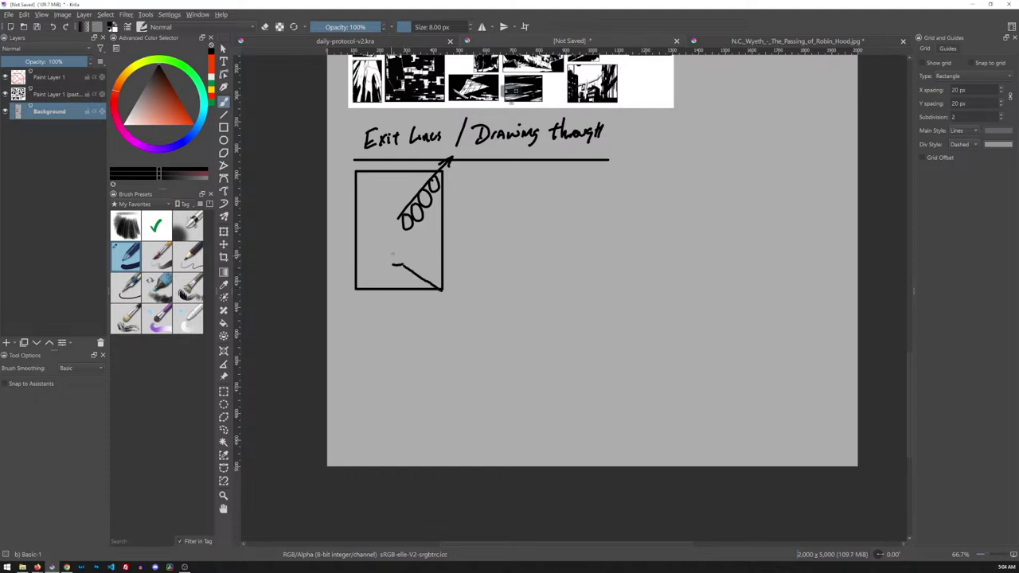
left_click_drag(392, 265, 354, 290)
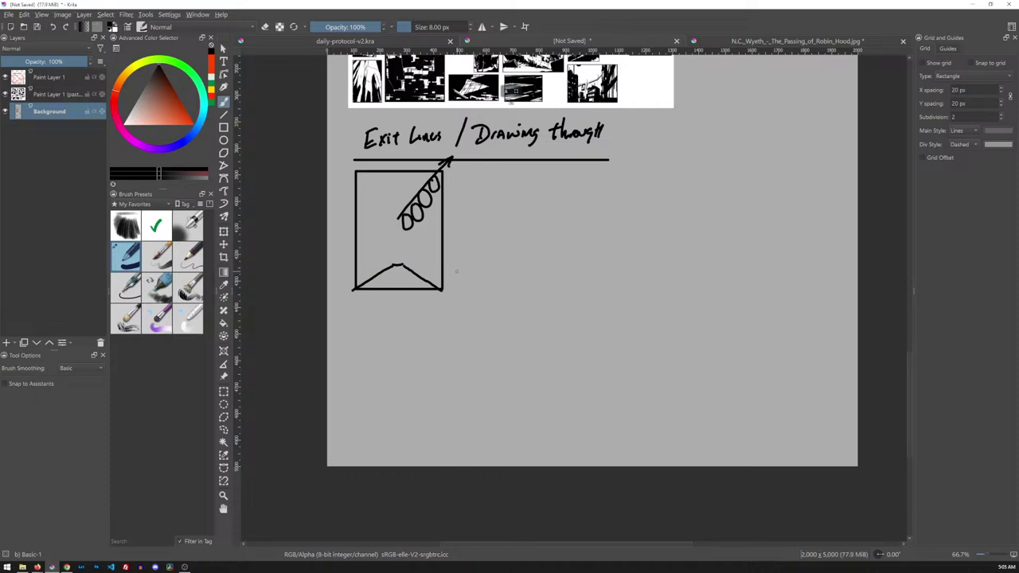
Step: Undo the tent and draw a gentle hill curve along the frame's bottom to its right edge
key("ctrl+z")
key("ctrl+z")
key("ctrl+z")
mouse_move(388, 268)
left_mouse_down()
mouse_move(397, 268)
mouse_move(369, 285)
mouse_move(448, 286)
left_mouse_up()
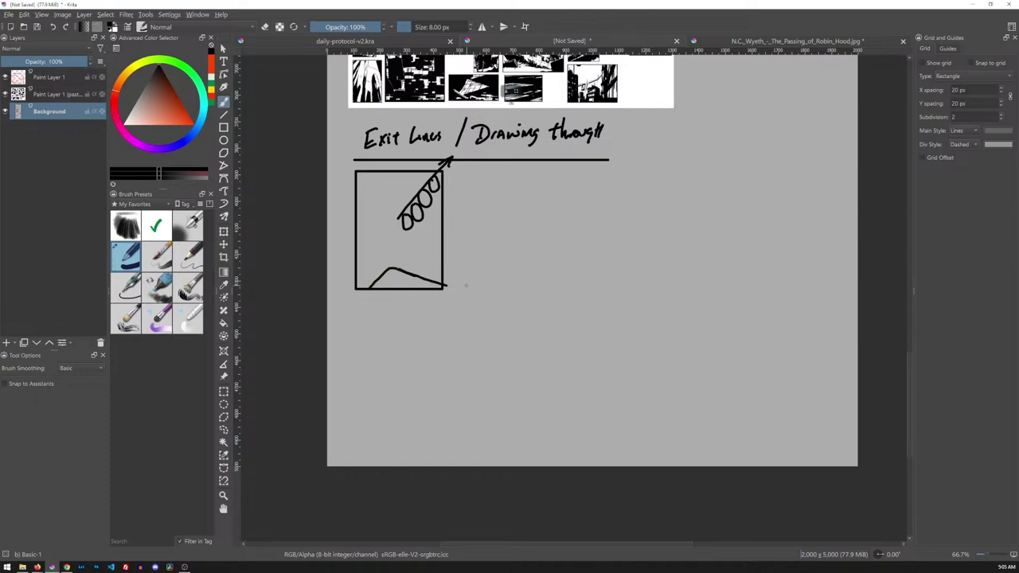
key("ctrl+z")
key("ctrl+z")
key("ctrl+shift+z")
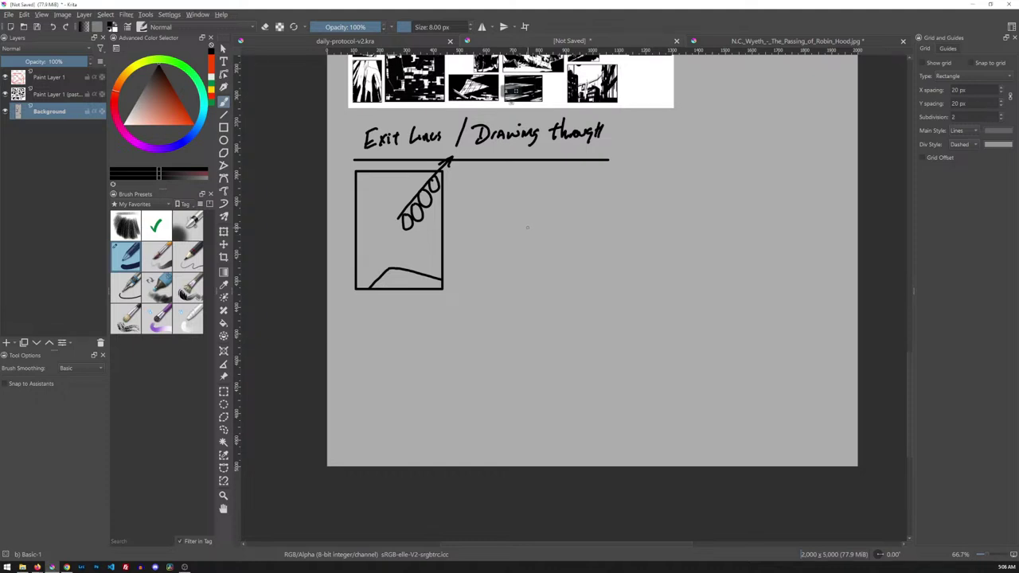
Step: Draw a second empty rectangular panel to the right of the first, then return to the Freehand Brush
key("r")
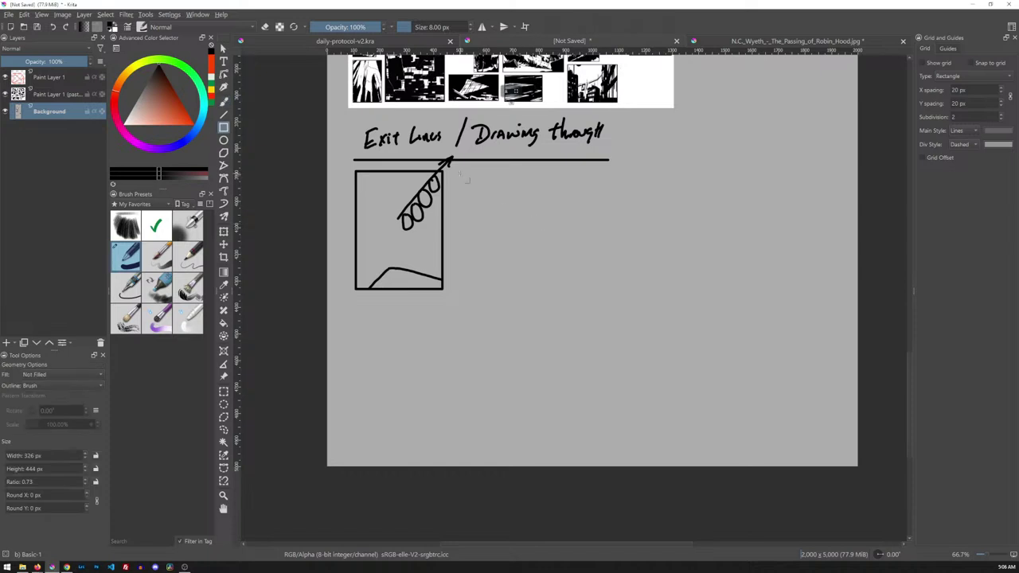
left_click_drag(459, 172, 637, 270)
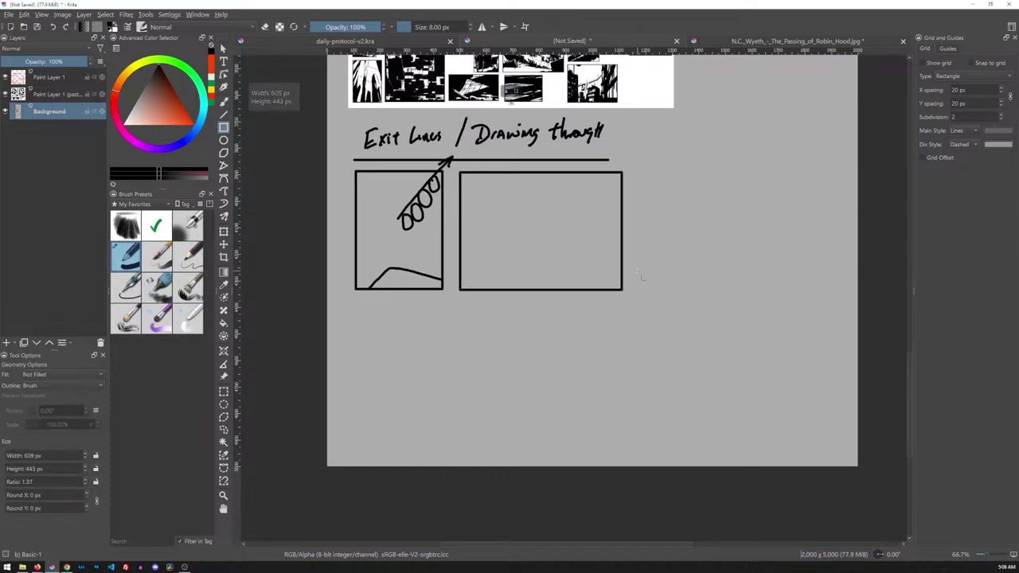
key("b")
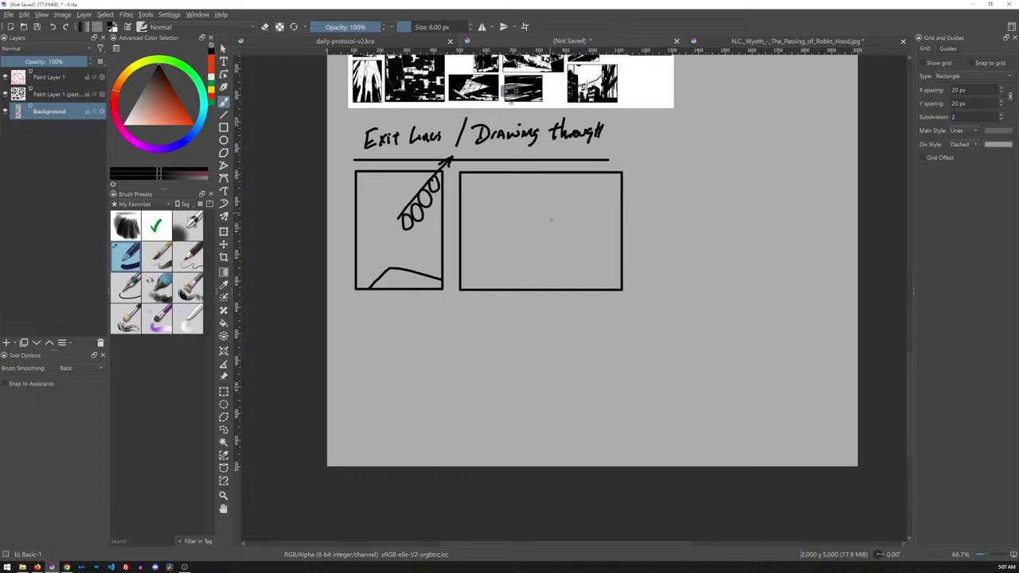
Step: Sketch a black box with a visible top face in the right panel, then pick red-orange
left_click_drag(558, 231, 558, 289)
left_click_drag(559, 230, 619, 214)
mouse_move(557, 231)
left_mouse_down()
mouse_move(516, 215)
mouse_move(571, 207)
mouse_move(522, 288)
left_mouse_up()
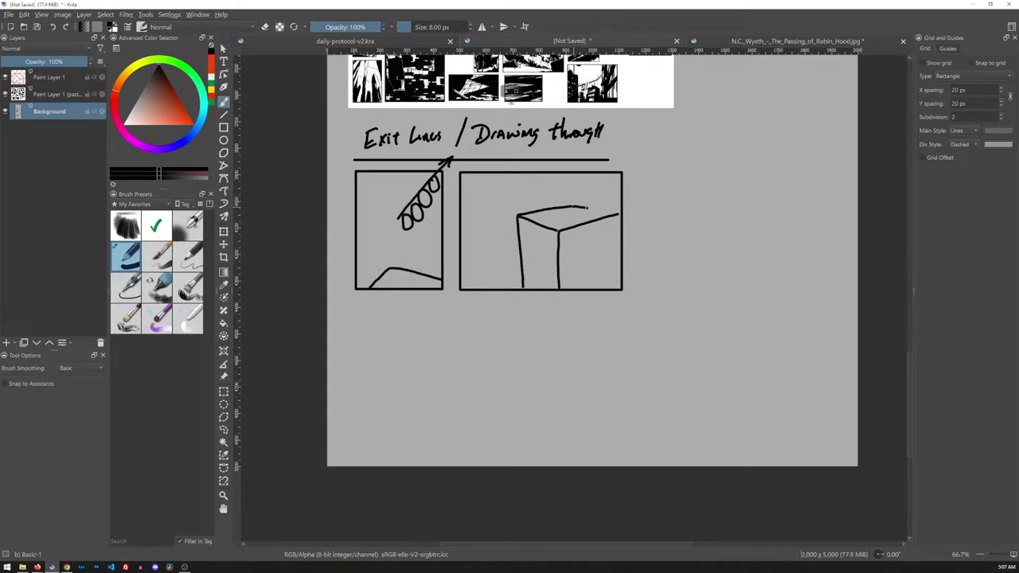
mouse_move(573, 206)
left_mouse_down()
mouse_move(624, 214)
mouse_move(580, 204)
mouse_move(569, 230)
mouse_move(543, 211)
mouse_move(591, 202)
mouse_move(621, 212)
left_mouse_up()
left_click_drag(528, 221, 558, 231)
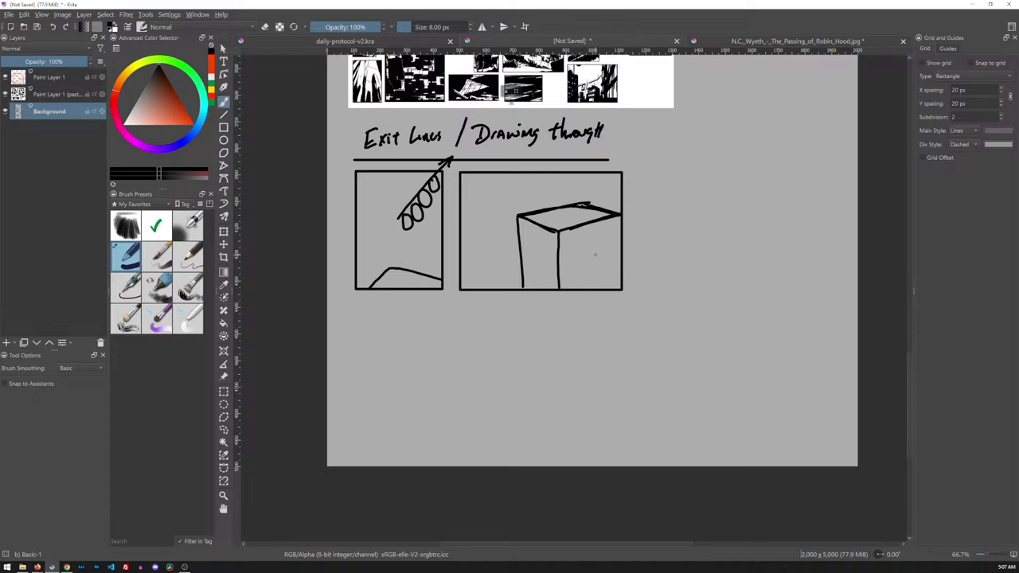
left_click(181, 113)
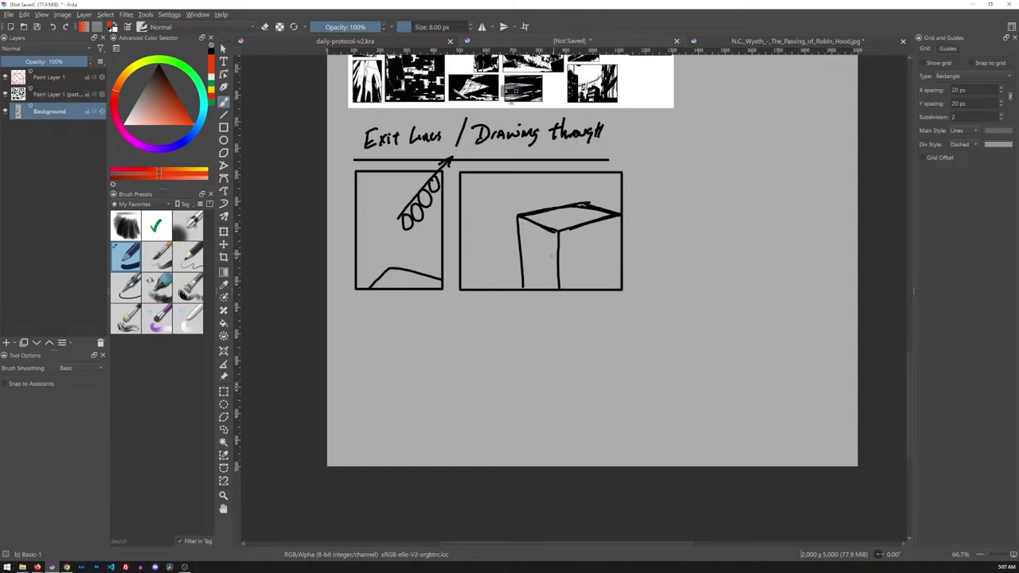
Step: Trace the box's hidden vertical, top and bottom edges through in red
left_click_drag(517, 215, 522, 336)
left_click_drag(558, 232, 565, 324)
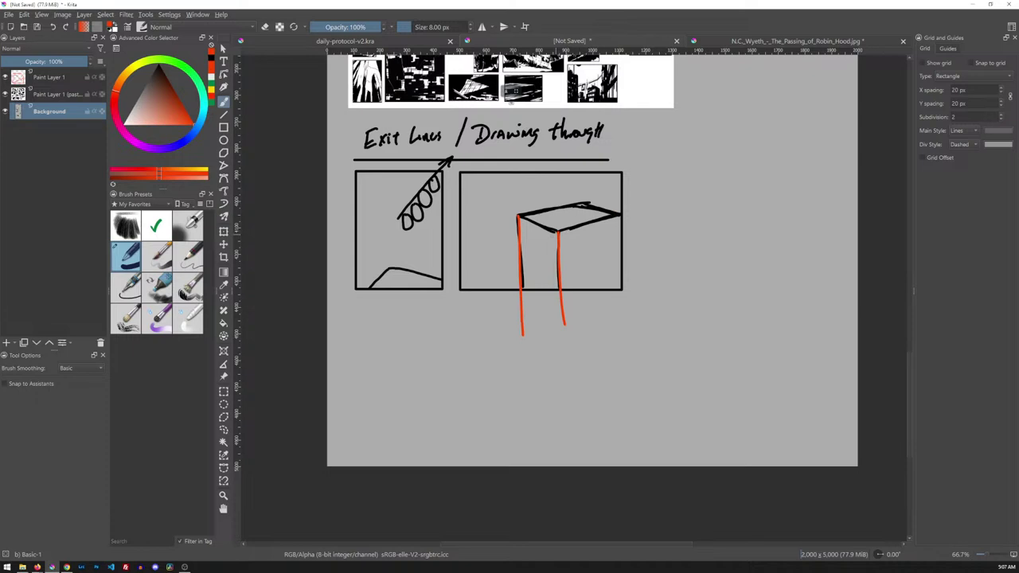
left_click_drag(551, 236, 634, 213)
mouse_move(516, 215)
left_mouse_down()
mouse_move(608, 199)
mouse_move(649, 214)
mouse_move(645, 308)
left_mouse_up()
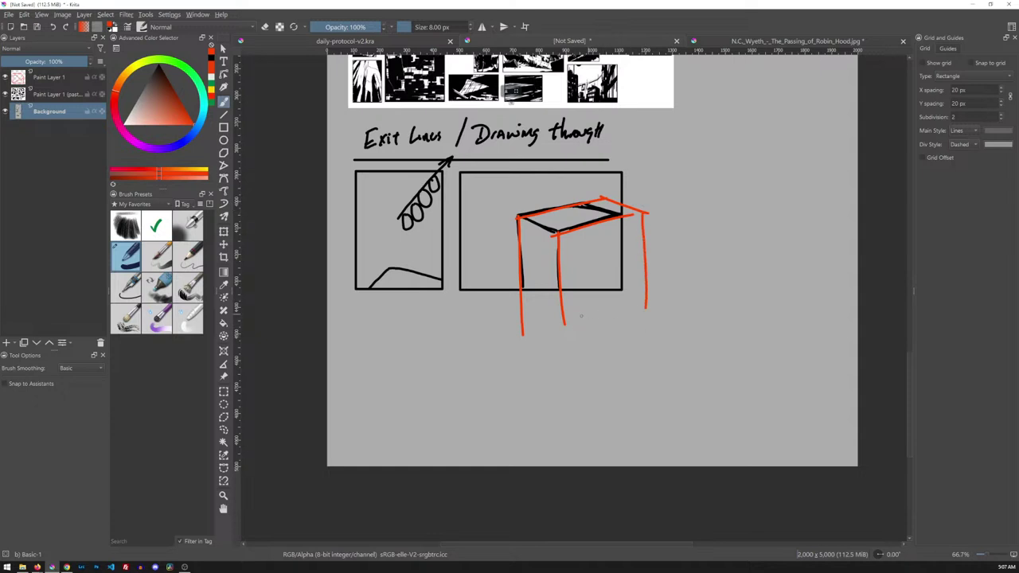
left_click_drag(562, 325, 656, 294)
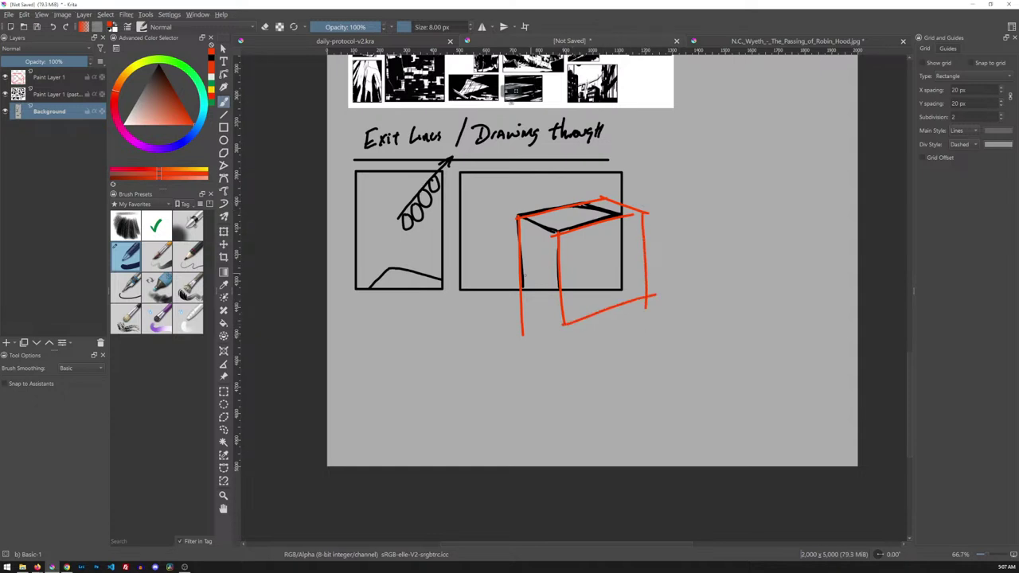
left_click_drag(518, 295, 563, 325)
Step: Extend dashed red perspective lines from the box's right corners past the panel edge
left_click_drag(656, 212, 676, 208)
left_click_drag(681, 207, 700, 204)
left_click_drag(712, 202, 720, 200)
left_click_drag(739, 196, 758, 191)
left_click_drag(661, 287, 701, 275)
left_click_drag(718, 268, 730, 265)
left_click_drag(741, 260, 765, 255)
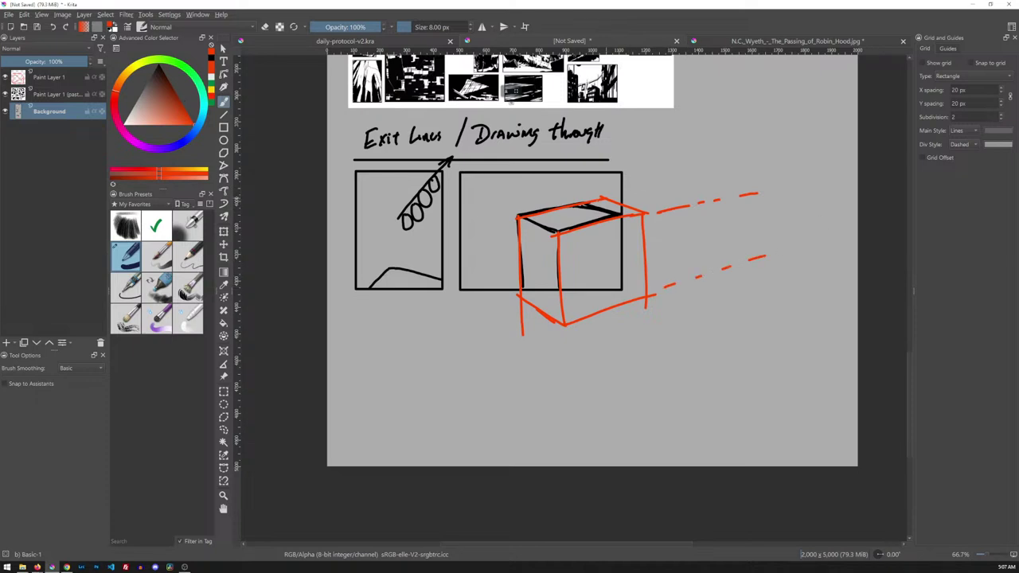
left_click_drag(619, 194, 625, 193)
left_click_drag(634, 192, 638, 191)
left_click_drag(663, 186, 673, 184)
left_click_drag(680, 183, 708, 178)
left_click_drag(715, 177, 747, 174)
Step: Add dashed red perspective lines from the left corners and the rear top corner
left_click_drag(504, 287, 485, 271)
left_click_drag(480, 266, 477, 263)
left_click_drag(469, 254, 465, 250)
left_click_drag(516, 215, 481, 197)
left_click_drag(477, 195, 460, 182)
left_click_drag(587, 189, 538, 169)
Step: In black, handwrite 'Next Live stream!' and the first point 'Small, medium, Huge' below the panels
key("d")
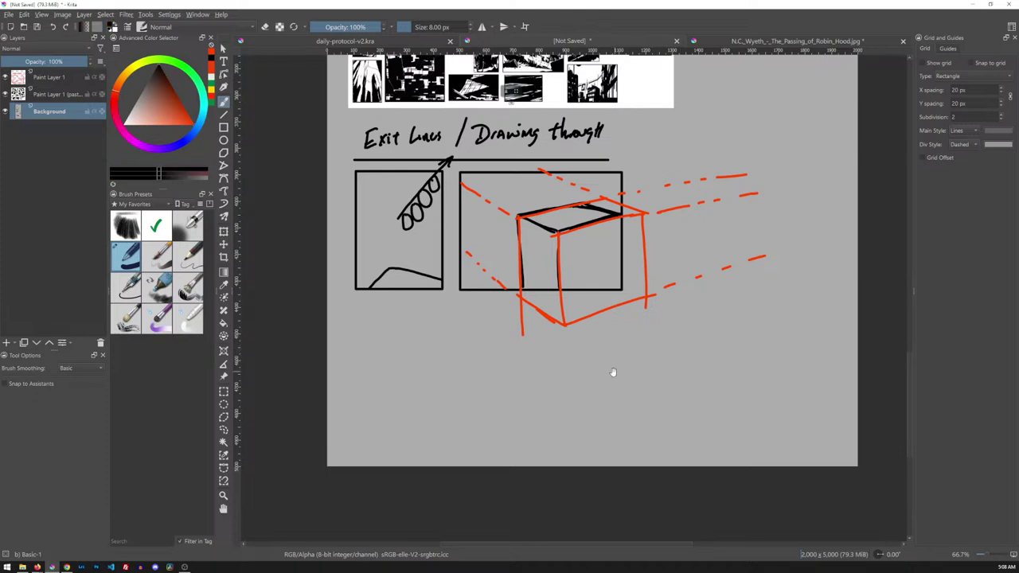
mouse_move(609, 371)
left_mouse_down()
mouse_move(705, 294)
mouse_move(642, 276)
left_mouse_up()
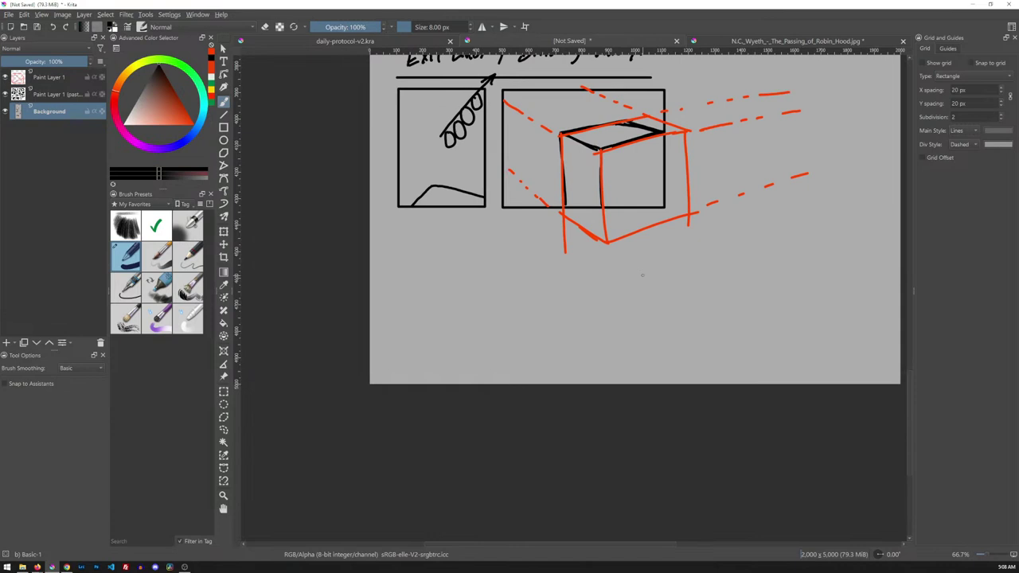
mouse_move(399, 248)
left_mouse_down()
mouse_move(398, 262)
mouse_move(410, 245)
mouse_move(426, 259)
mouse_move(440, 248)
mouse_move(449, 257)
mouse_move(518, 253)
mouse_move(540, 239)
left_mouse_up()
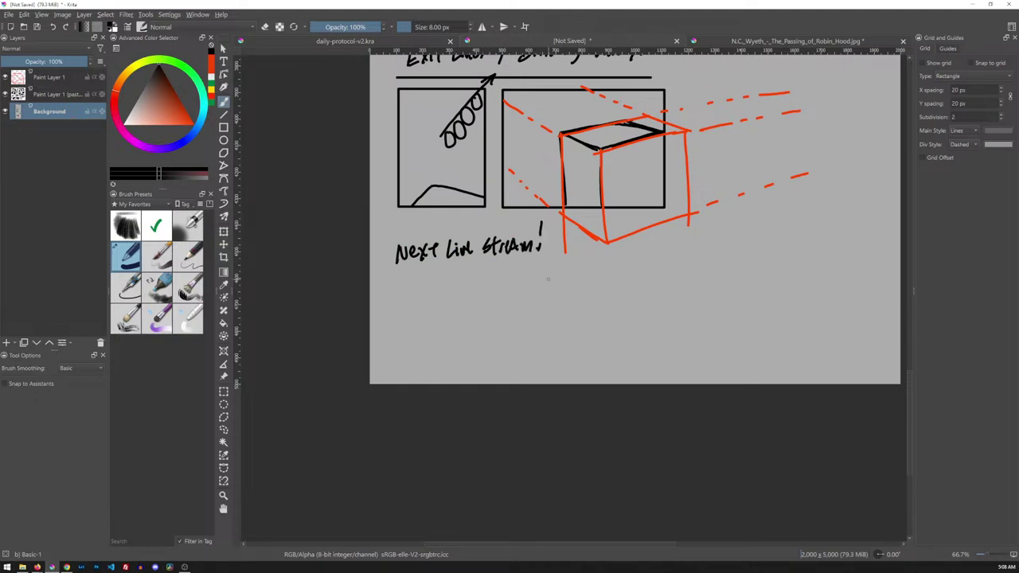
left_click_drag(519, 312, 617, 301)
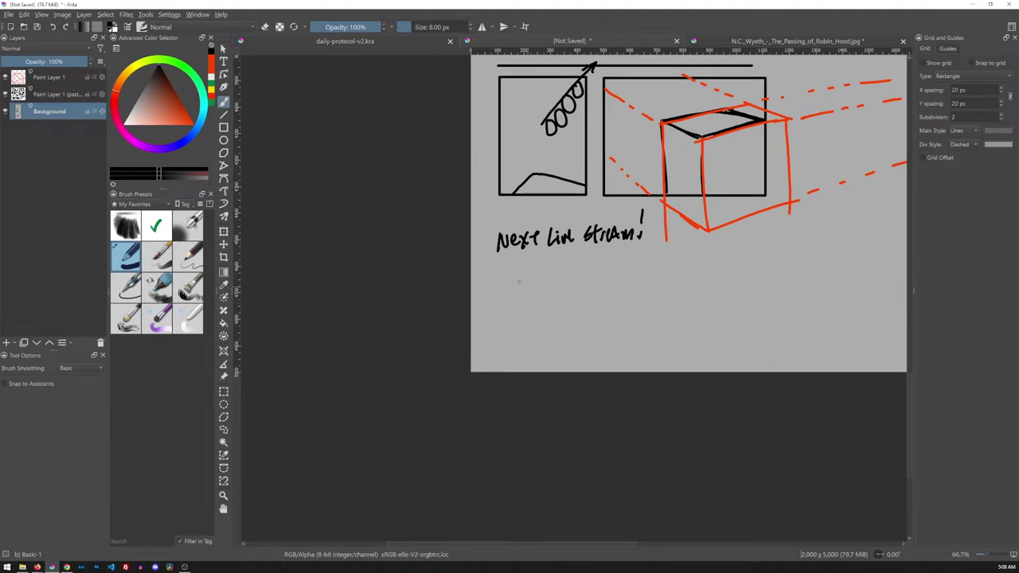
mouse_move(491, 276)
left_mouse_down()
mouse_move(542, 274)
mouse_move(556, 288)
mouse_move(591, 266)
mouse_move(611, 277)
mouse_move(617, 268)
mouse_move(623, 285)
mouse_move(661, 270)
mouse_move(659, 283)
mouse_move(674, 267)
left_mouse_up()
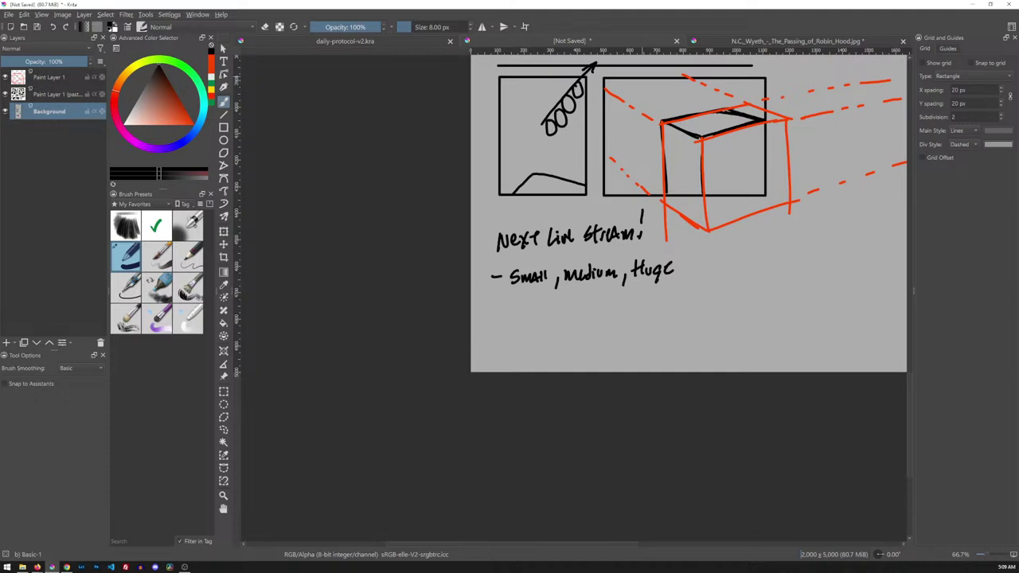
Step: Handwrite the list point 'Straights & Curves CSi' under the first line
left_click_drag(496, 305, 518, 313)
mouse_move(530, 304)
left_mouse_down()
mouse_move(539, 303)
mouse_move(534, 313)
left_mouse_up()
left_click_drag(540, 306, 560, 314)
mouse_move(567, 305)
left_mouse_down()
mouse_move(564, 320)
mouse_move(577, 314)
left_mouse_up()
mouse_move(572, 306)
left_mouse_down()
mouse_move(584, 305)
mouse_move(581, 312)
left_mouse_up()
left_click_drag(598, 299, 597, 312)
left_click_drag(619, 296, 618, 307)
left_click_drag(629, 301, 668, 298)
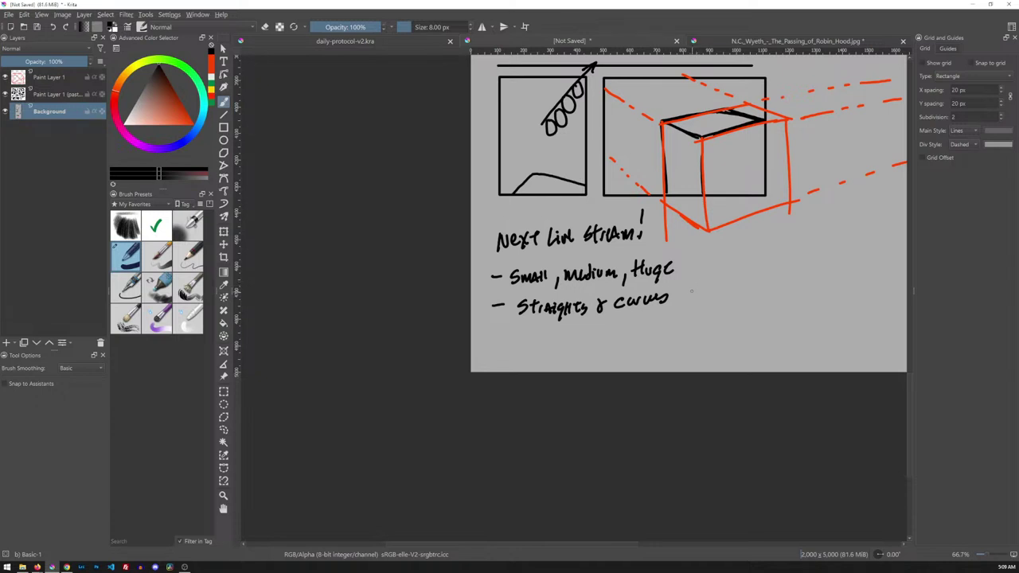
mouse_move(695, 289)
left_mouse_down()
mouse_move(695, 303)
mouse_move(715, 297)
left_mouse_up()
left_click(717, 282)
Step: Add the point 'SCALE' below, and 'Tangents' to the right of the cube
left_click_drag(492, 339, 530, 345)
mouse_move(538, 347)
left_mouse_down()
mouse_move(544, 331)
mouse_move(549, 347)
left_mouse_up()
left_click_drag(553, 331, 560, 346)
left_click_drag(563, 335, 566, 347)
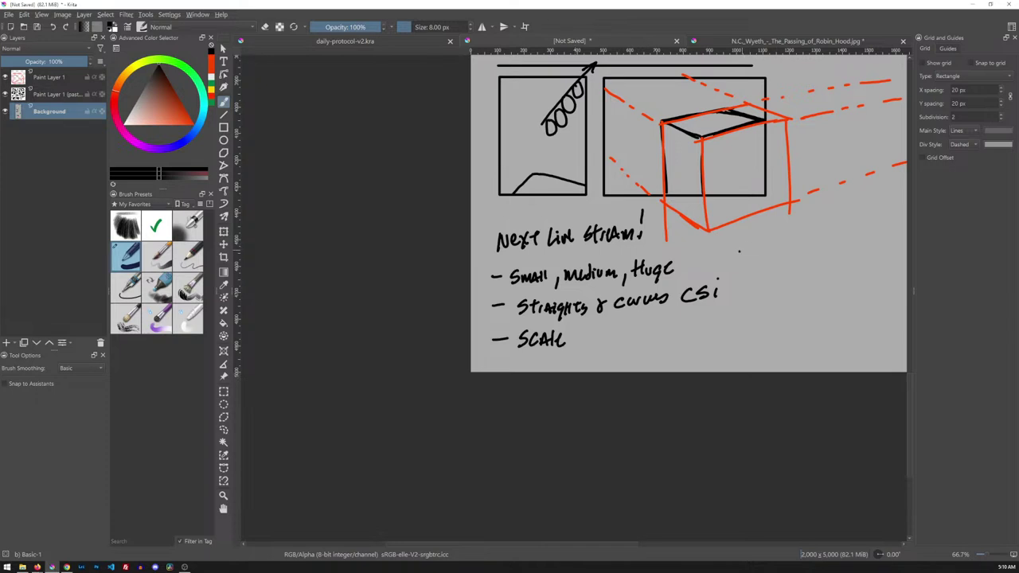
mouse_move(739, 250)
left_mouse_down()
mouse_move(793, 243)
mouse_move(780, 259)
left_mouse_up()
mouse_move(785, 258)
left_mouse_down()
mouse_move(794, 245)
mouse_move(796, 258)
left_mouse_up()
left_click_drag(794, 253, 852, 250)
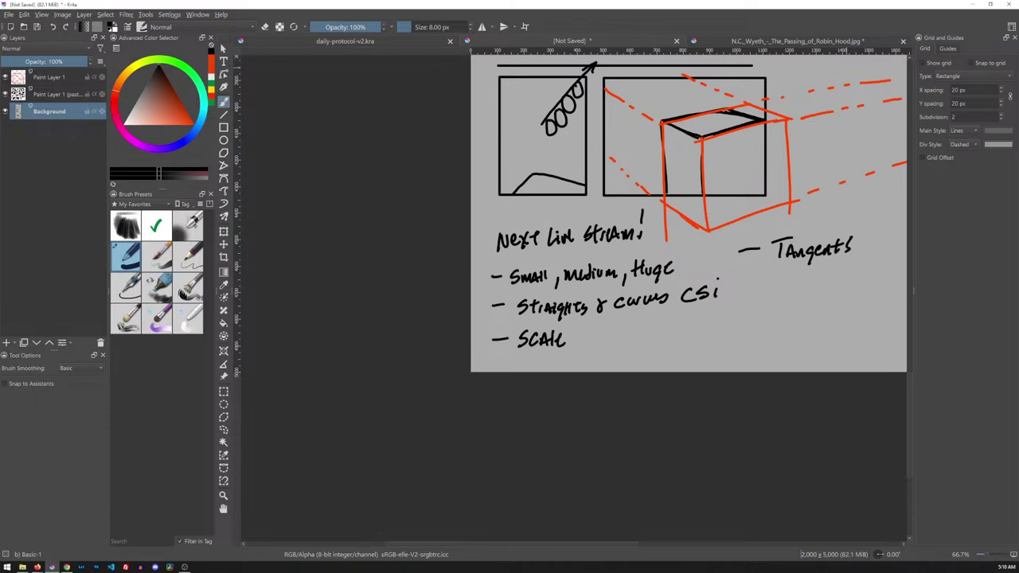
Step: Write 'Implied lines' and 'SHAPE.' beneath Tangents in the right column of the list
mouse_move(743, 285)
left_mouse_down()
mouse_move(793, 291)
mouse_move(819, 273)
mouse_move(870, 280)
mouse_move(863, 289)
left_mouse_up()
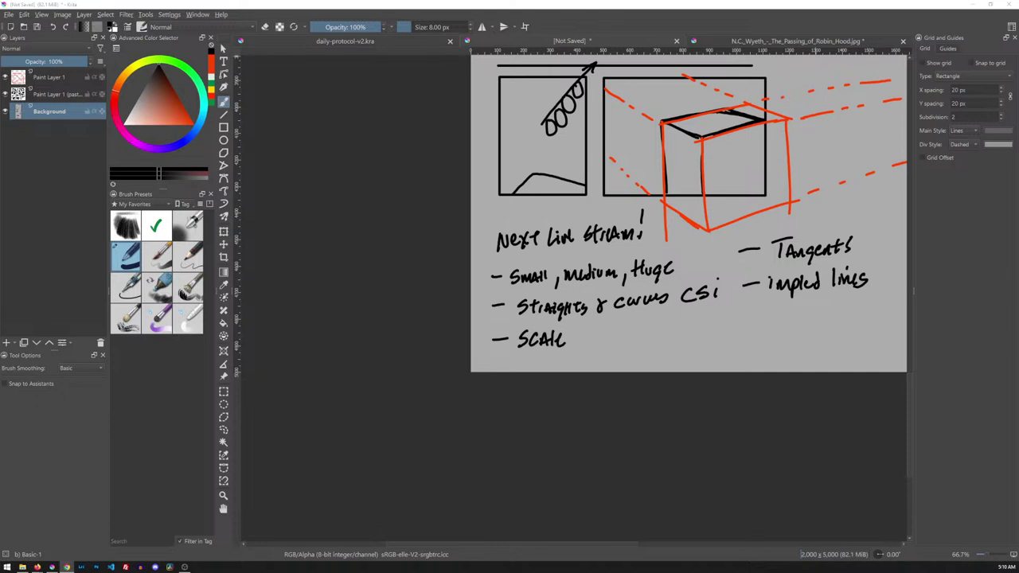
left_click_drag(741, 316, 767, 322)
mouse_move(779, 309)
left_mouse_down()
mouse_move(780, 323)
mouse_move(791, 322)
left_mouse_up()
left_click_drag(780, 315, 806, 323)
left_click_drag(805, 308, 807, 315)
left_click_drag(821, 306, 817, 319)
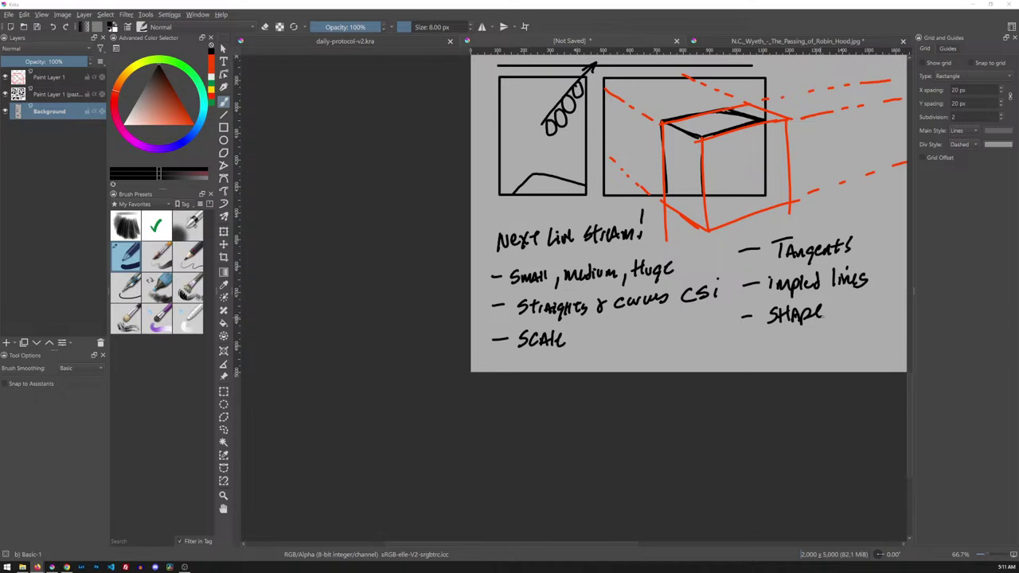
left_click(833, 315)
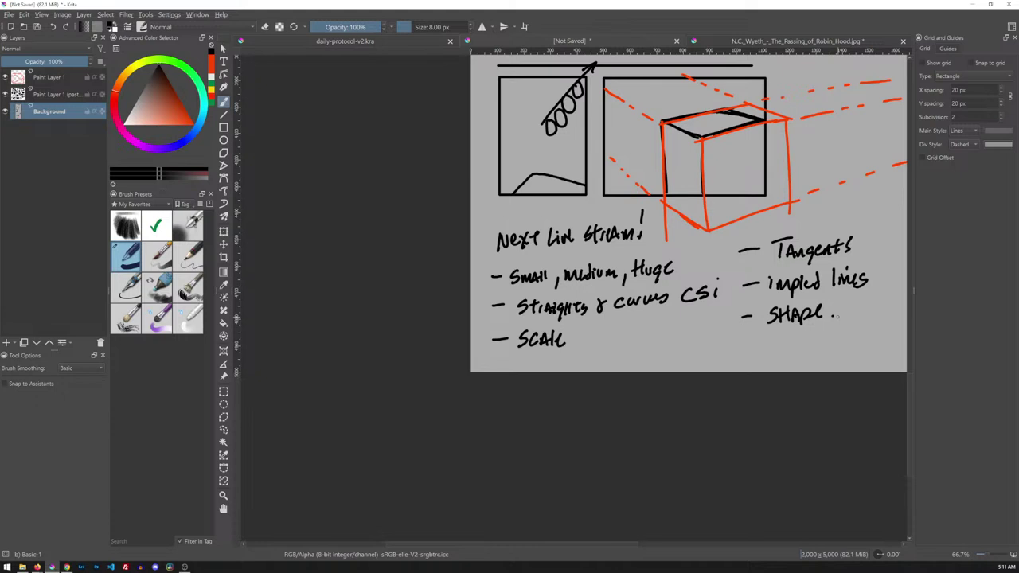
mouse_move(744, 228)
left_mouse_down()
mouse_move(525, 234)
mouse_move(582, 229)
left_mouse_up()
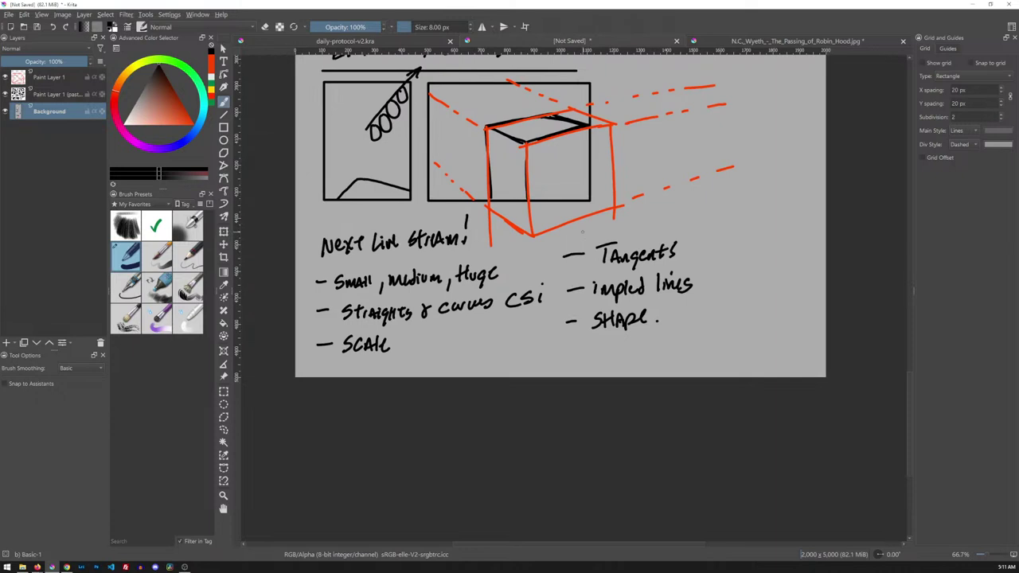
Step: Zoom out to view the whole notes page, then scroll from the heading through the Story section
key("2")
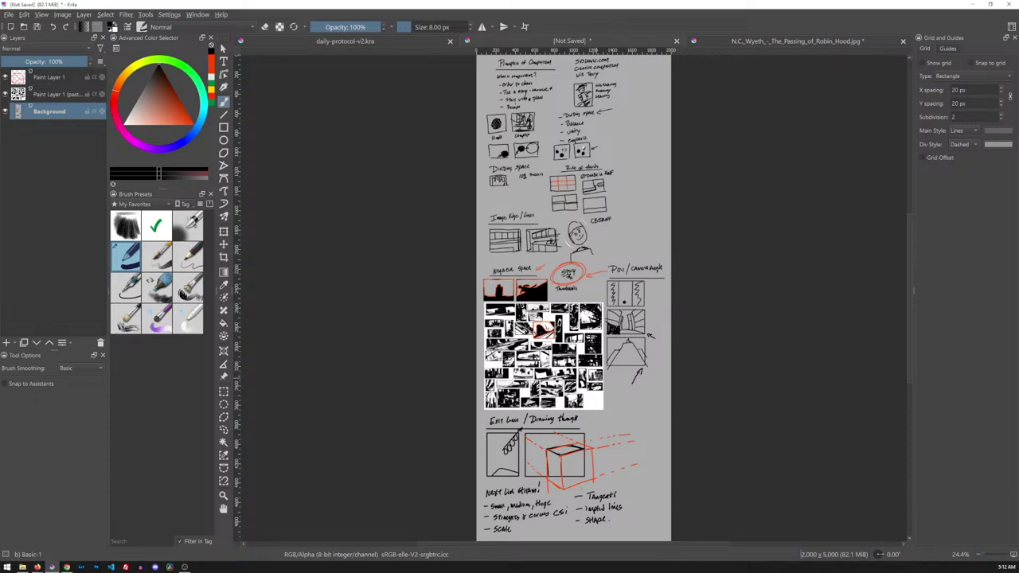
key("1")
scroll(694, 434, "up", 8)
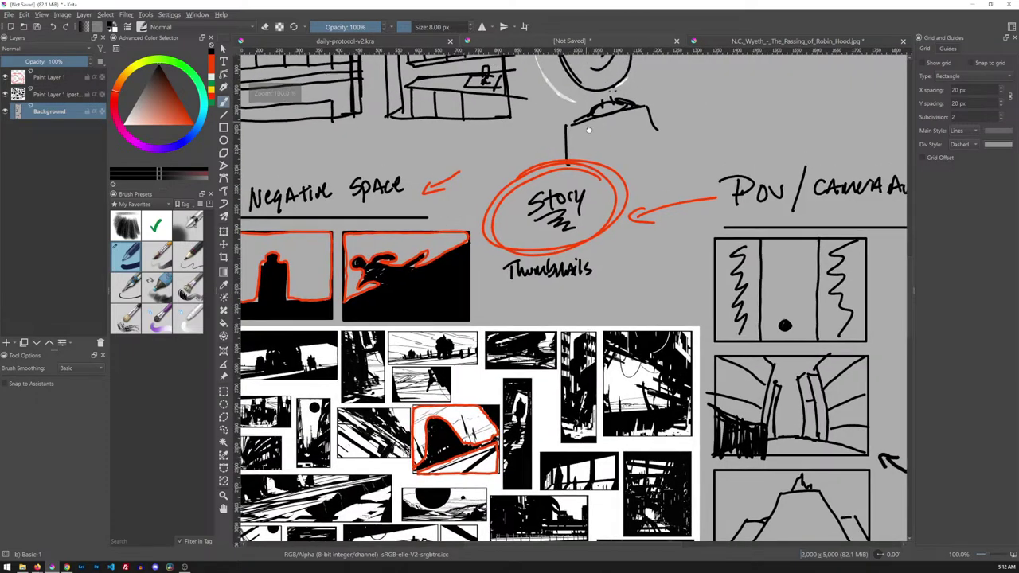
scroll(693, 434, "down", 4)
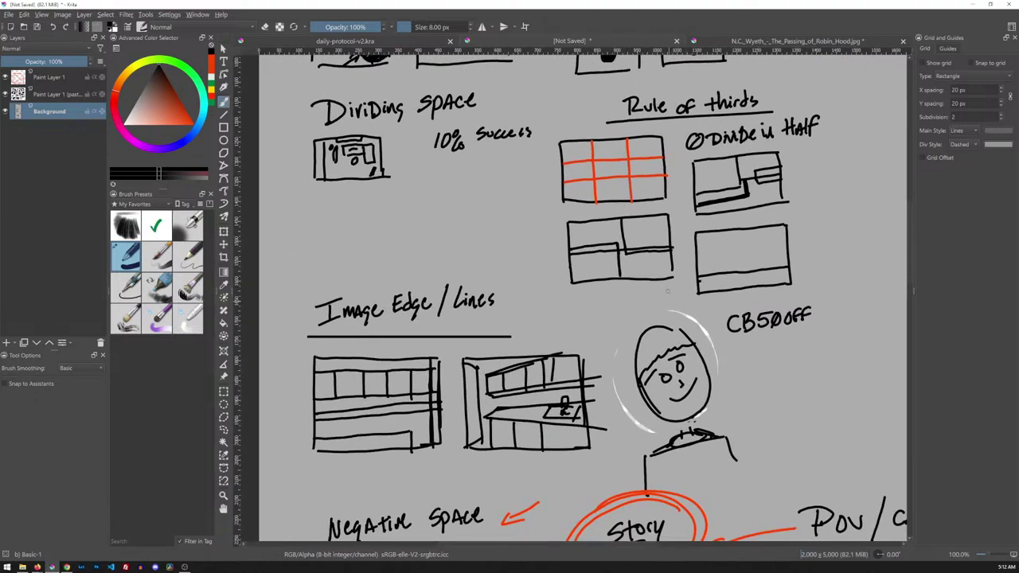
scroll(667, 292, "down", 5)
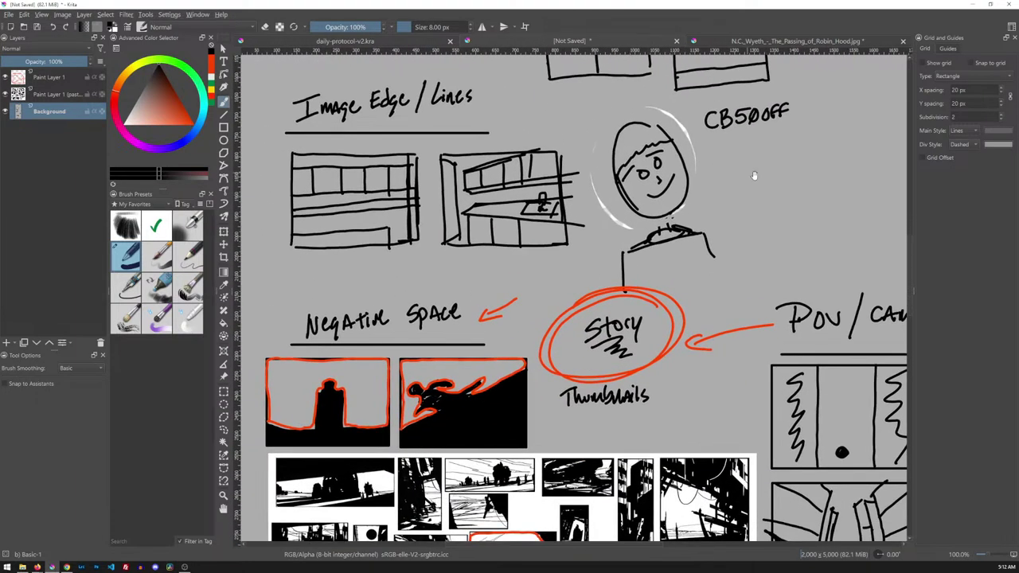
scroll(604, 423, "down", 1)
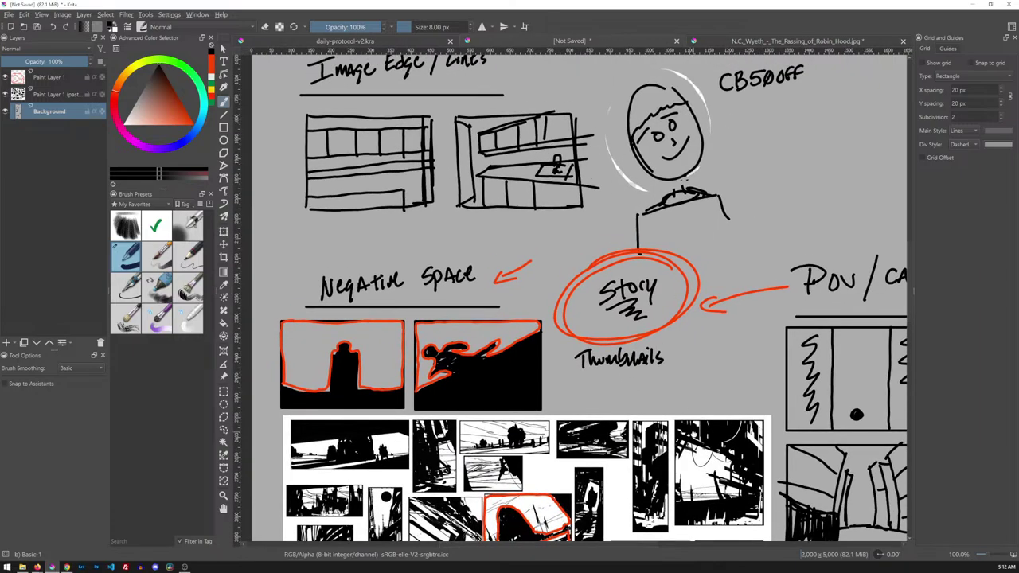
Step: Review the POV and Exit Lines sections, then bring up the ArtStation thumbnail sketches reference
left_click_drag(739, 530, 590, 430)
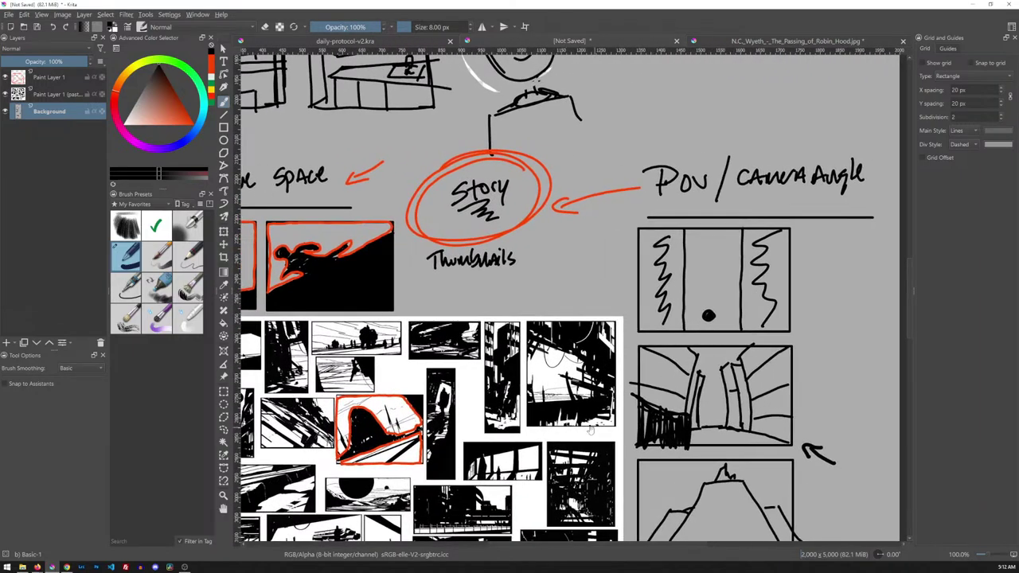
scroll(590, 430, "down", 15)
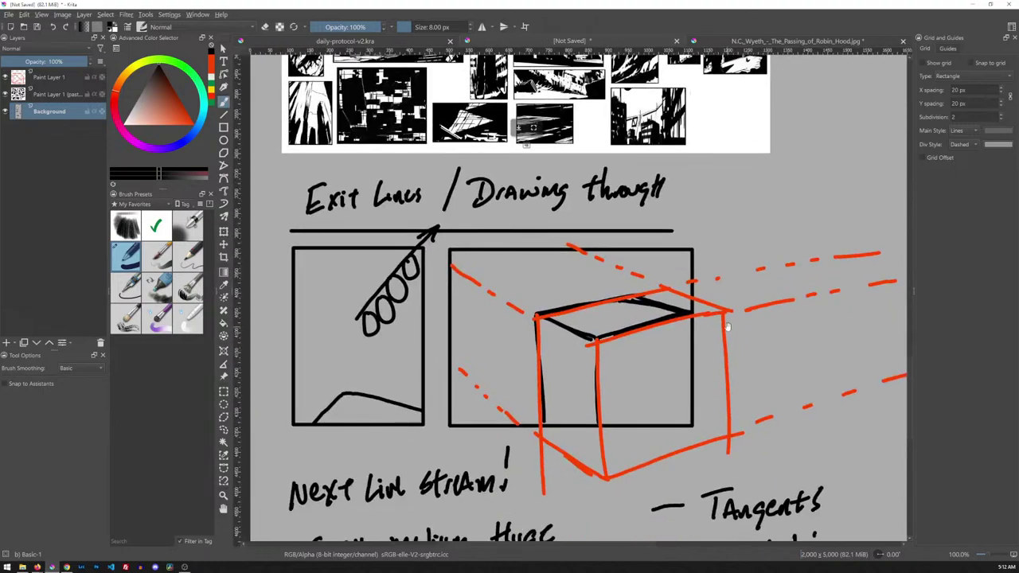
left_click_drag(728, 326, 546, 353)
scroll(685, 409, "down", 1)
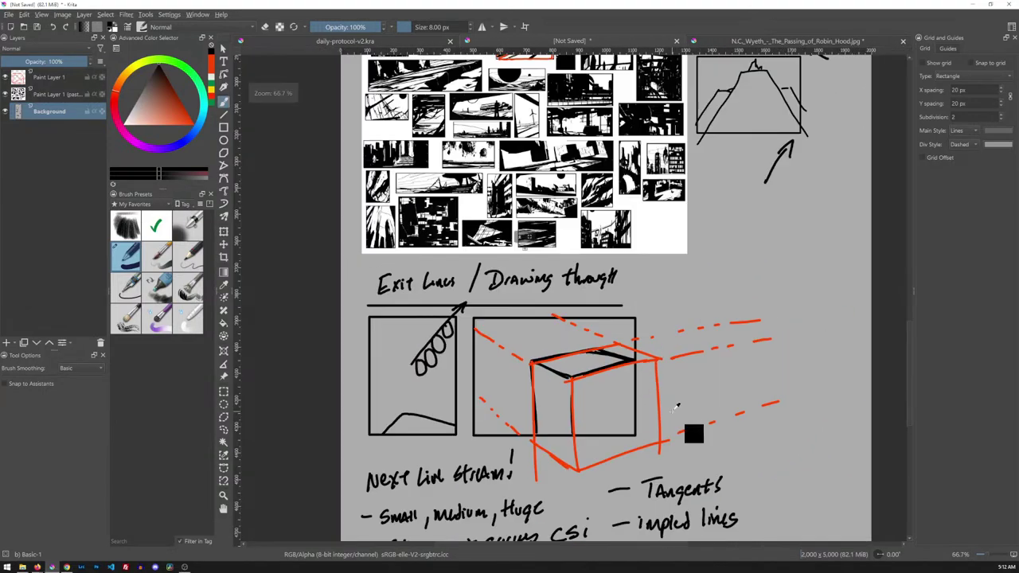
scroll(675, 407, "down", 2)
scroll(675, 406, "up", 5)
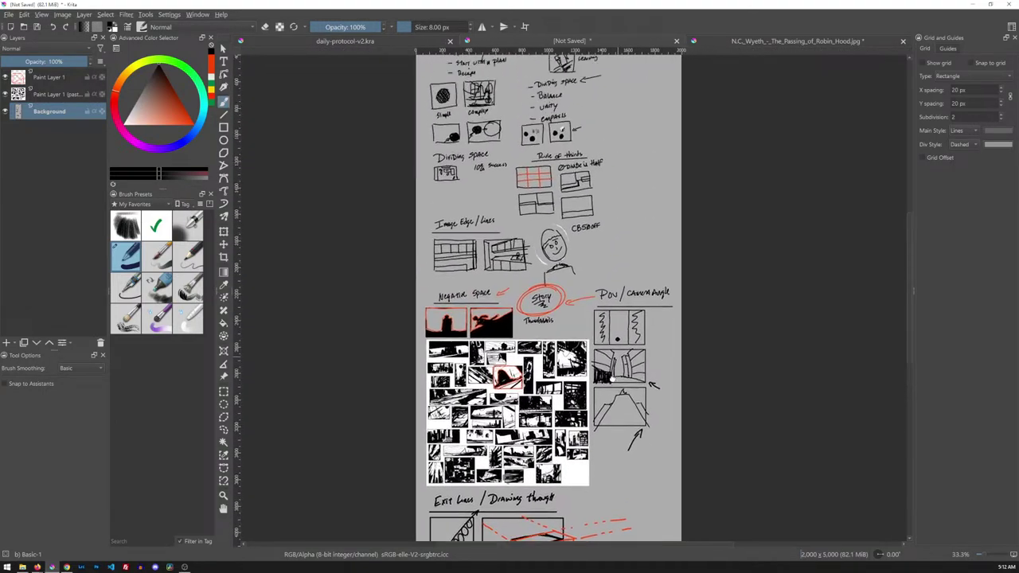
scroll(675, 406, "up", 3)
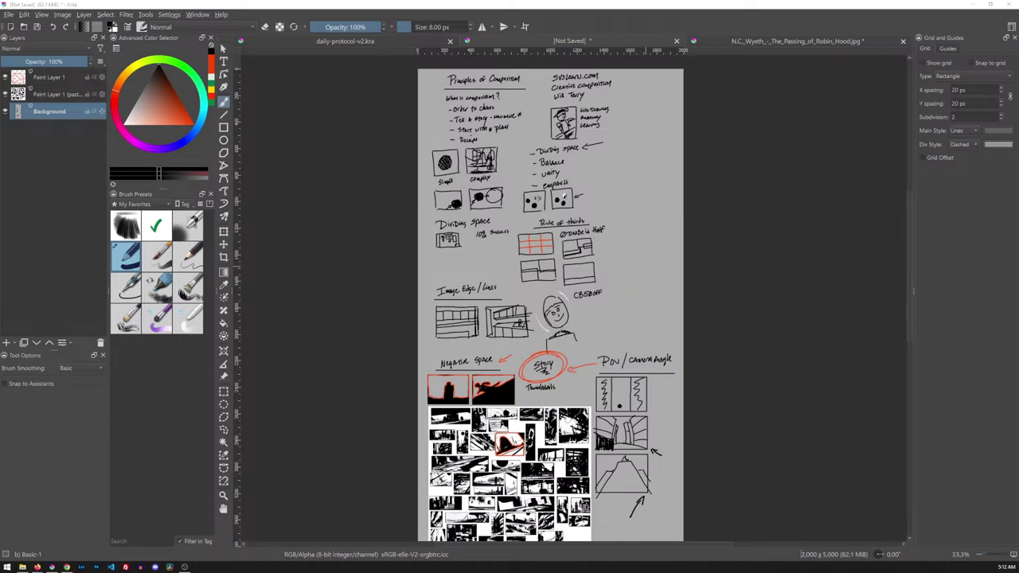
key("alt+Tab")
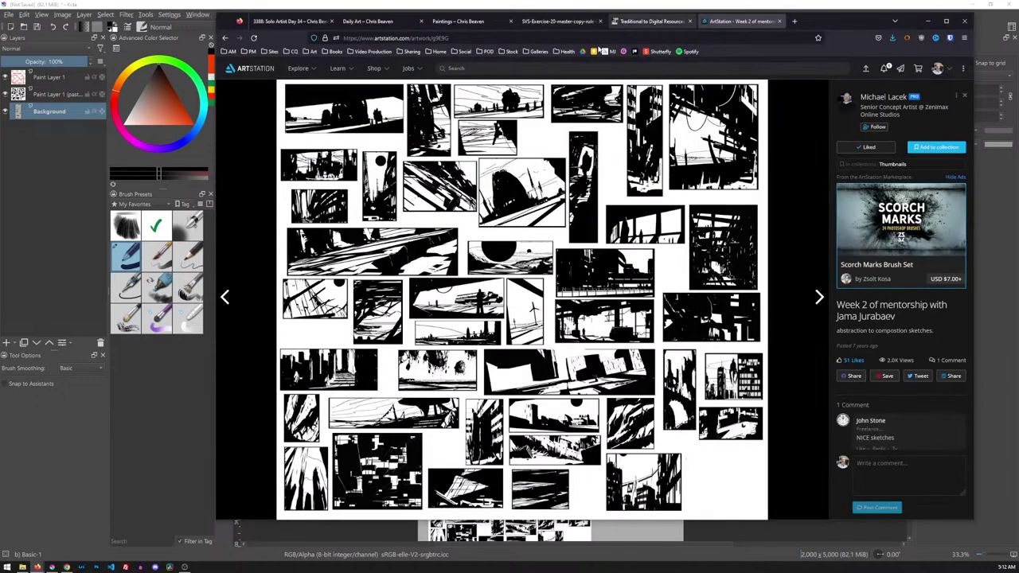
Step: Open the Traditional to Digital Resources course page, then go back to the Krita notes
left_click(649, 20)
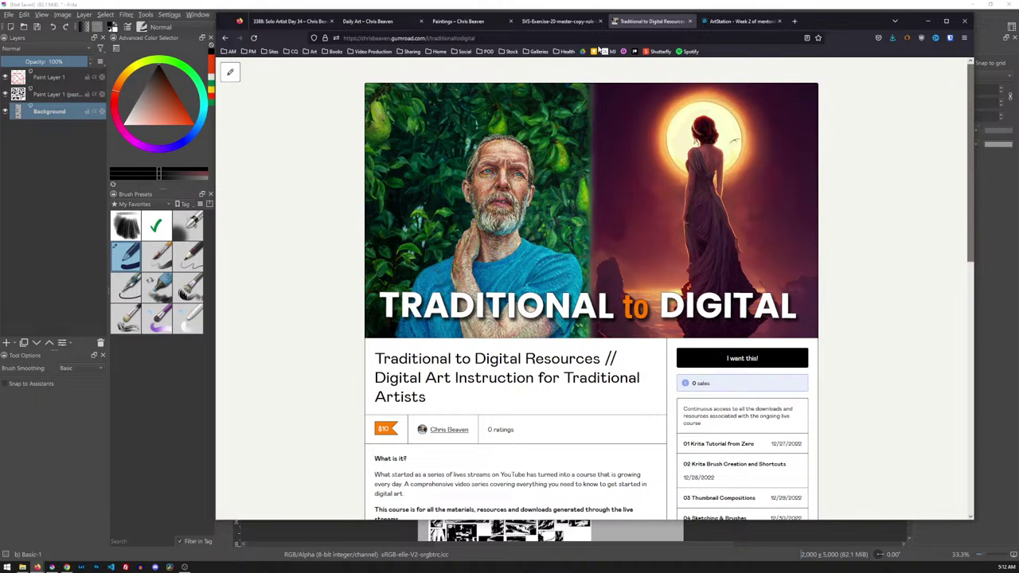
key("alt+Tab")
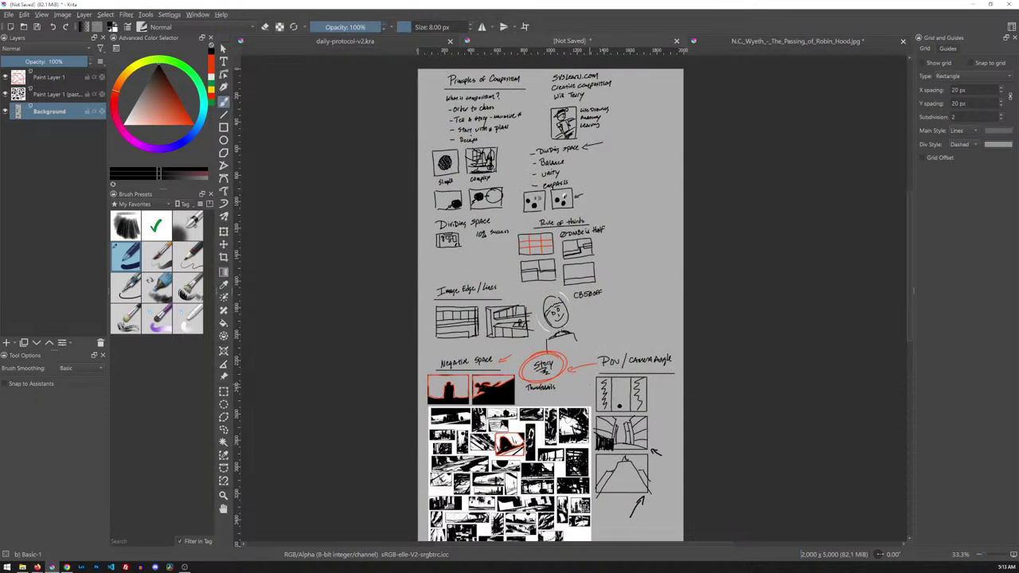
Step: View the rule-of-thirds and image-edge sketches at 100%, then bring Firefox back in front
key("1")
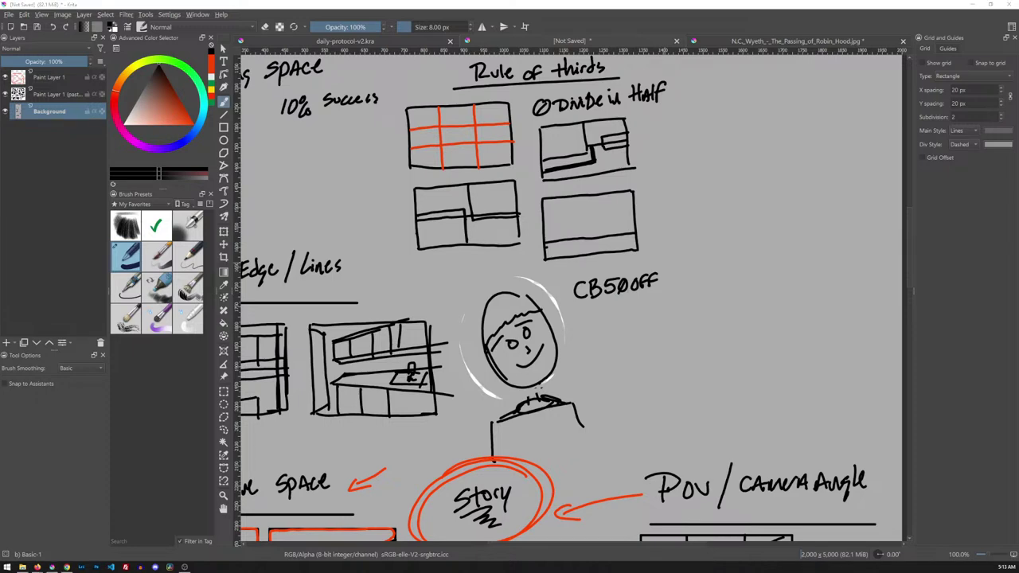
key("alt+Tab")
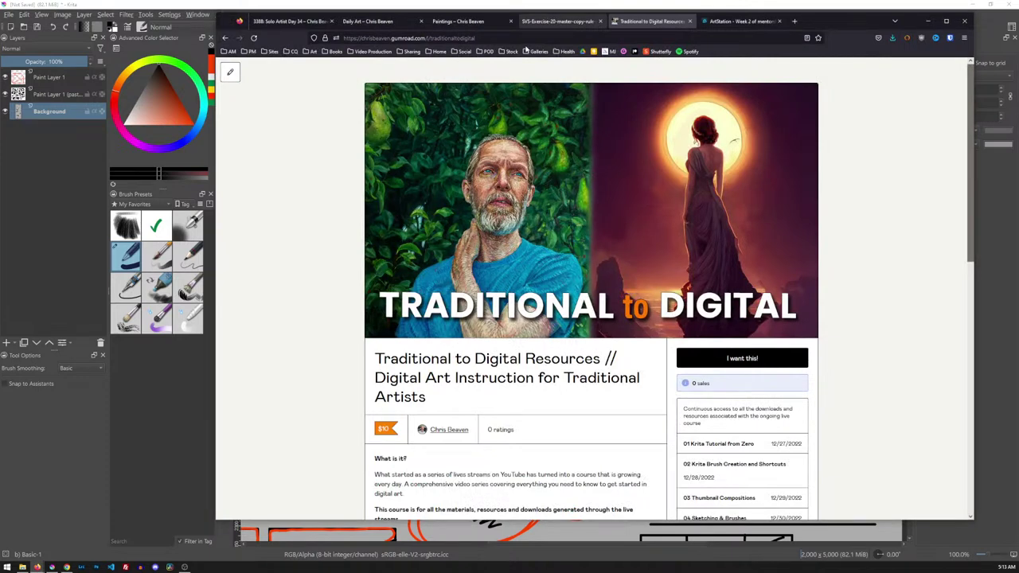
Step: Enlarge the SVS master-copy image to 150%, then open the '3388: Solo Artist Day 34' post
key("ctrl+shift+Tab")
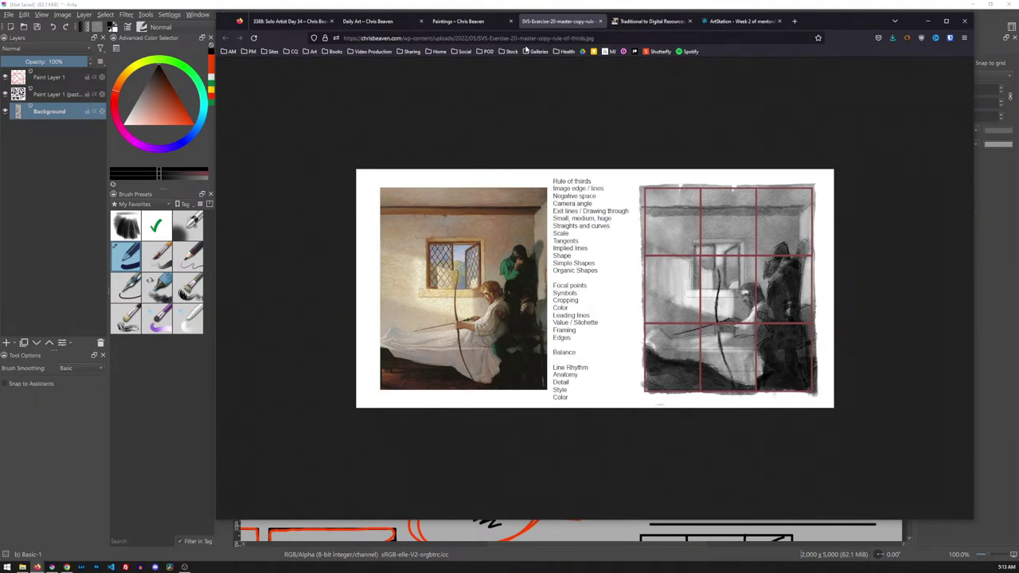
key("ctrl+plus")
key("ctrl+plus")
key("ctrl+plus")
key("ctrl+plus")
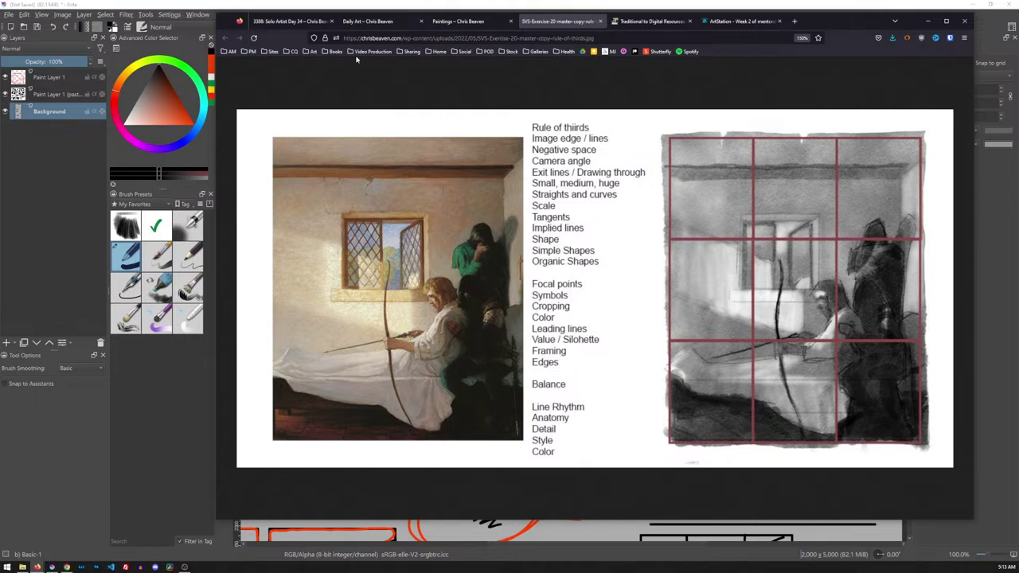
left_click(291, 21)
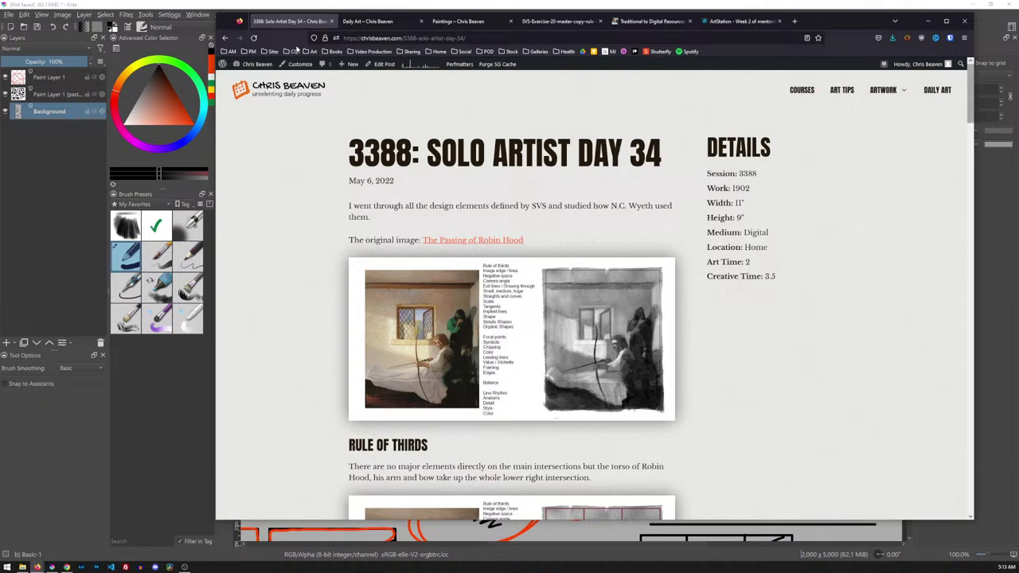
scroll(603, 293, "down", 2)
scroll(603, 294, "up", 1)
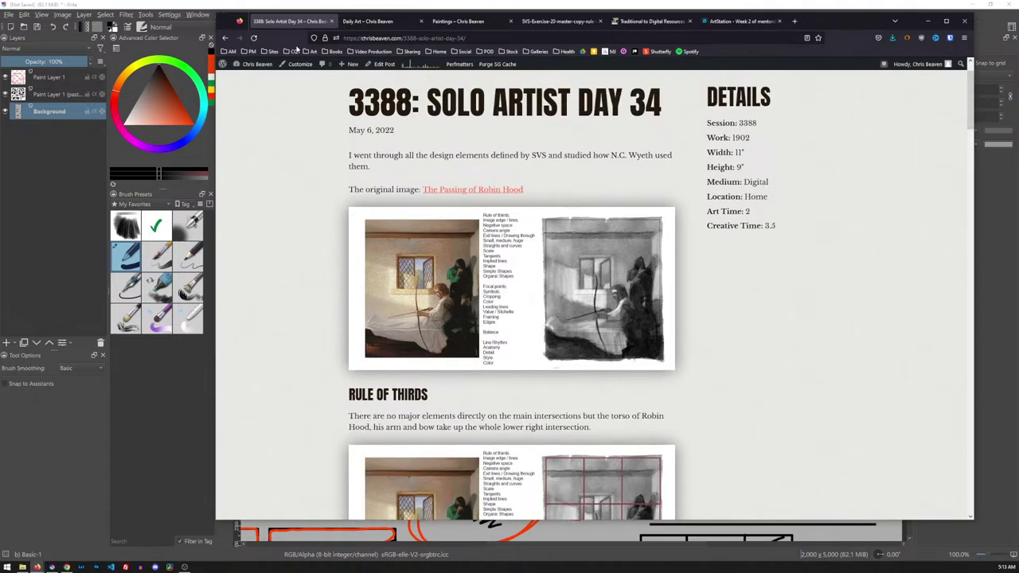
scroll(976, 114, "down", 3)
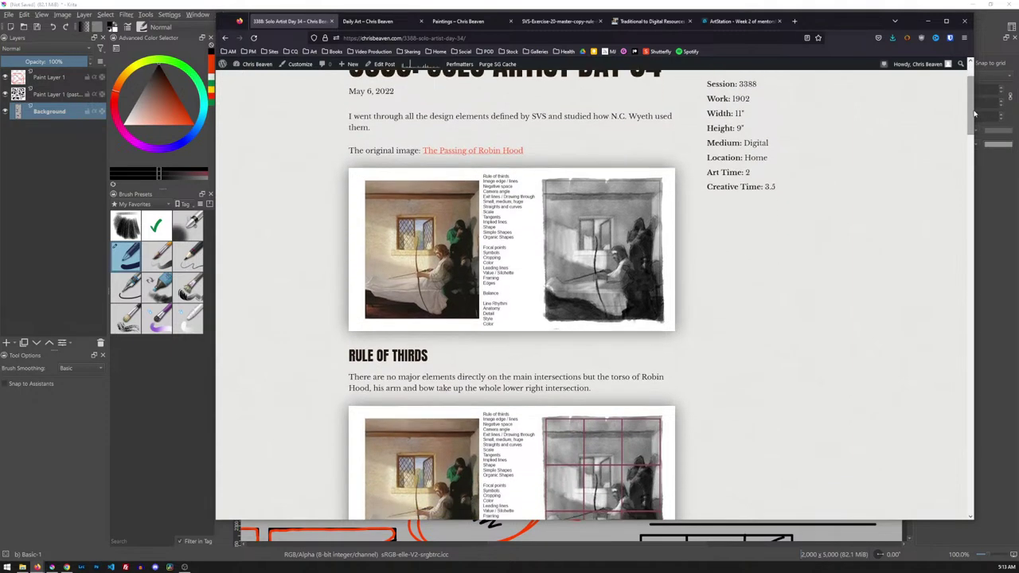
scroll(974, 114, "down", 2)
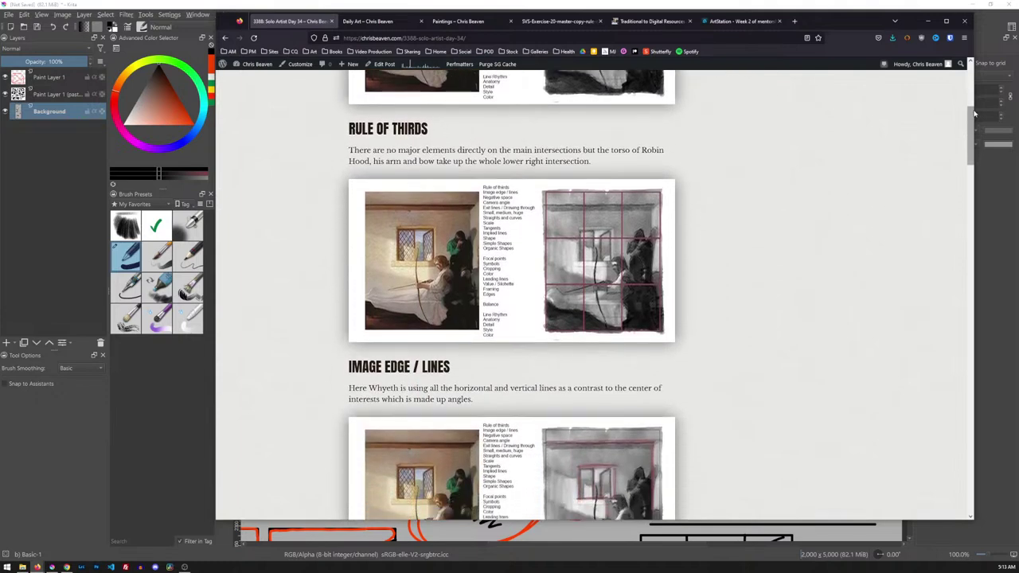
scroll(975, 114, "down", 4)
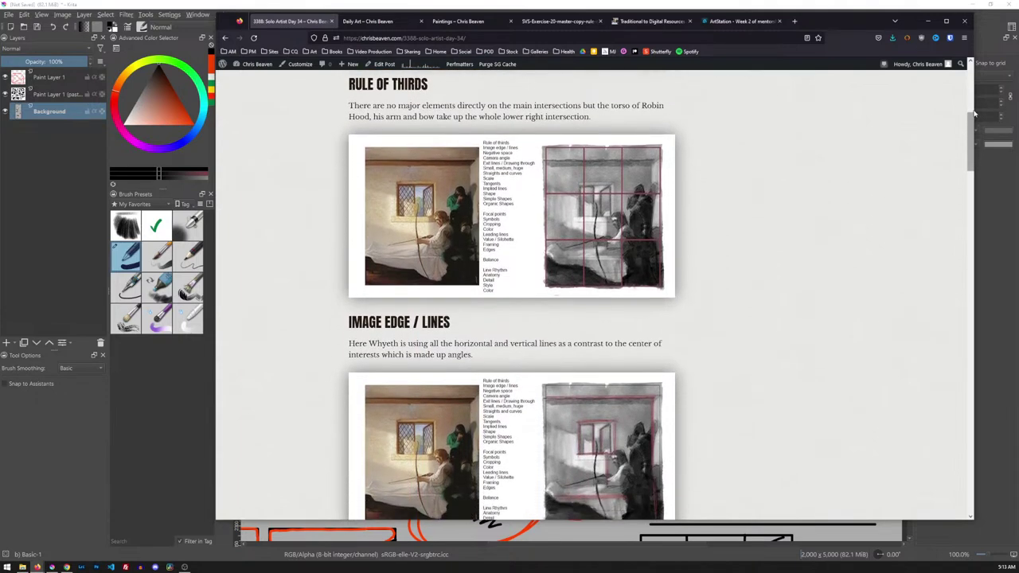
scroll(974, 114, "down", 3)
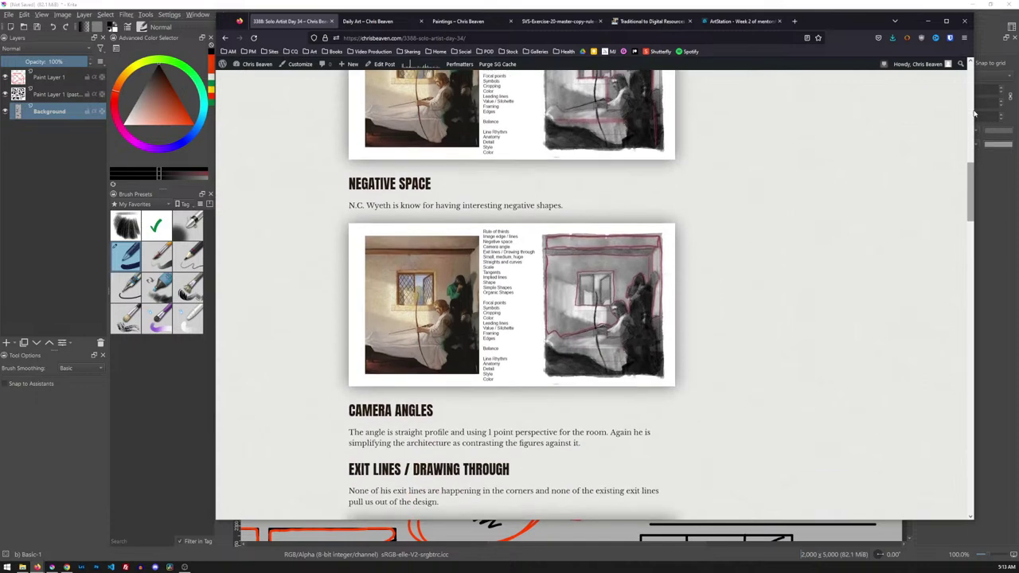
scroll(974, 114, "down", 1)
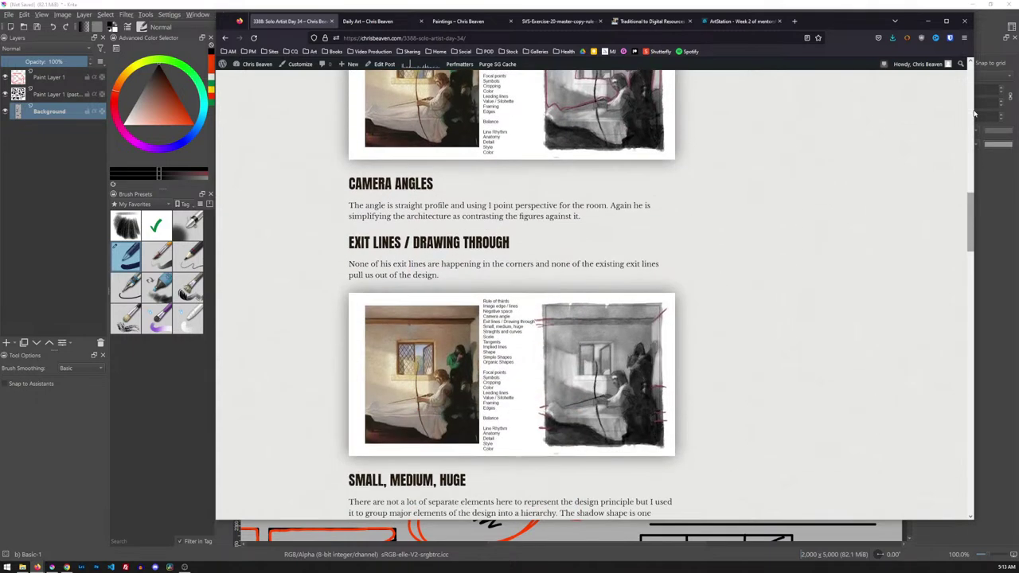
scroll(975, 114, "down", 1)
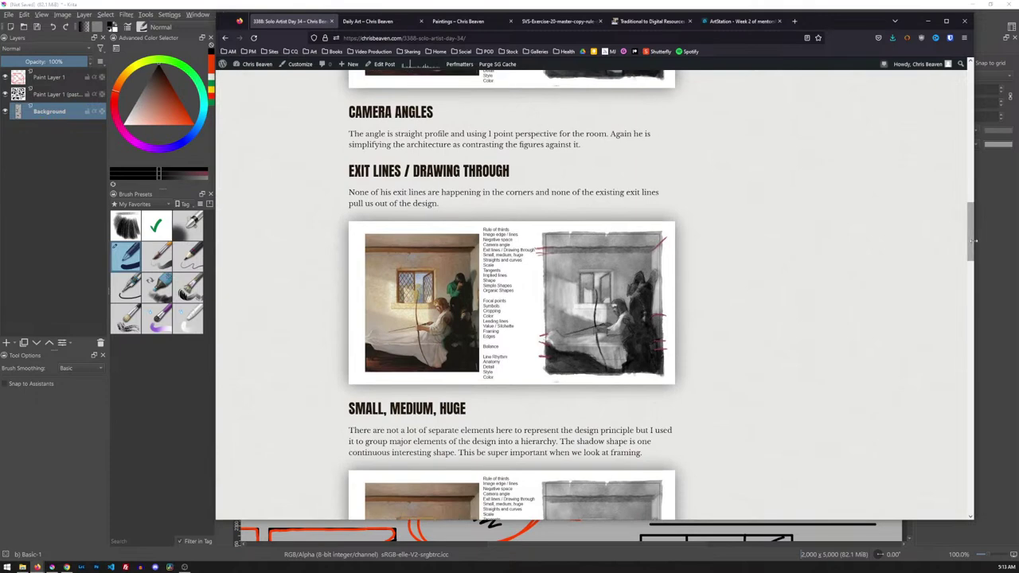
scroll(974, 241, "down", 3)
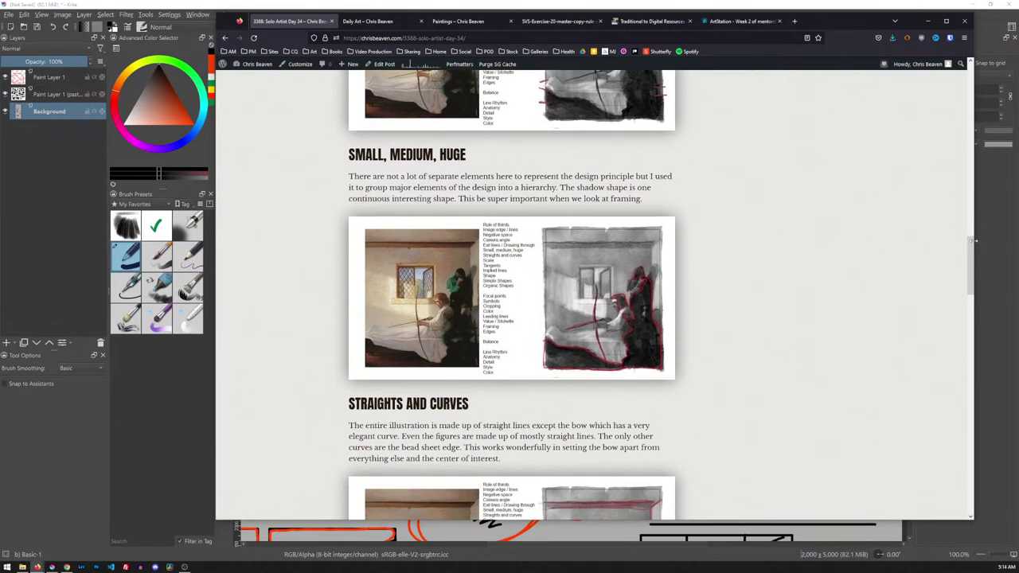
scroll(975, 240, "down", 2)
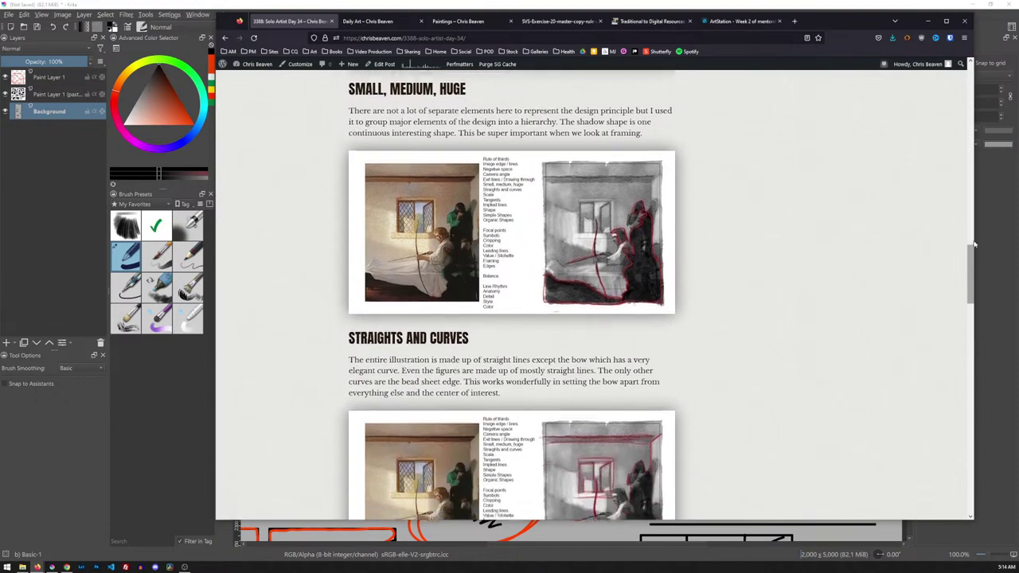
scroll(974, 243, "down", 5)
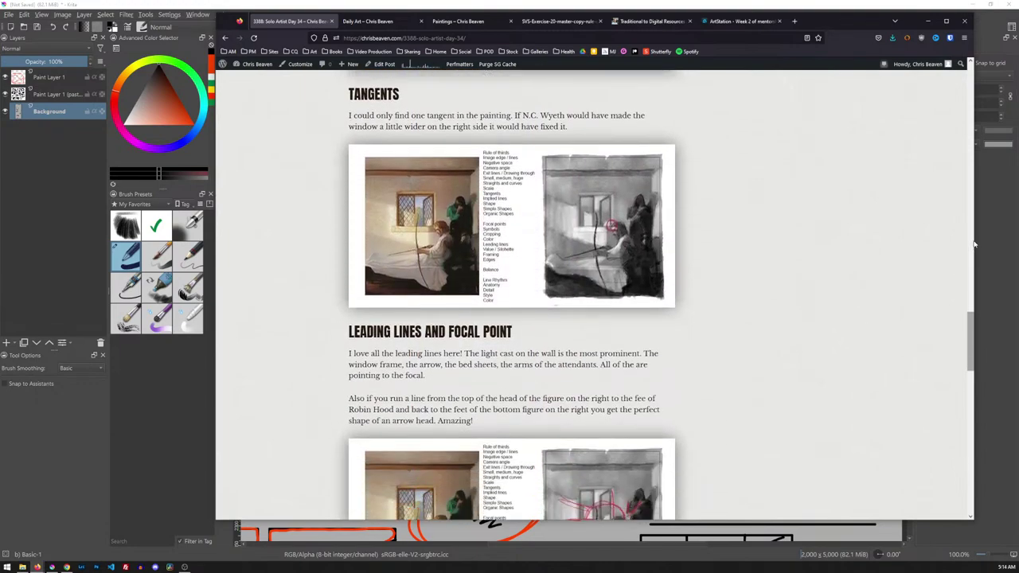
scroll(974, 245, "up", 15)
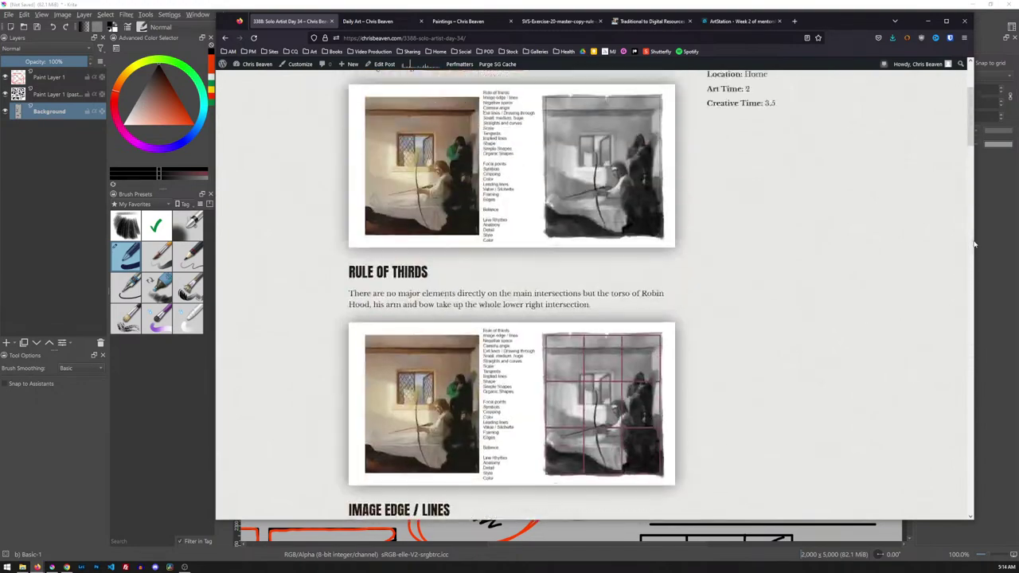
scroll(975, 245, "down", 20)
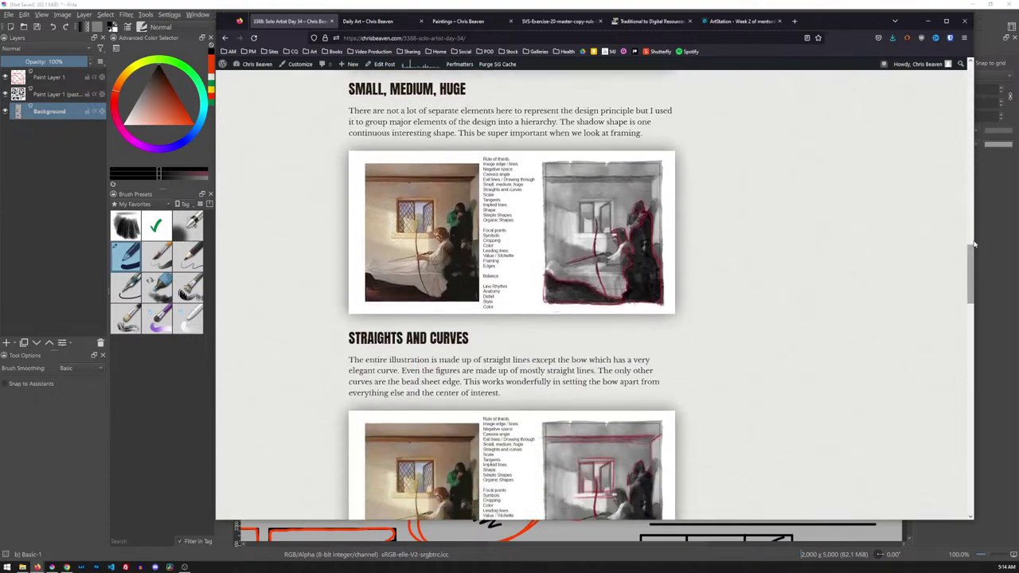
scroll(975, 245, "down", 3)
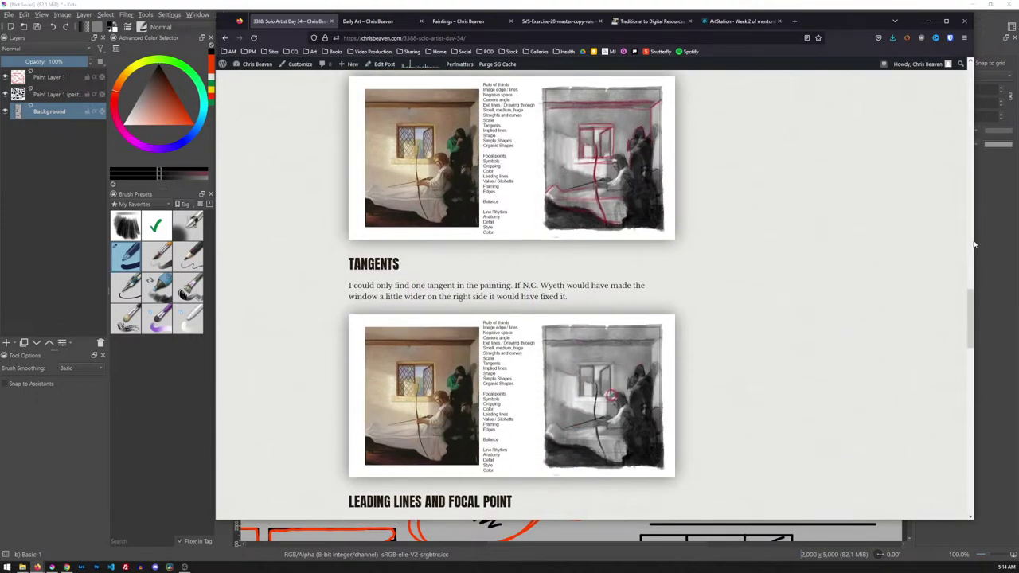
scroll(974, 245, "up", 15)
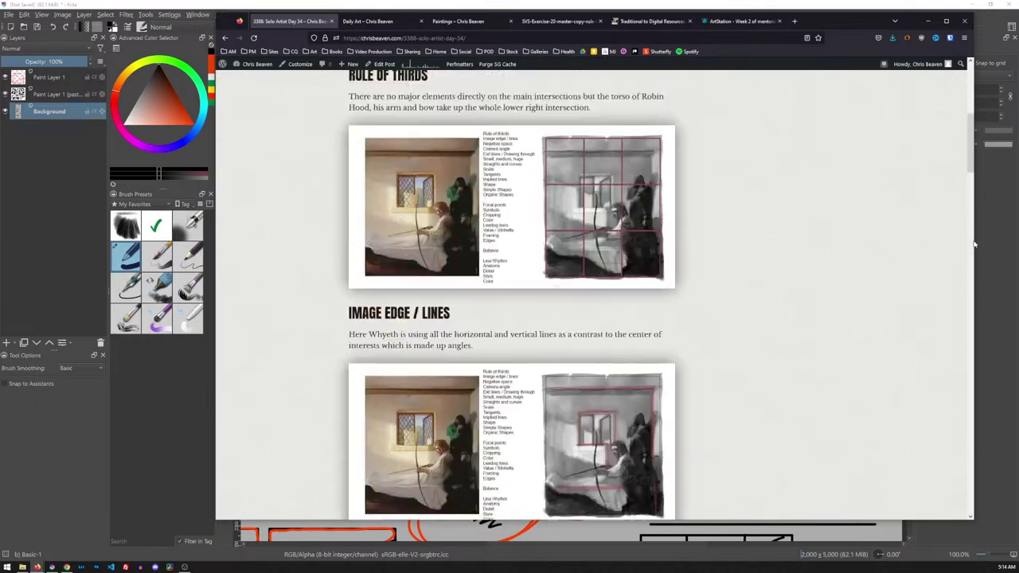
scroll(974, 244, "down", 1)
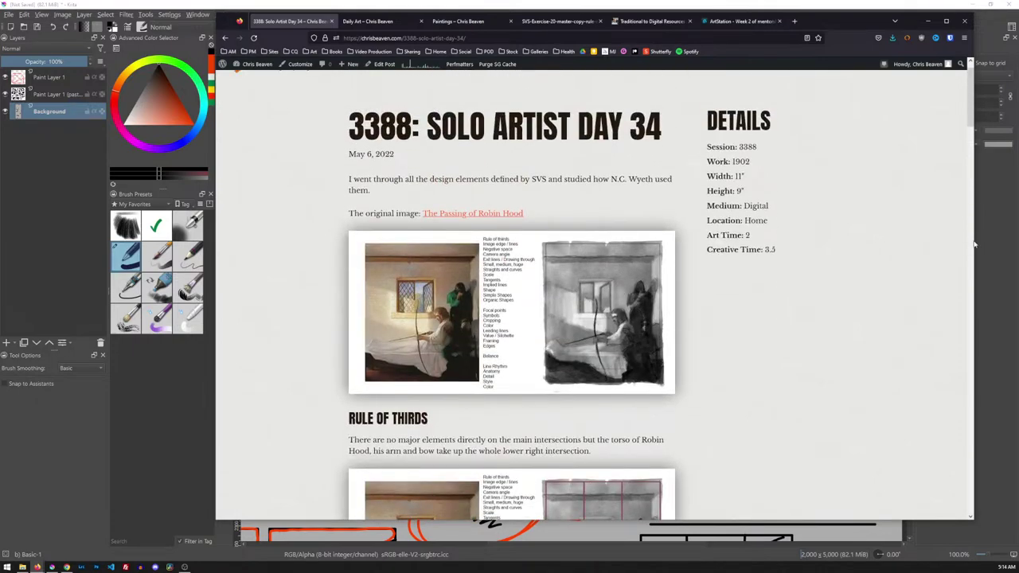
left_click(367, 20)
Step: Briefly check the Krita notes, then view the Paintings gallery page in Firefox
key("alt+Tab")
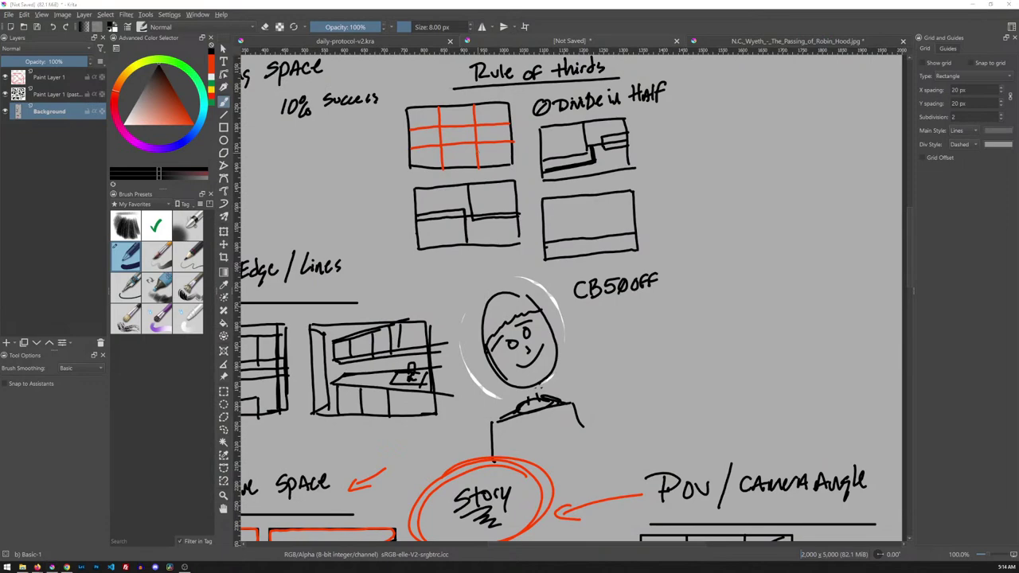
key("alt+Tab")
left_click(470, 21)
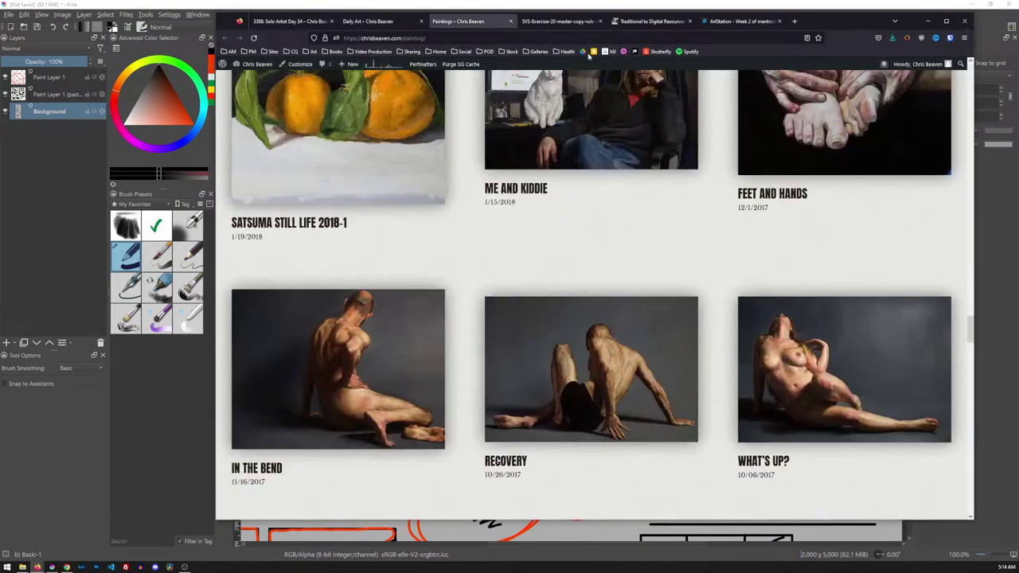
Step: Review the master-copy image and ArtStation thumbnail sketches, then bring the Krita composition sheet forward
key("ctrl+Tab")
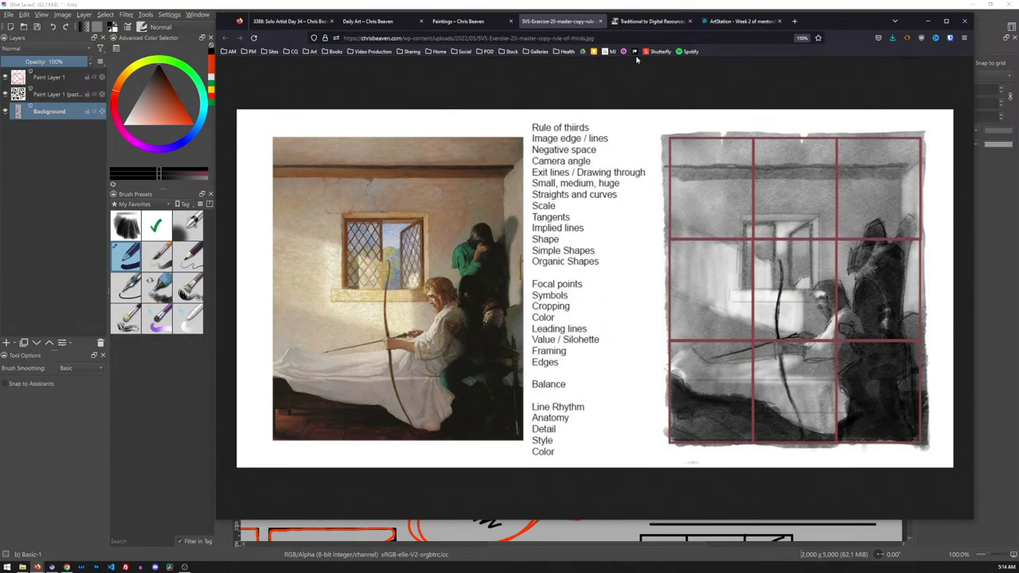
left_click(752, 22)
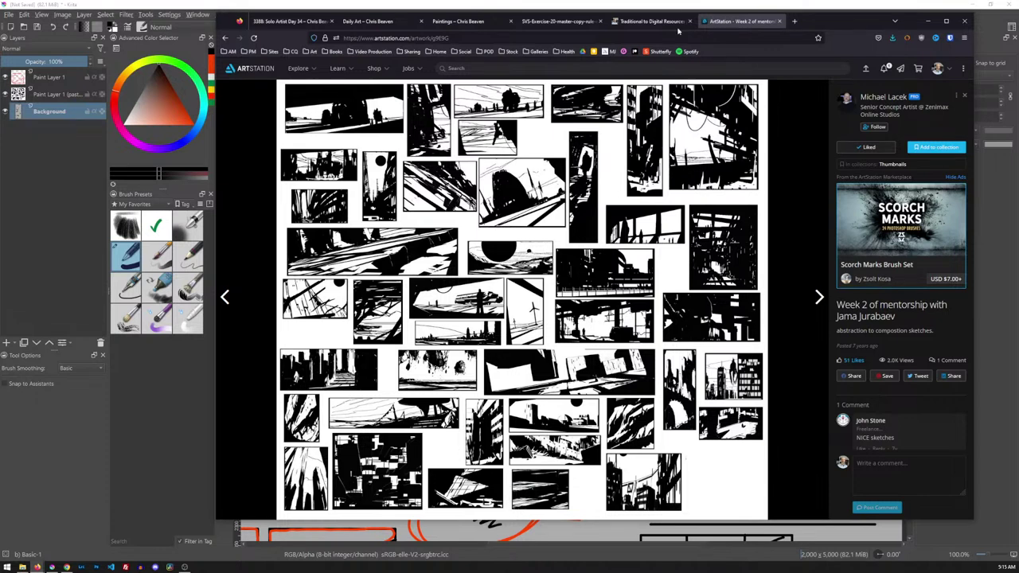
left_click(644, 10)
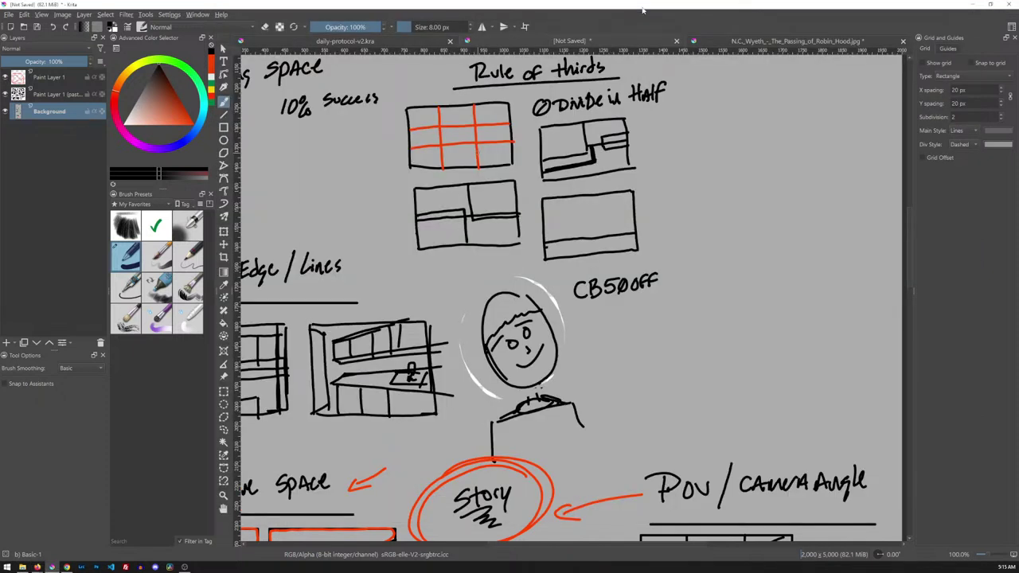